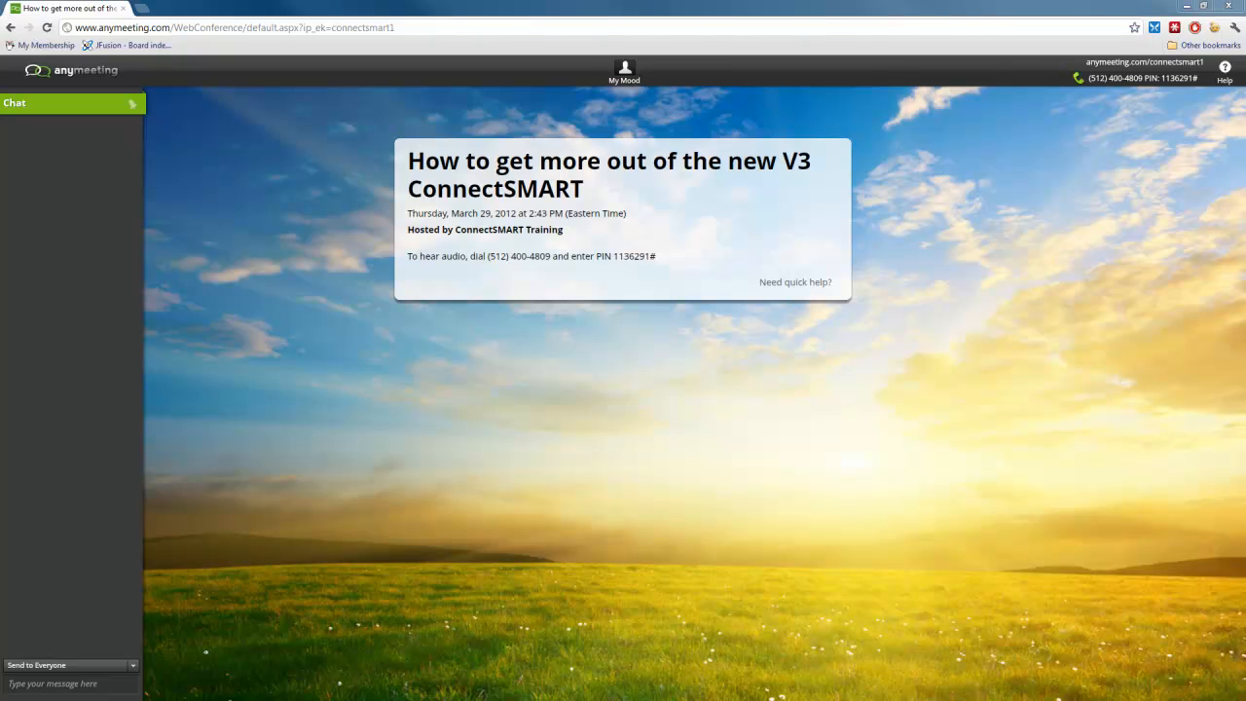
Switch the meeting page in the browser to full-screen view.
left_click(721, 10)
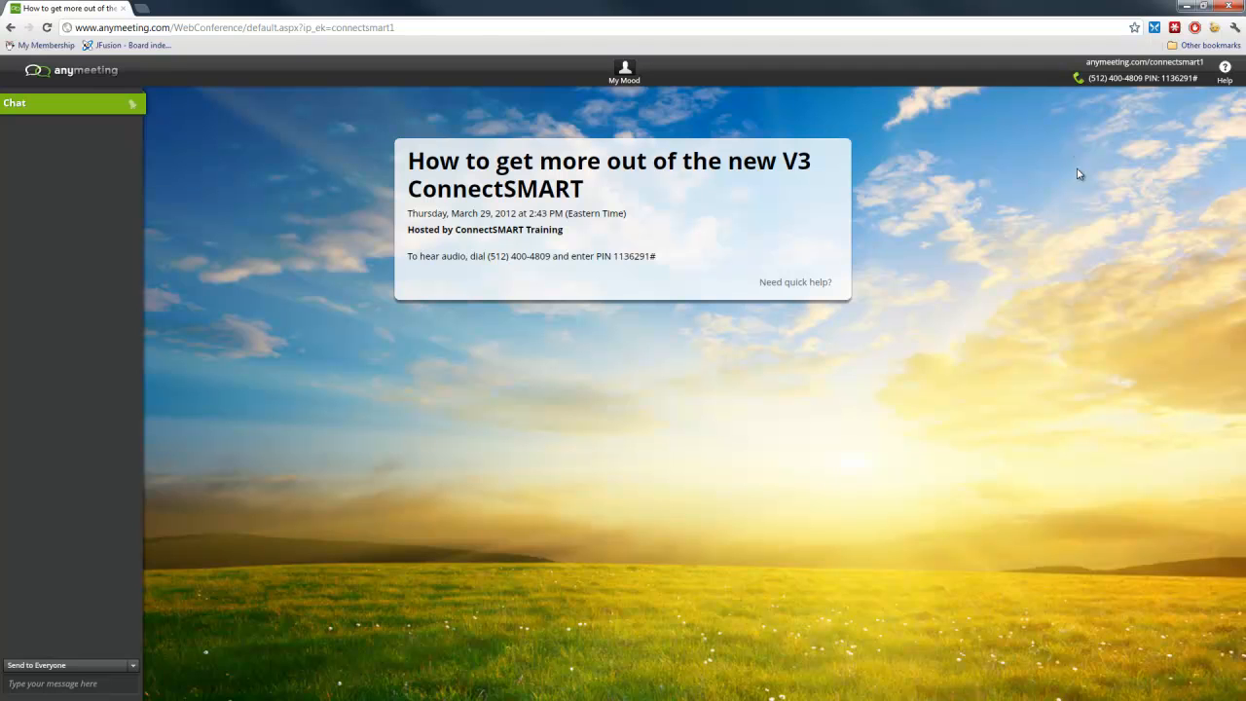
key("F11")
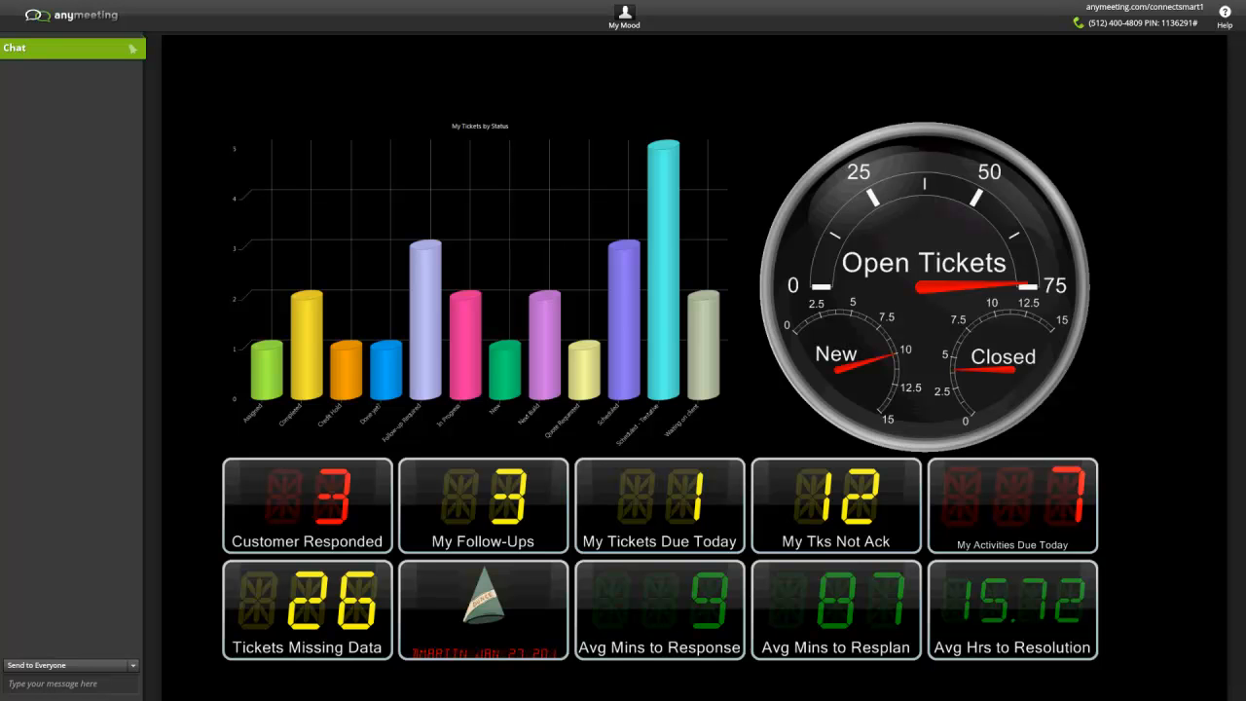
Switch to PowerGadgets Creator and maximize its window.
left_click(309, 695)
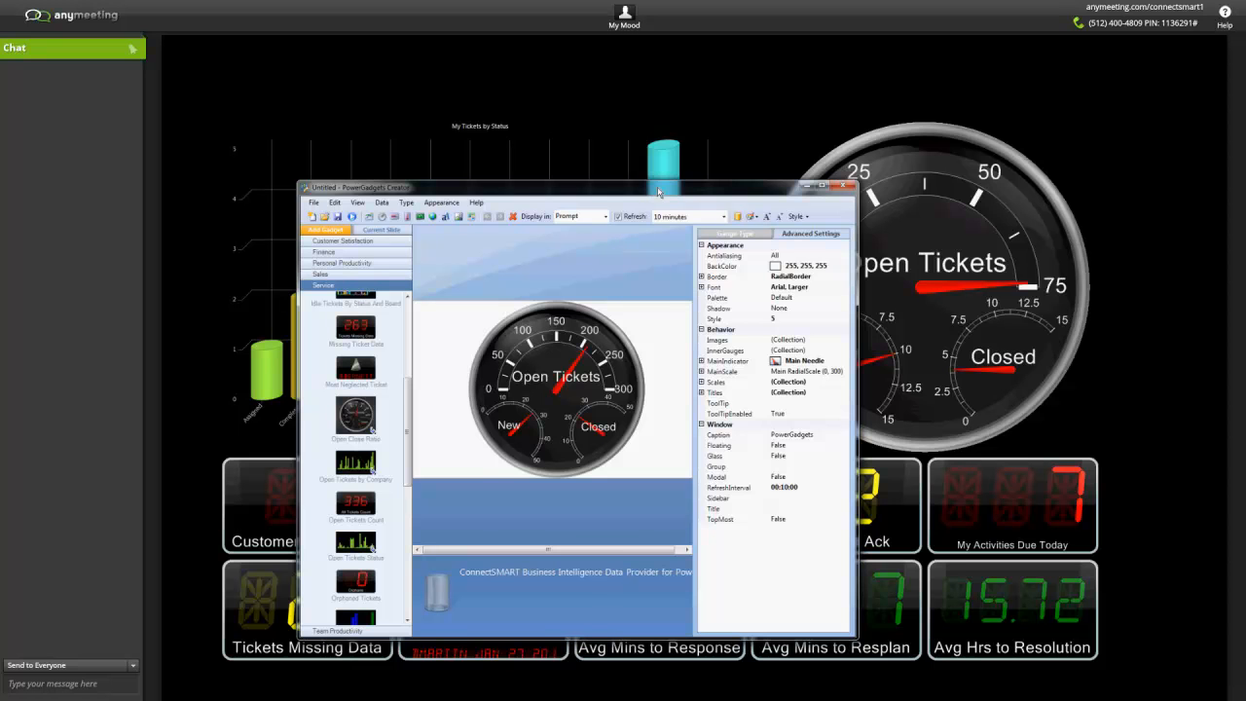
left_click_drag(658, 191, 693, 125)
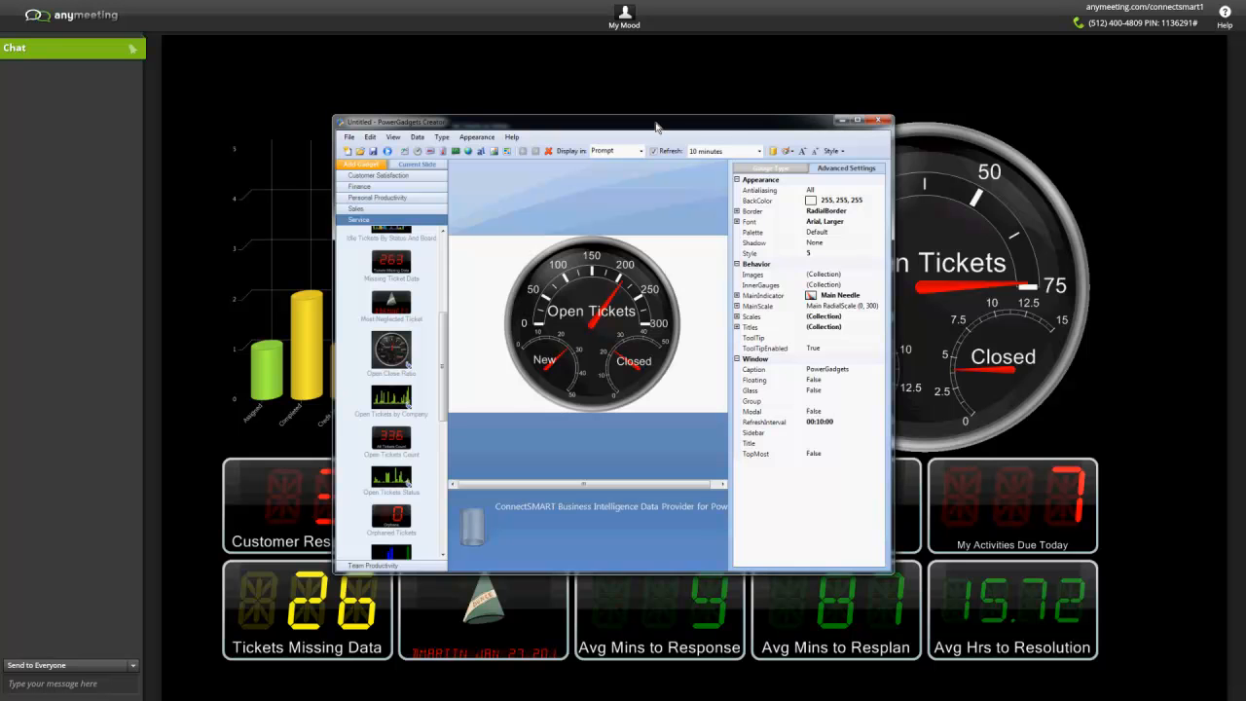
double_click(656, 126)
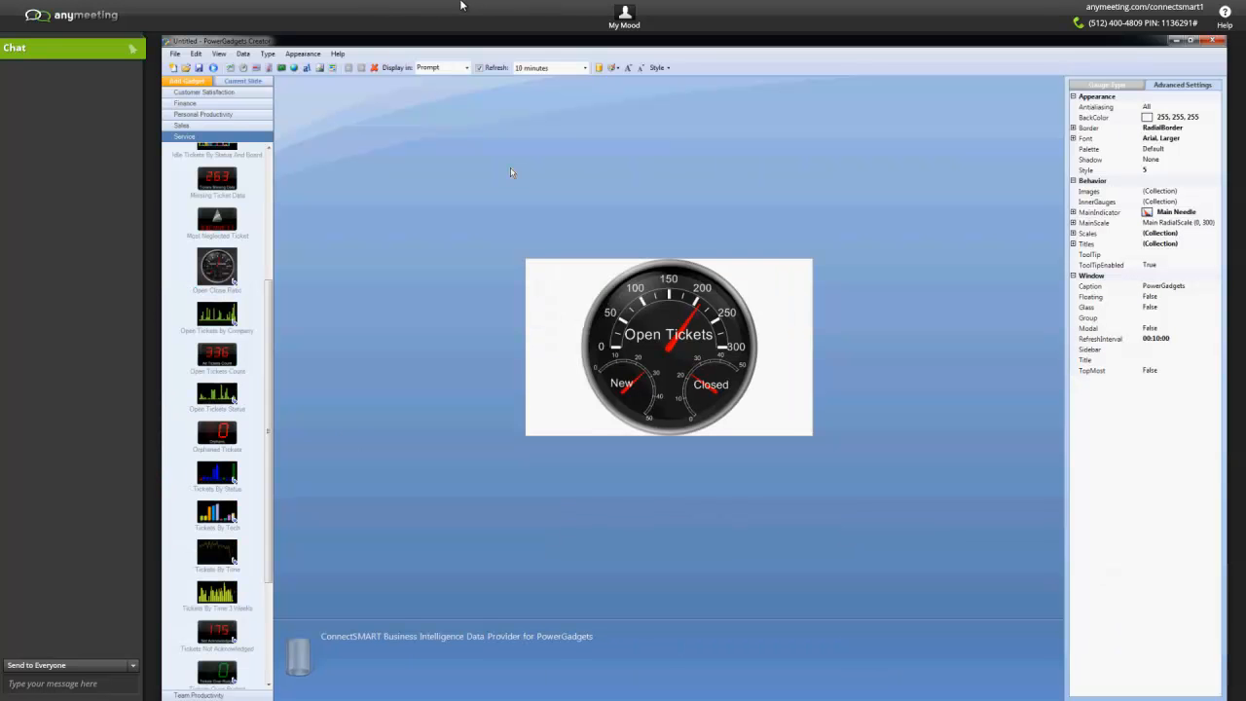
Browse the gadgets offered in the Service, Customer Satisfaction, Finance and Personal Productivity categories.
left_click_drag(269, 288, 276, 156)
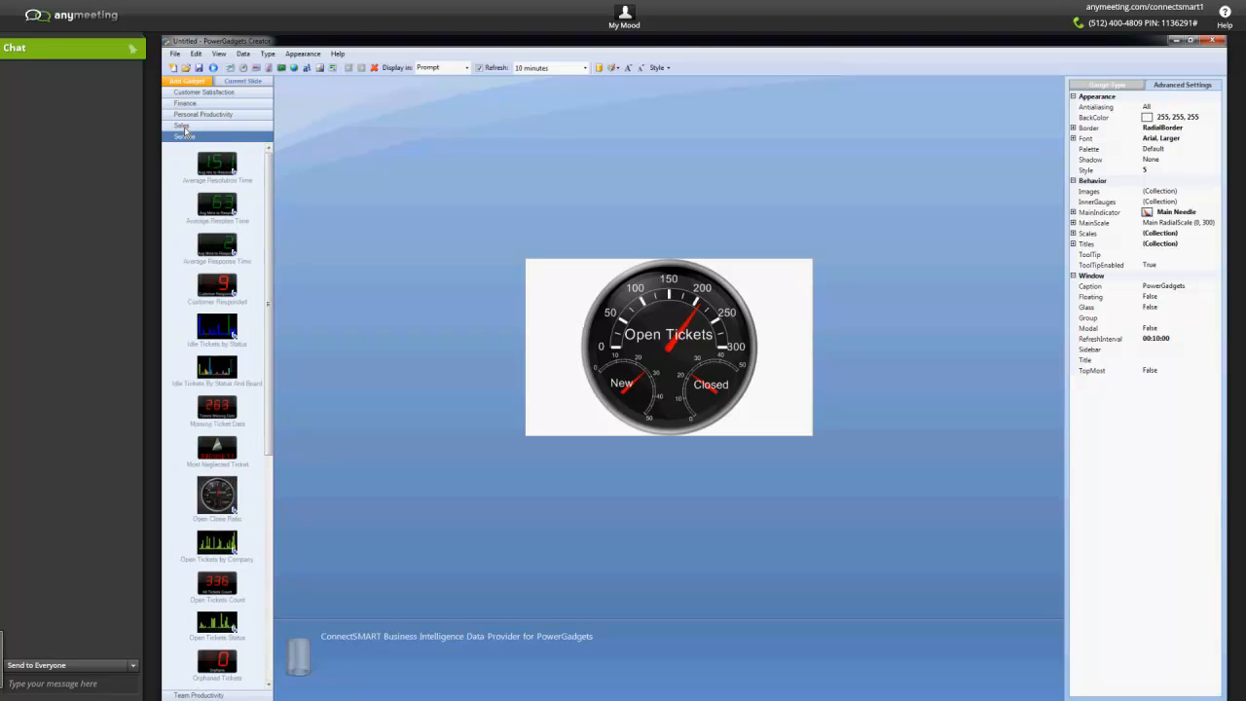
left_click(197, 93)
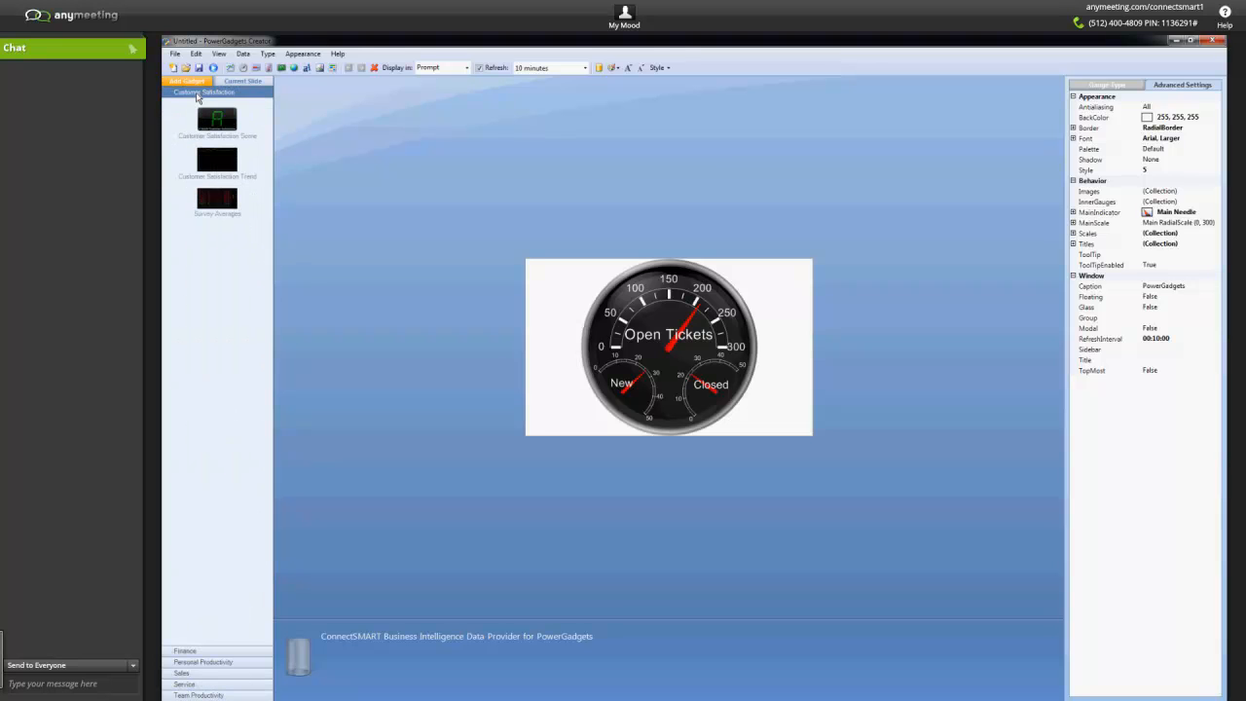
left_click(202, 652)
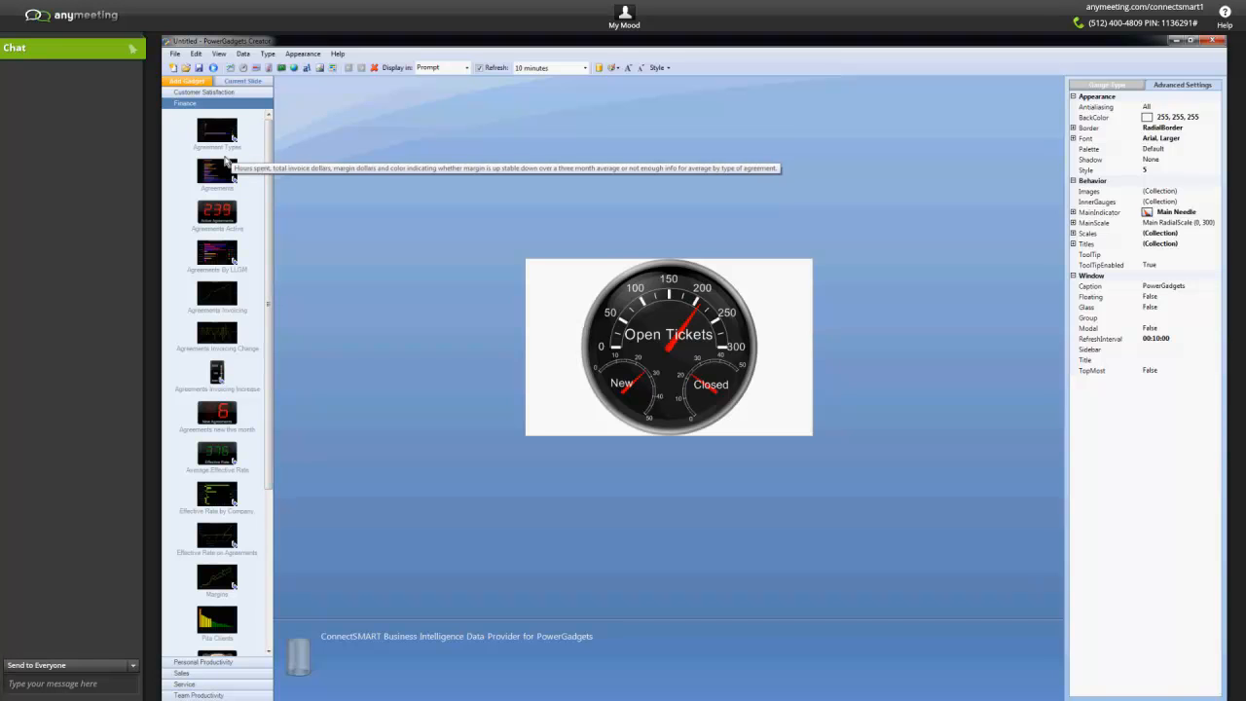
left_click(235, 663)
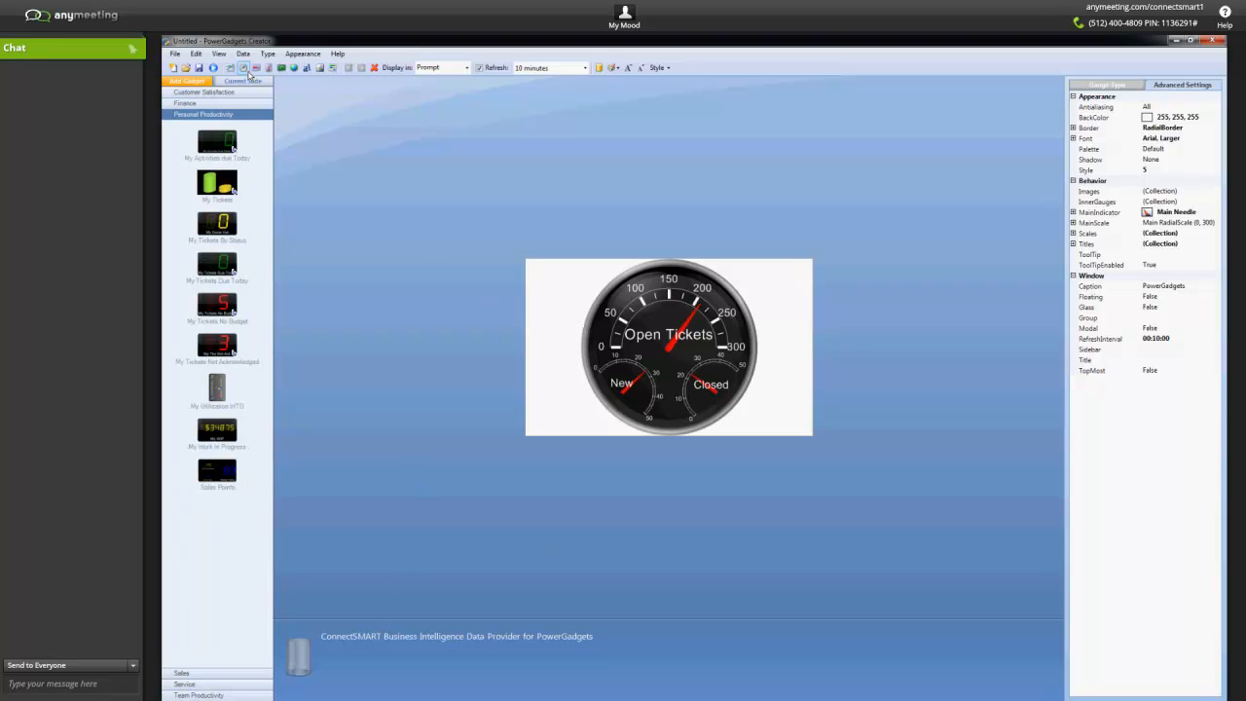
Start a new gadget without saving the current one, and load Average Resolution Time from the Service category.
left_click(173, 69)
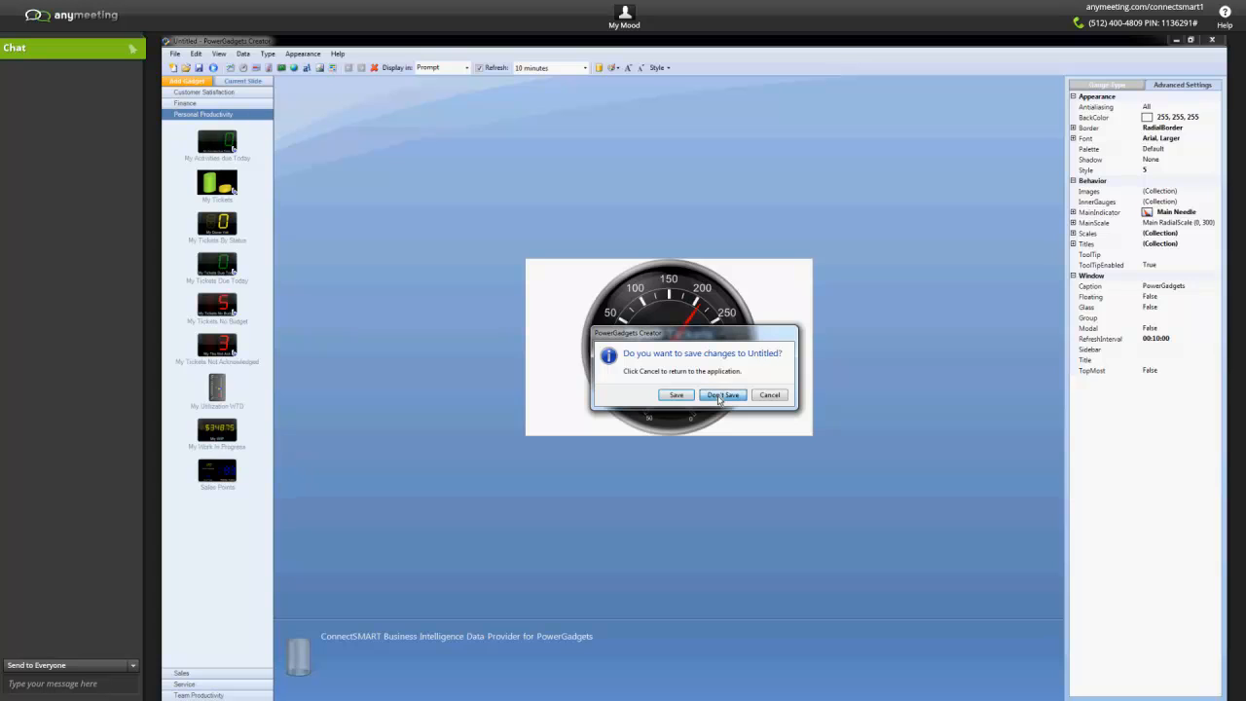
left_click(720, 395)
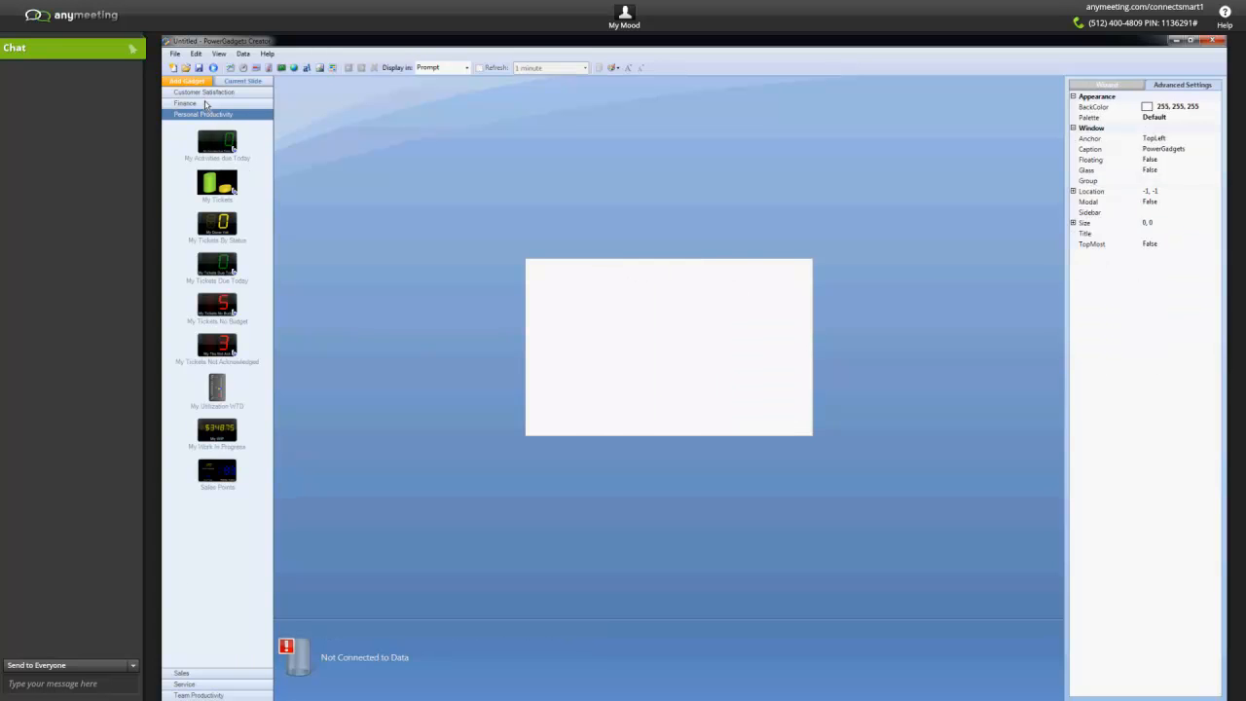
left_click(191, 685)
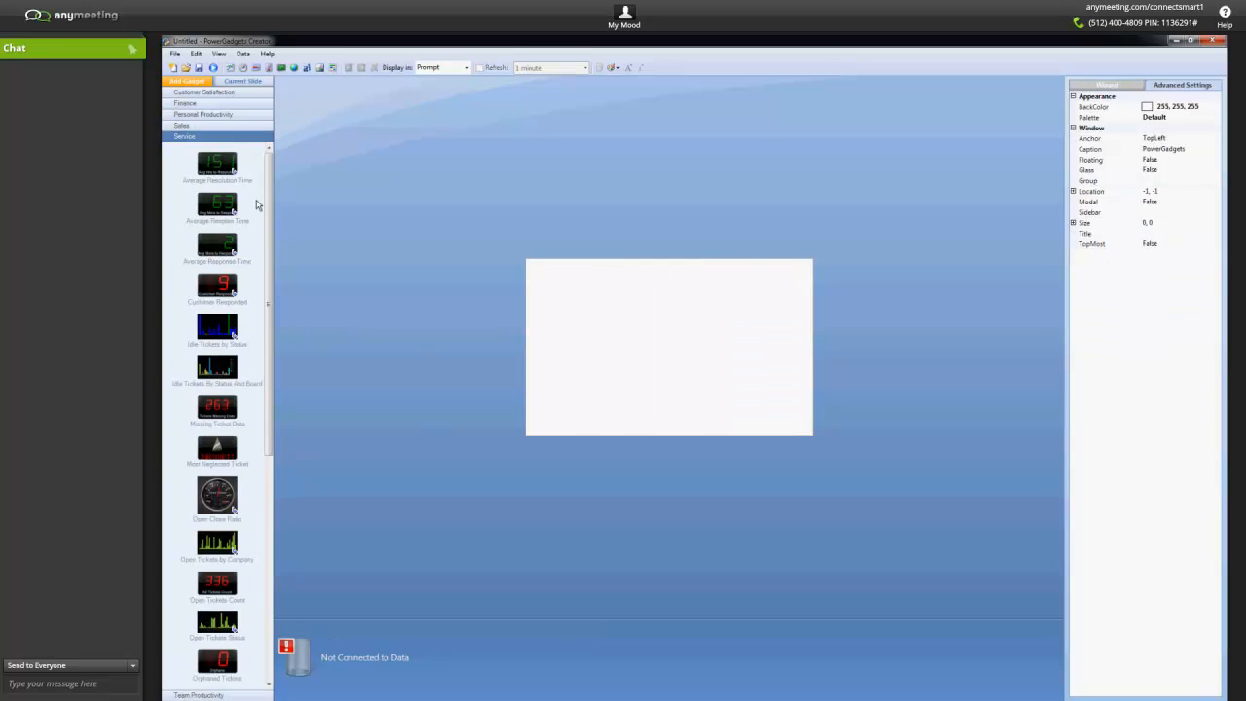
double_click(211, 171)
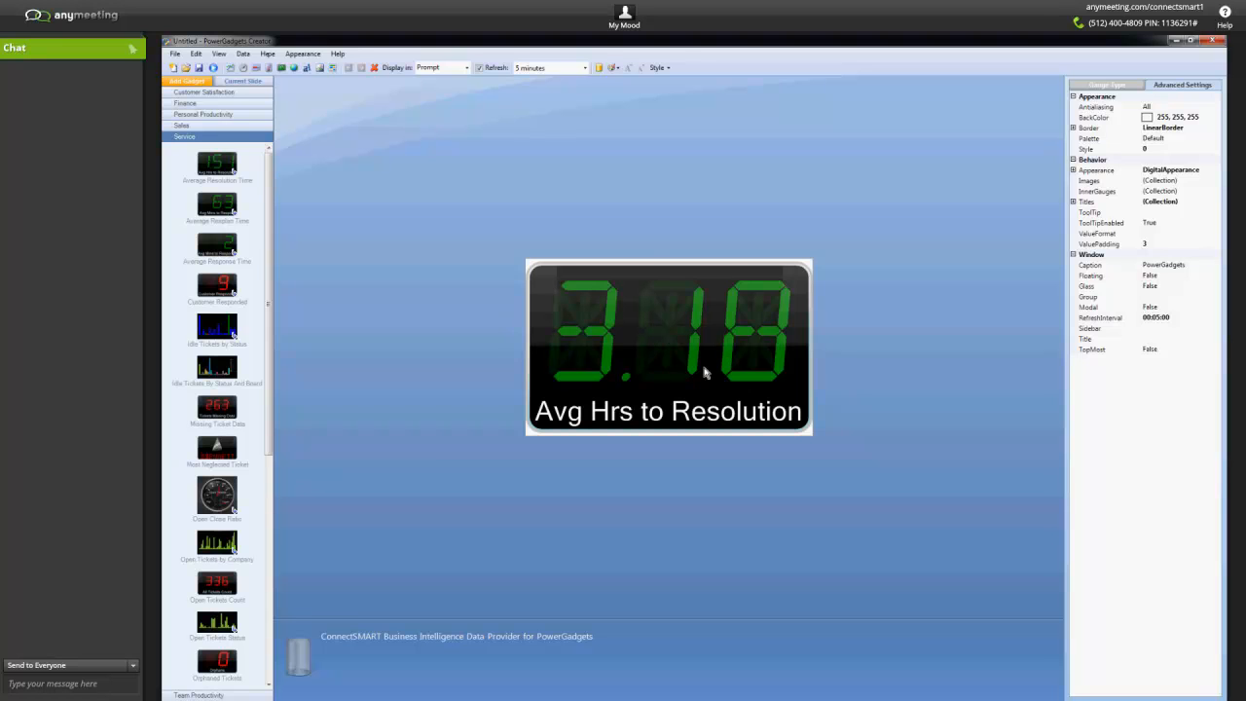
Examine the gadget's data parameters for boards, svctype, location, type, subtype and num without changing them.
left_click(243, 53)
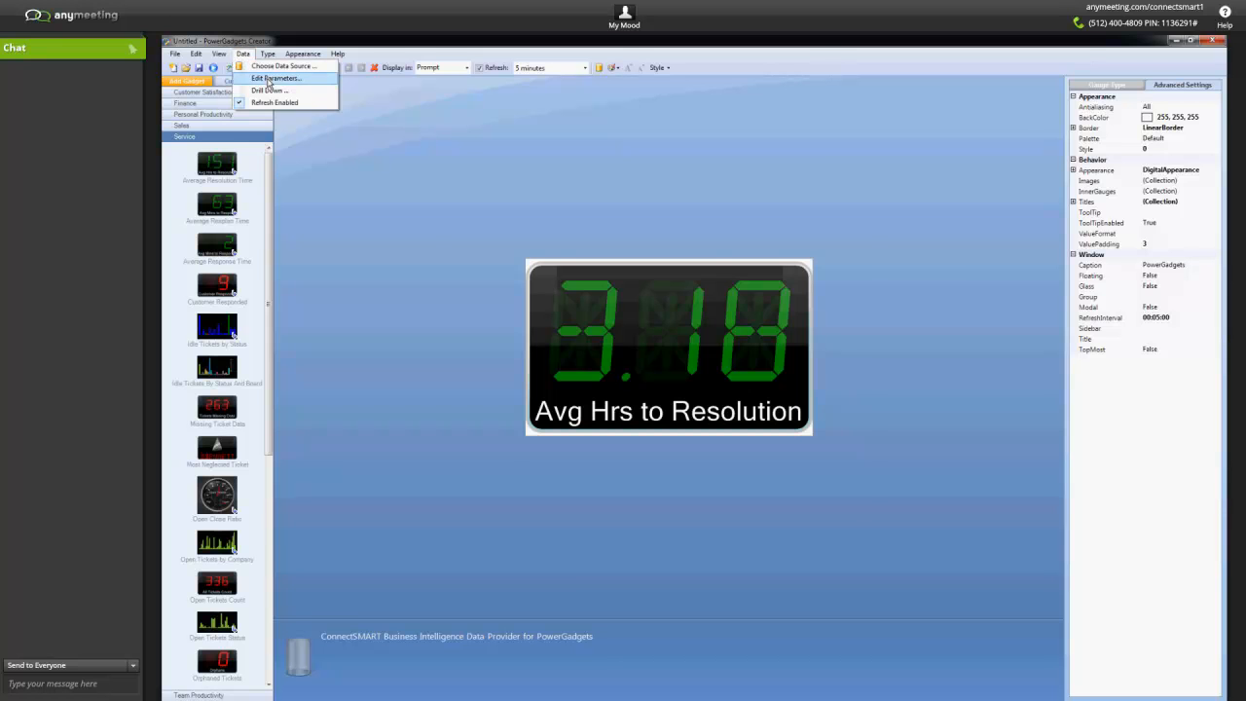
left_click(269, 80)
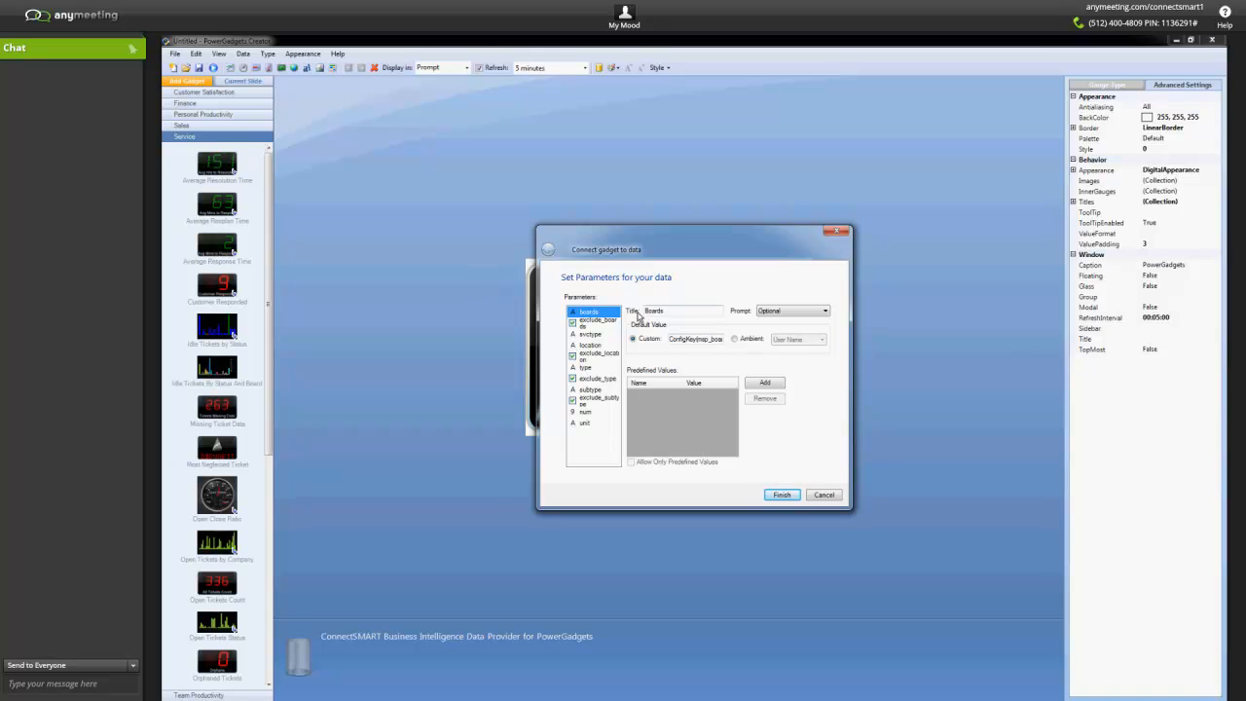
left_click(588, 334)
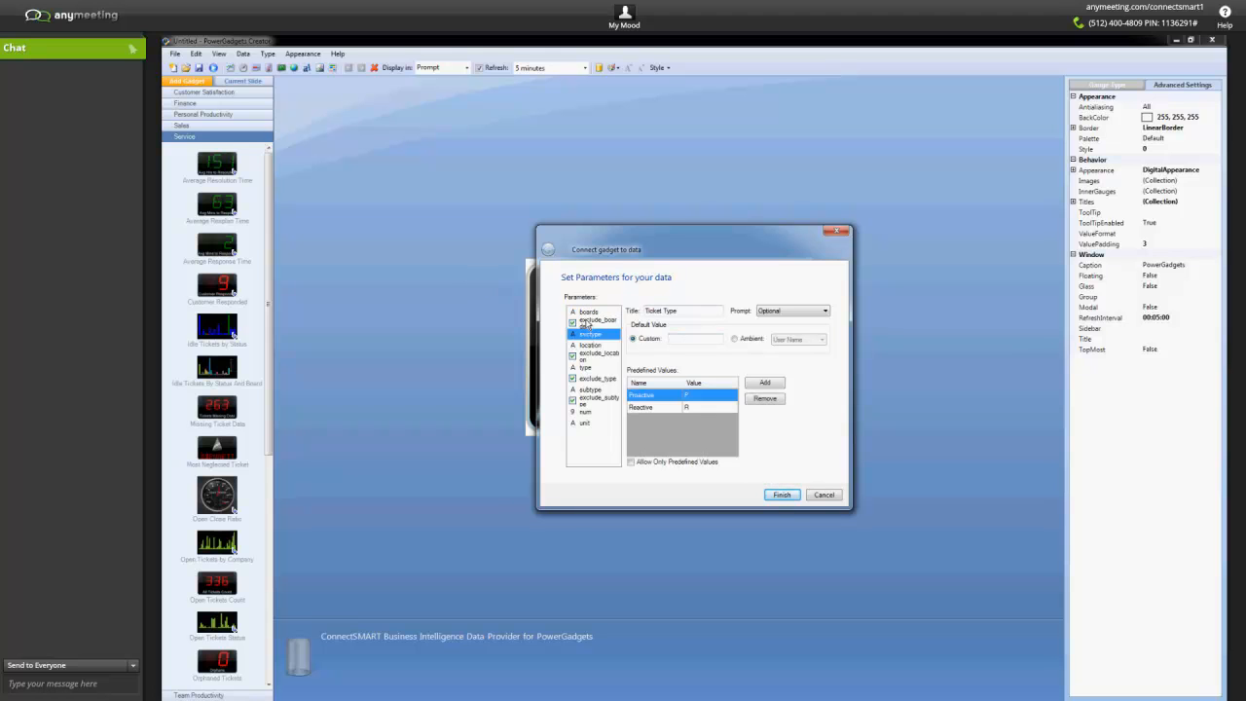
left_click(590, 346)
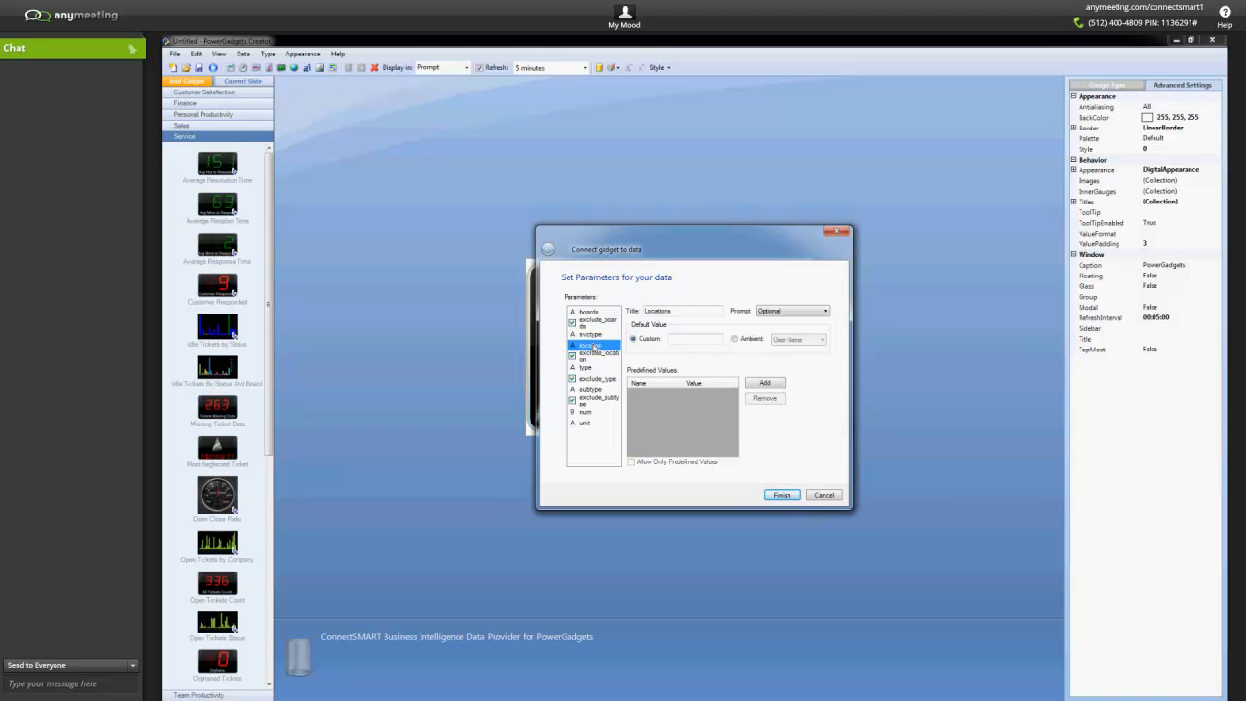
left_click(588, 367)
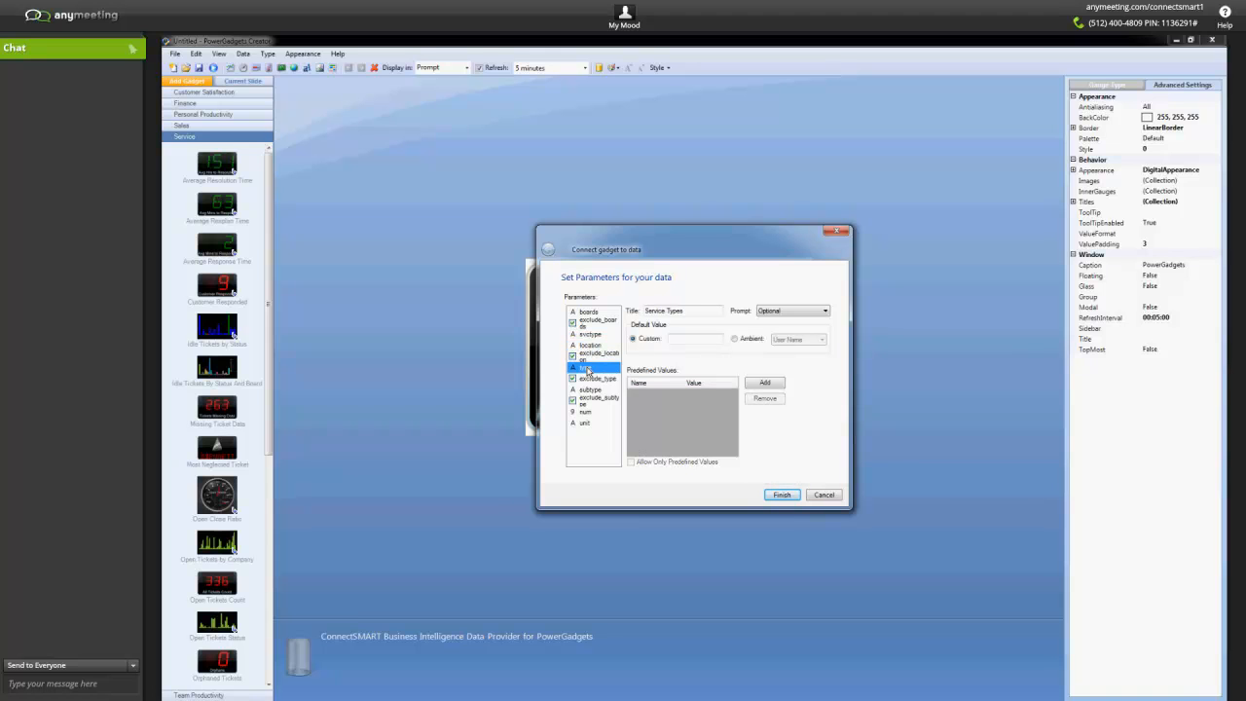
left_click(590, 389)
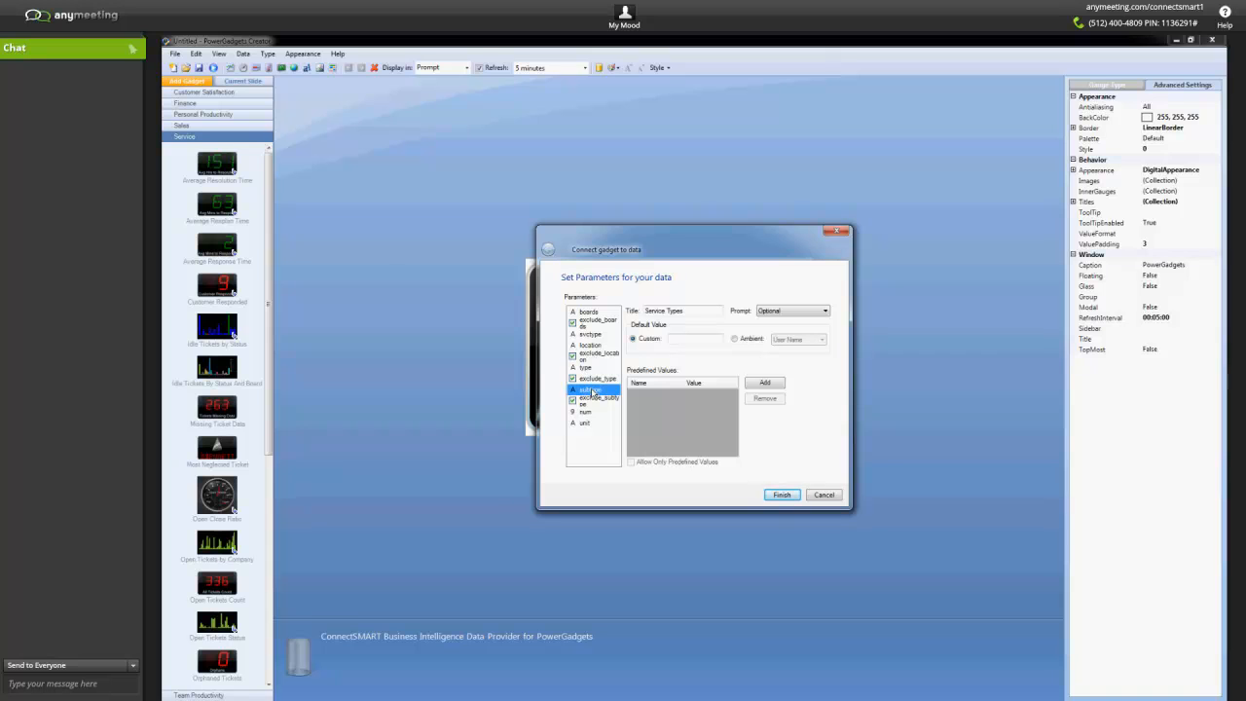
left_click(586, 412)
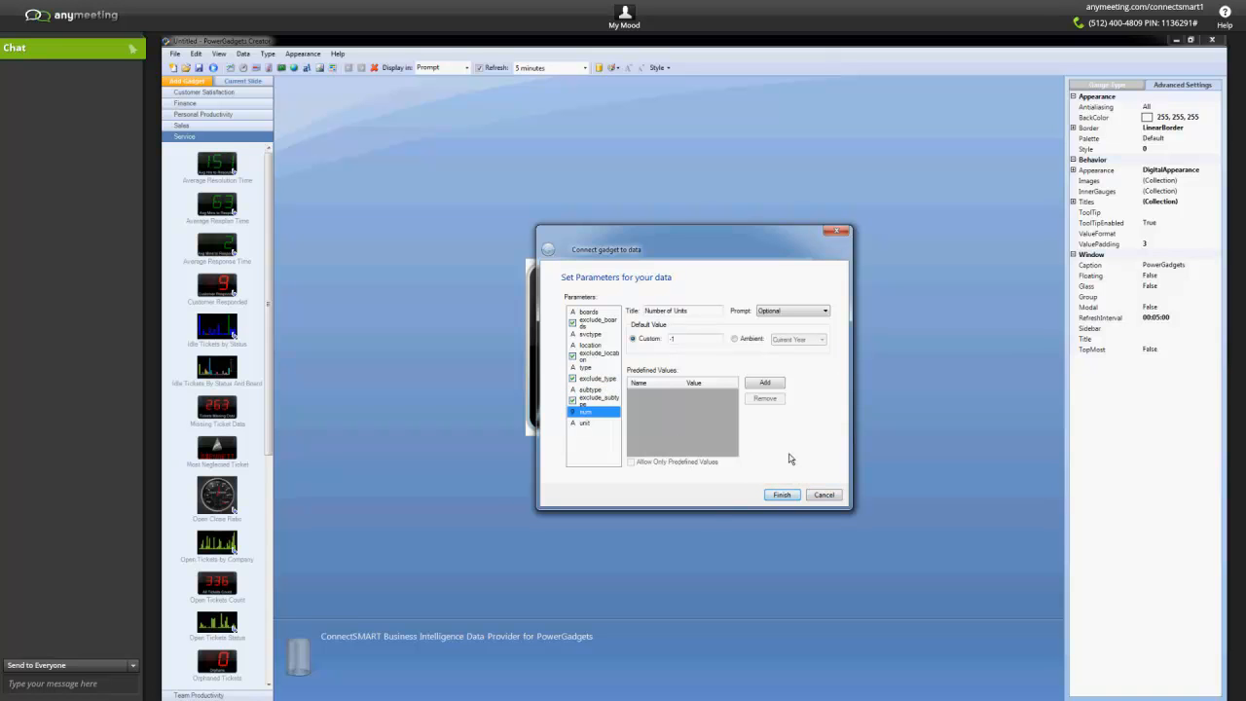
left_click_drag(659, 232, 857, 233)
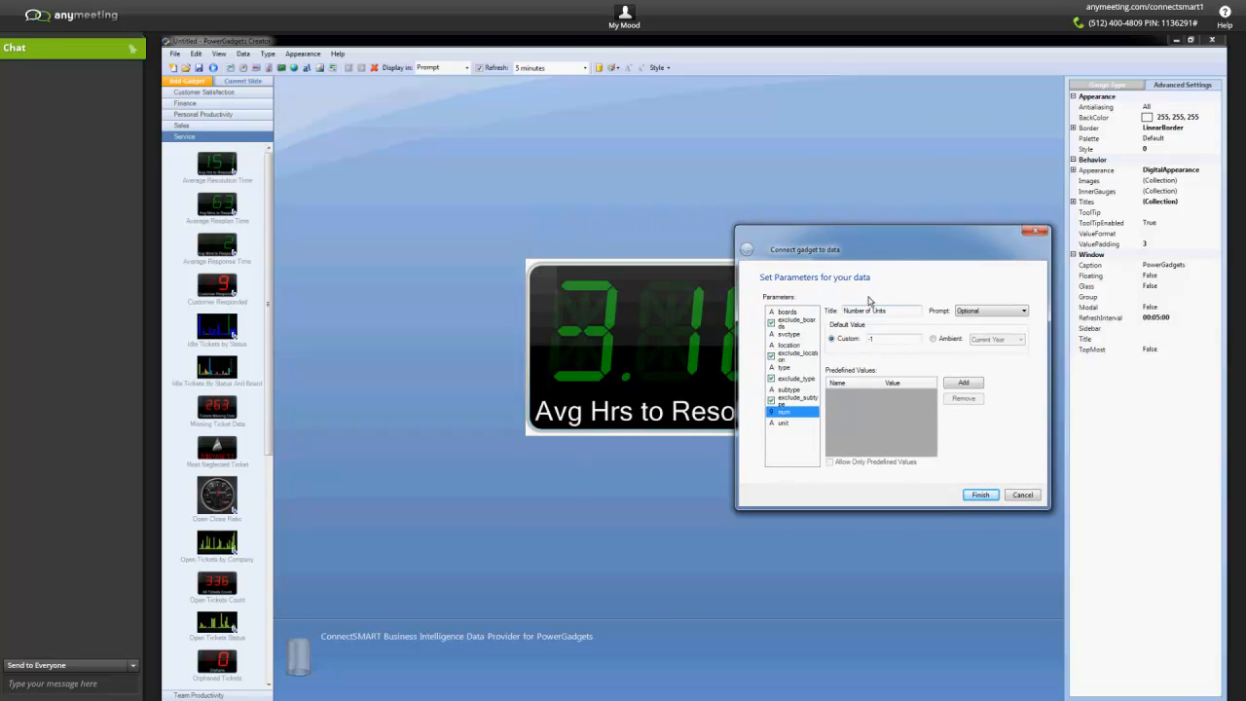
left_click_drag(889, 245, 836, 236)
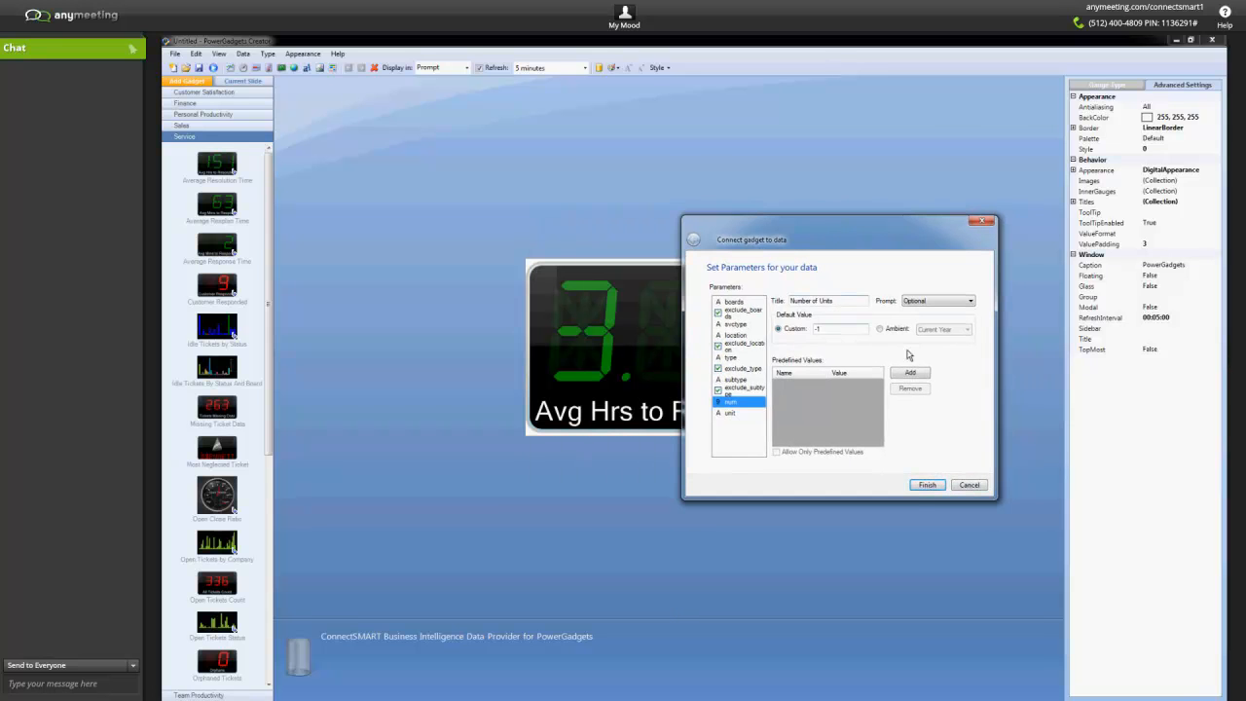
left_click(969, 485)
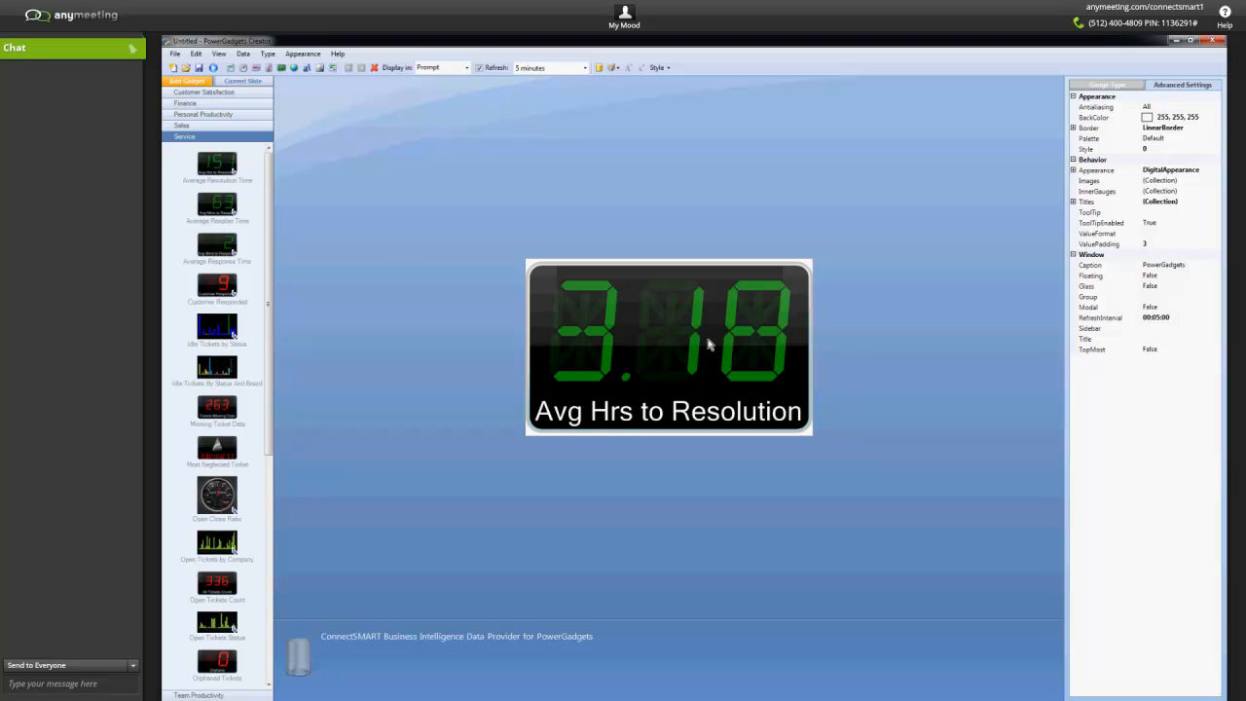
Begin saving the gadget as a new file, creating and opening a folder named g2 on the Desktop.
left_click(175, 53)
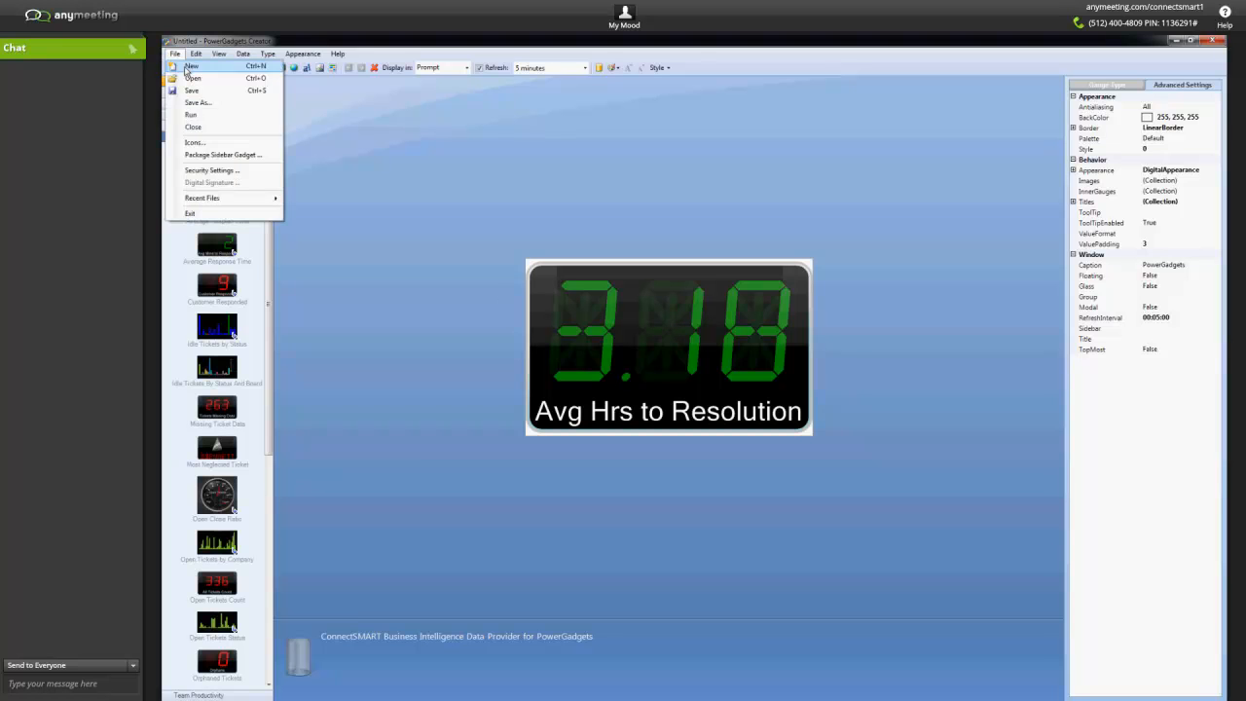
left_click(199, 103)
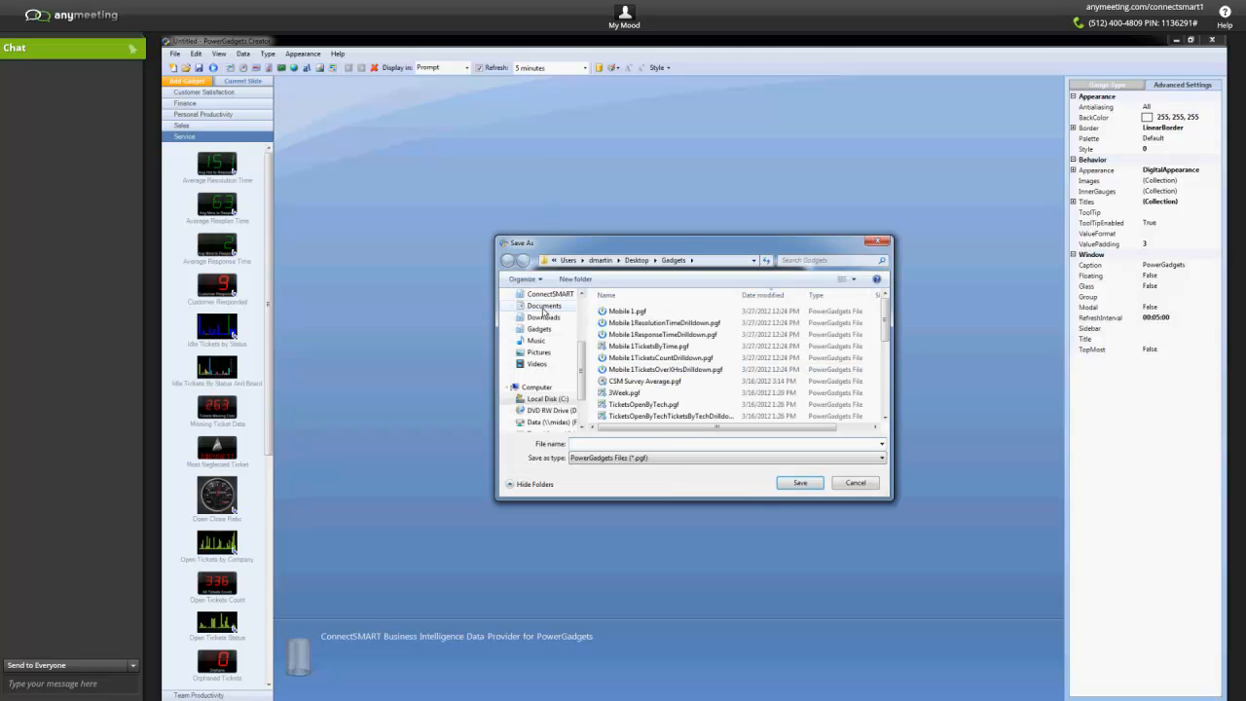
left_click(642, 259)
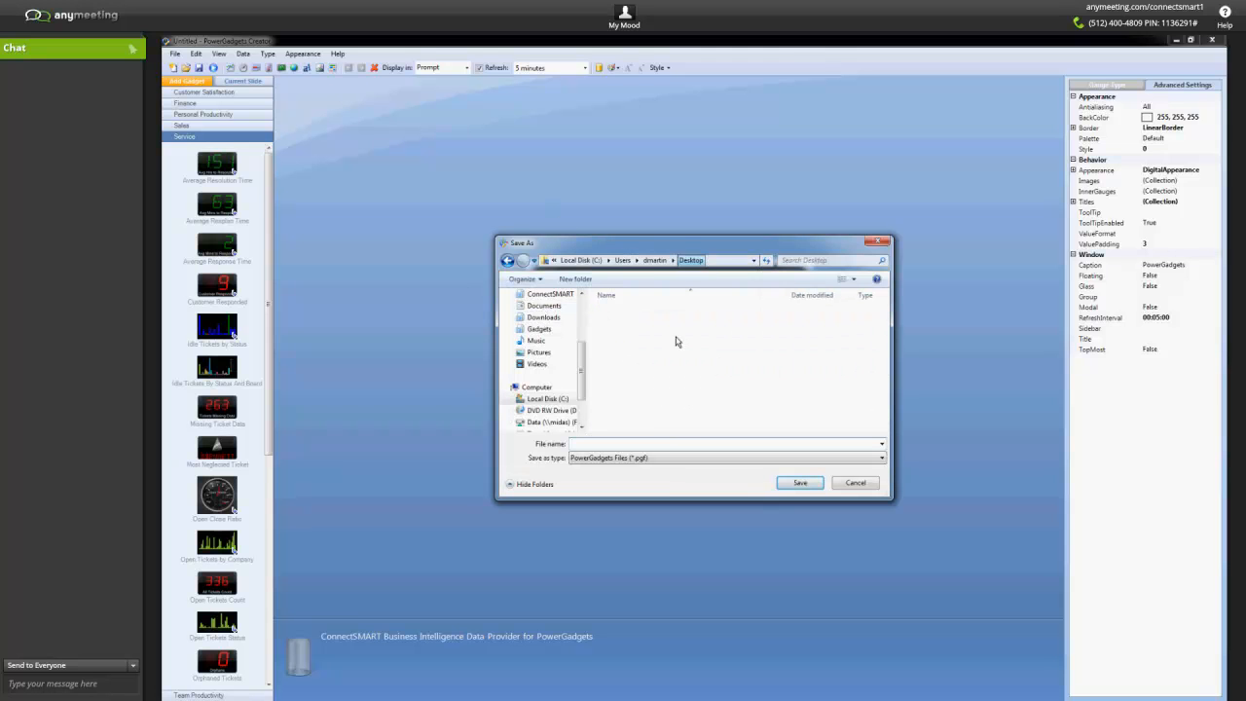
right_click(711, 410)
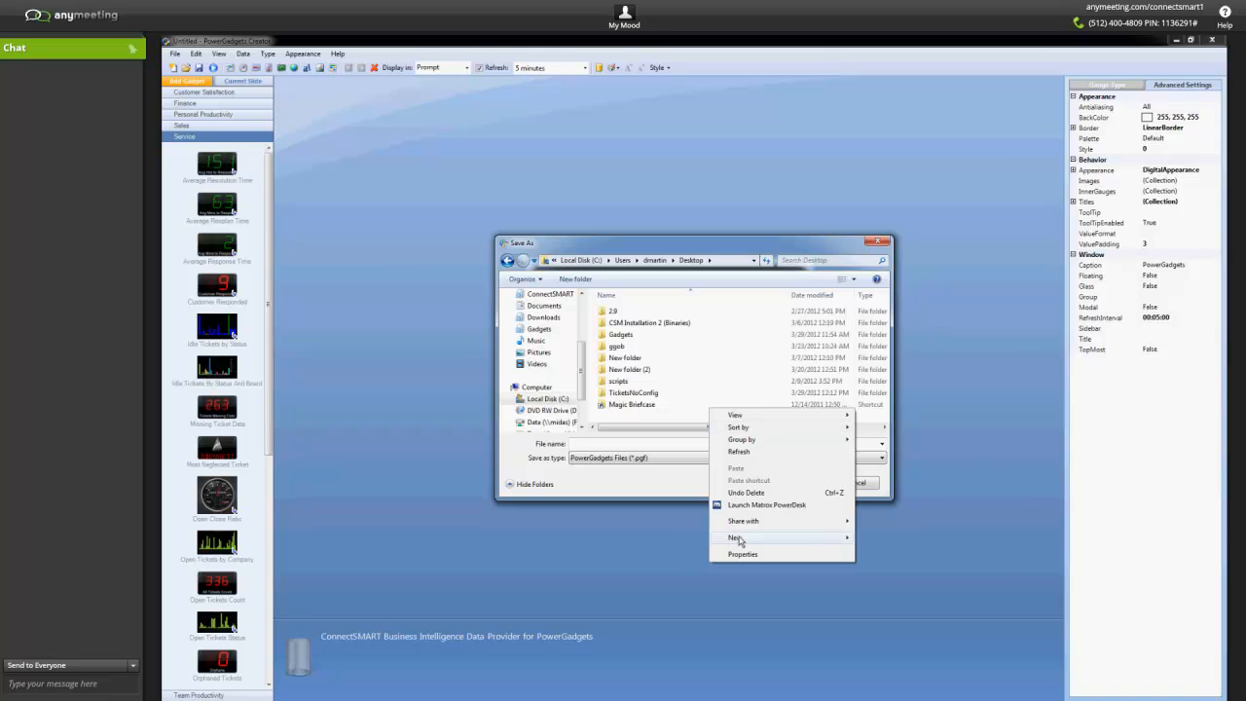
mouse_move(804, 542)
left_click(876, 538)
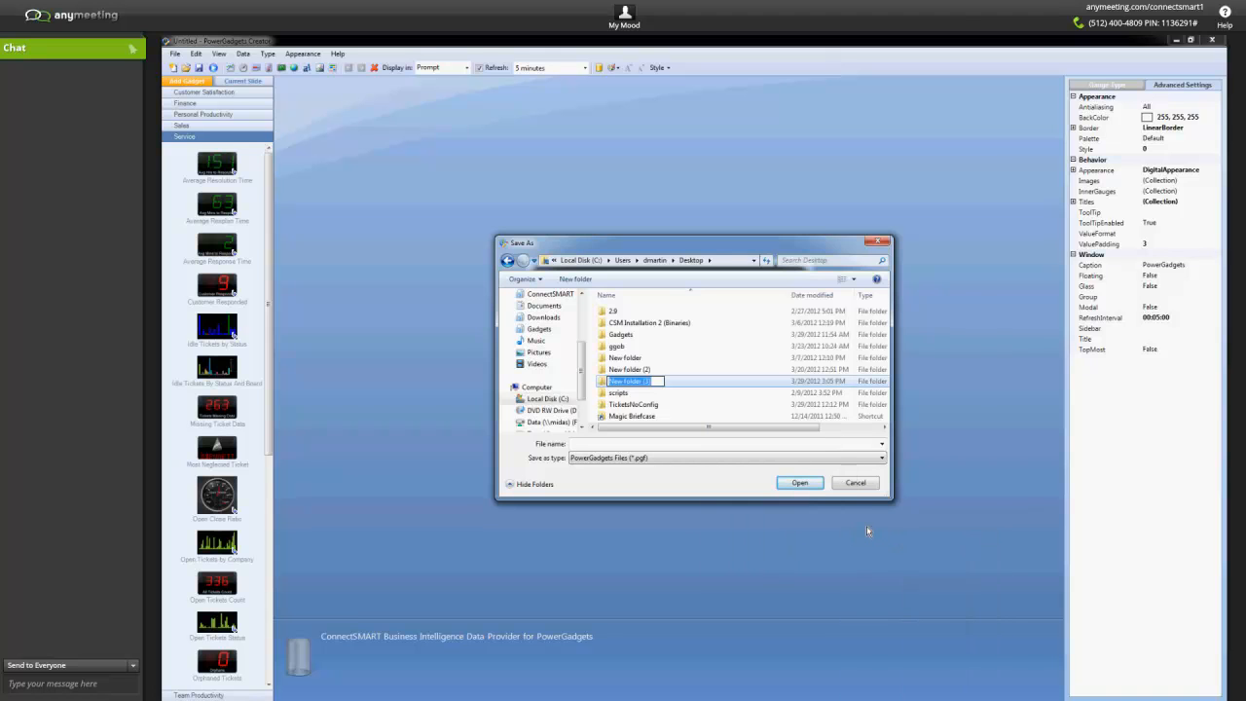
type("g2")
key("Return")
key("Return")
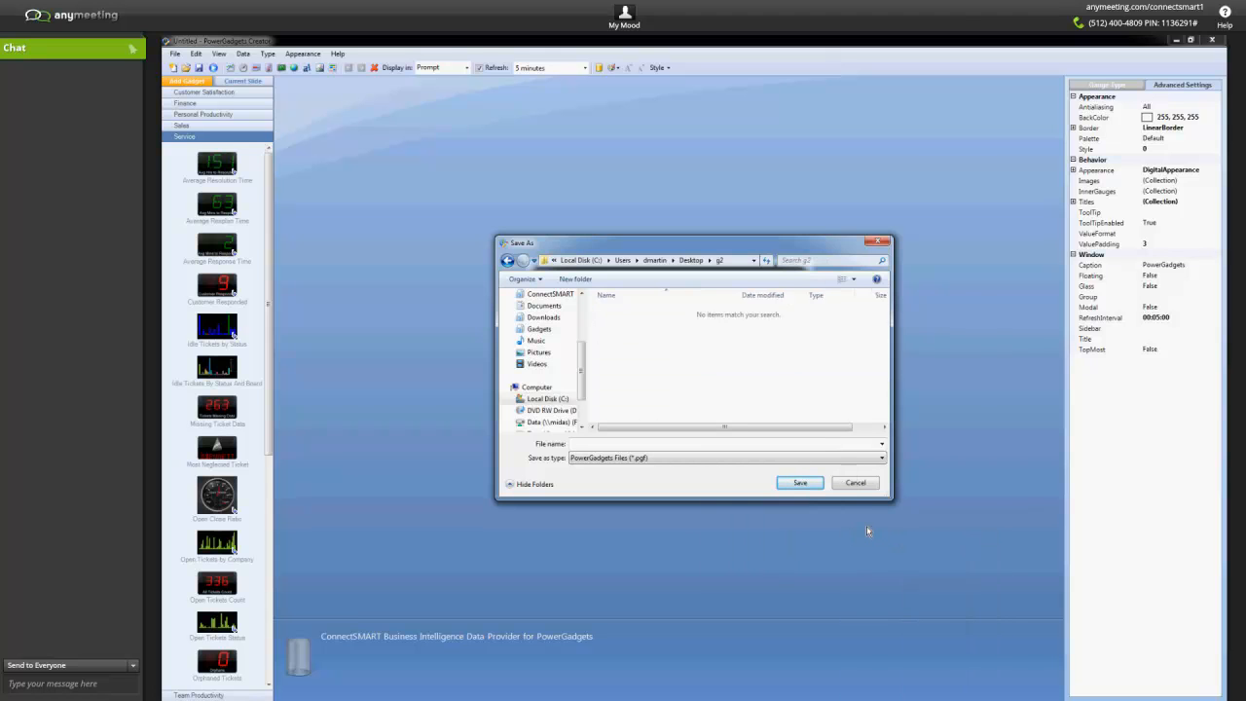
Save the gadget in the g2 folder as a PowerGadgets file named test.
left_click(748, 446)
type("test")
left_click(800, 483)
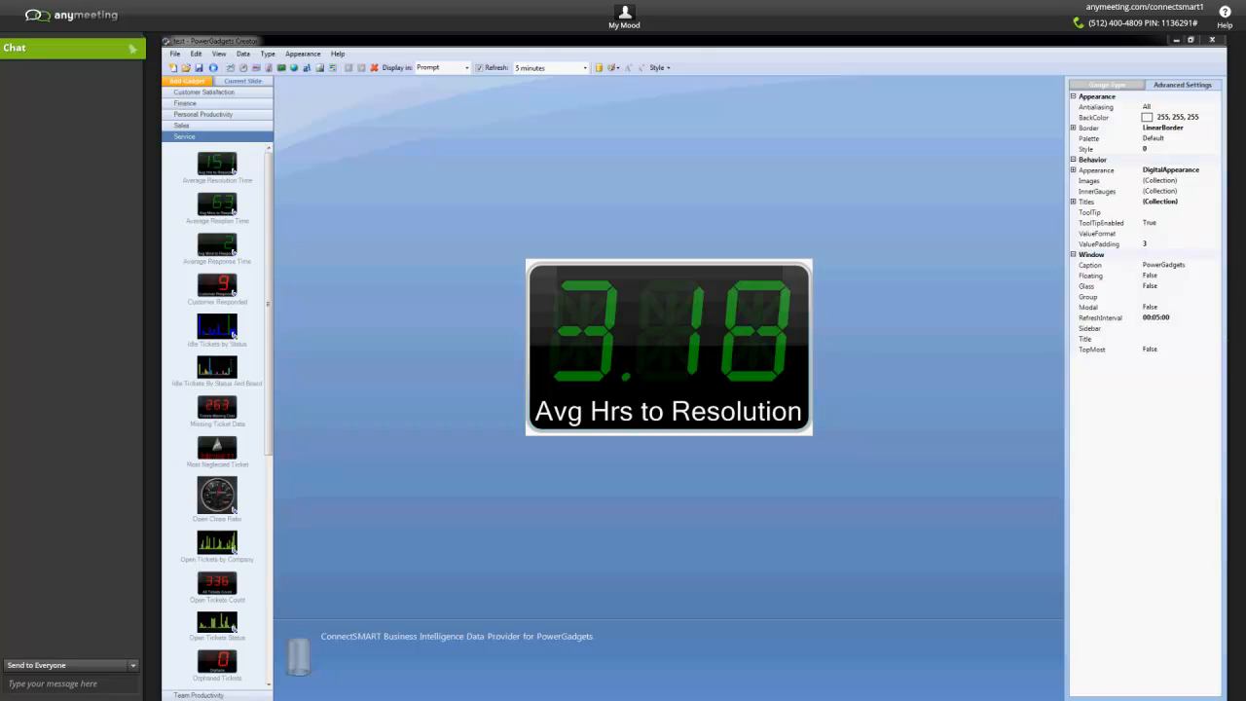
Run test.pgf from the g2 folder and move its gadget window over the folder window.
left_click_drag(362, 700, 690, 122)
left_click(667, 182)
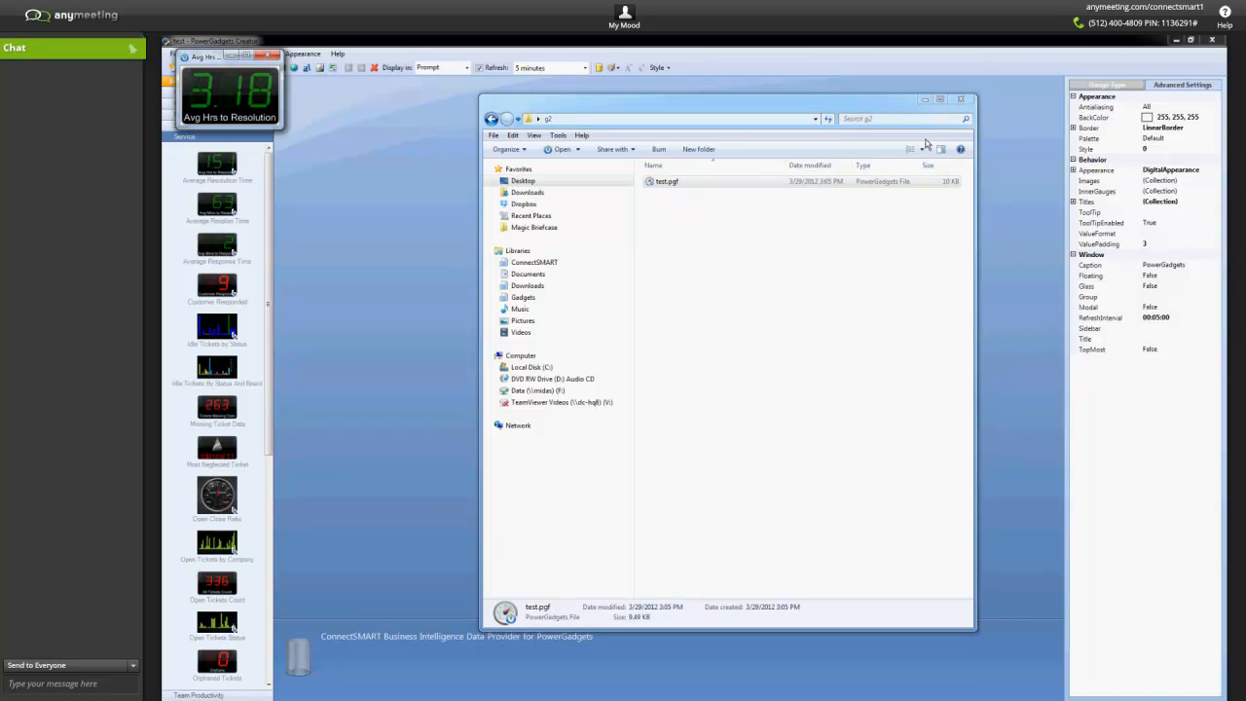
left_click_drag(205, 58, 737, 278)
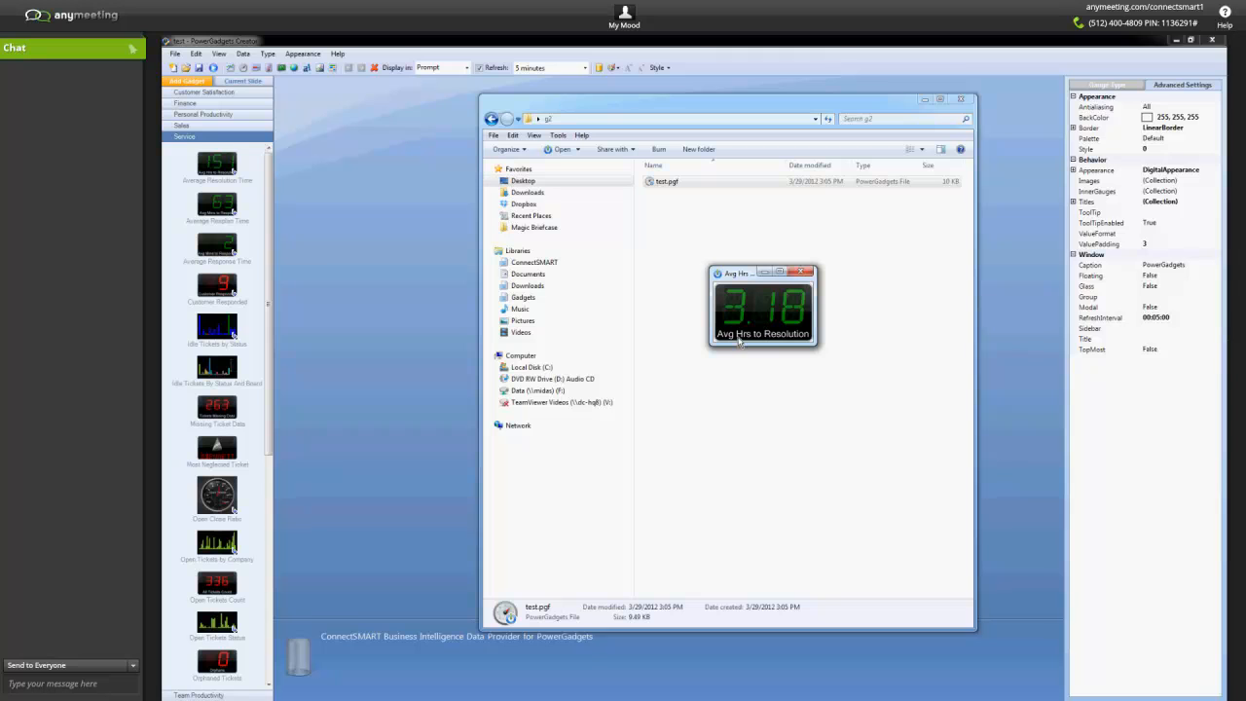
left_click_drag(740, 276, 652, 275)
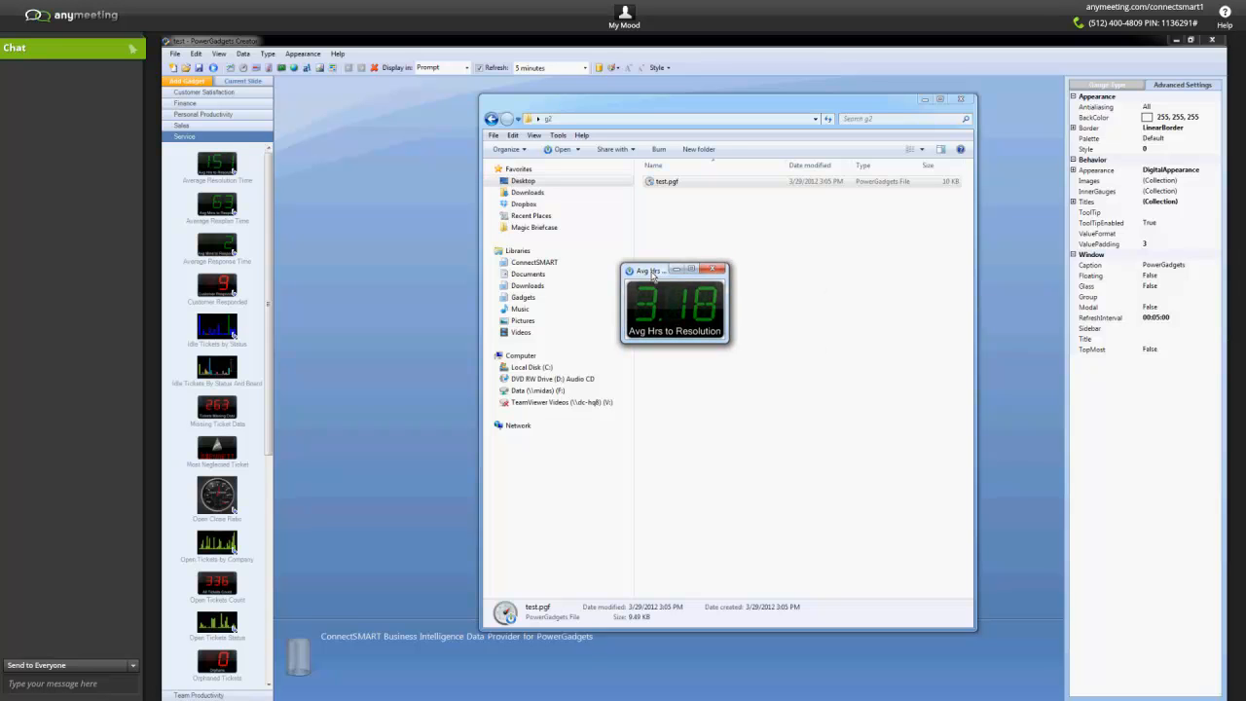
Minimize PowerGadgets Creator and the g2 folder window, and place the running gadget above the Open Tickets gauge.
left_click(1177, 43)
left_click(1177, 43)
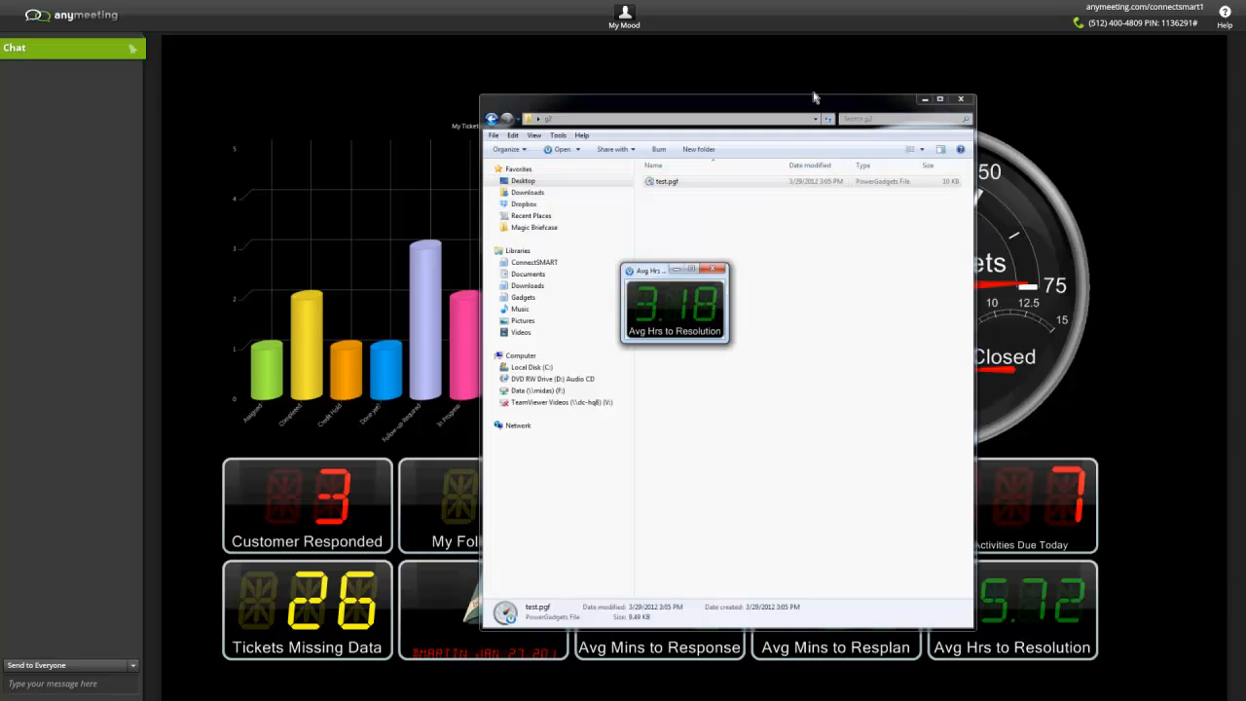
left_click(918, 102)
left_click_drag(671, 330, 797, 122)
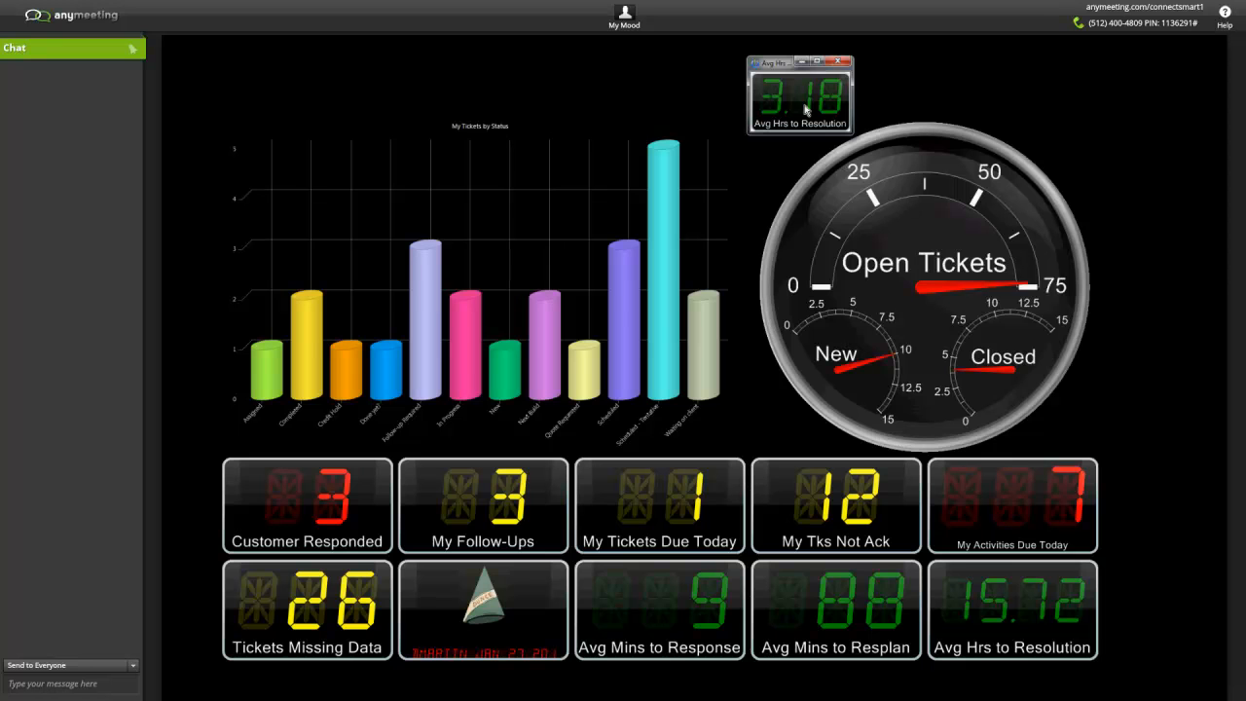
Drill down into the running Avg Hrs to Resolution gadget and look through its list of tickets by time to resolution.
double_click(805, 110)
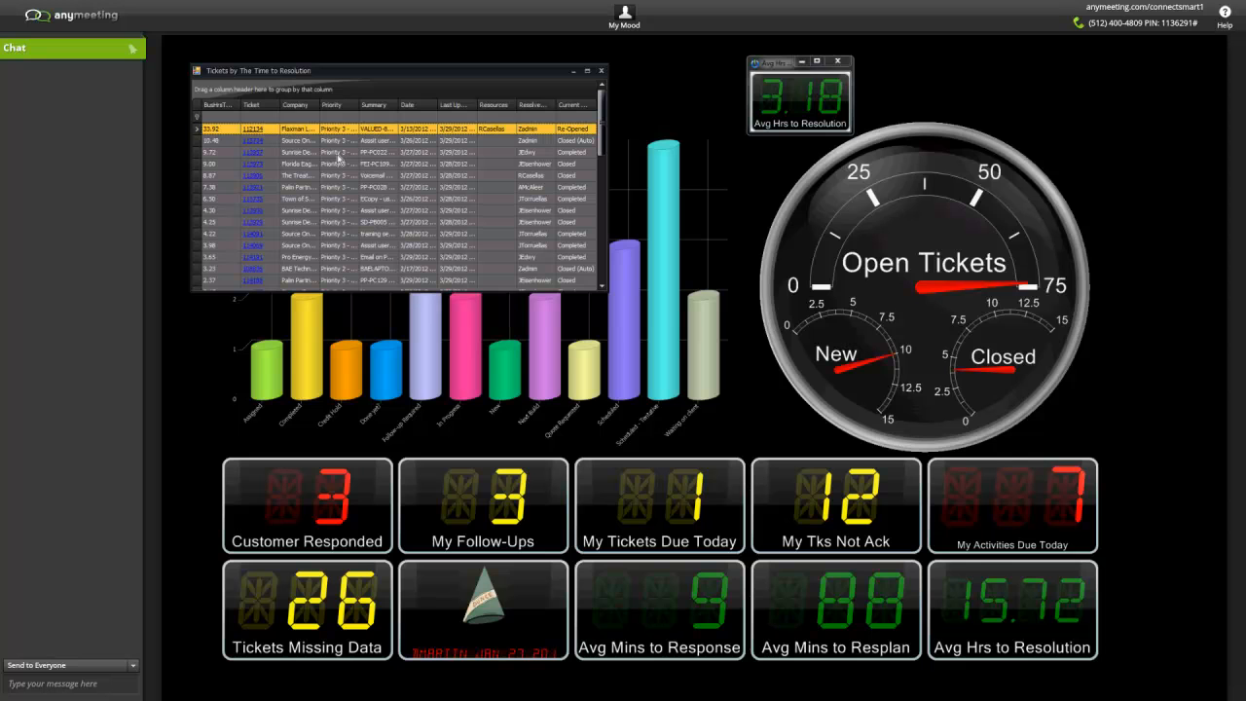
scroll(339, 158, "down", 5)
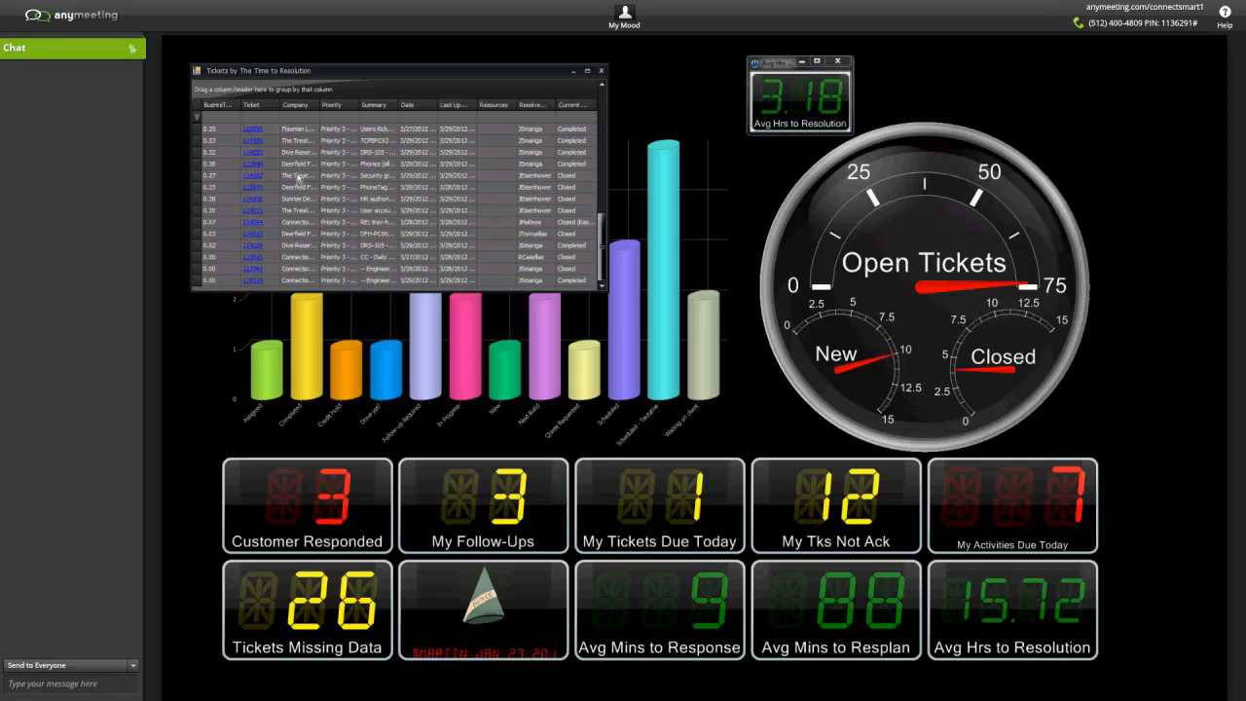
scroll(298, 178, "up", 2)
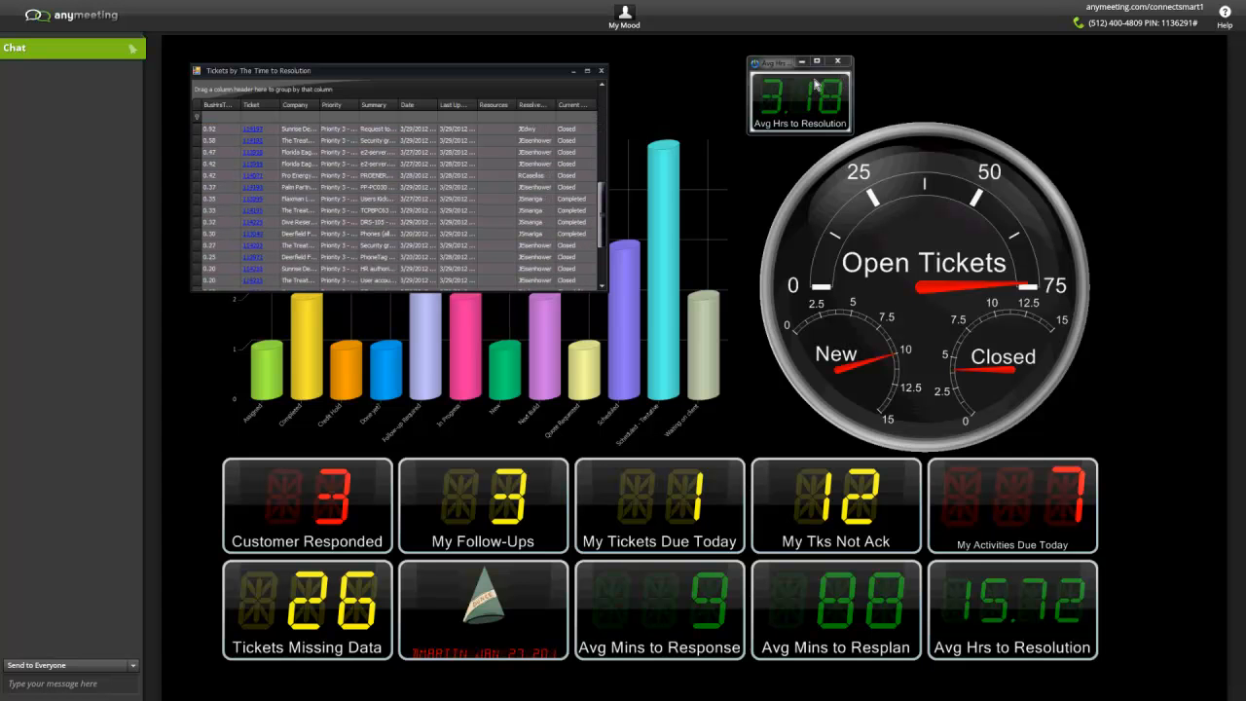
scroll(325, 202, "up", 5)
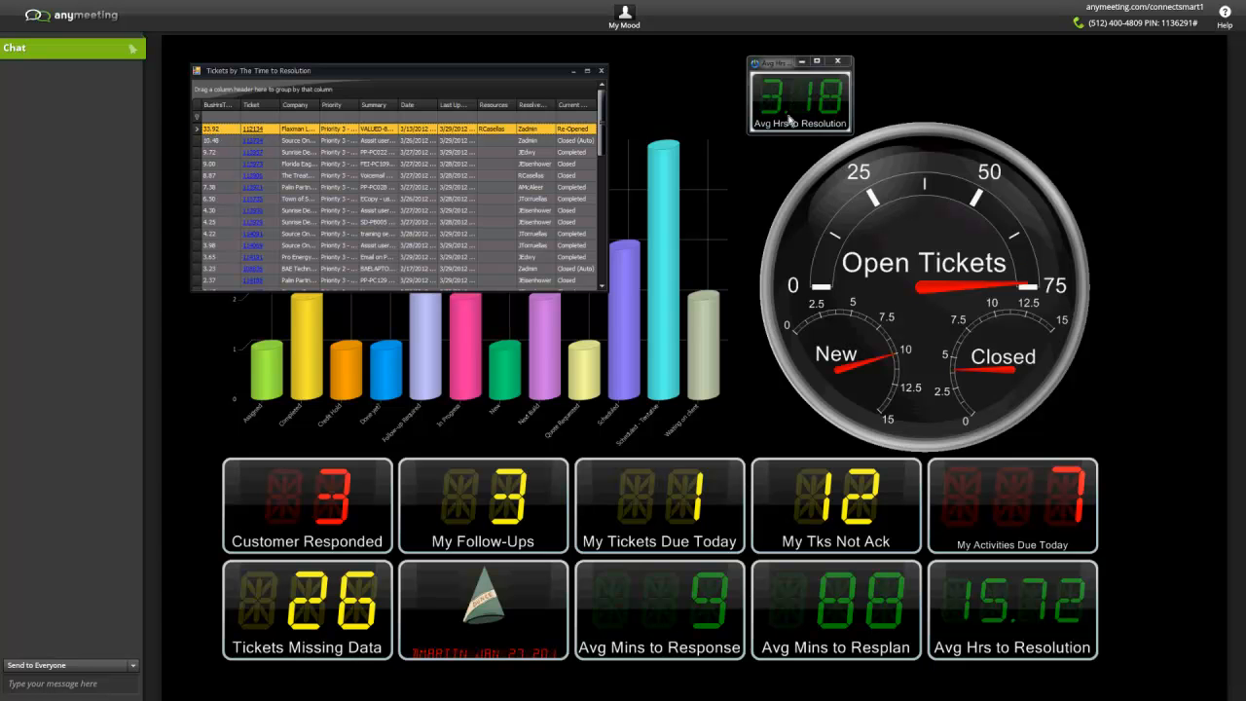
Open the first listed ticket in ConnectWise, review its details in the browser window and close its page.
left_click(252, 130)
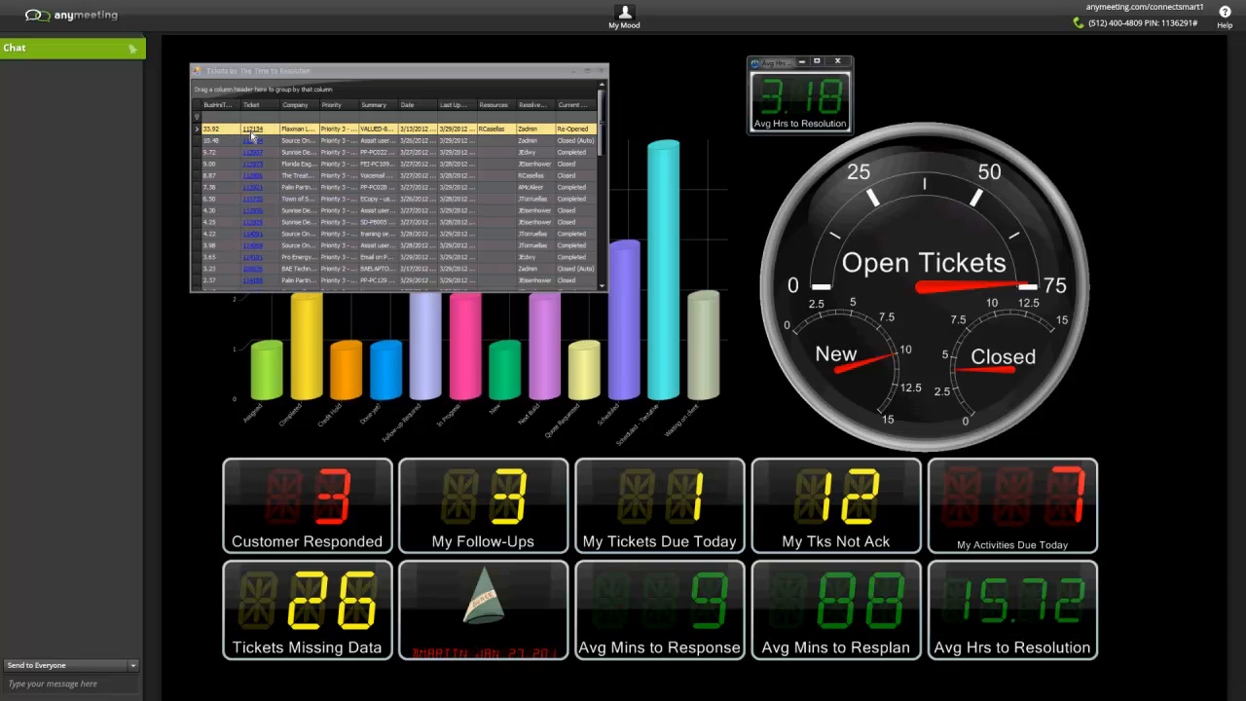
left_click_drag(923, 454, 567, 222)
left_click(438, 73)
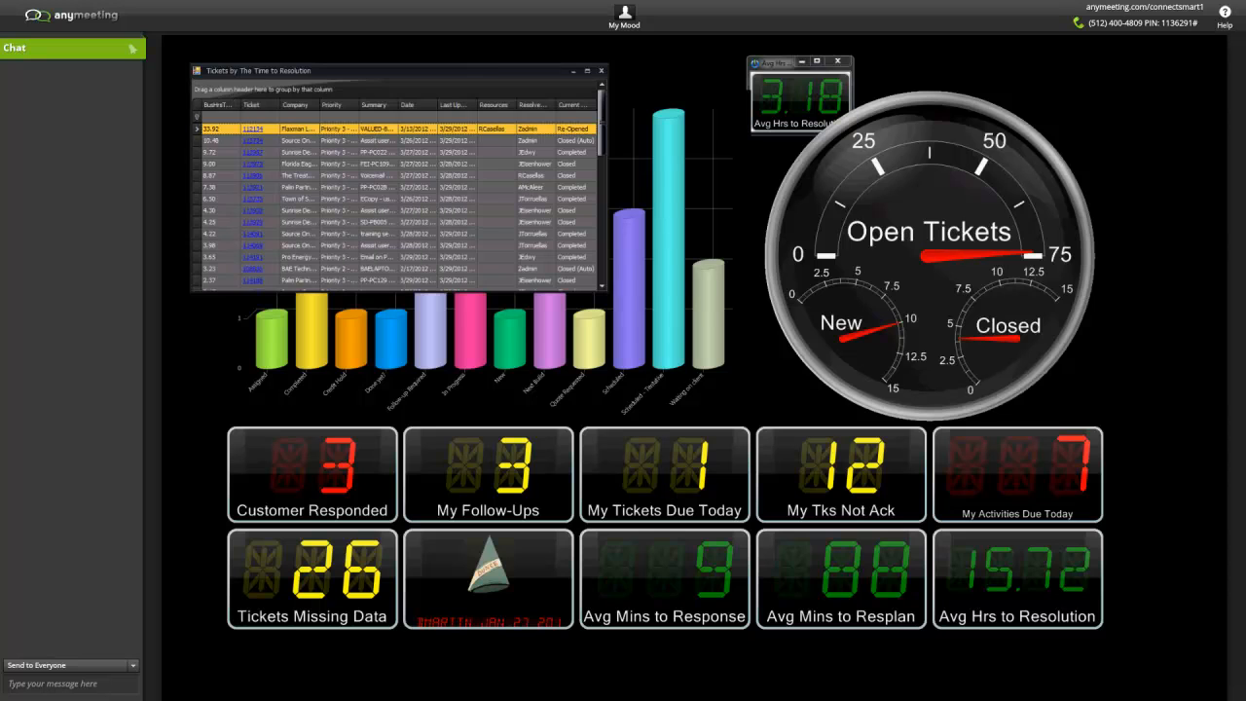
left_click(252, 130)
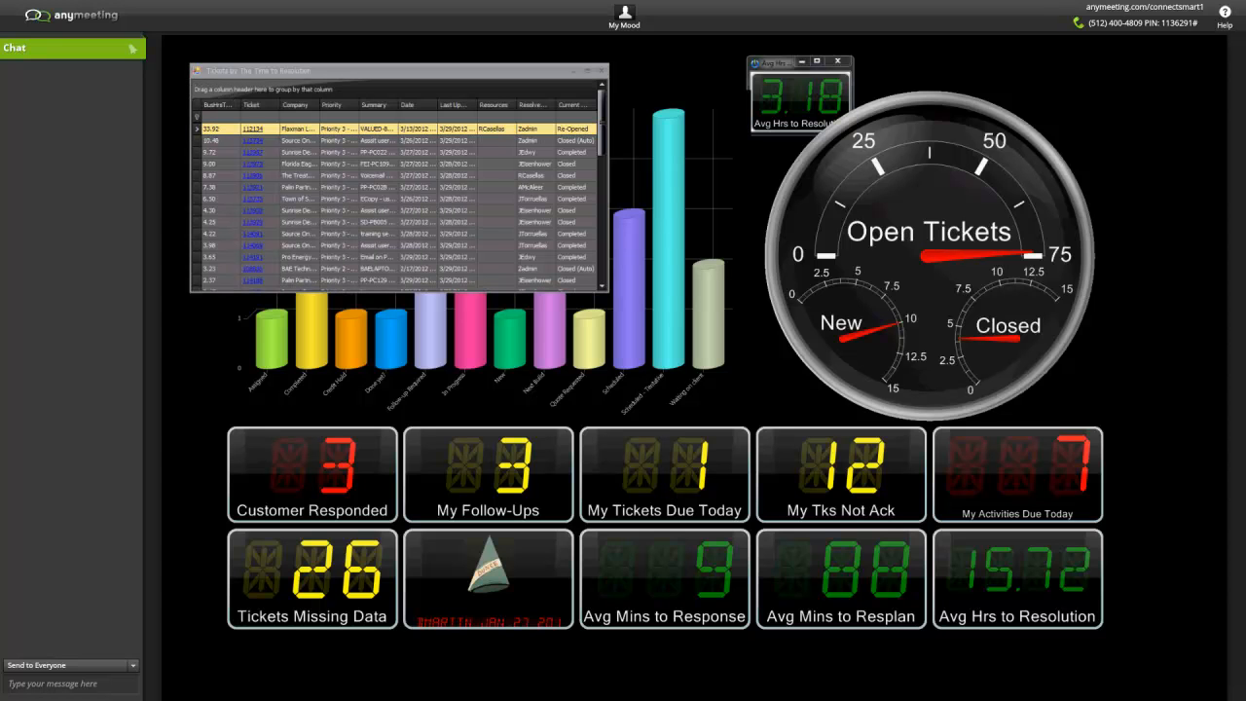
left_click_drag(1100, 696, 788, 213)
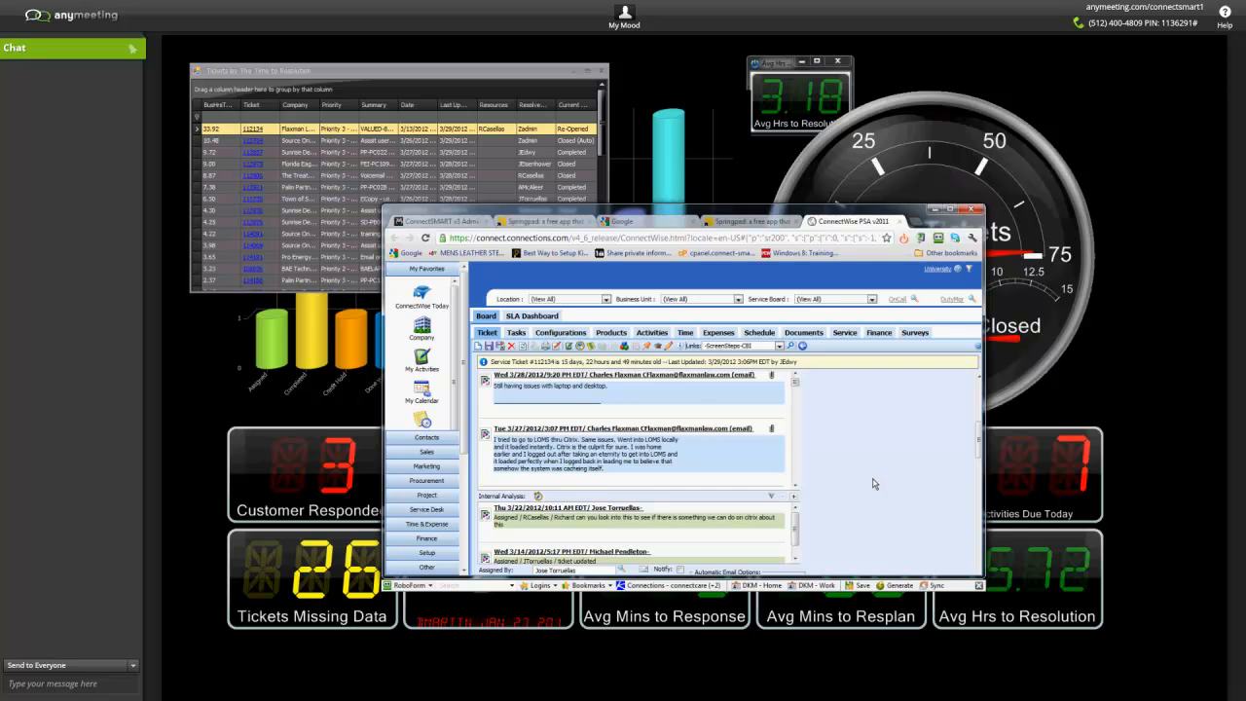
scroll(881, 472, "up", 5)
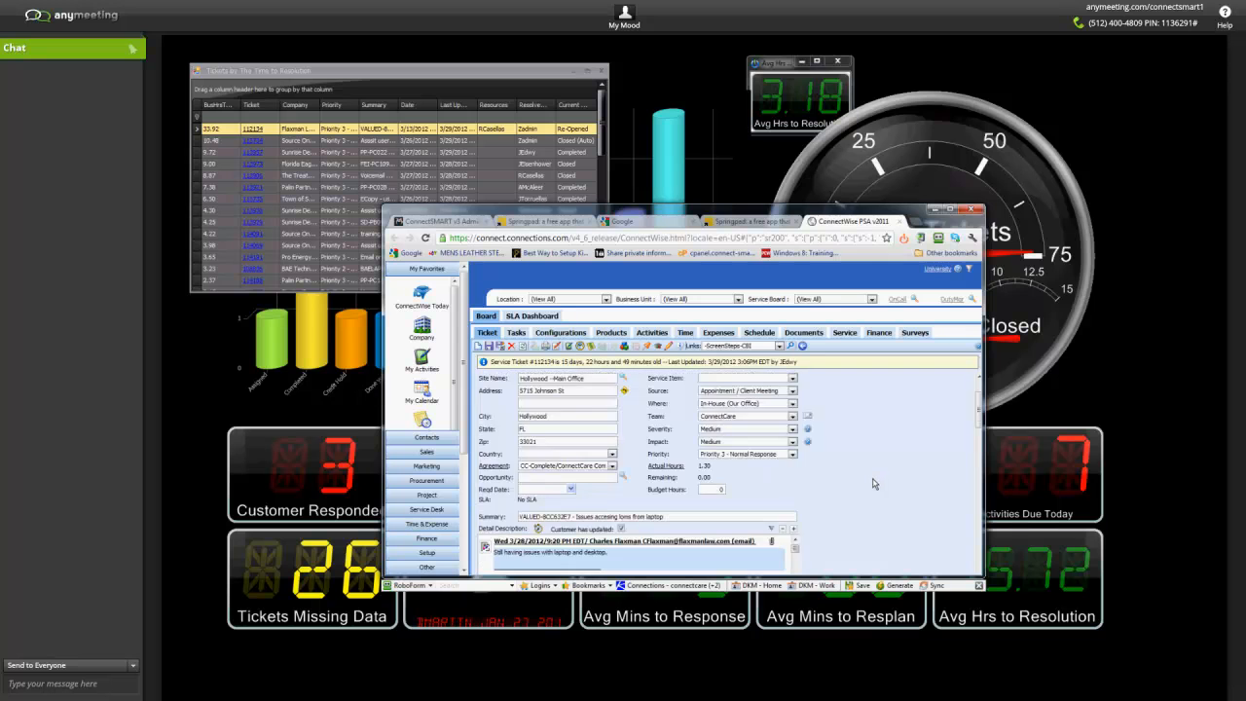
left_click(900, 223)
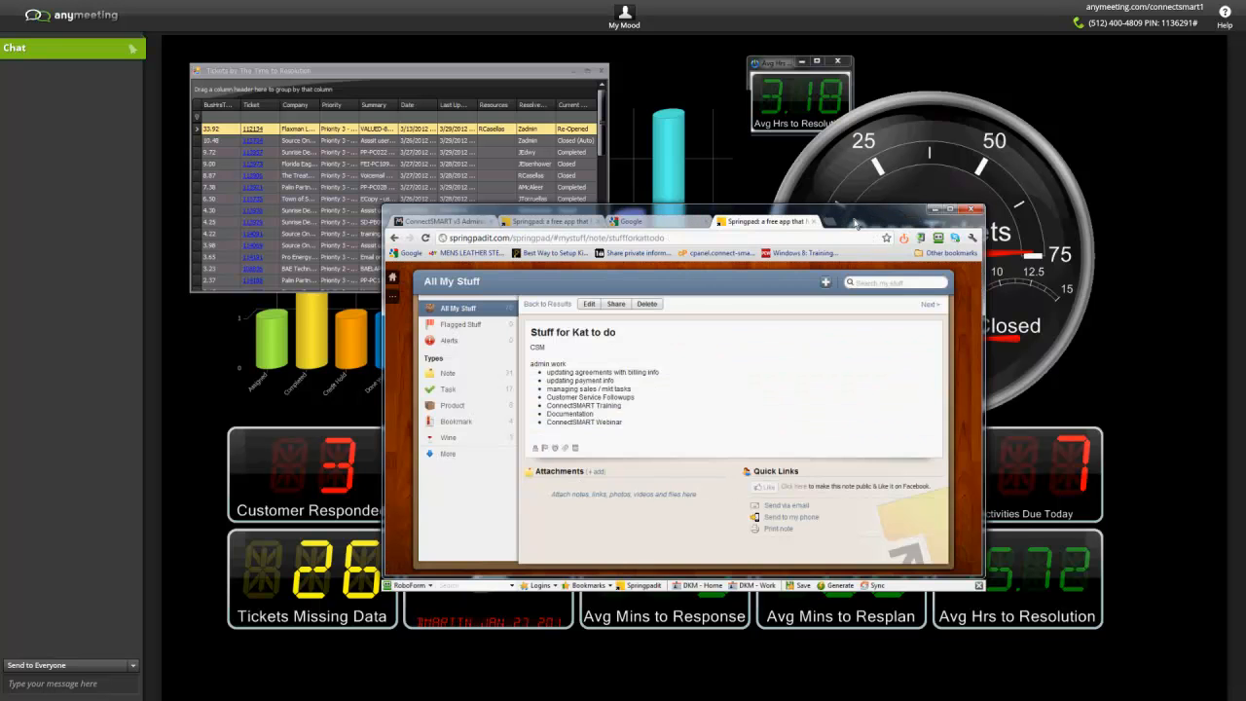
Clear the browser and ticket list windows off the dashboard and close the running Avg Hrs to Resolution gadget.
left_click_drag(856, 223, 863, 244)
left_click(670, 78)
left_click(601, 72)
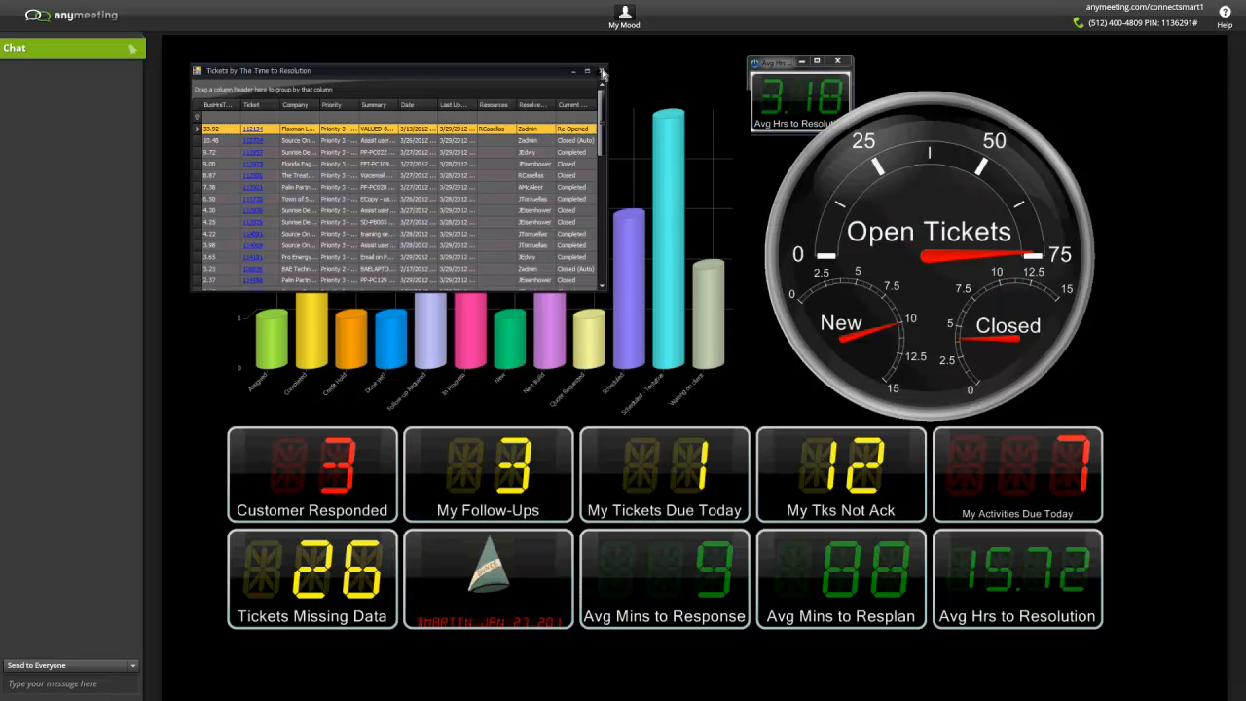
left_click_drag(773, 64, 552, 124)
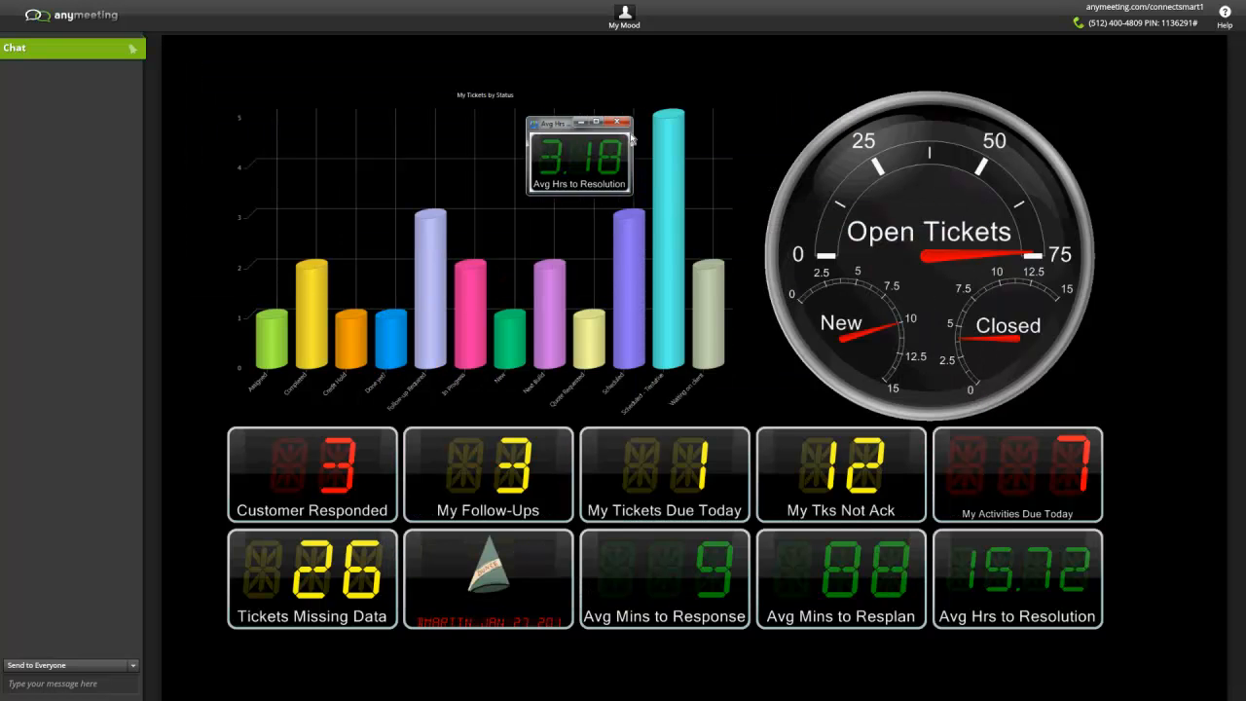
left_click(615, 124)
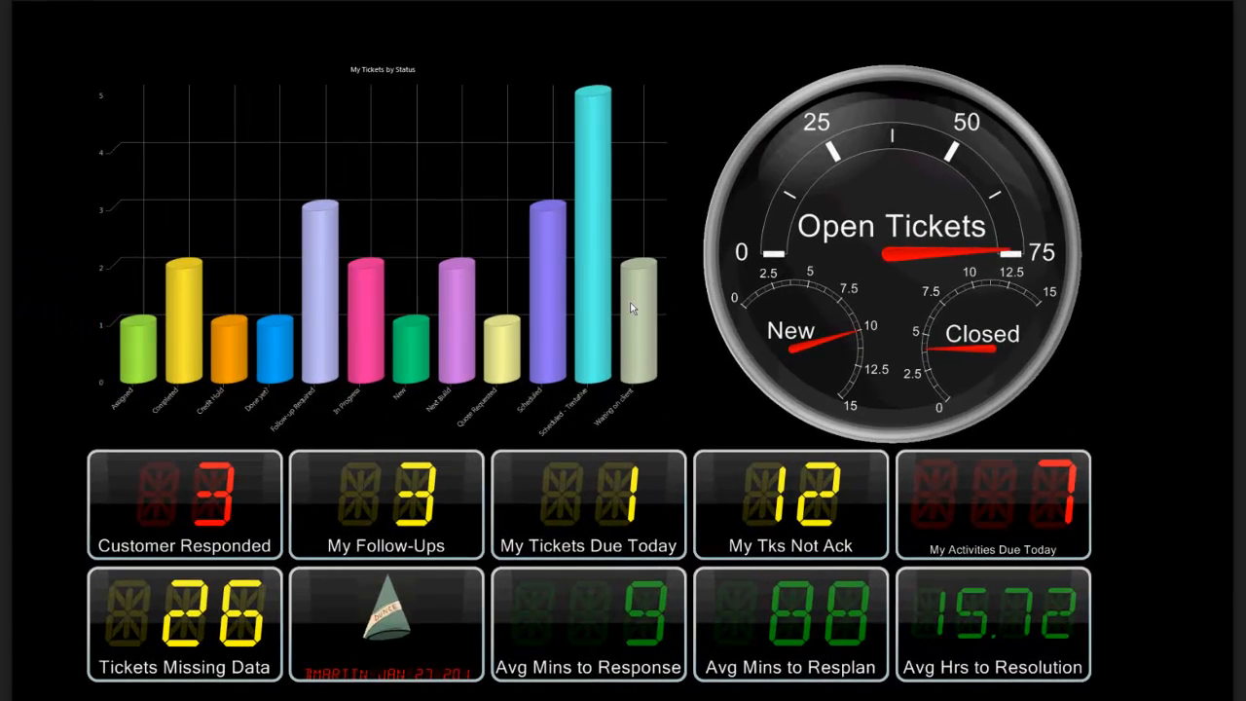
right_click(653, 296)
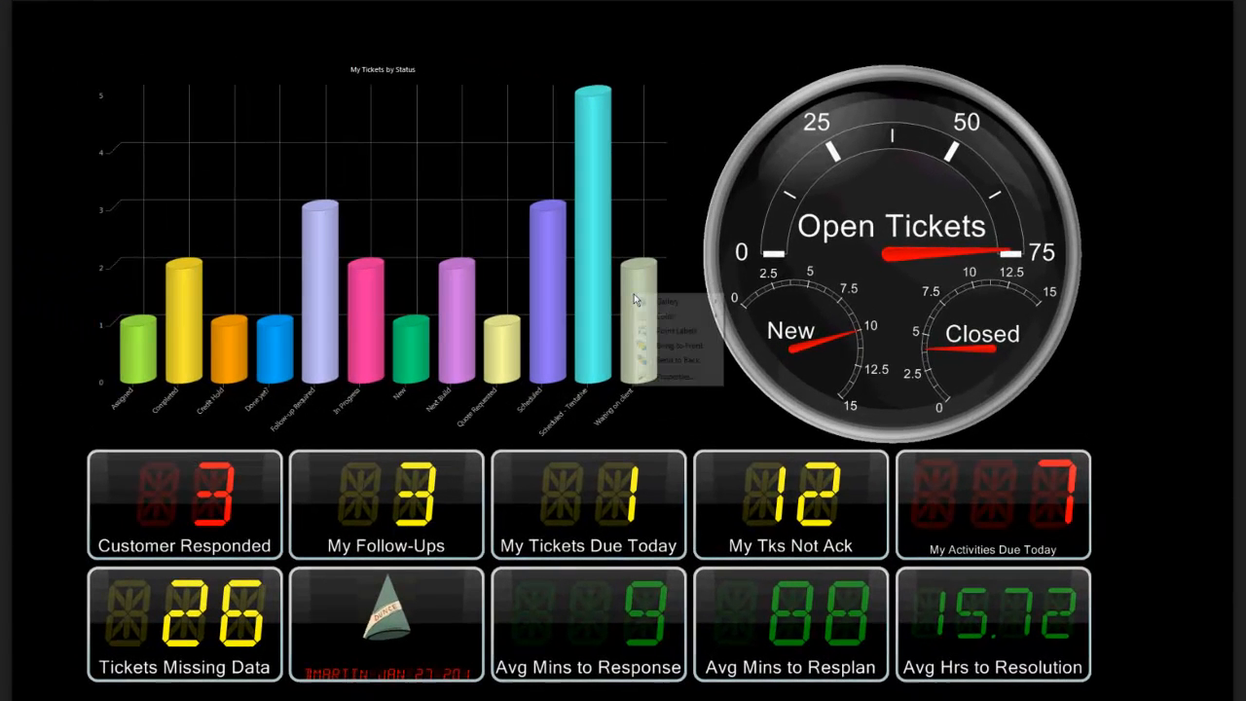
left_click(685, 158)
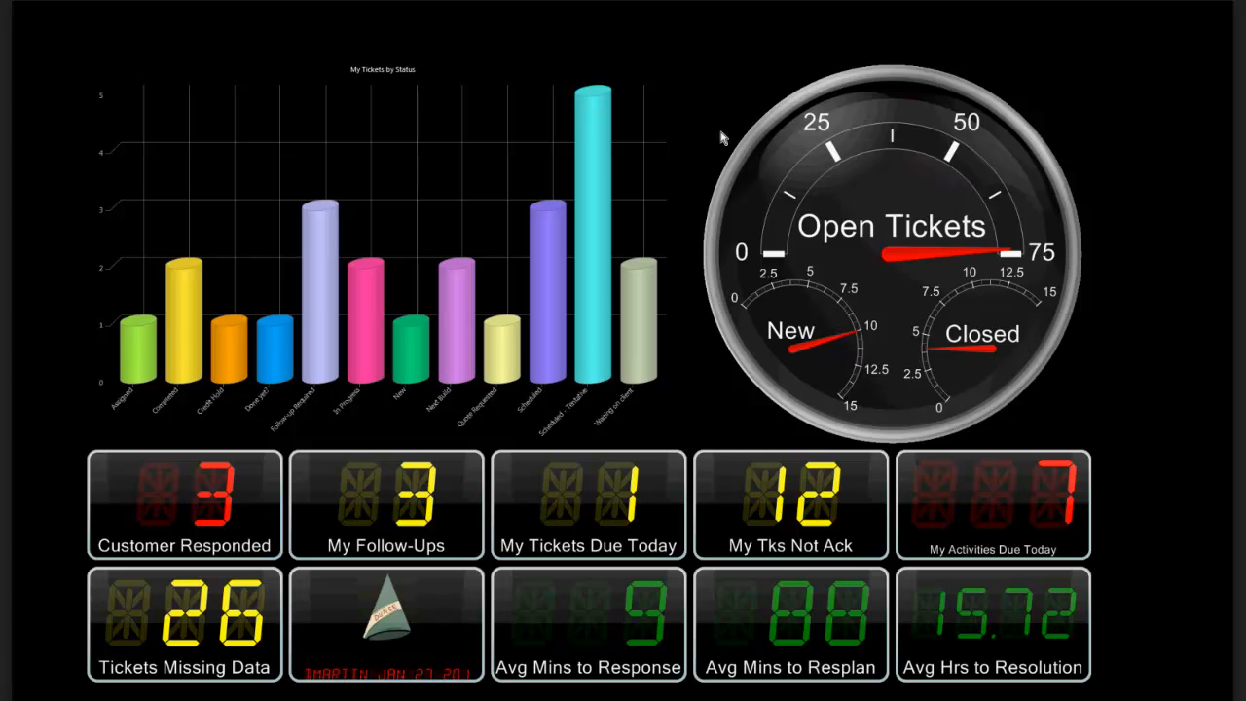
right_click(798, 143)
left_click(816, 203)
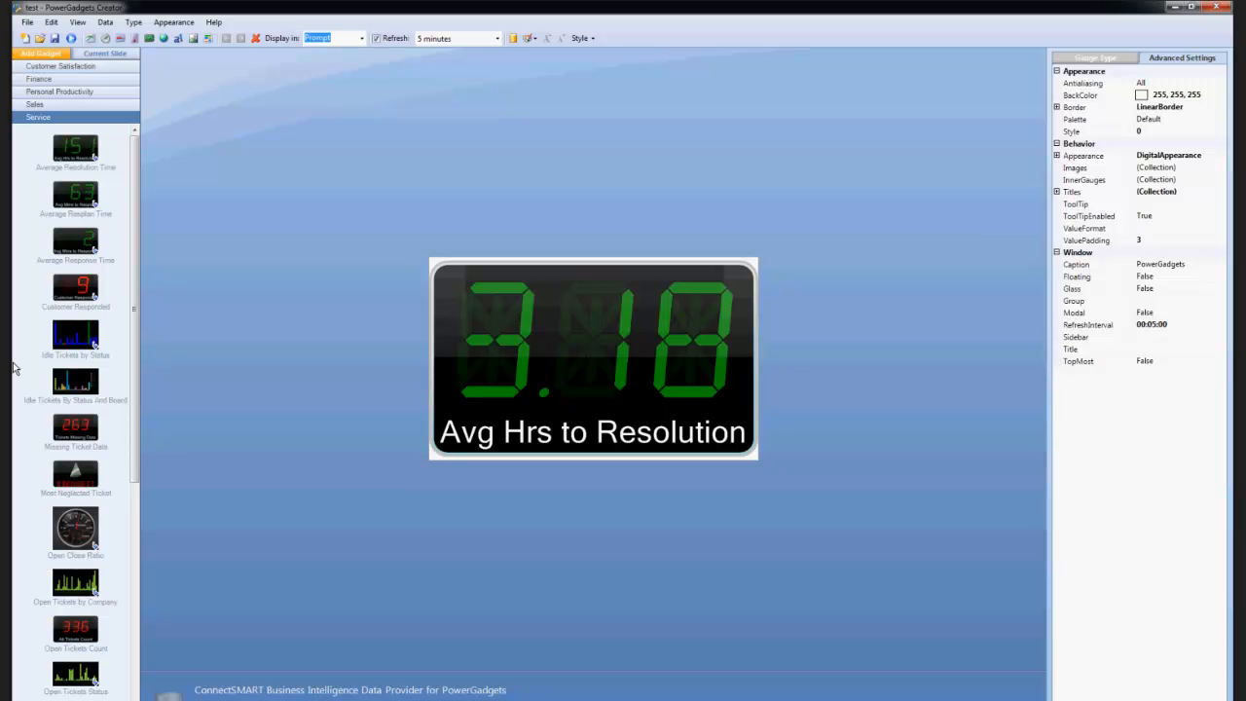
Create a new gadget file containing My Tickets, My Activities due Today, My Tickets By Status, My Tickets Due Today and My Tickets Not Acknowledged.
left_click(25, 38)
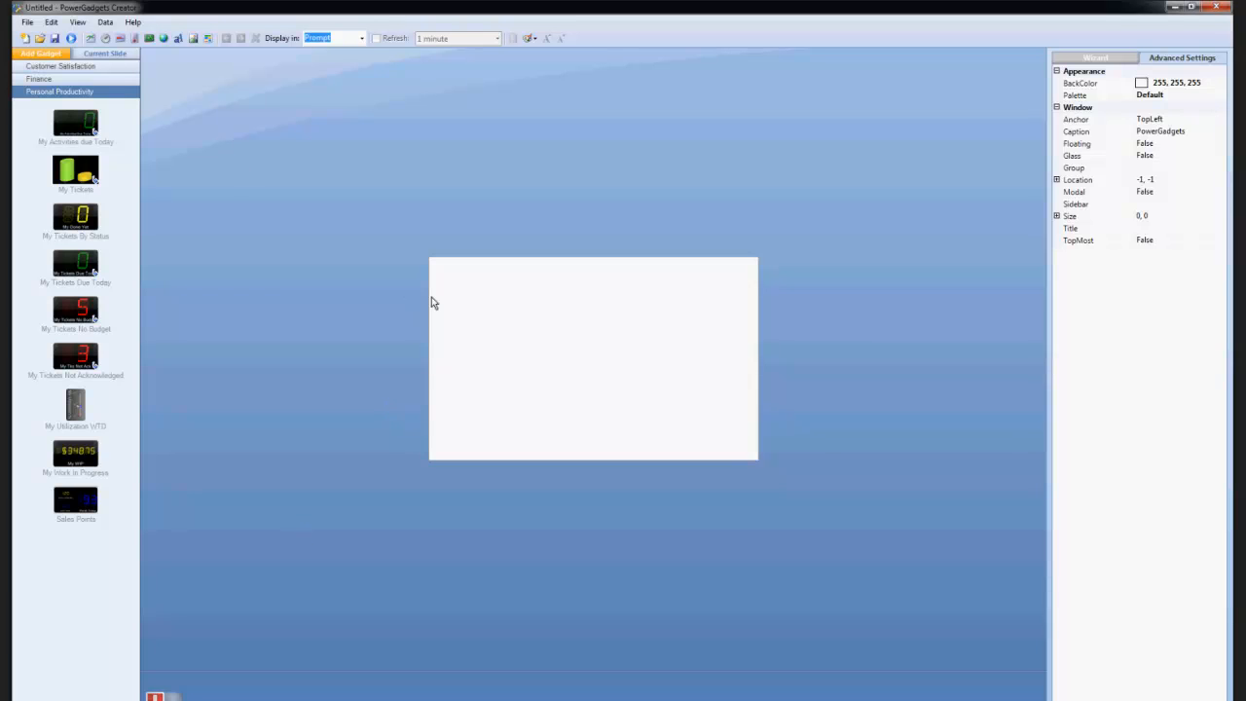
left_click(81, 174)
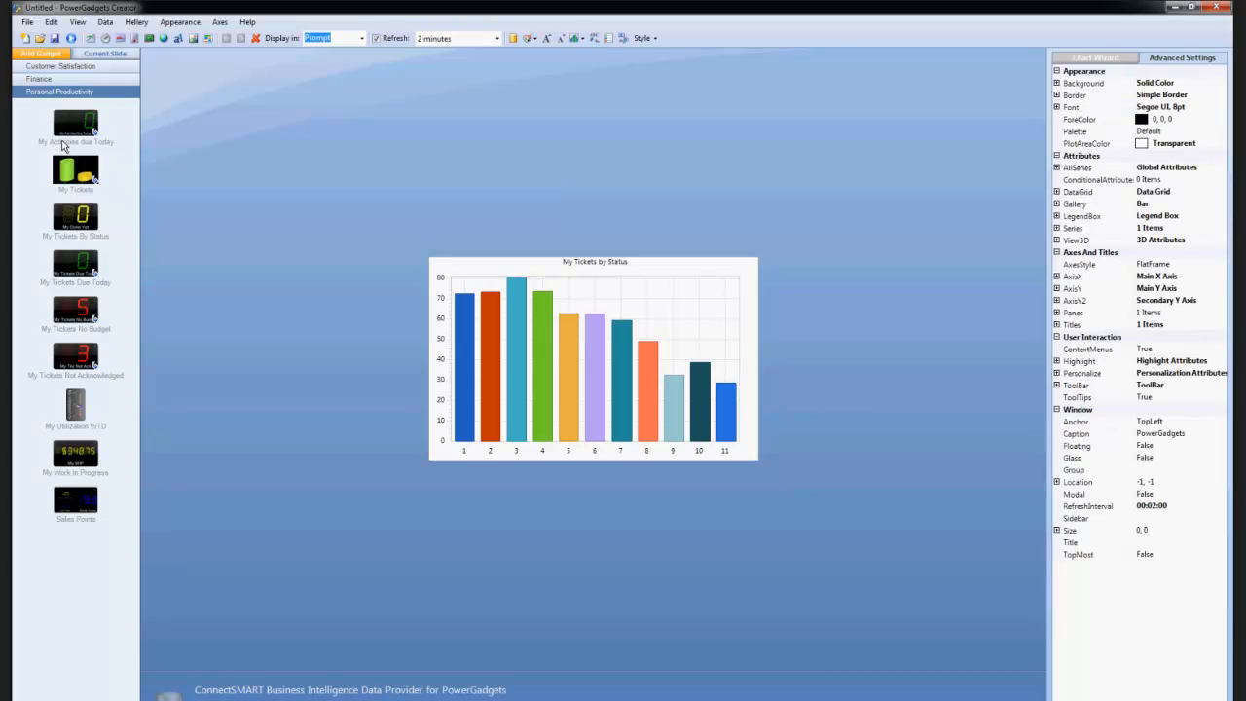
left_click(76, 127)
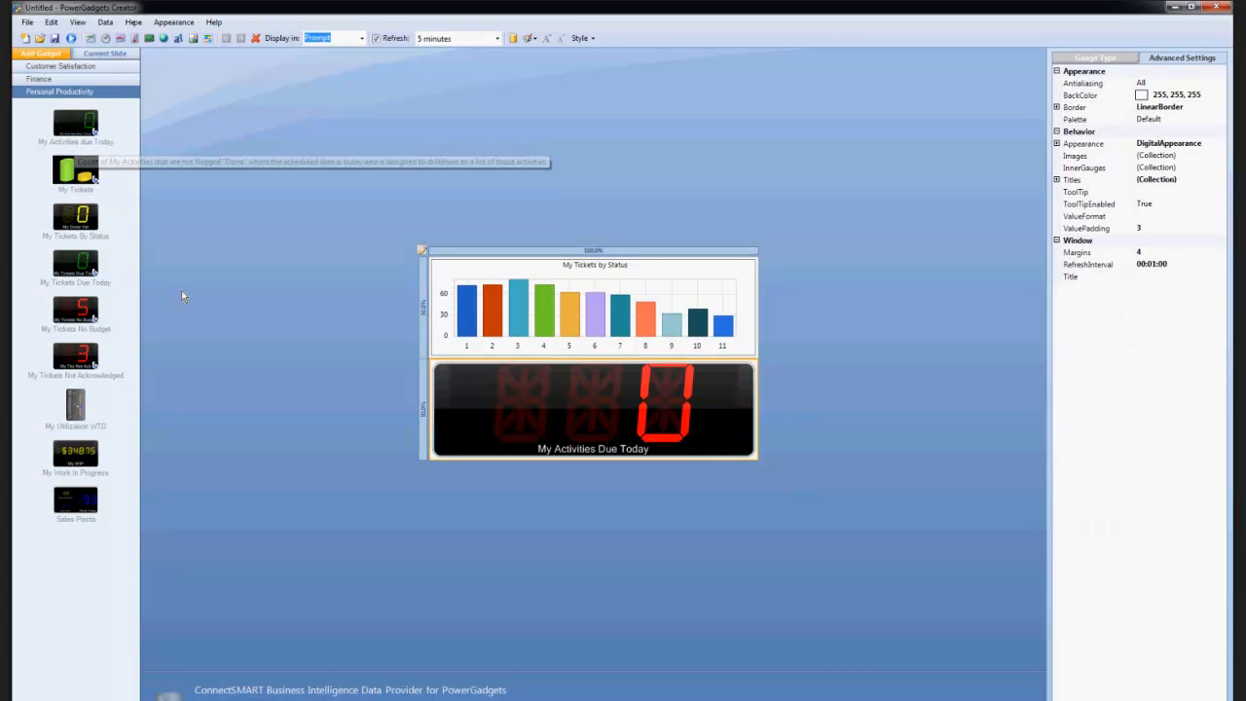
left_click(74, 236)
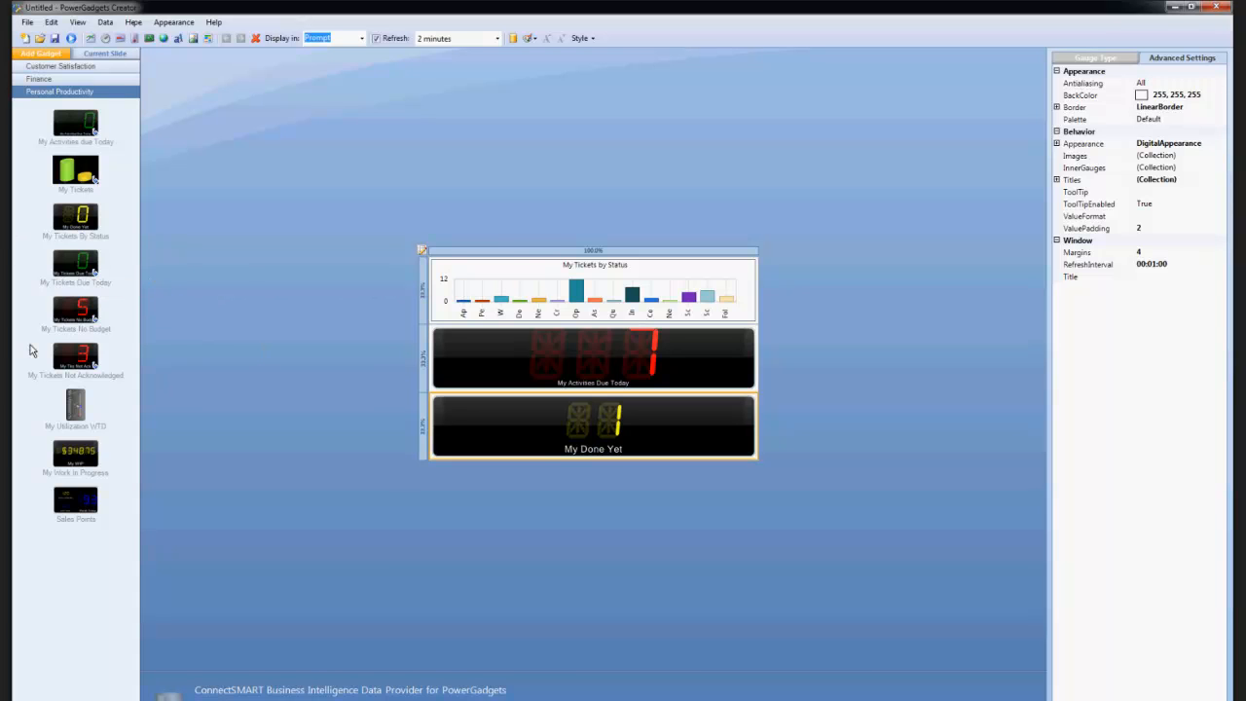
double_click(74, 270)
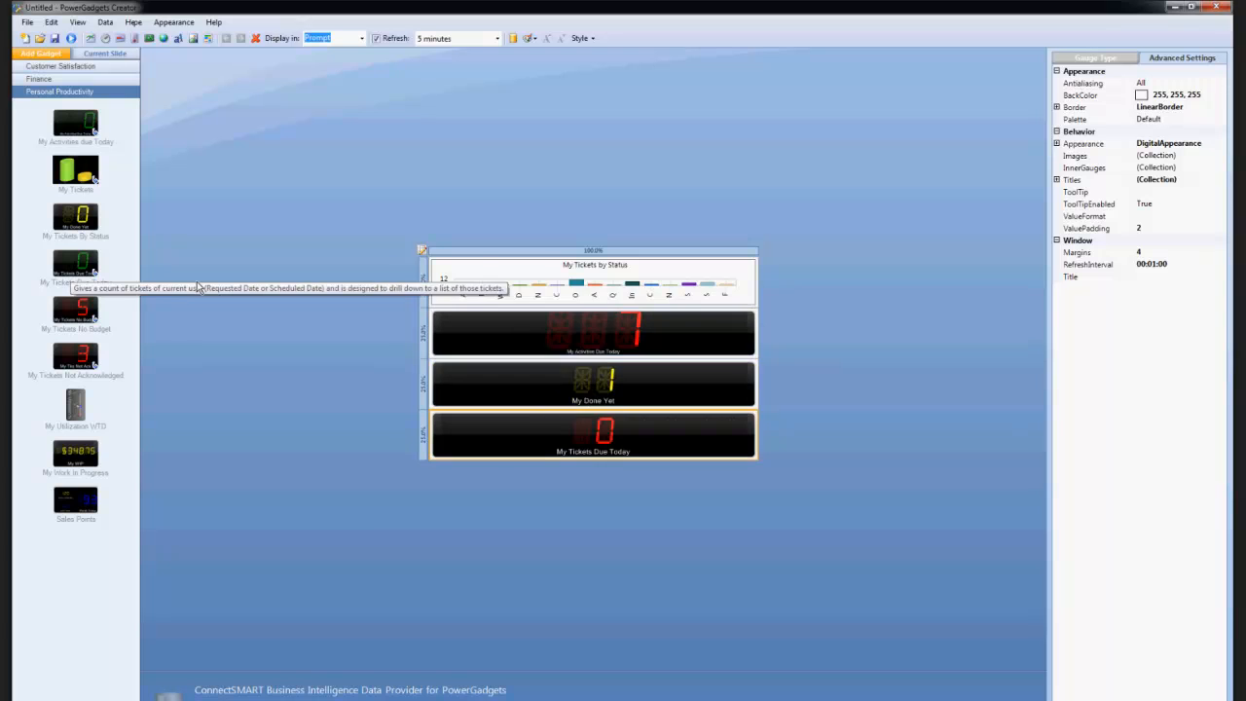
double_click(70, 377)
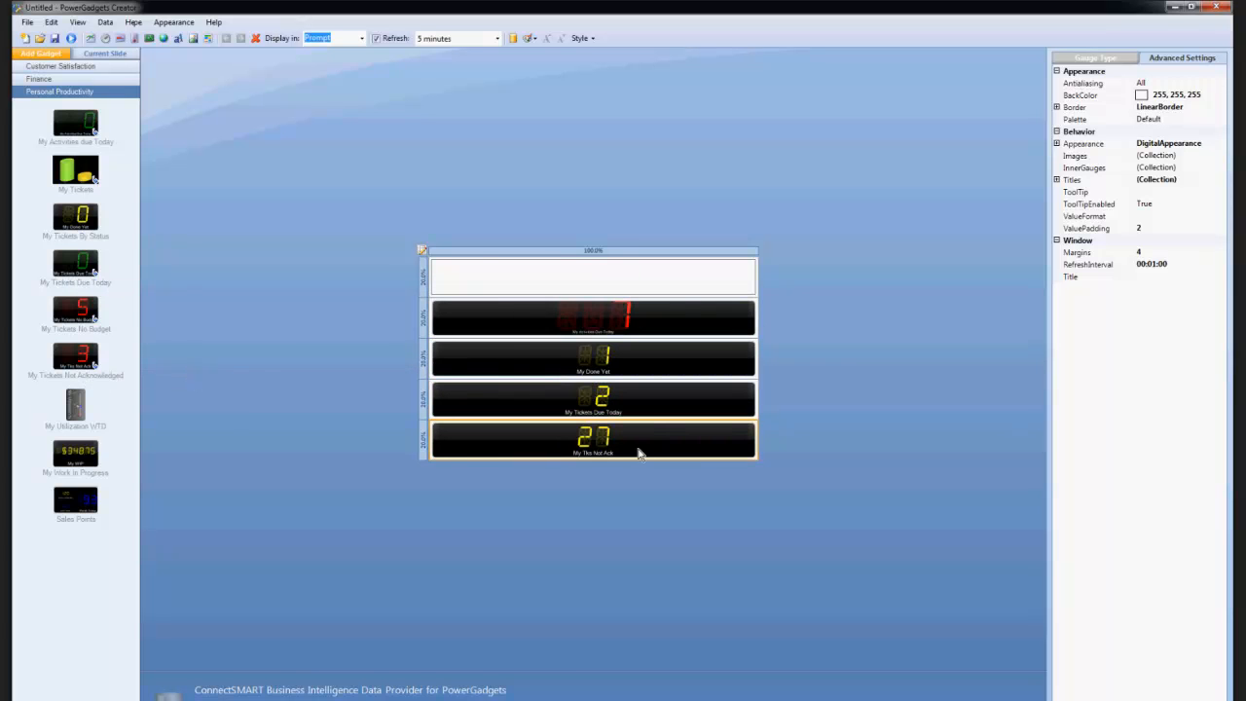
Arrange the four digital gadgets side by side in one row beneath the My Tickets by Status chart and enlarge the chart's row.
left_click(530, 321)
left_click(514, 368)
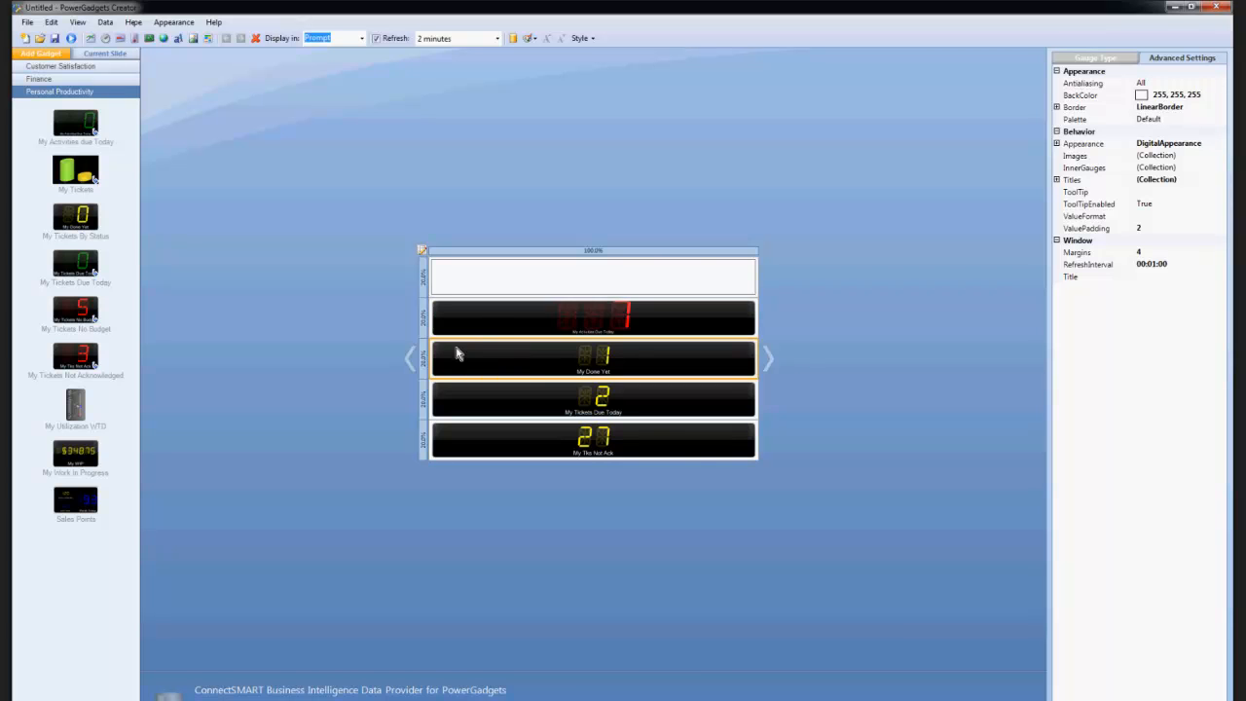
left_click(410, 358)
left_click_drag(682, 399, 431, 357)
left_click_drag(699, 299, 448, 331)
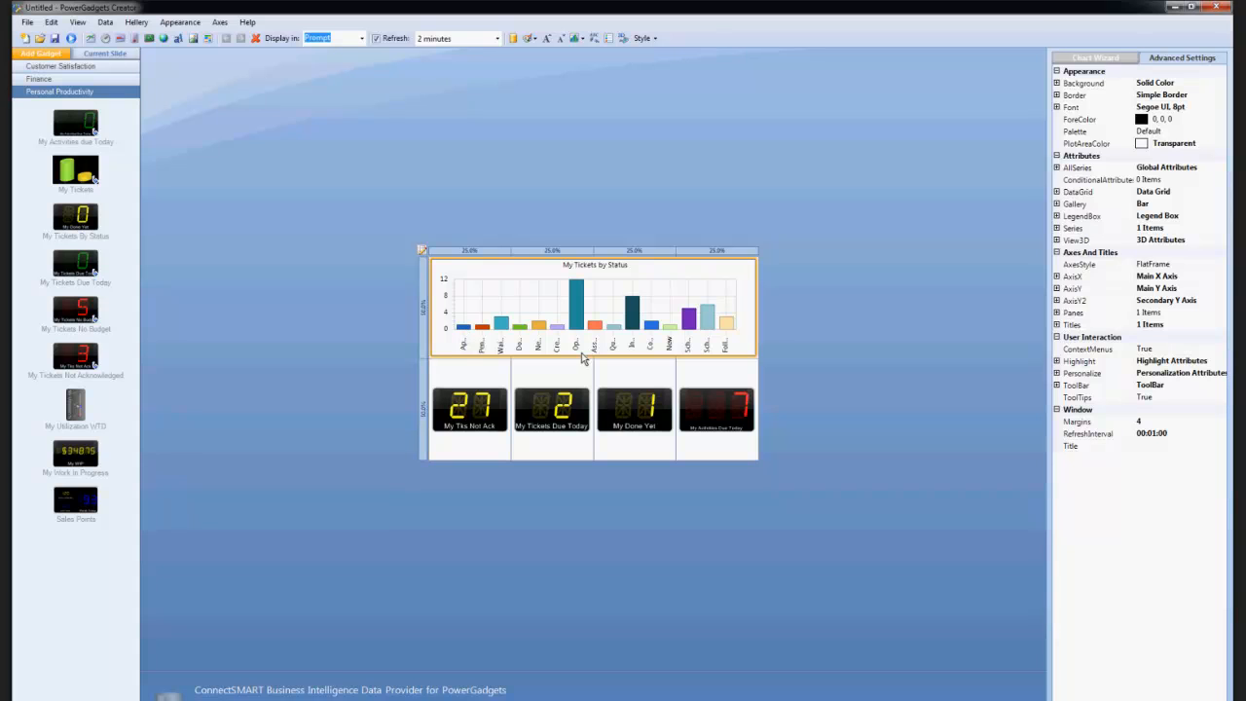
left_click_drag(582, 359, 574, 407)
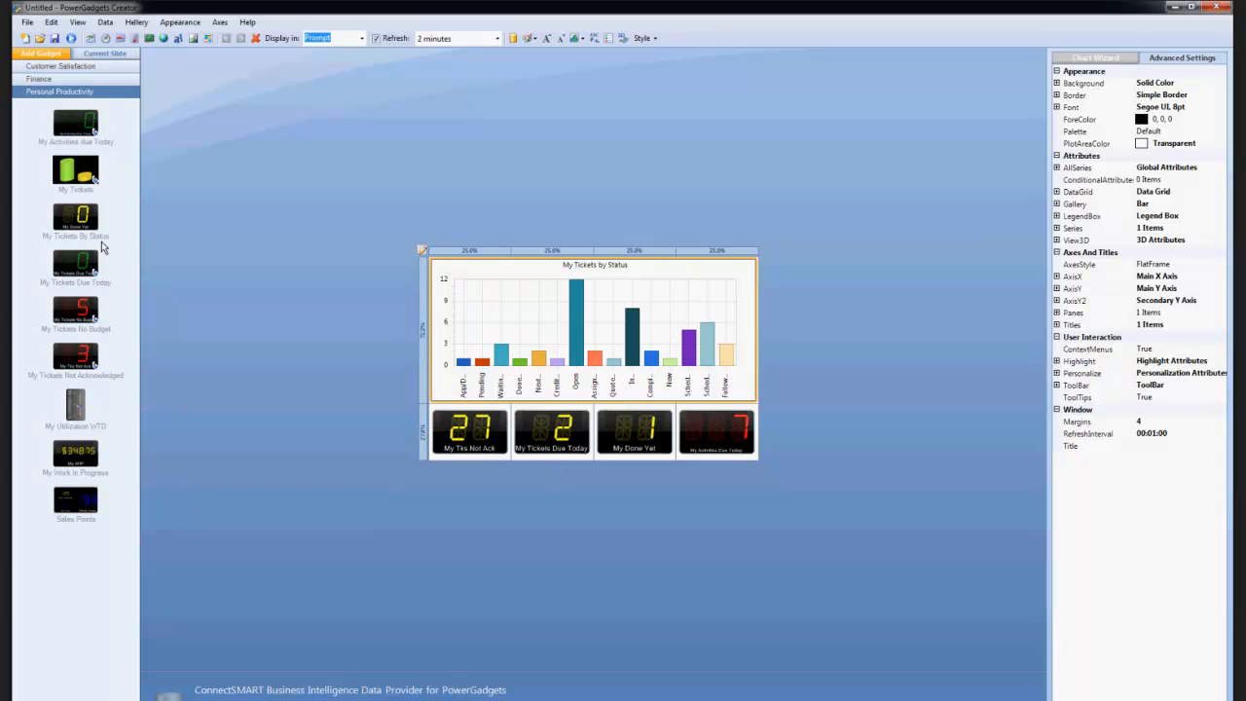
Edit the data parameters of the My Done Yet gadget, entering a custom default value for the status parameter.
left_click(649, 443)
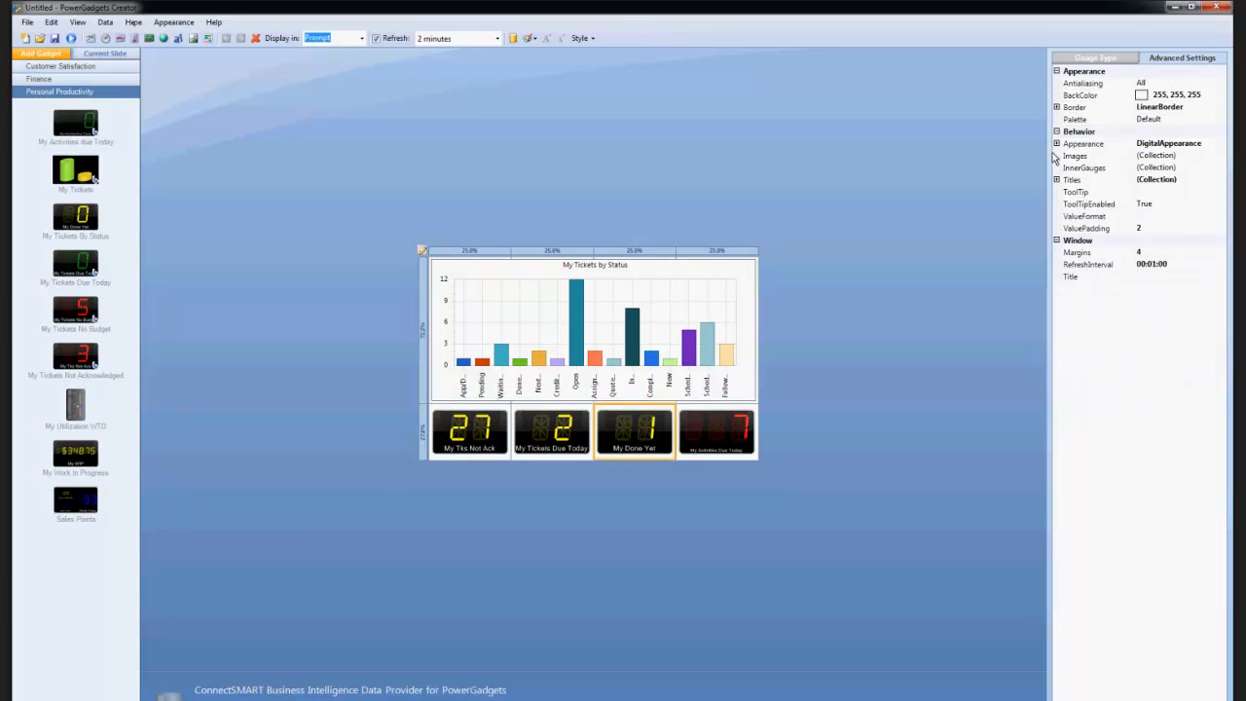
right_click(630, 435)
key("Escape")
left_click(105, 21)
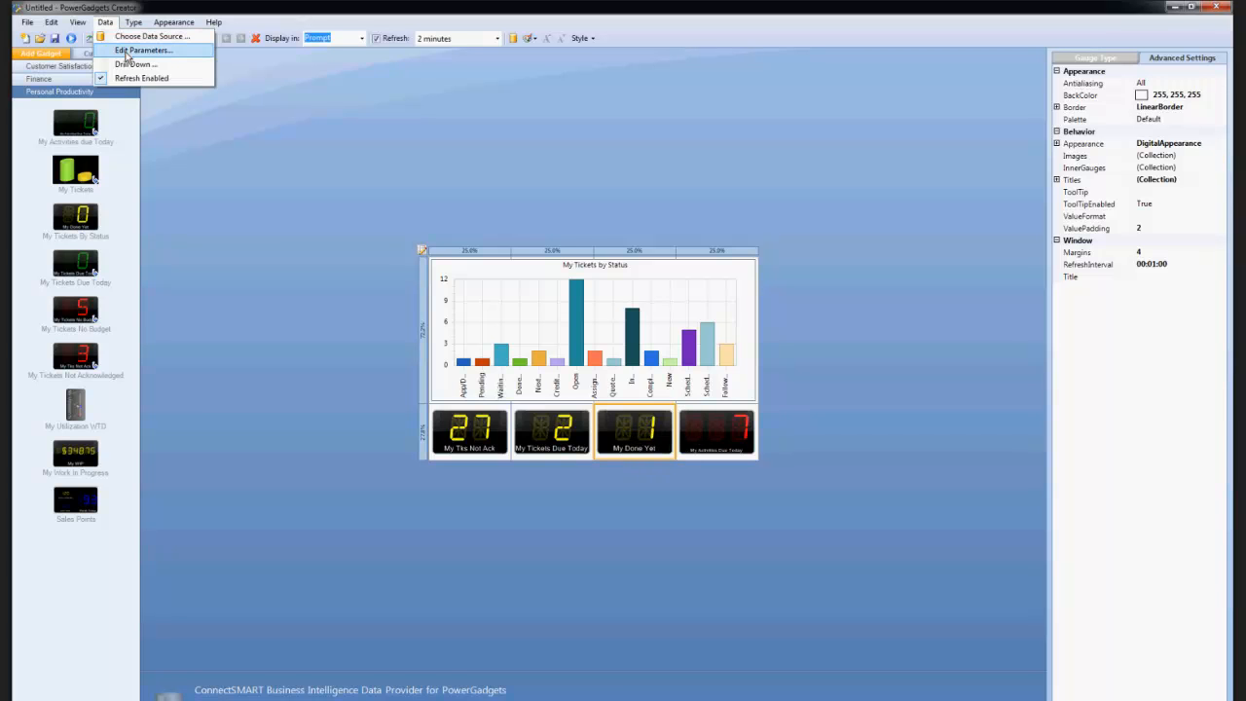
left_click(137, 50)
left_click(496, 409)
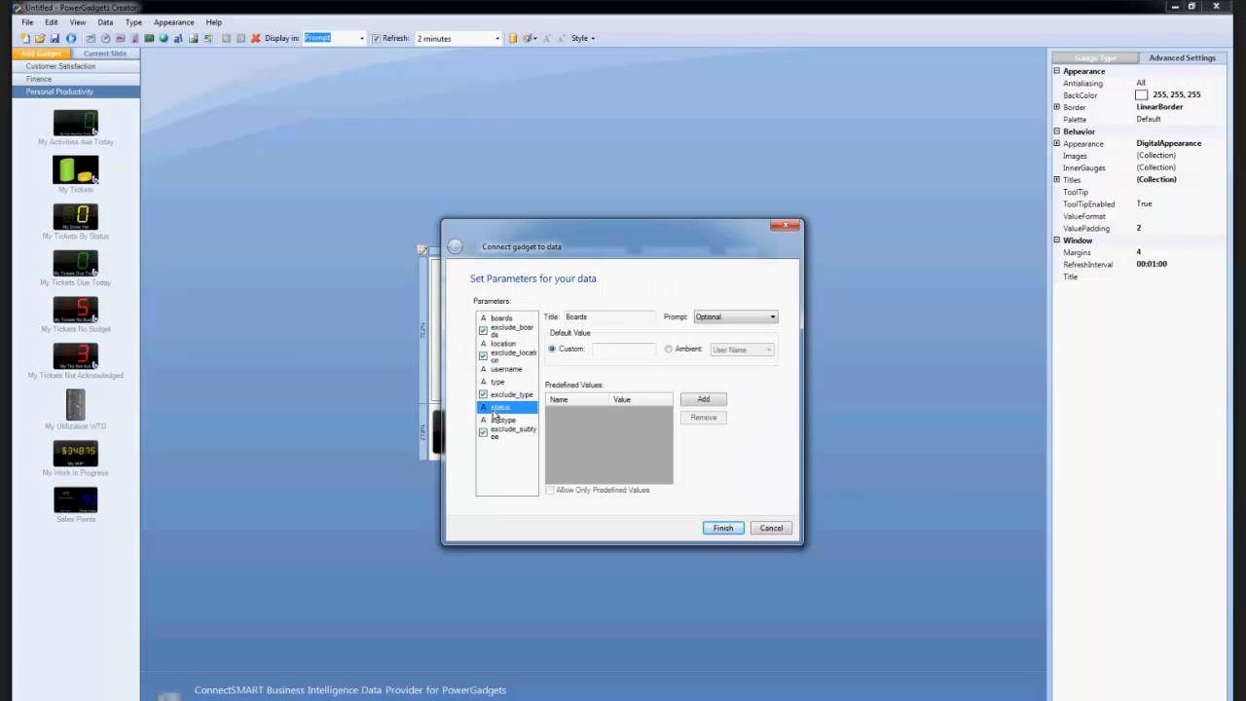
left_click_drag(627, 349, 595, 351)
type("Follow up Required")
left_click(722, 527)
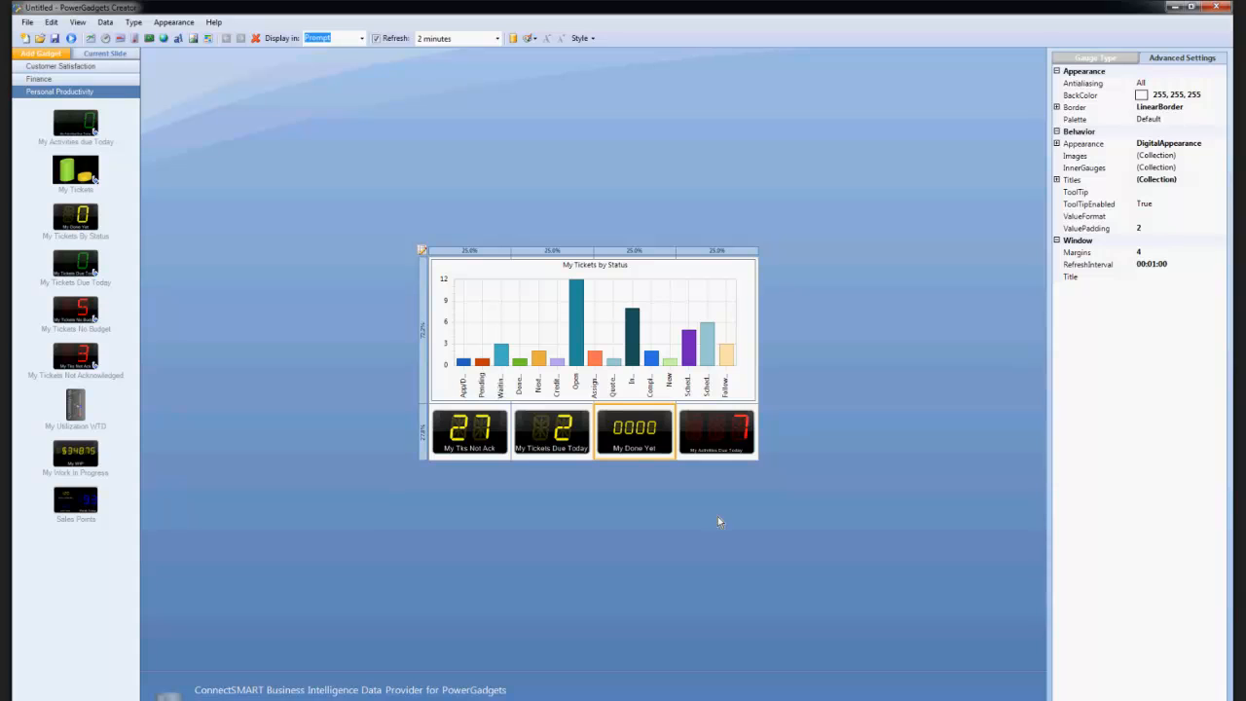
Change the title text of the My Done Yet gadget to "Follow ups".
left_click(1056, 143)
left_click(1056, 143)
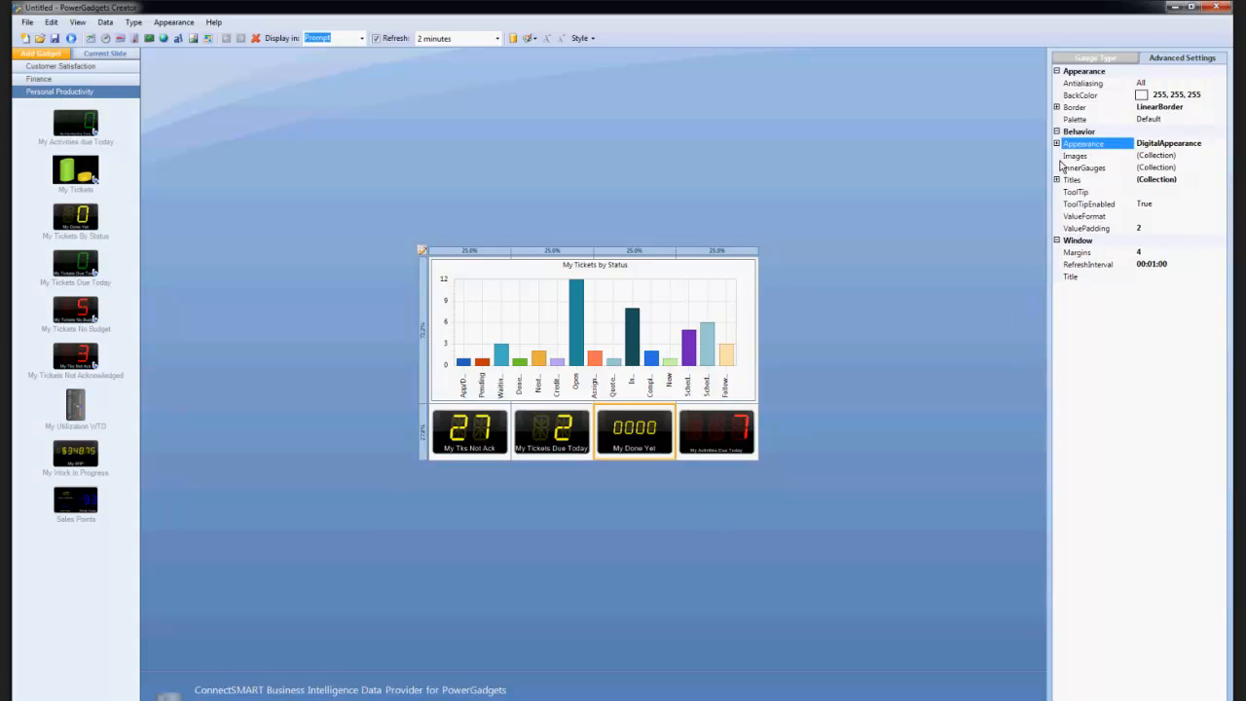
left_click(1065, 180)
left_click(1056, 179)
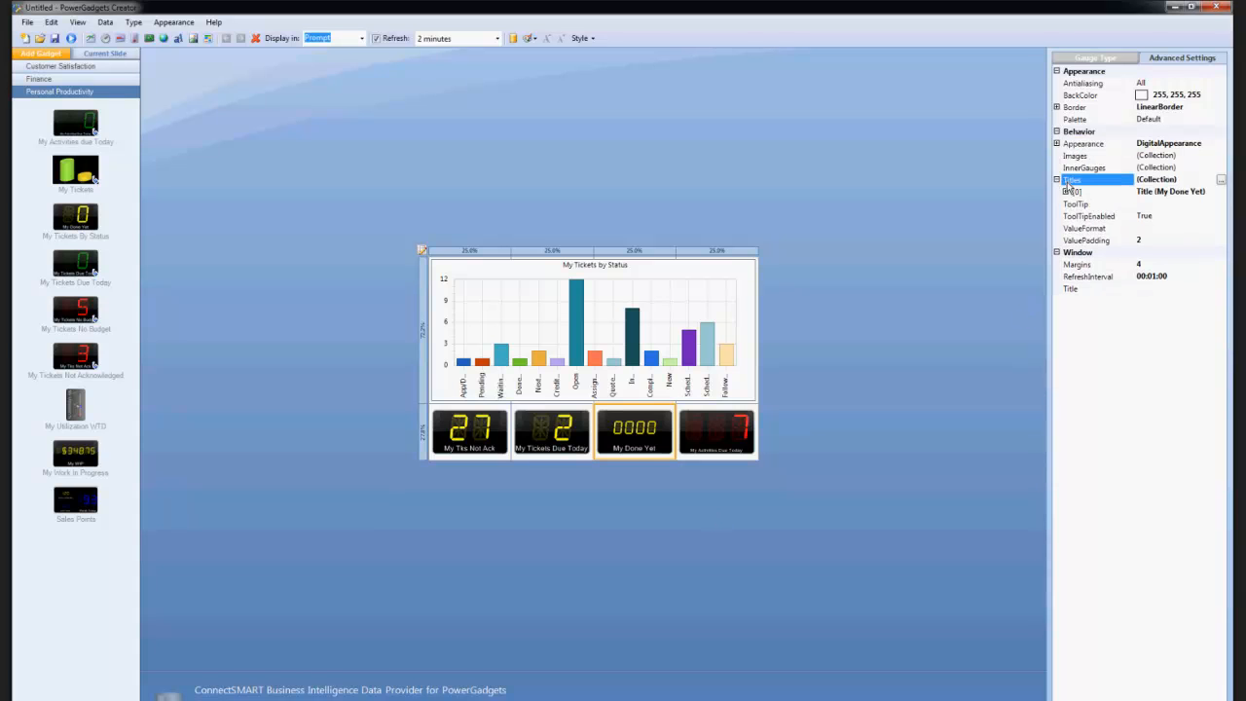
left_click(1071, 192)
left_click(1066, 192)
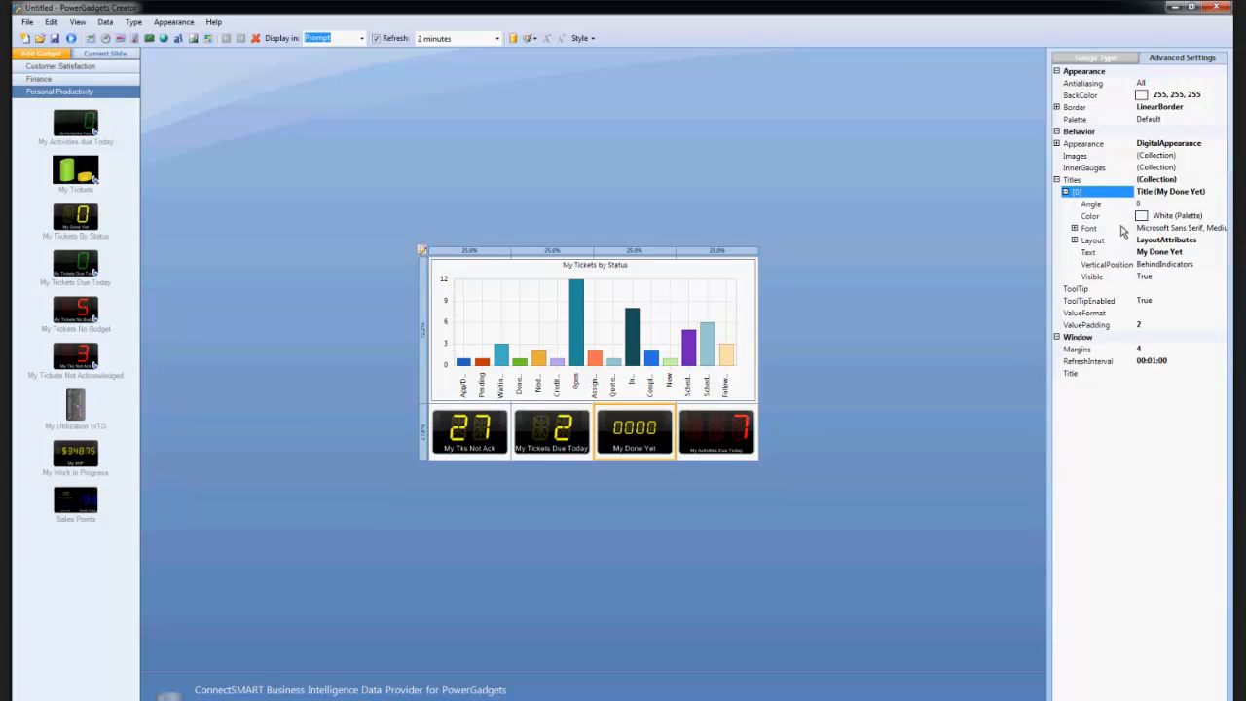
left_click(1178, 254)
left_click_drag(1192, 254, 1087, 258)
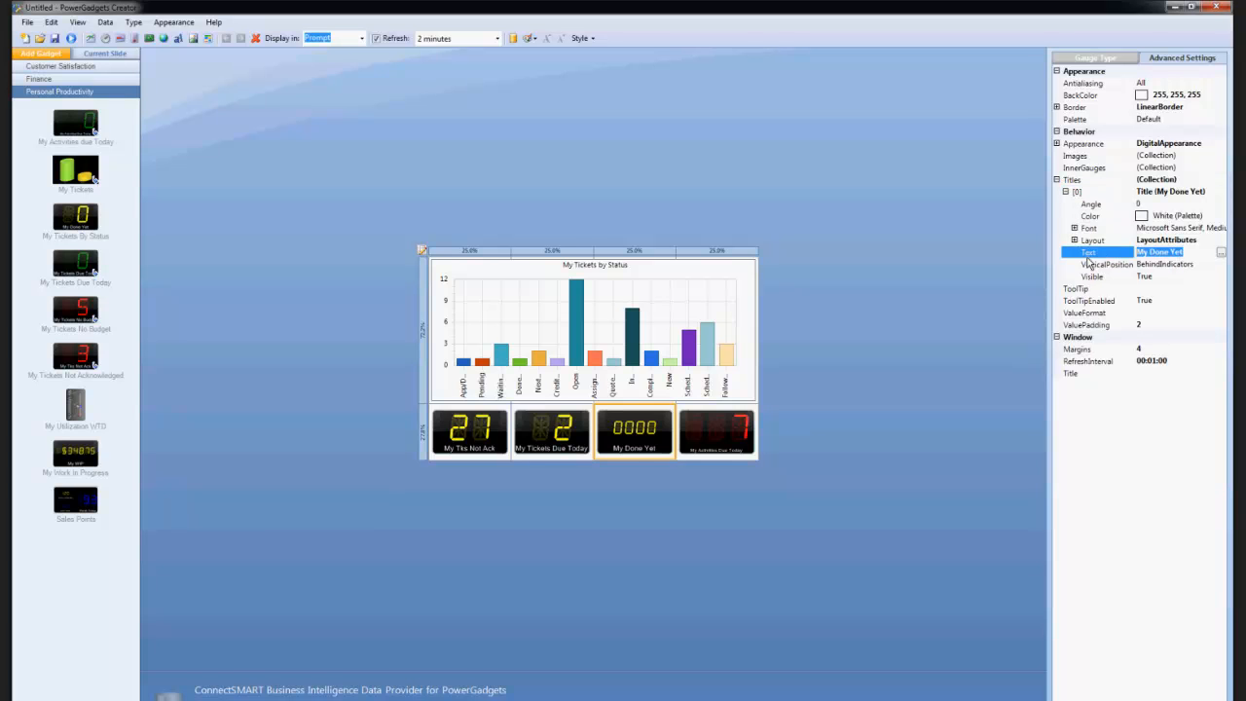
type("Follow ups")
key("Return")
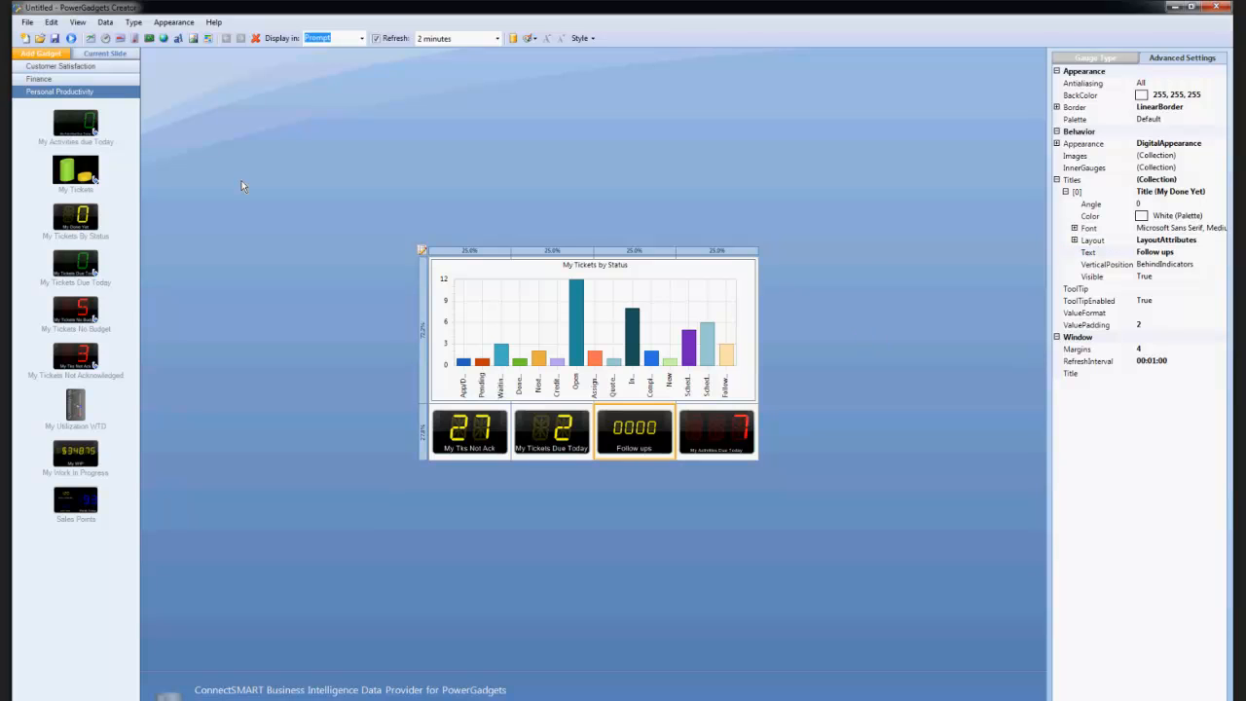
Set the background color of the My Tks Not Ack and My Tickets Due Today gadgets to Transparent.
left_click(489, 431)
left_click(1078, 95)
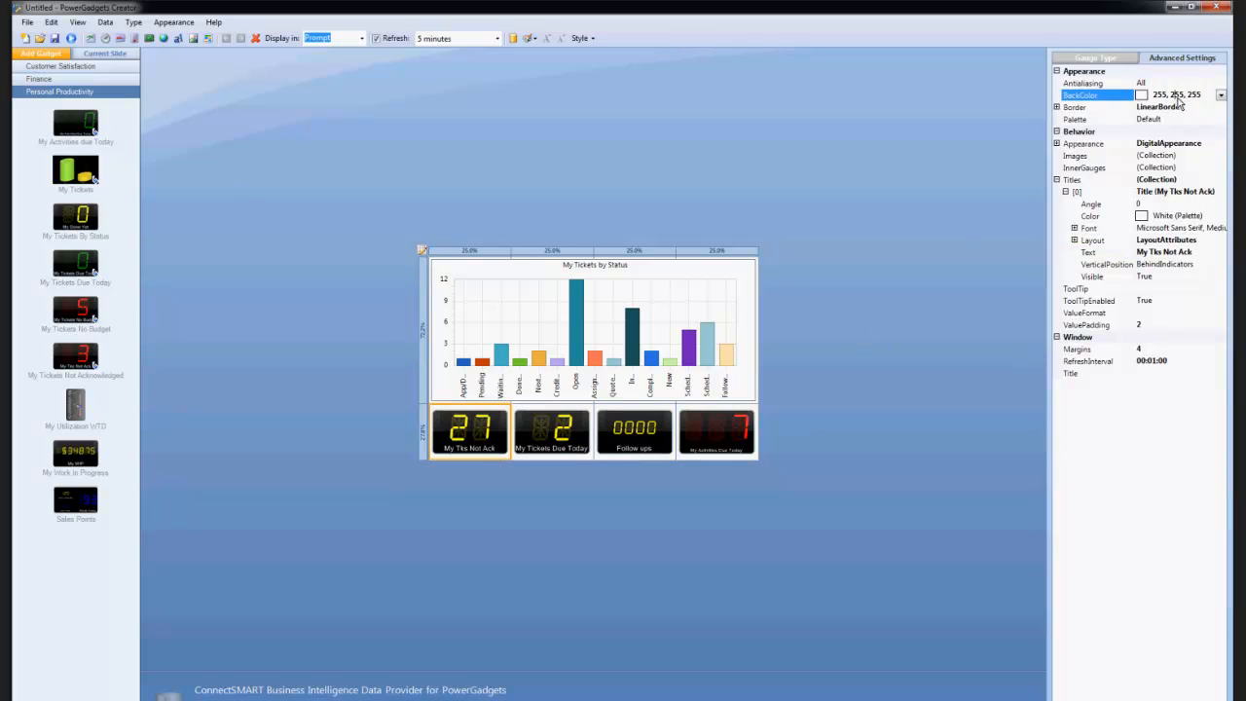
left_click(1220, 94)
left_click(1131, 109)
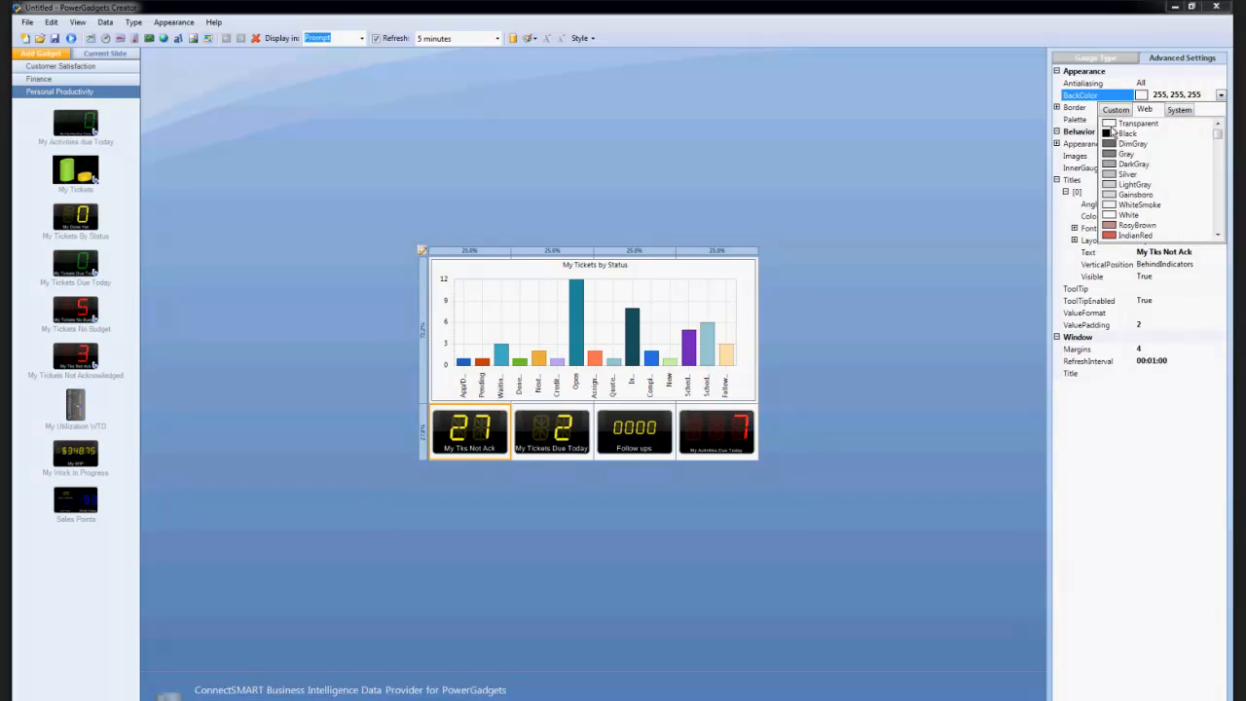
left_click(1144, 122)
left_click(533, 428)
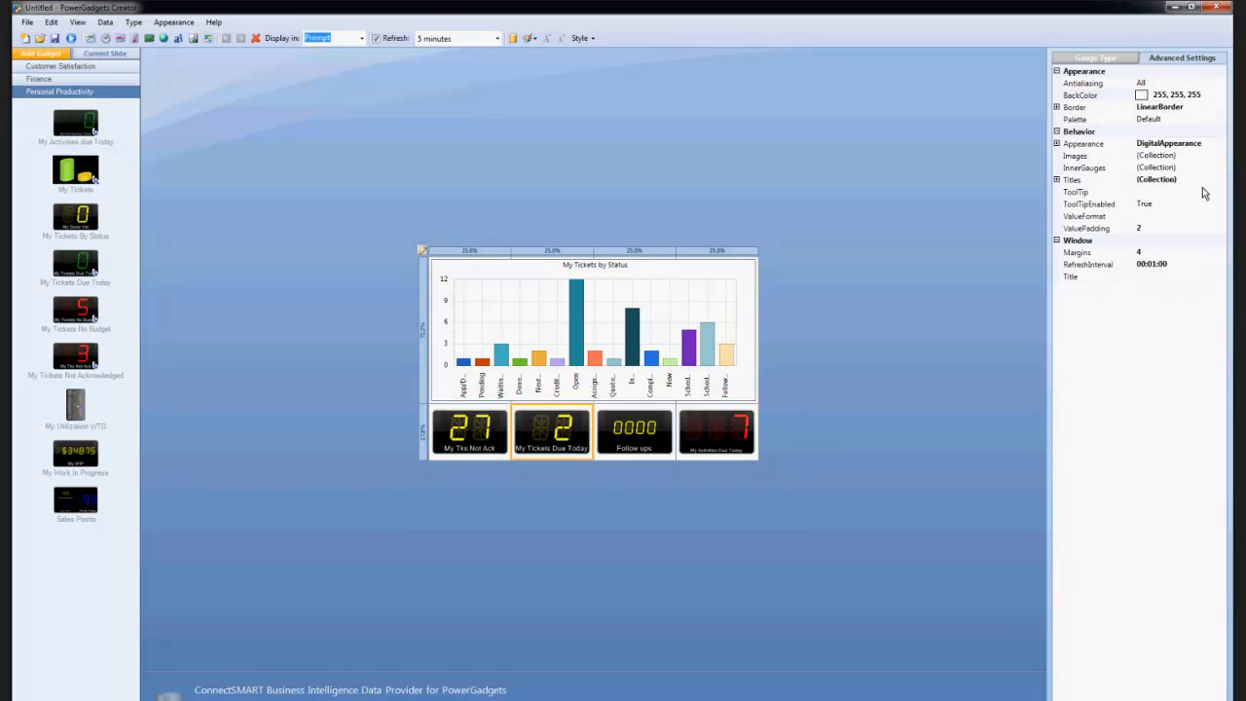
left_click(1220, 94)
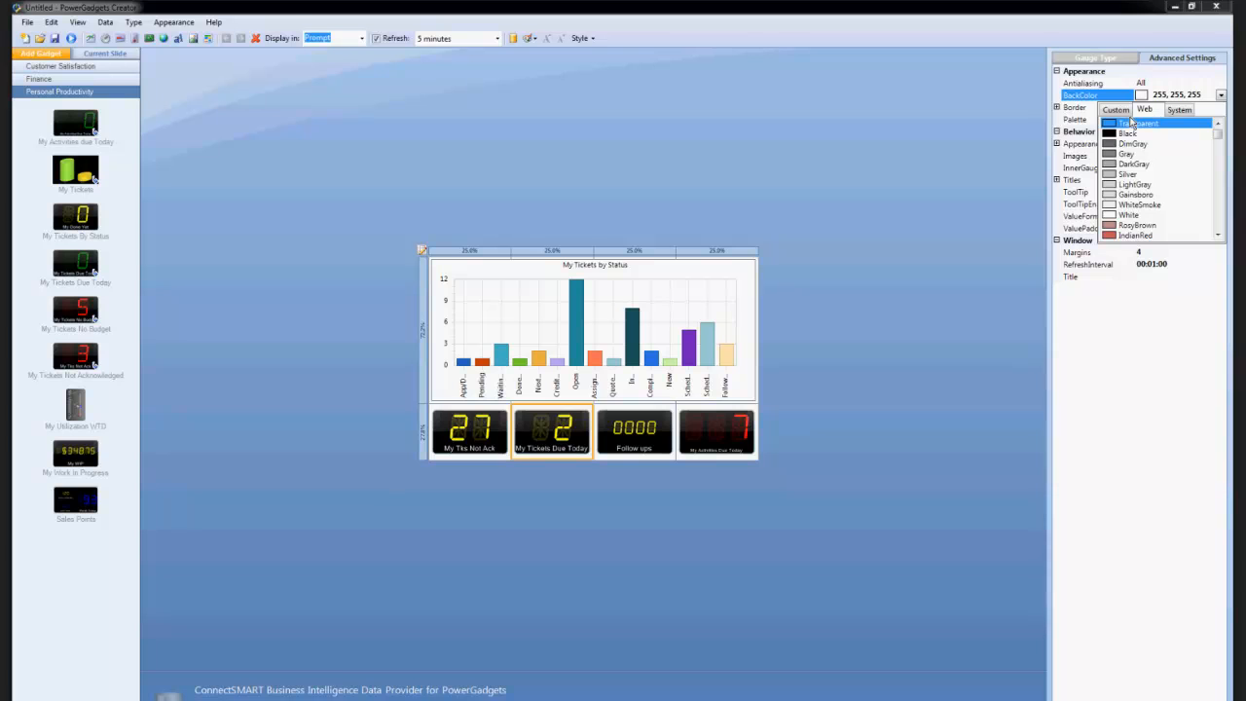
left_click(1132, 122)
Set the background color of the Follow ups and My Activities Due Today gadgets to Transparent.
left_click(661, 412)
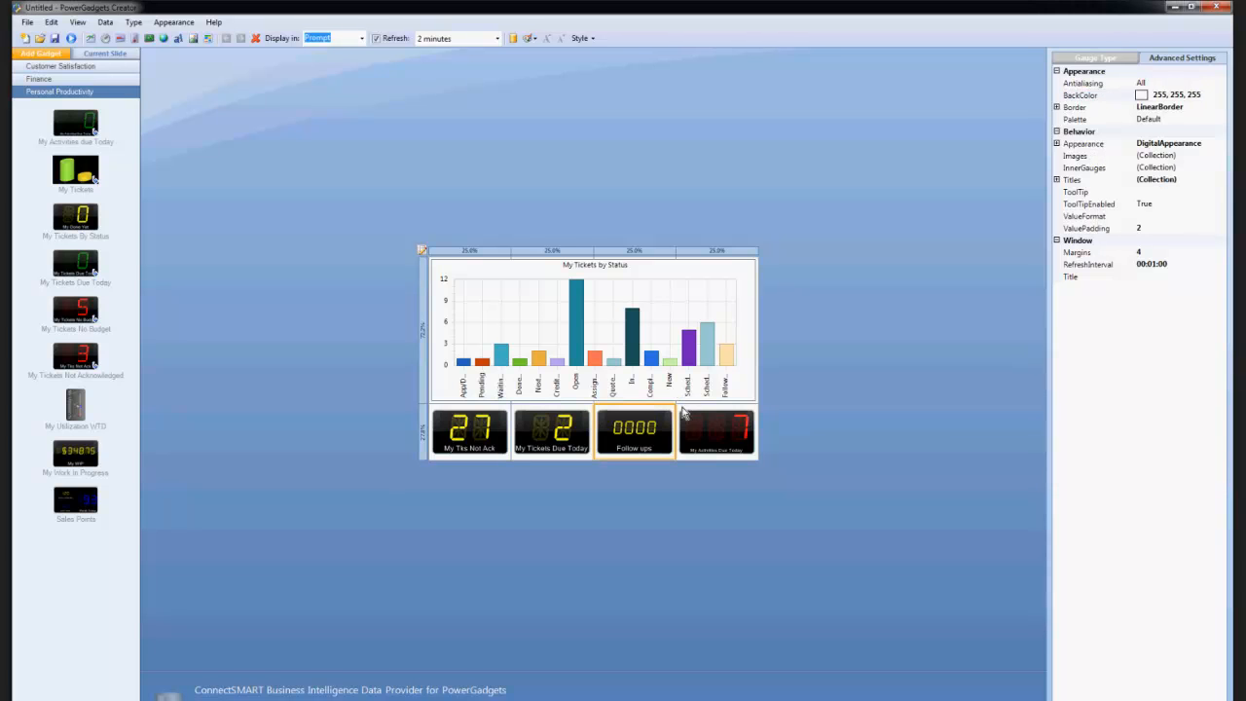
left_click(1221, 94)
left_click(1145, 109)
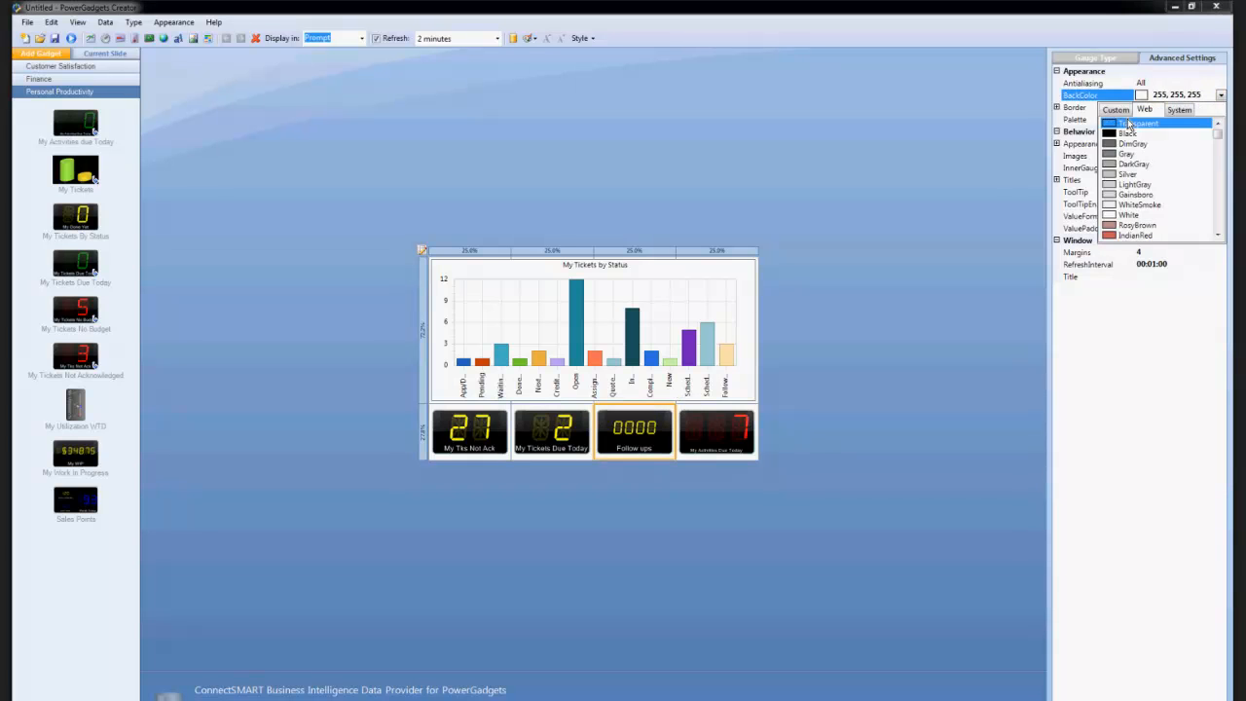
left_click(1132, 122)
left_click(701, 442)
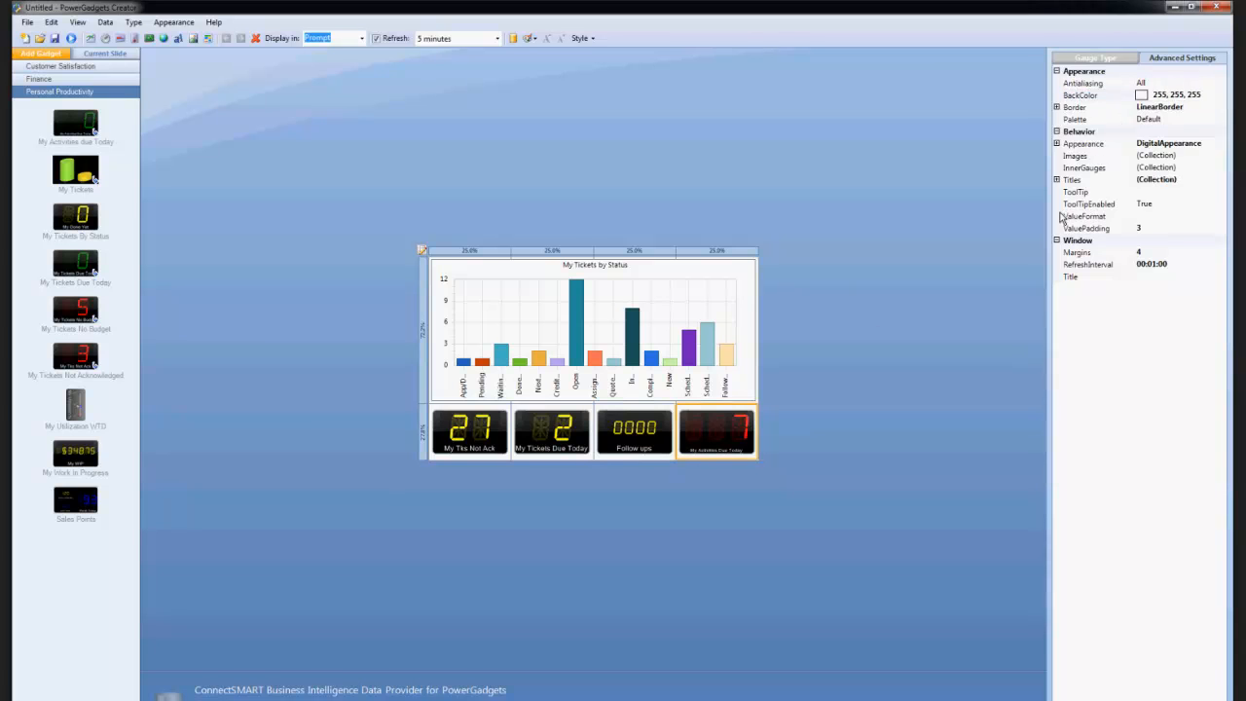
left_click(1178, 84)
left_click(1175, 96)
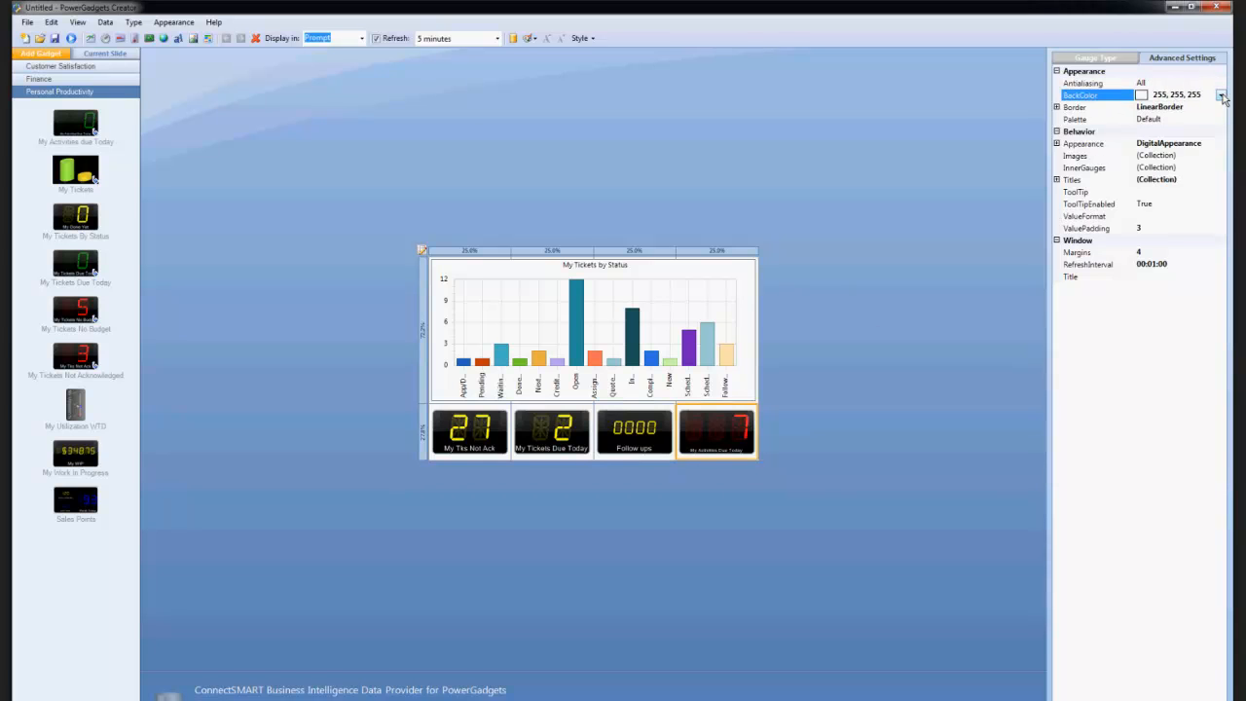
left_click(1220, 94)
left_click(1154, 112)
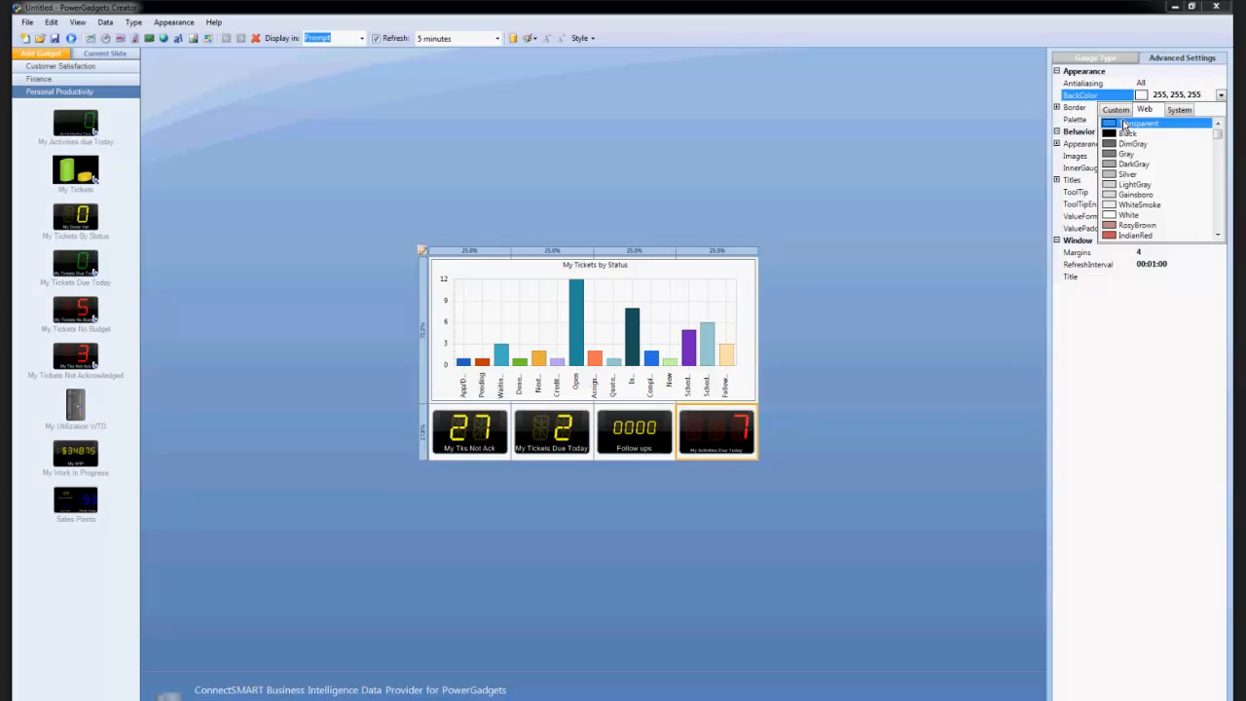
left_click(1129, 122)
Apply the High Contrast palette to the My Tickets by Status chart.
left_click(574, 290)
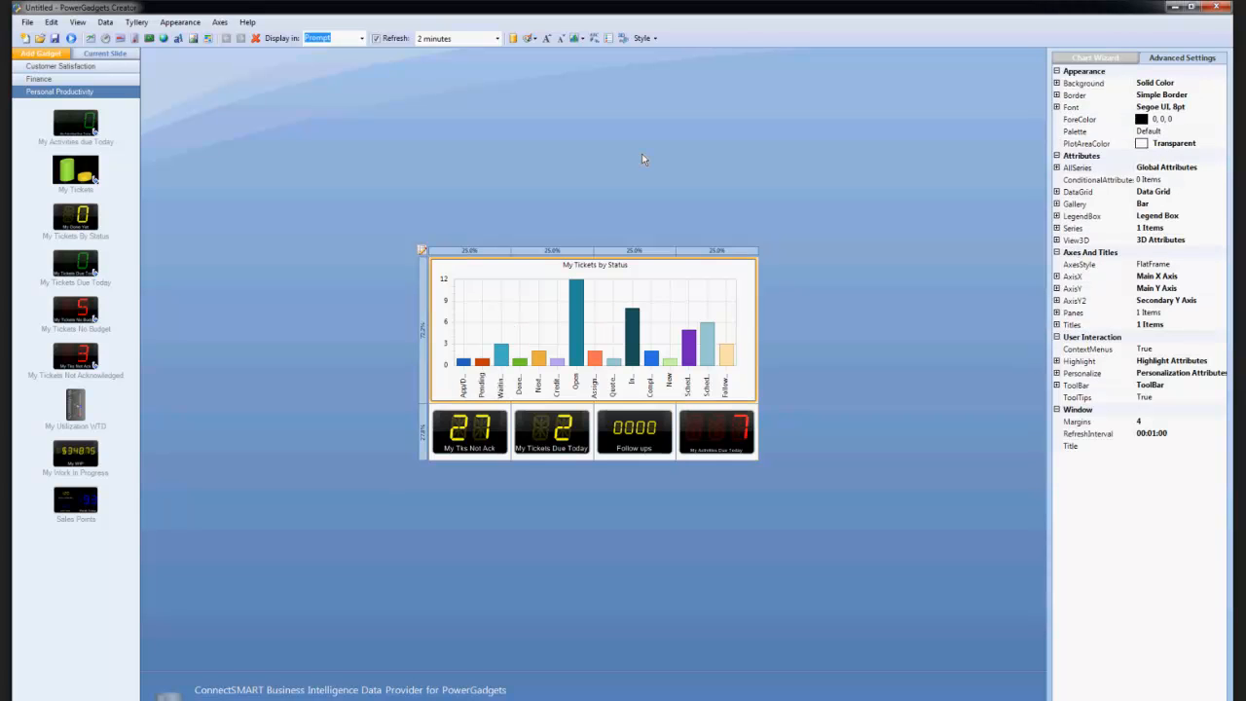
left_click(530, 39)
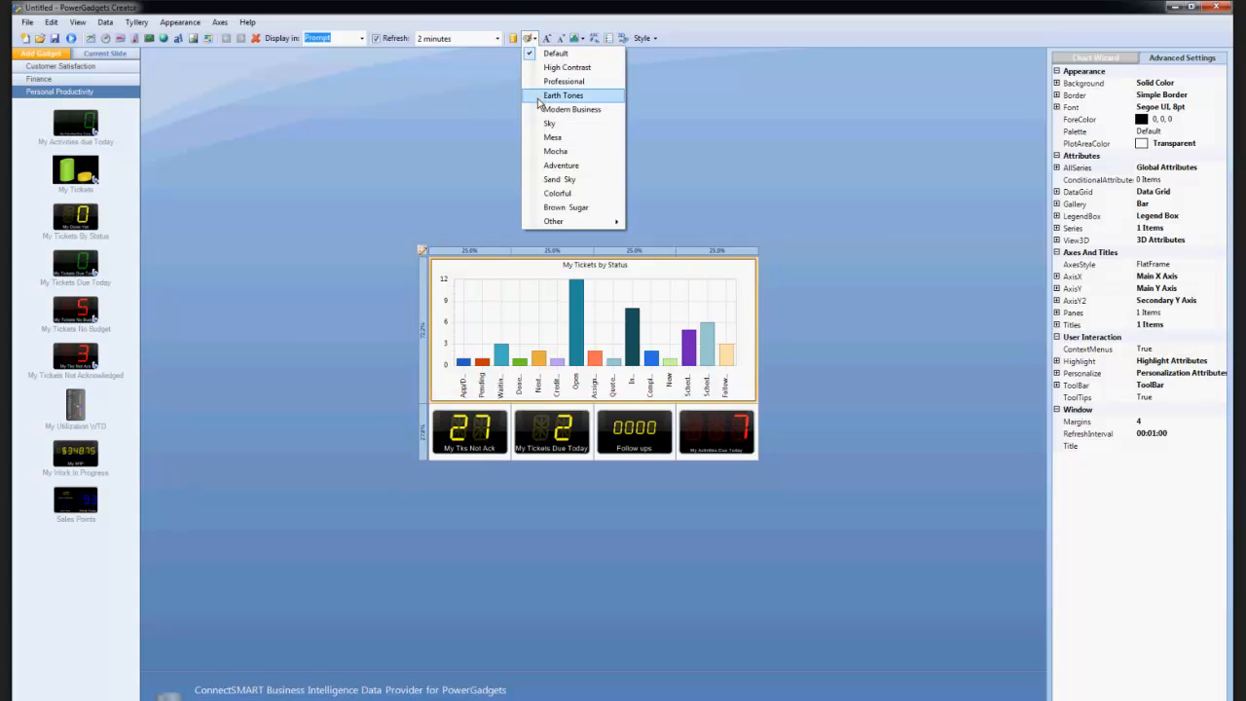
left_click(550, 69)
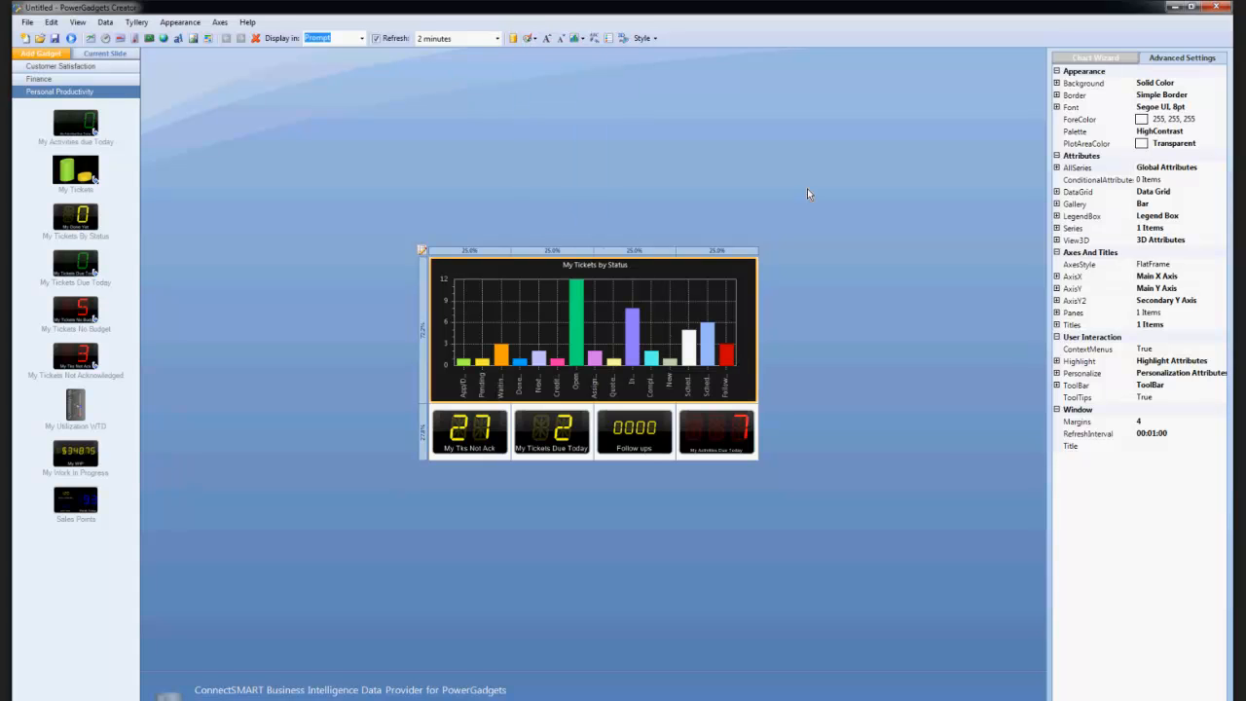
Change the My Tickets by Status chart's solid background color to black and display its bars in 3D.
left_click(1056, 86)
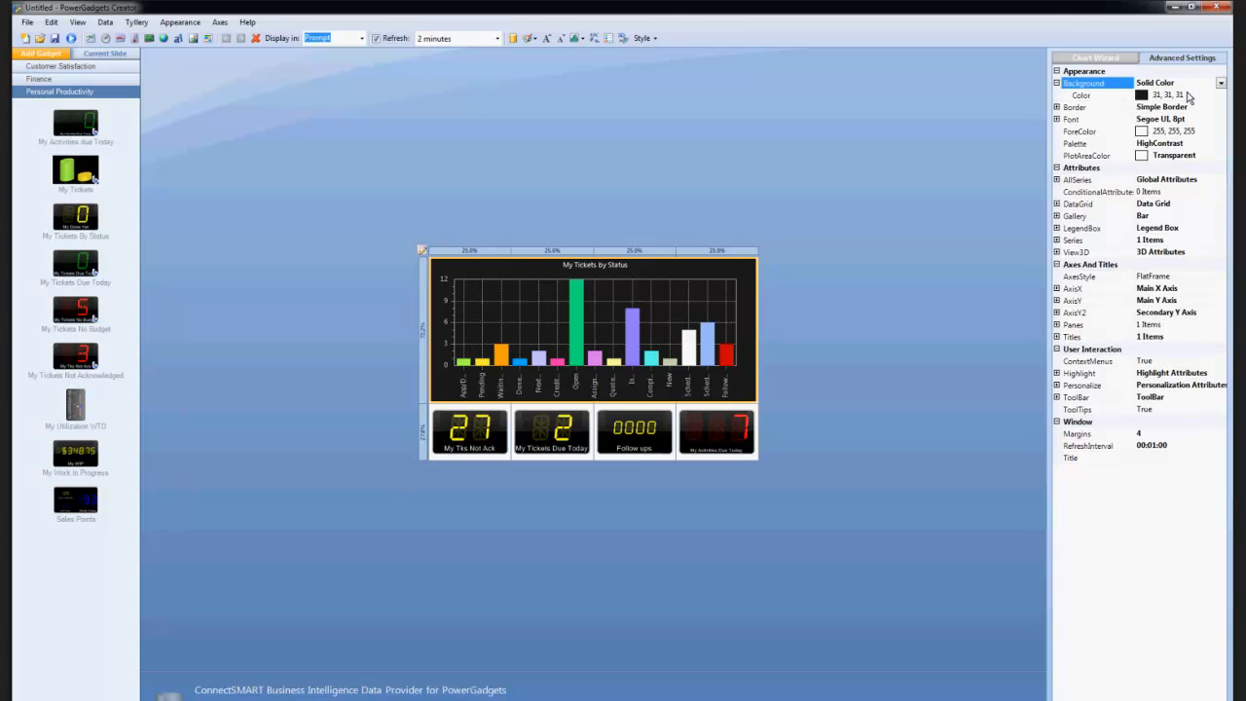
left_click(1189, 94)
left_click(1220, 94)
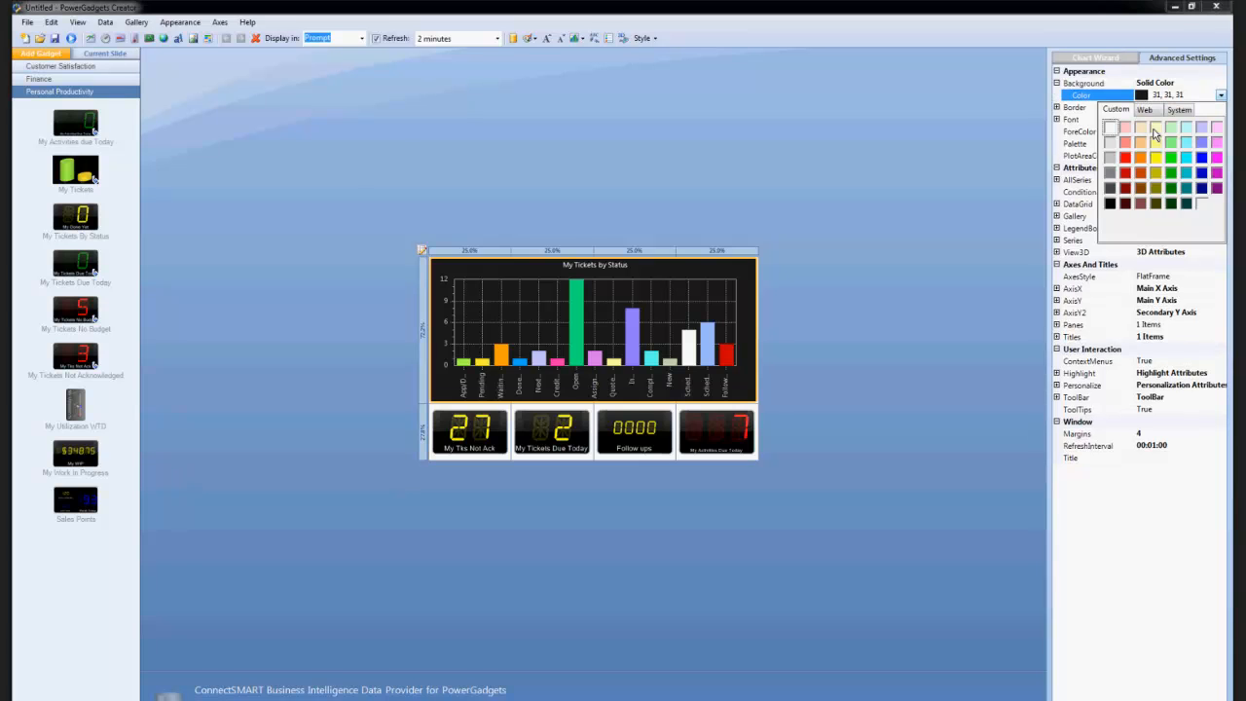
left_click(1110, 204)
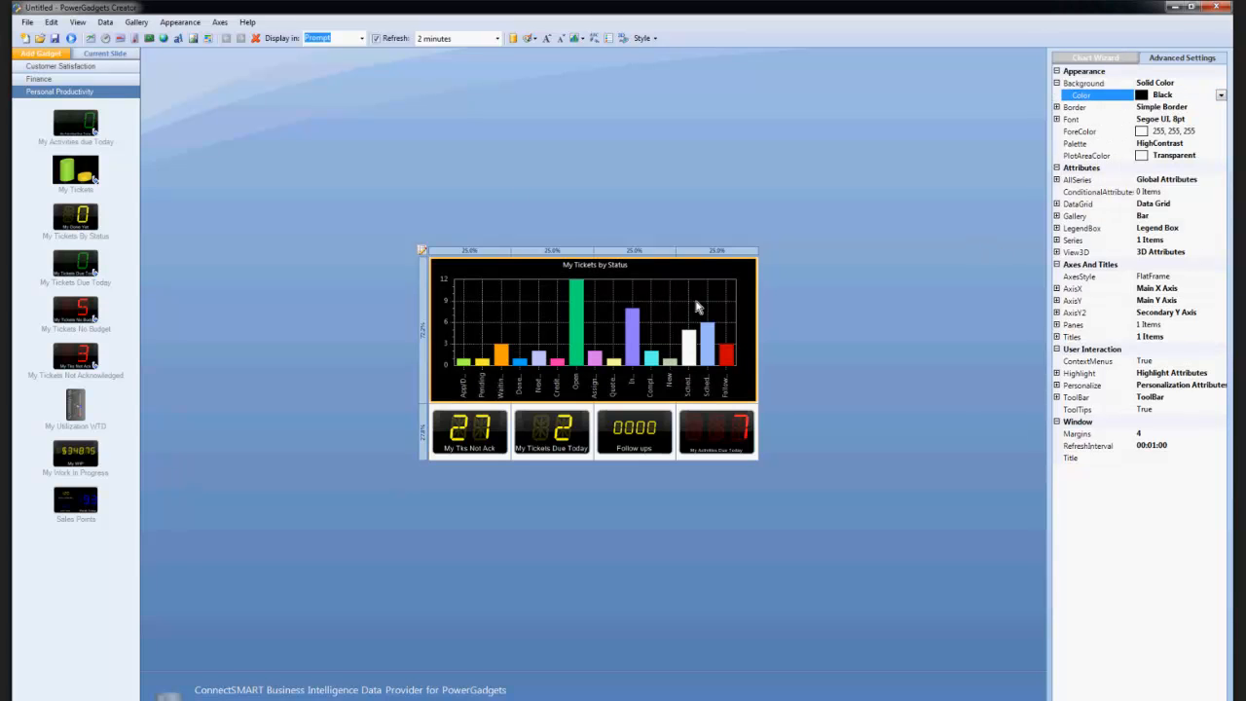
left_click(623, 38)
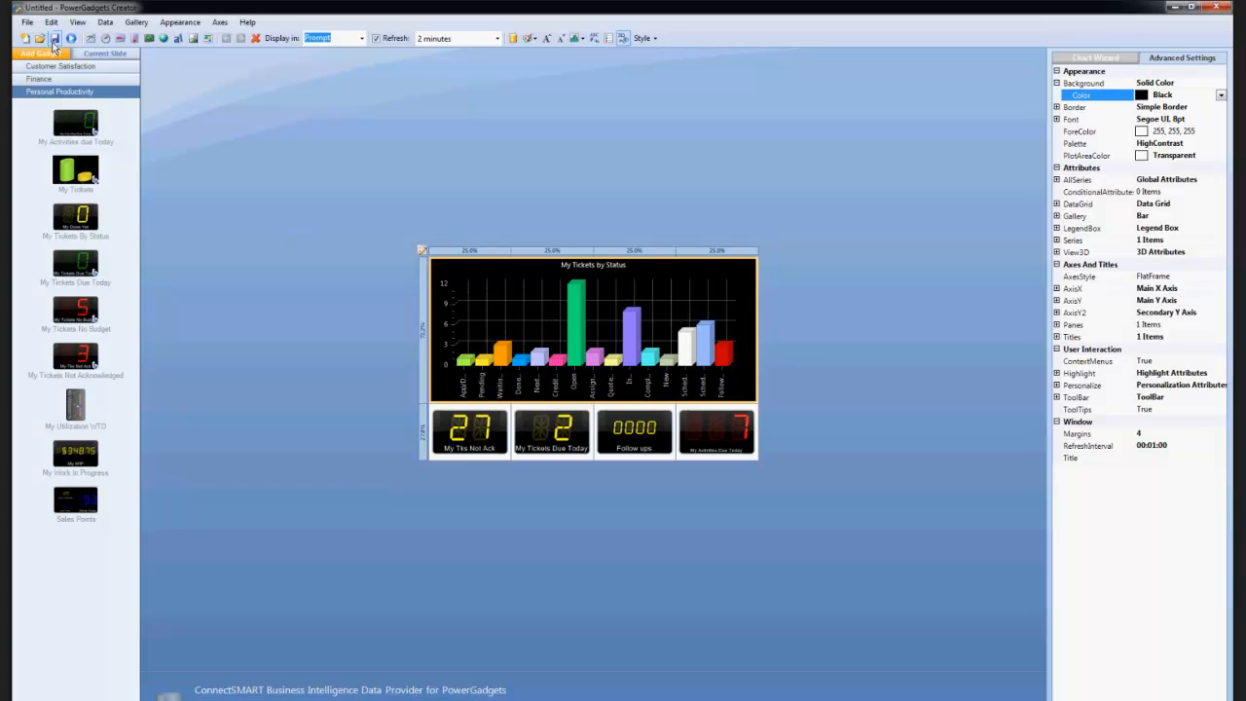
Save the dashboard as a PowerGadgets file named myDash in the g2 folder.
left_click(27, 23)
left_click(61, 78)
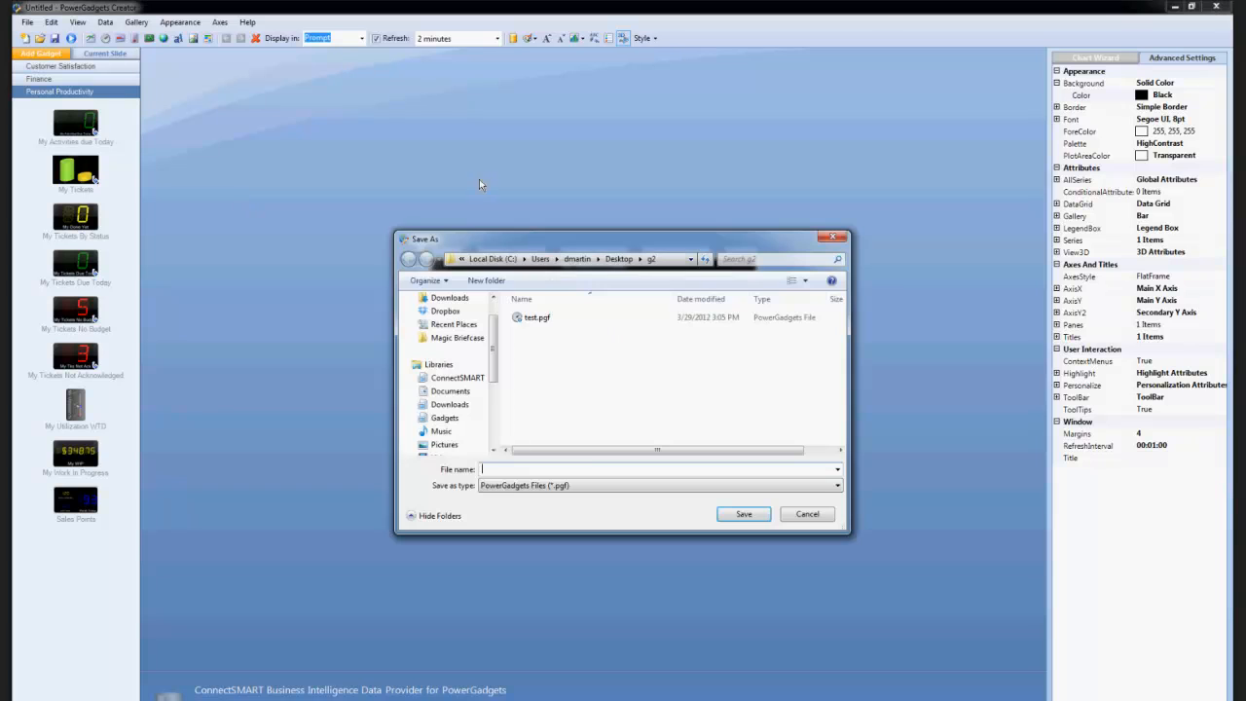
type("myDash")
key("Return")
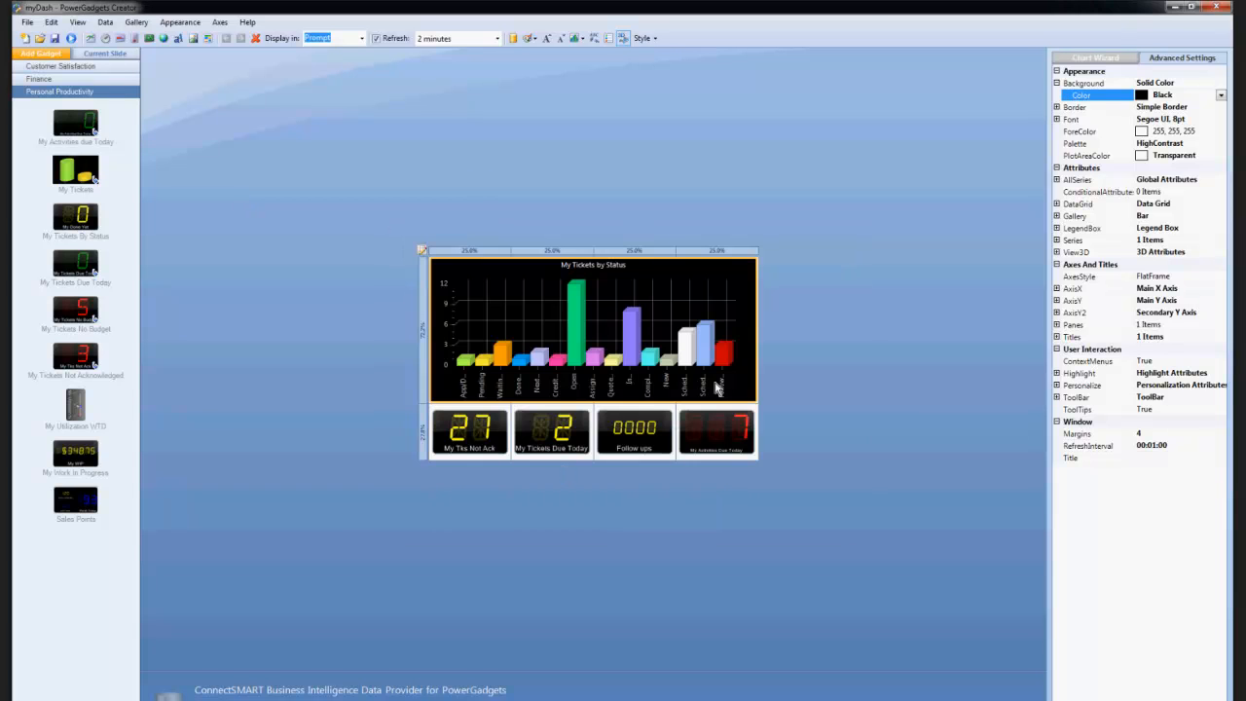
Run myDash.pgf from the g2 folder and minimize the editor and folder windows to clear the desktop.
left_click(1180, 10)
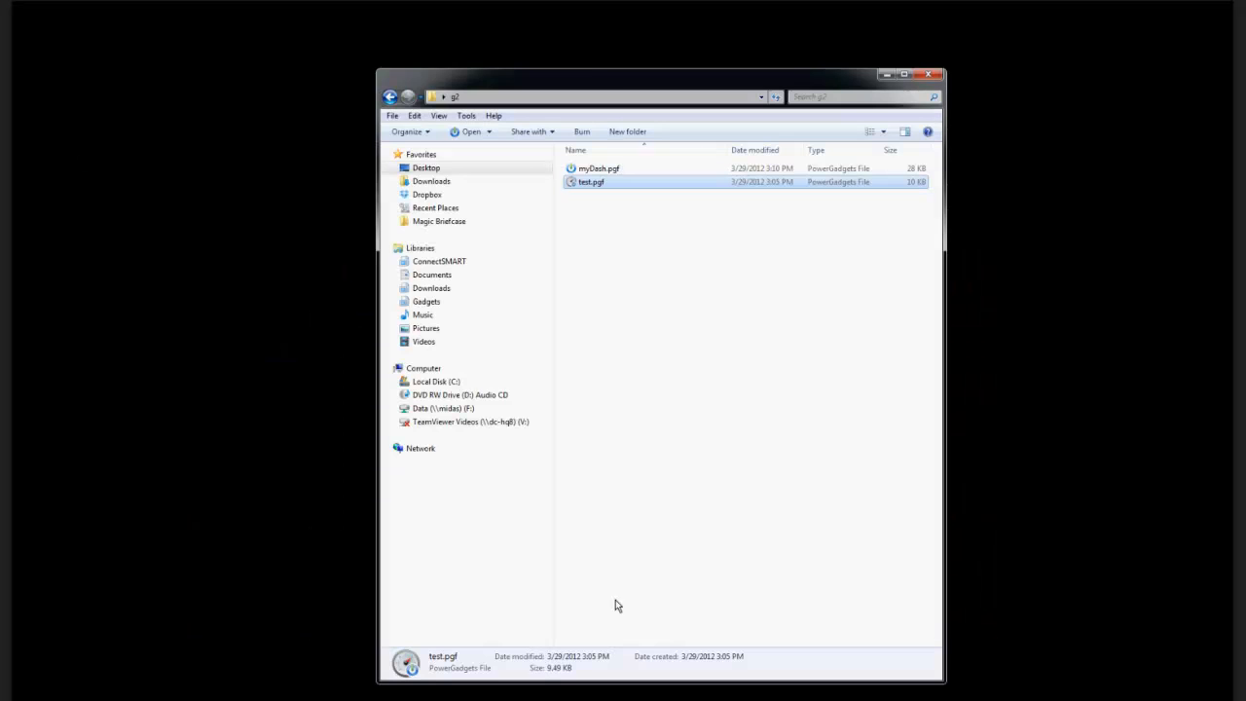
left_click(596, 169)
double_click(595, 170)
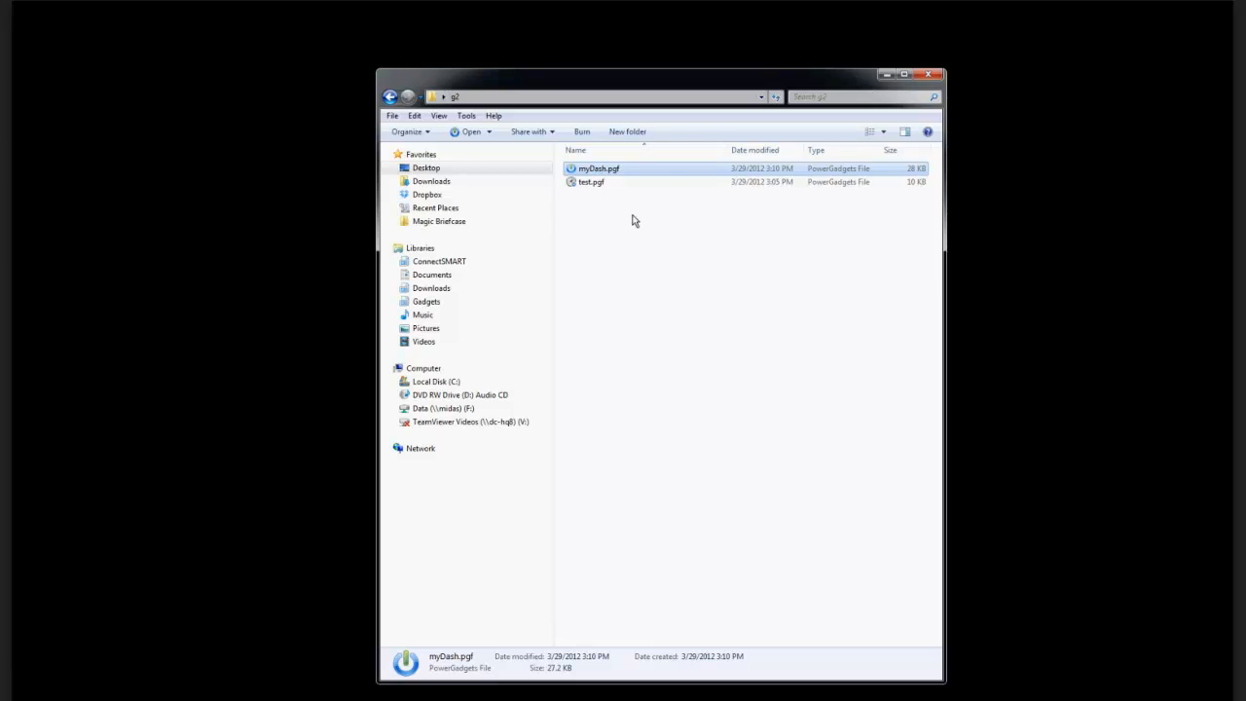
left_click(882, 76)
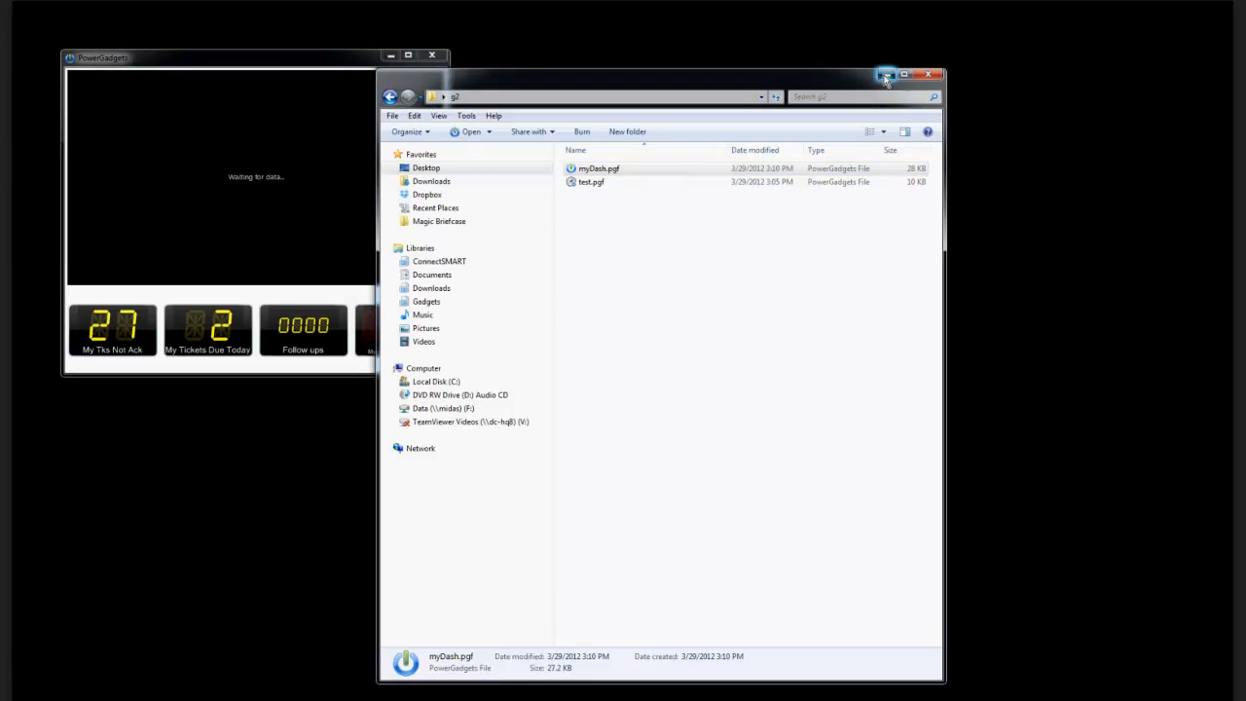
Make the running dashboard float without a window frame and reposition it near the desktop's upper-left corner.
right_click(282, 110)
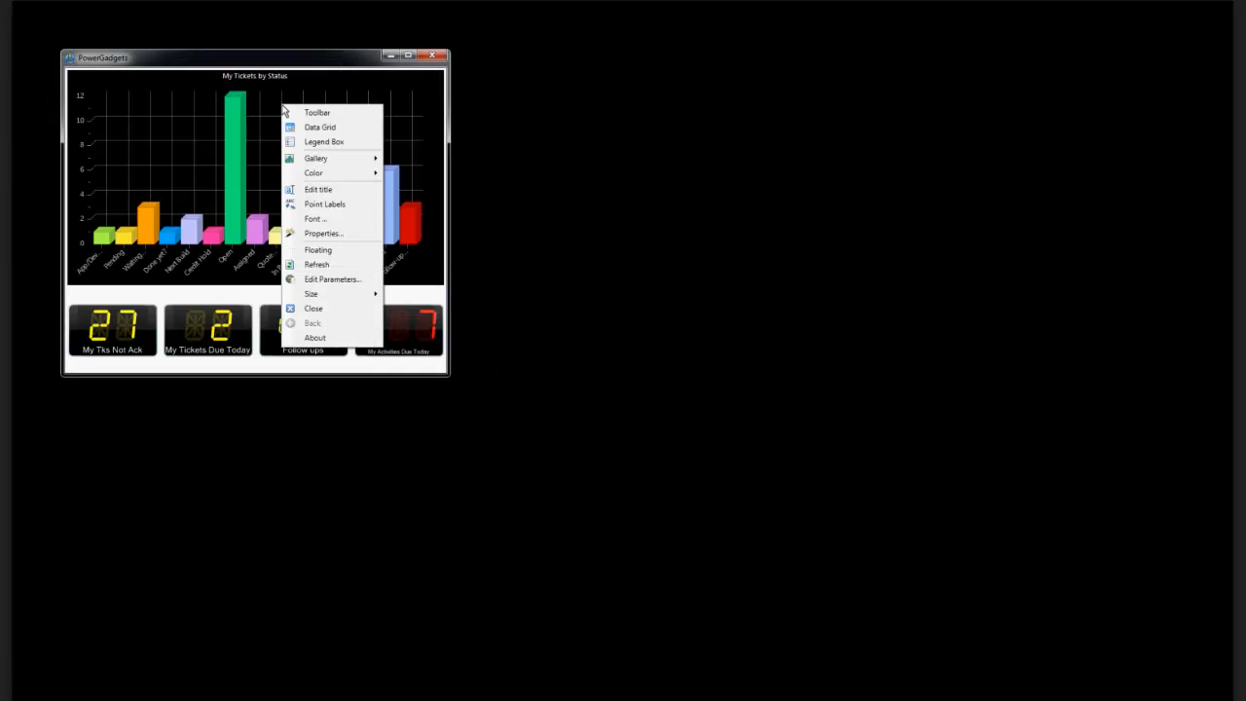
left_click(311, 251)
left_click_drag(165, 175, 133, 186)
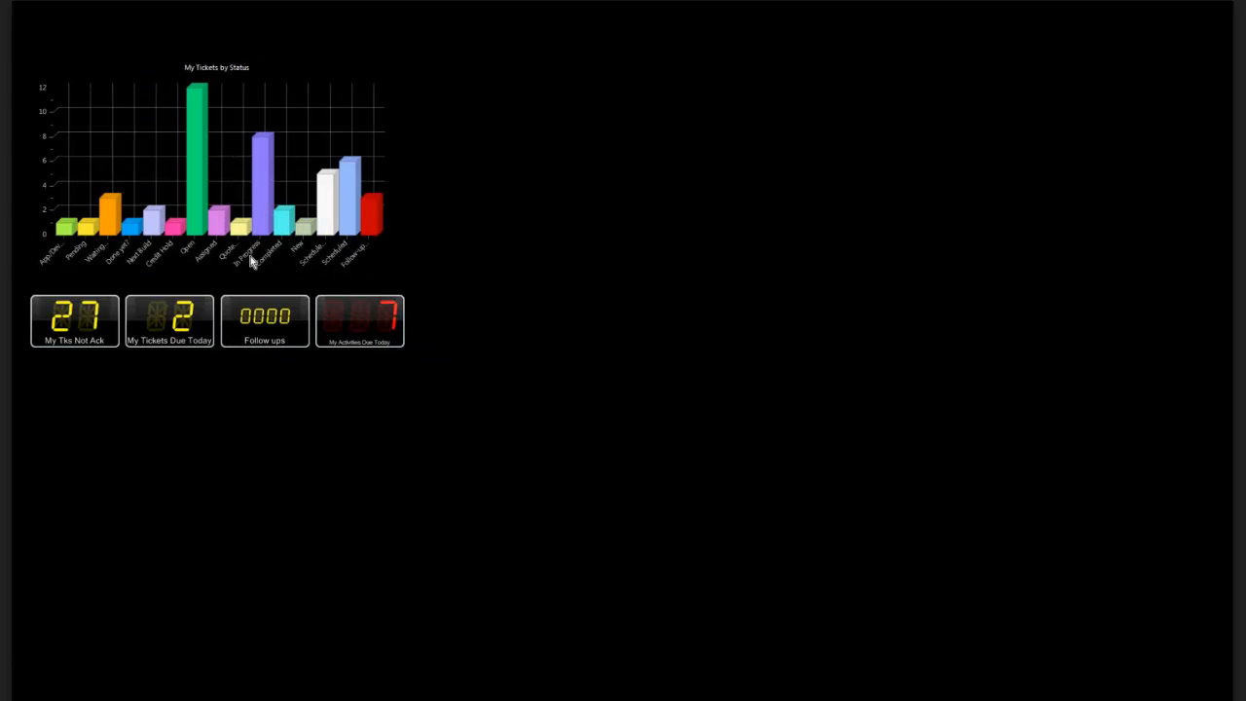
mouse_move(122, 129)
left_mouse_down()
mouse_move(147, 151)
mouse_move(131, 140)
left_mouse_up()
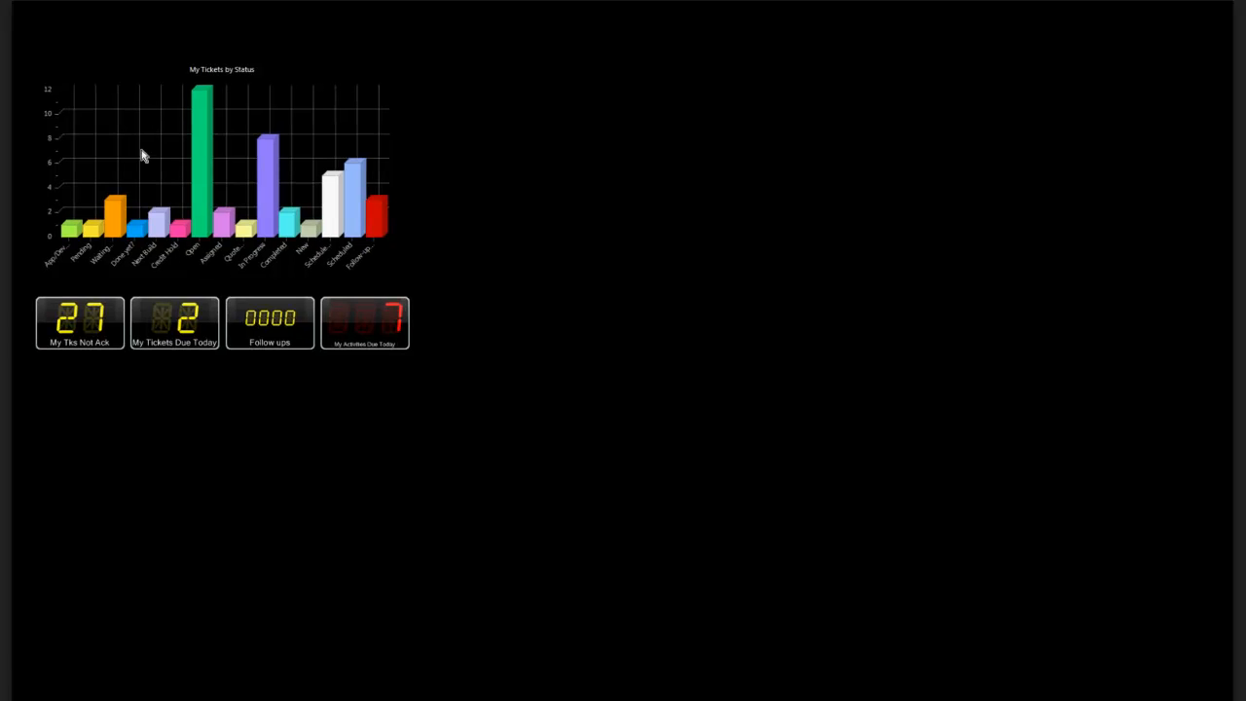
Drill into the My Tks Not Ack gadget to view its ticket list, and close the list.
left_click(101, 331)
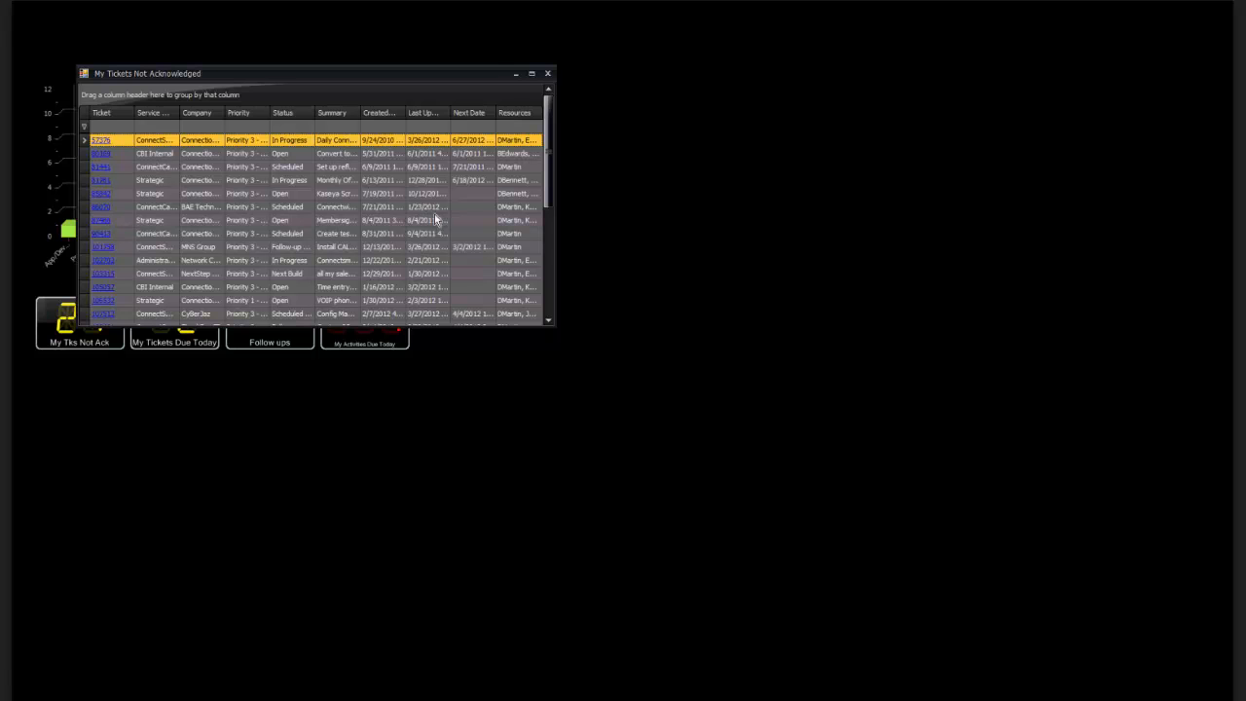
left_click(548, 75)
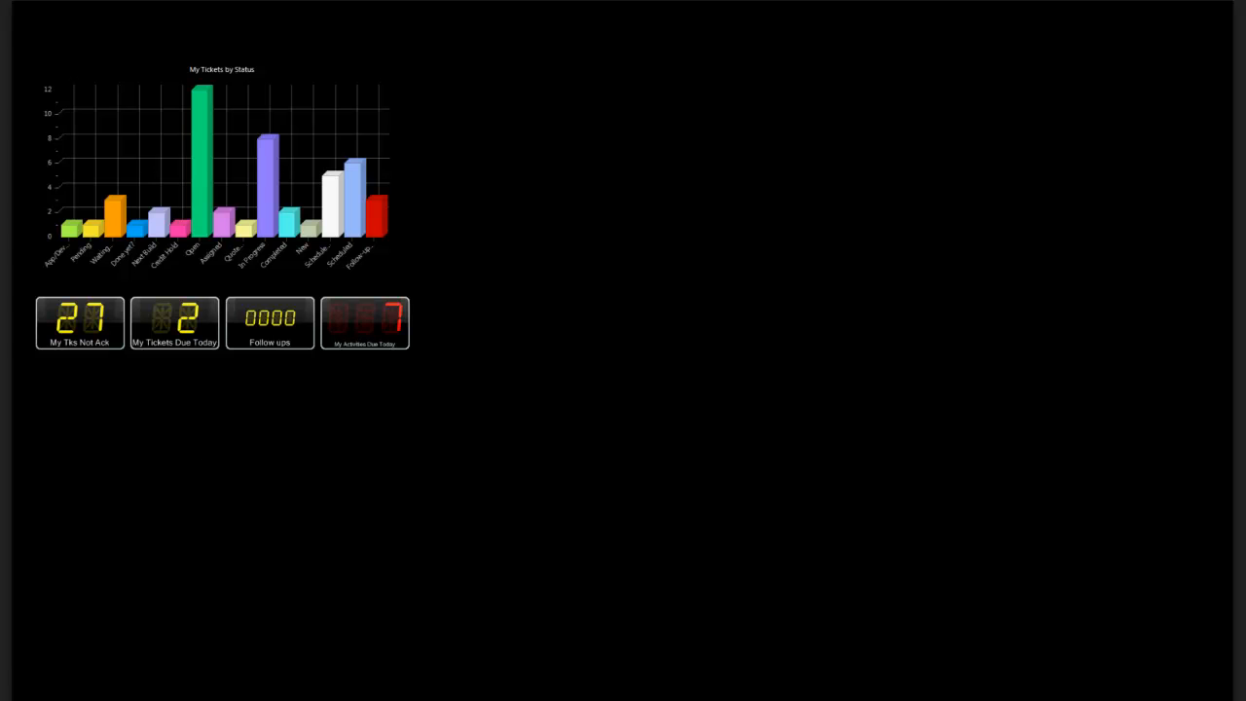
key("Escape")
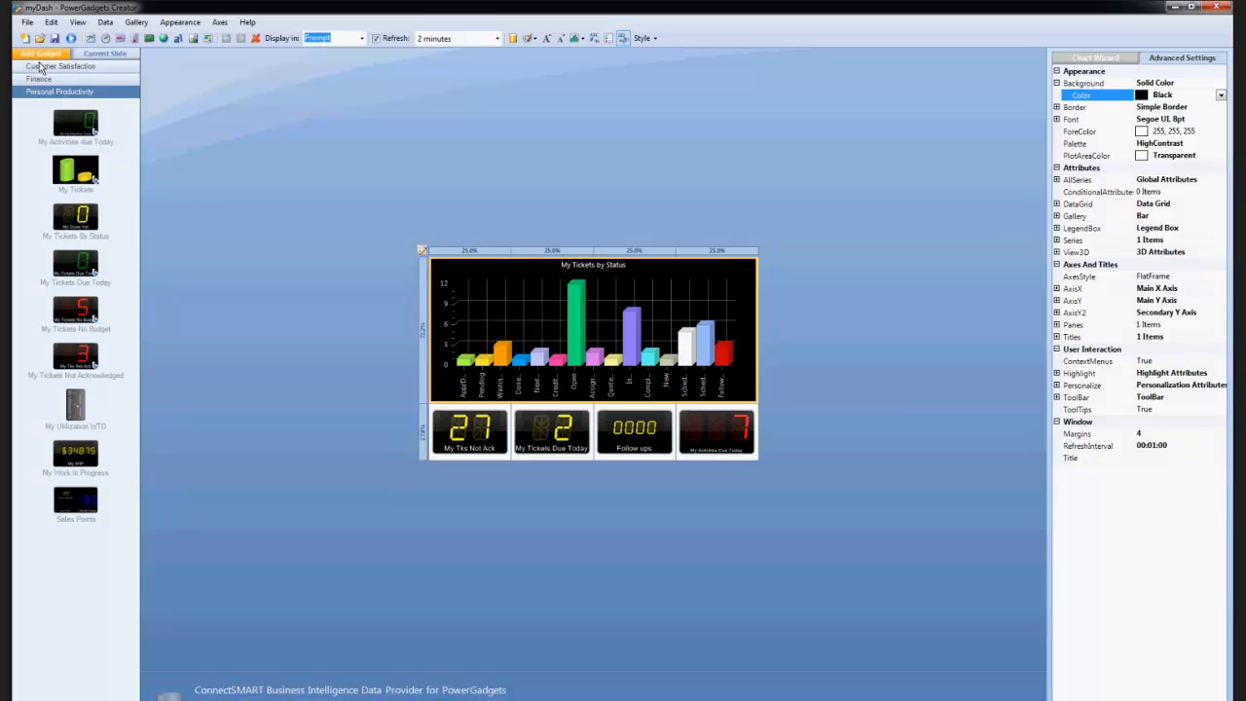
Browse the Service category of the gadget library in PowerGadgets Creator down to its last gadgets.
left_click(239, 88)
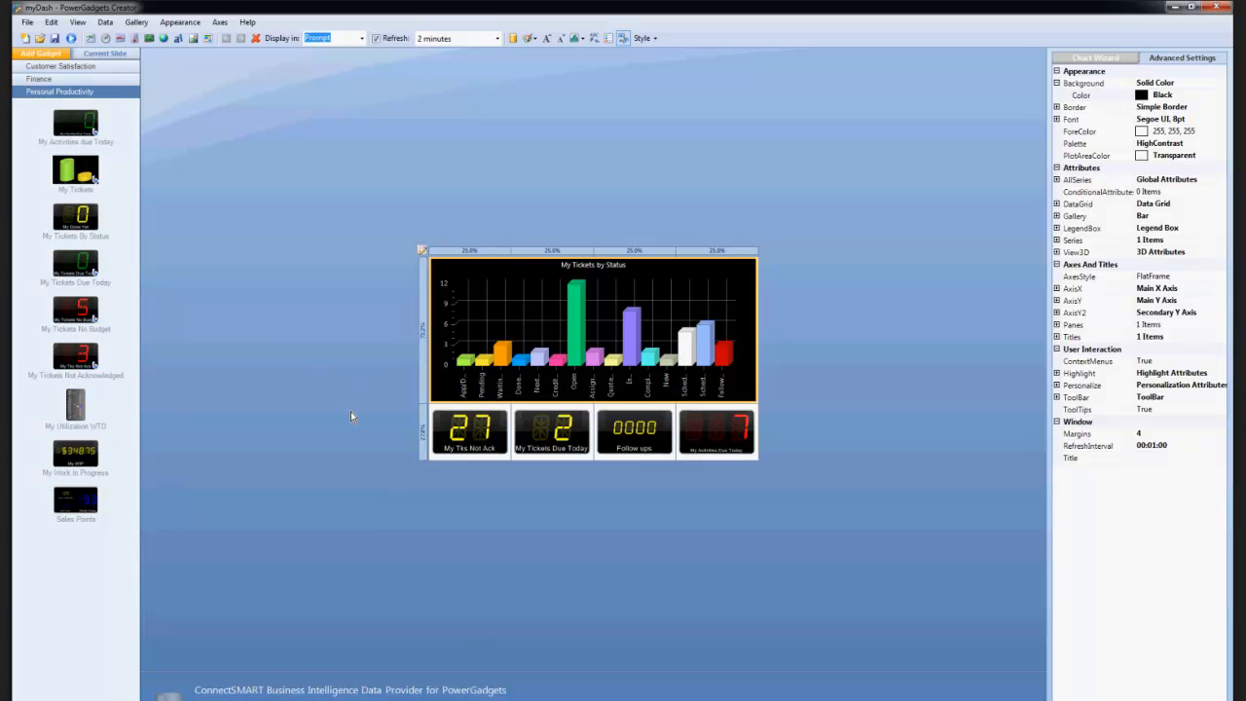
left_click(59, 698)
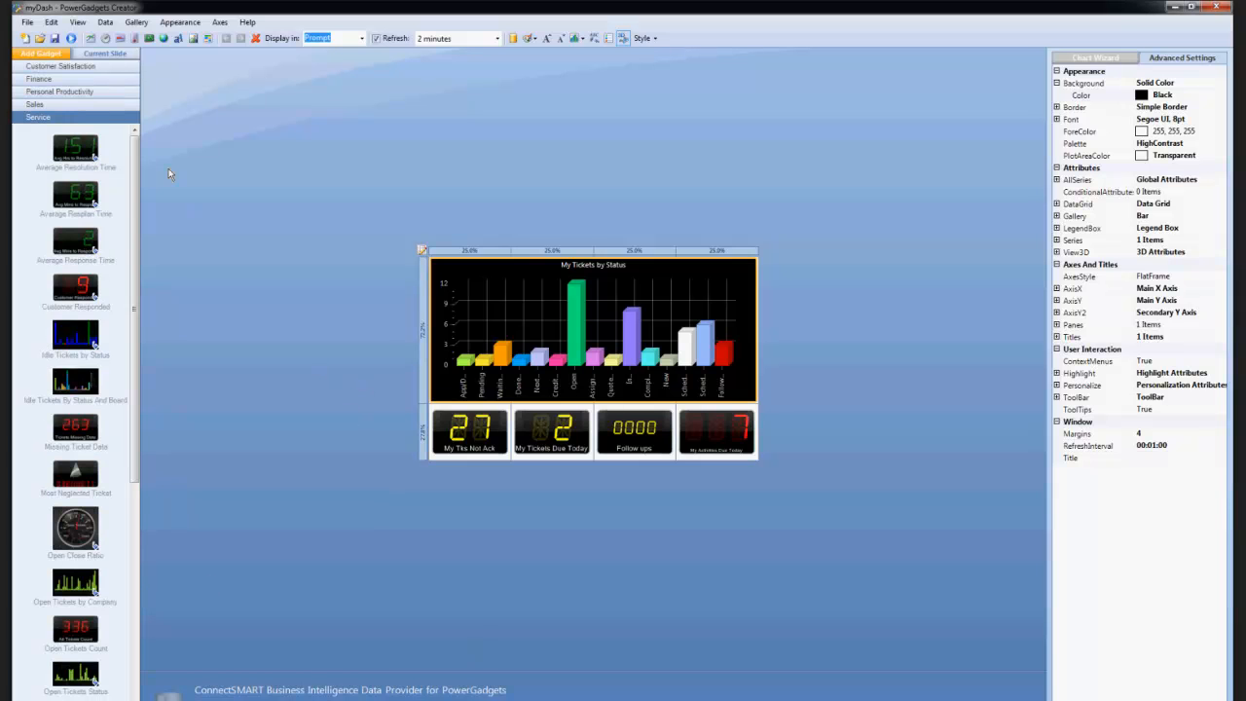
left_click_drag(134, 188, 131, 455)
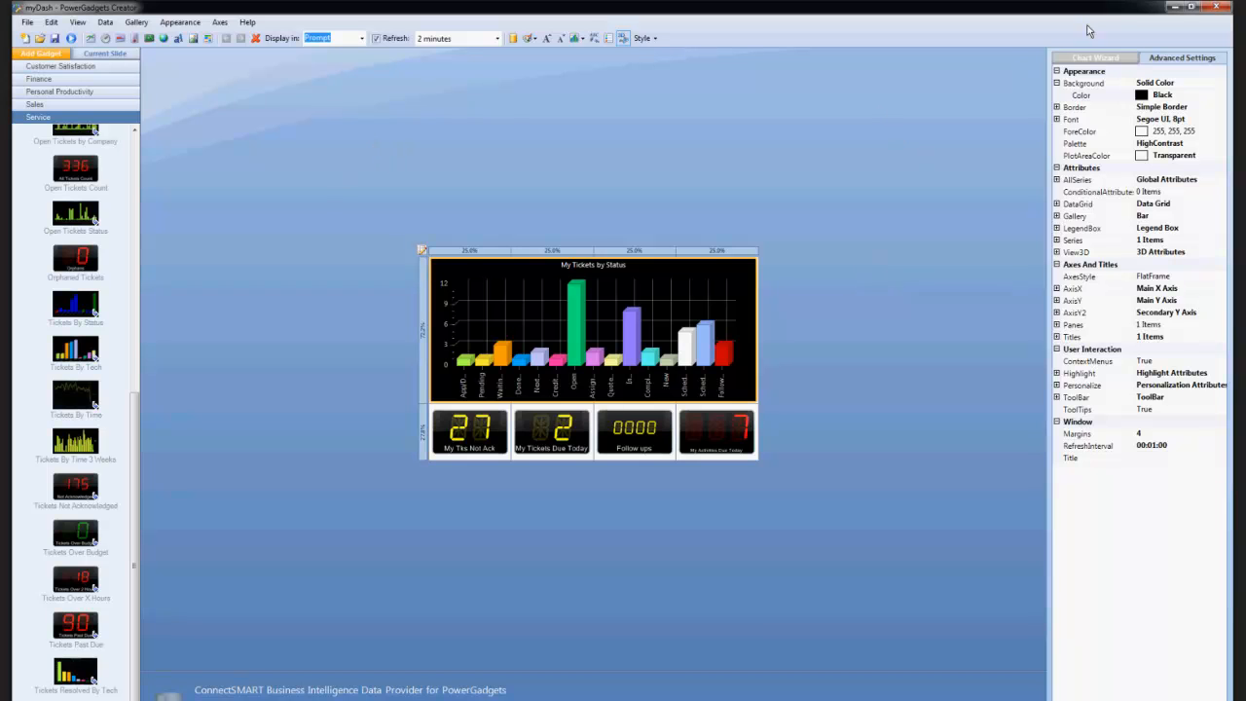
Switch to the remote ConnectSMART TeamViewer session and minimize its PowerGadgets Creator to view the dashboard behind it.
left_click(1174, 9)
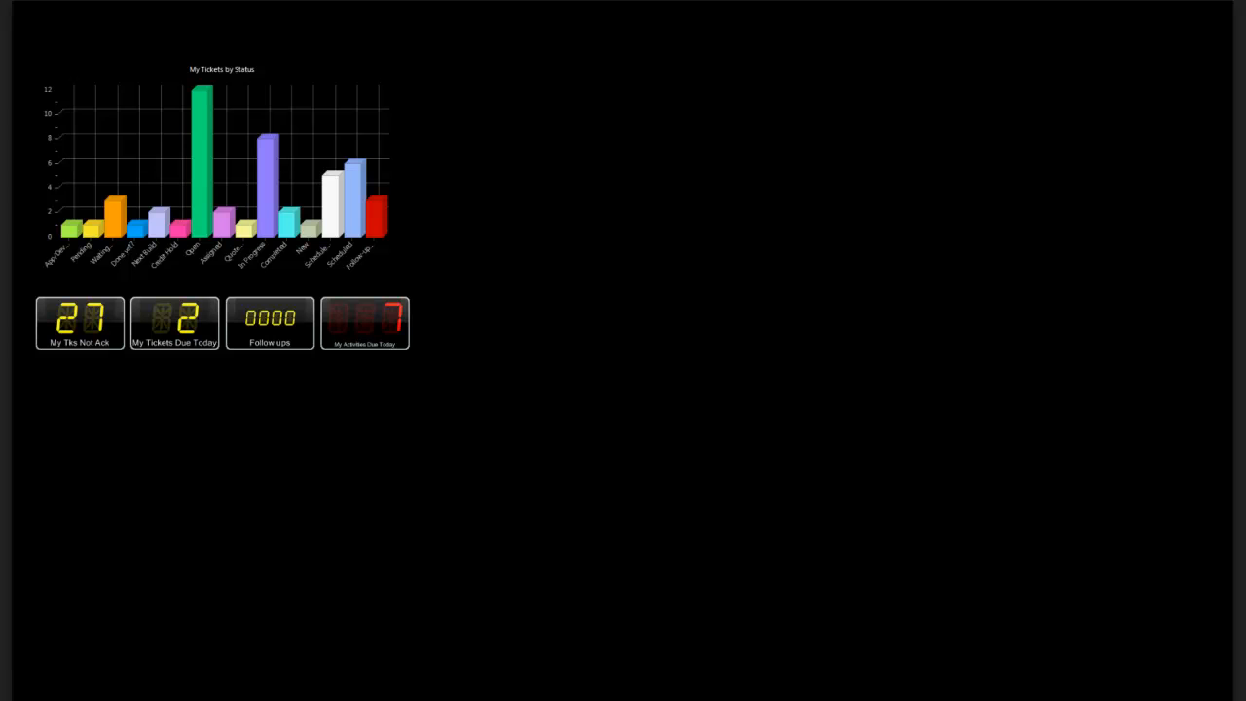
left_click_drag(190, 699, 592, 169)
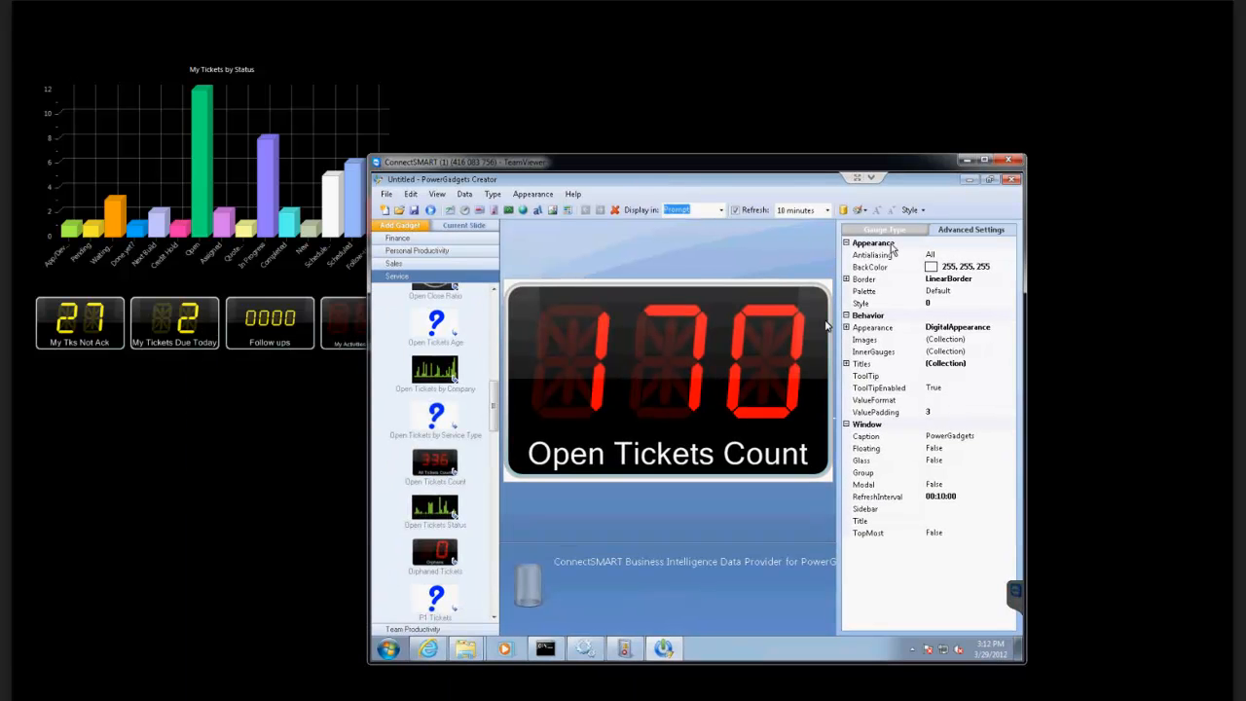
left_click(965, 182)
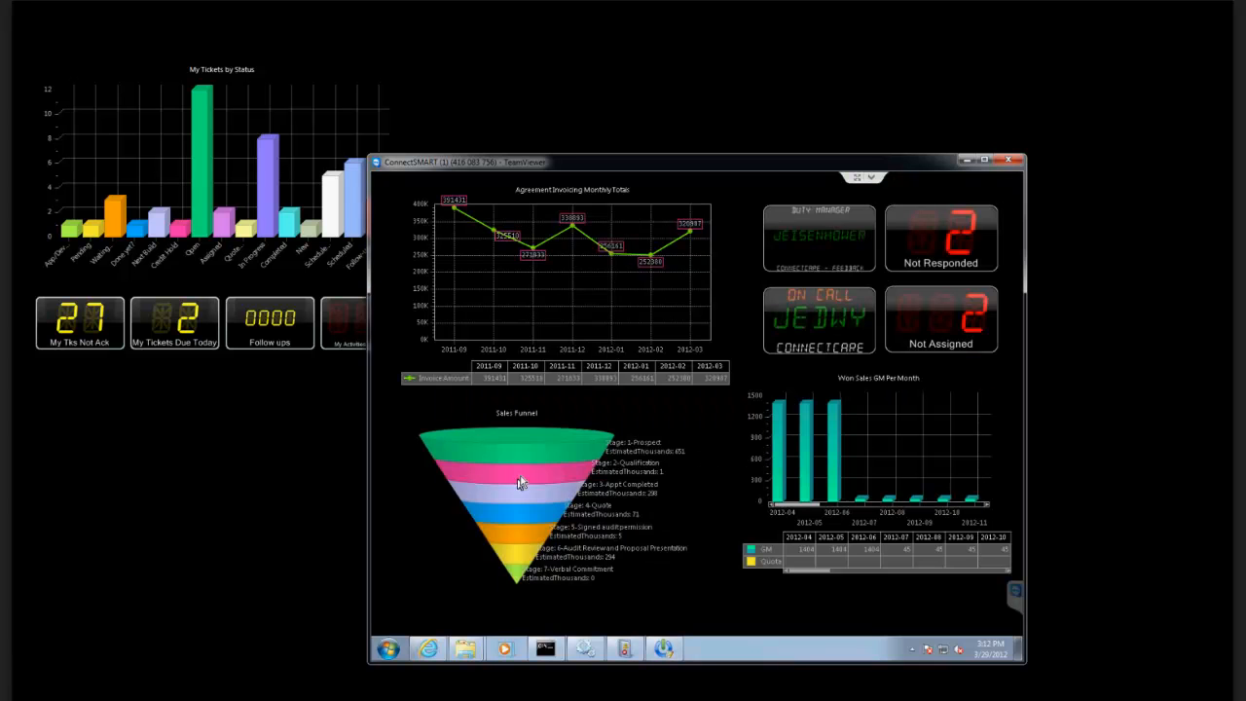
right_click(520, 447)
right_click(487, 500)
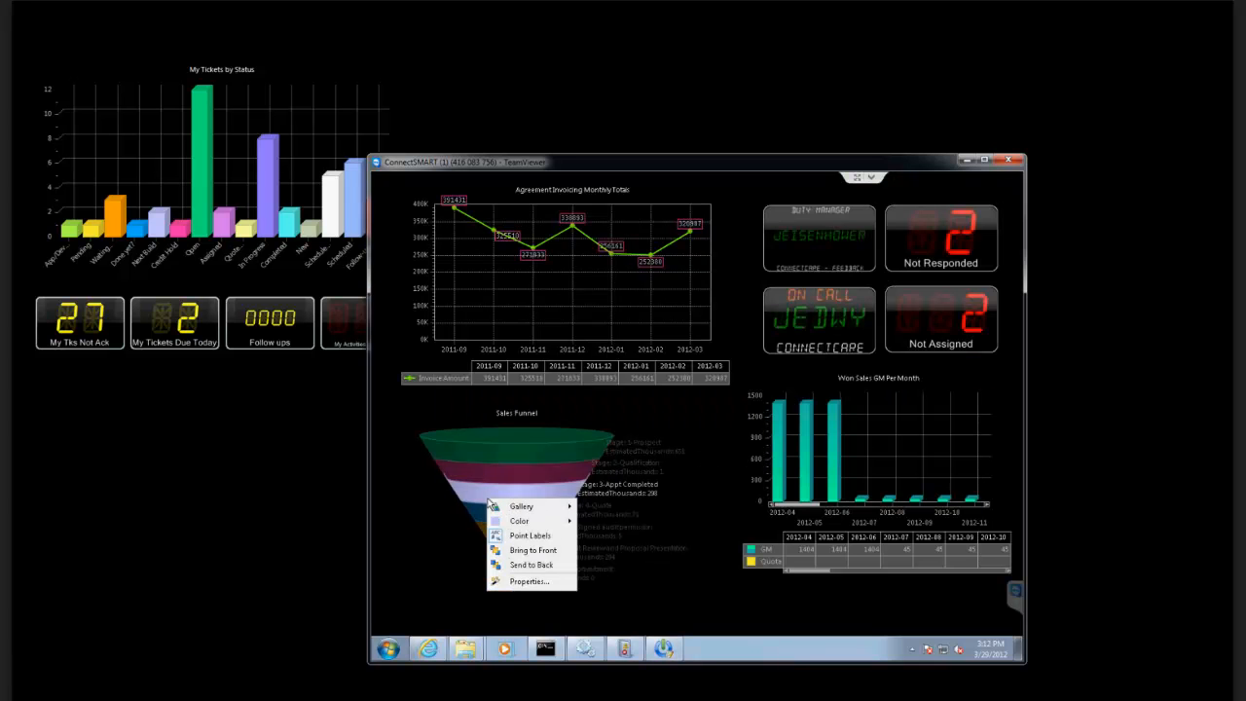
left_click(508, 410)
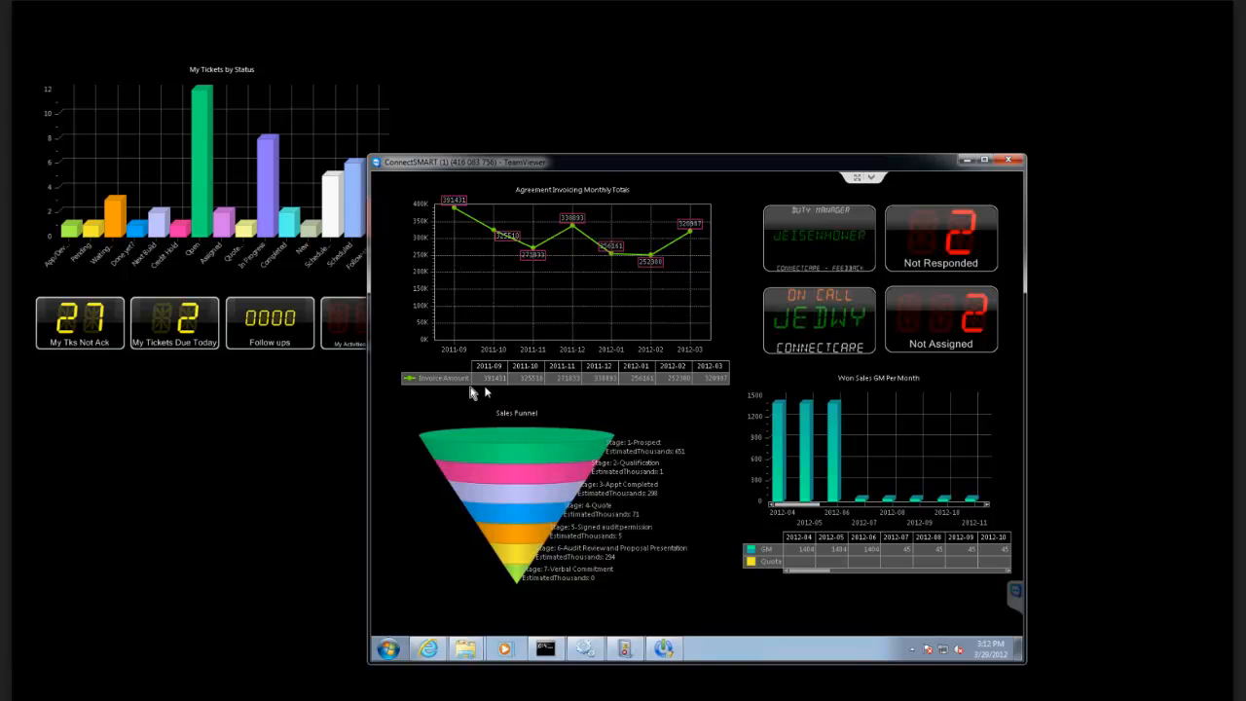
Close the Agreement Invoicing Monthly Totals and Won Sales GM Per Month gadgets on the remote desktop.
right_click(582, 260)
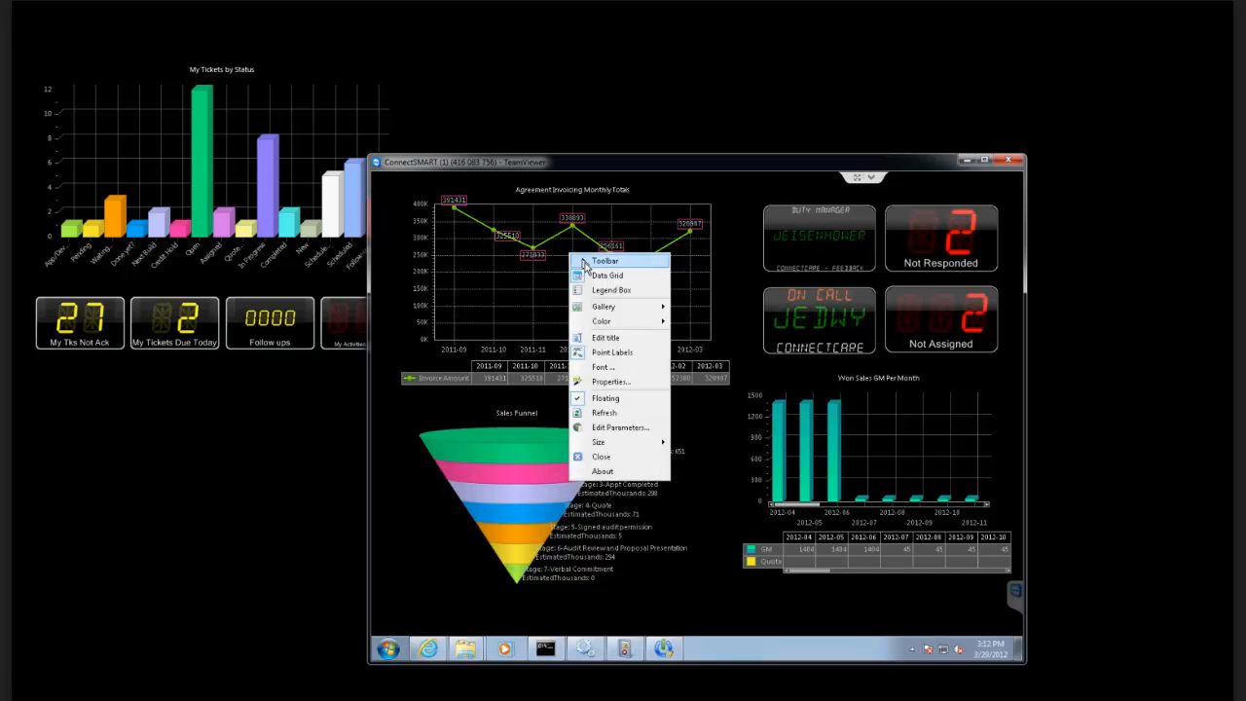
left_click(601, 457)
right_click(781, 425)
right_click(921, 420)
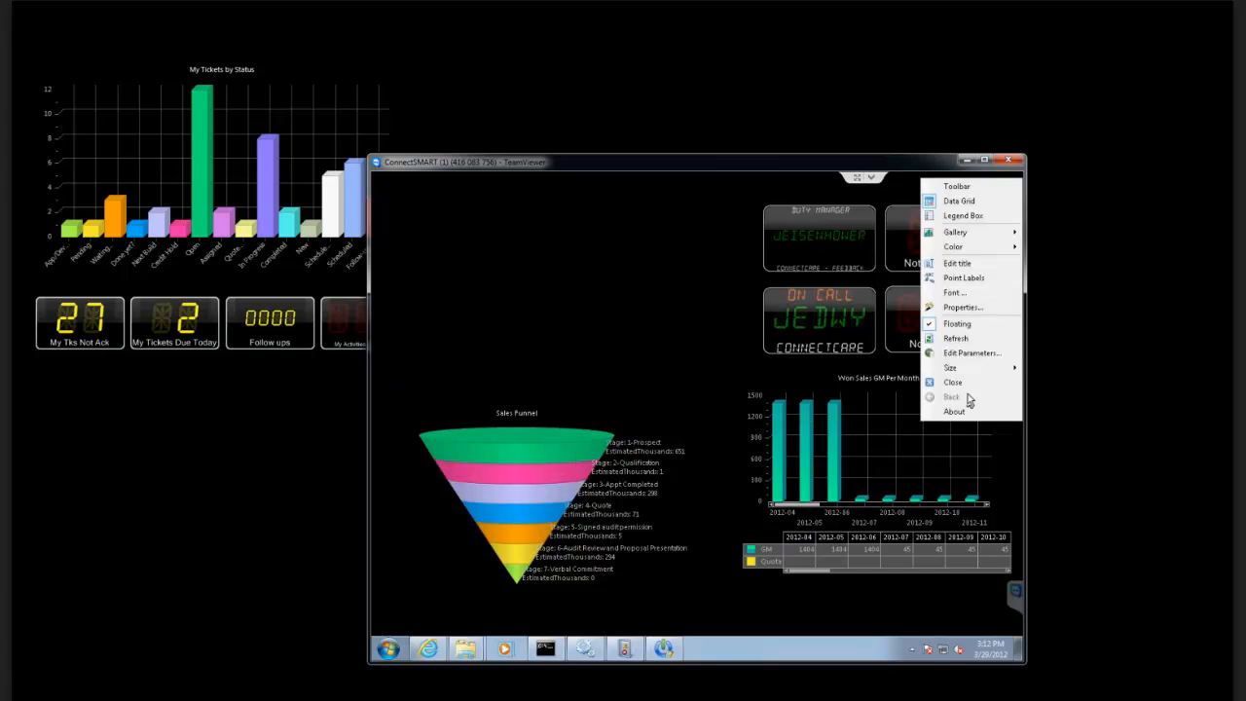
left_click(940, 379)
Close the Duty Manager and Not Responded gadgets on the remote desktop.
right_click(827, 238)
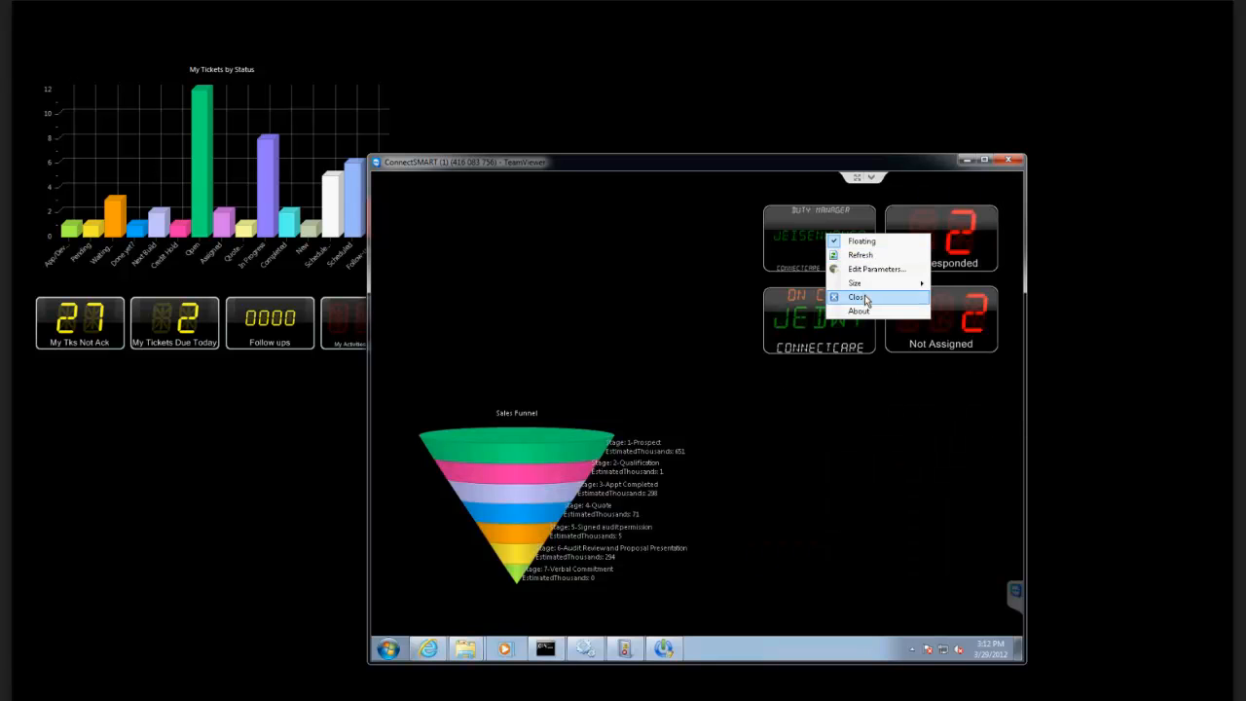
left_click(866, 298)
right_click(914, 238)
left_click(944, 311)
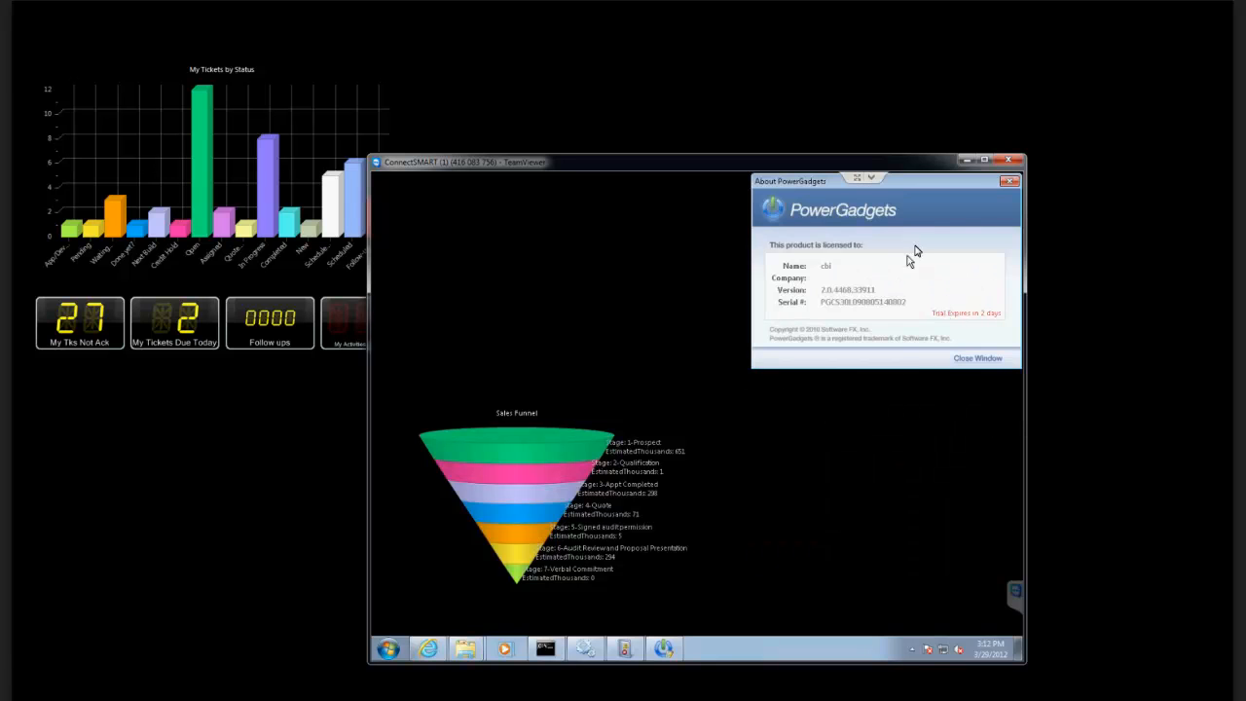
left_click(1012, 183)
right_click(918, 243)
left_click(977, 308)
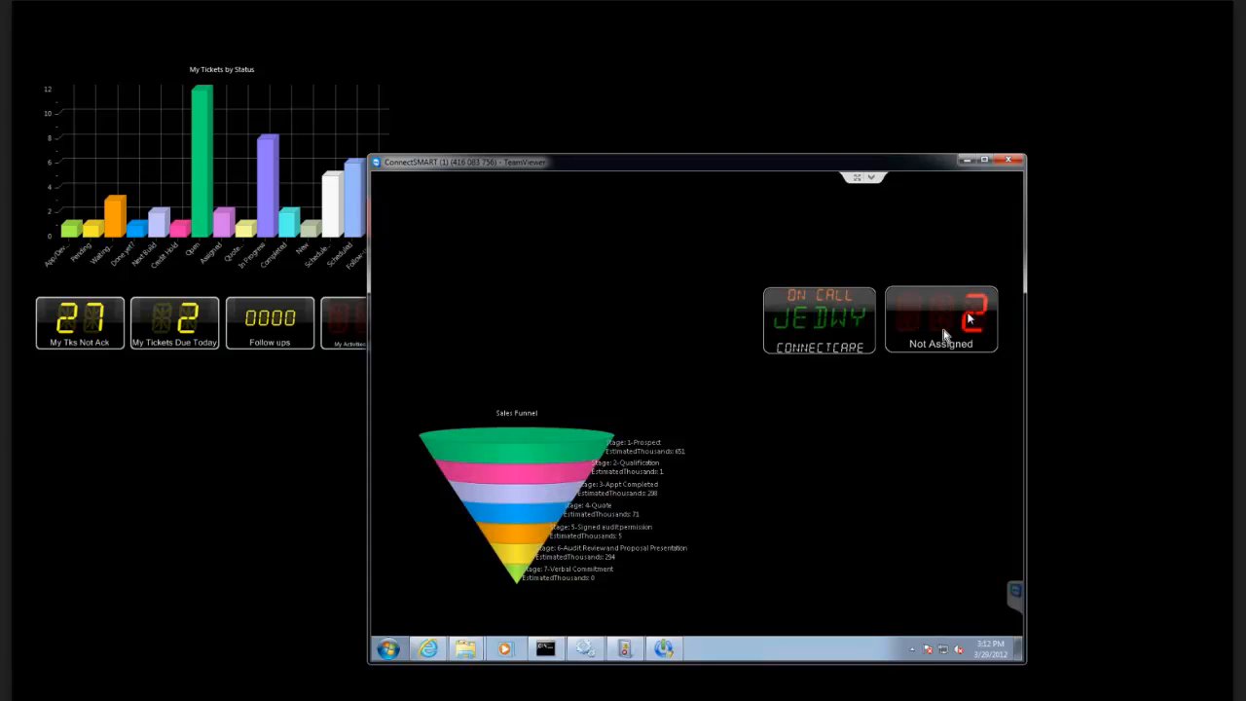
Close the Not Assigned and On Call gadgets on the remote desktop.
right_click(917, 329)
left_click(948, 391)
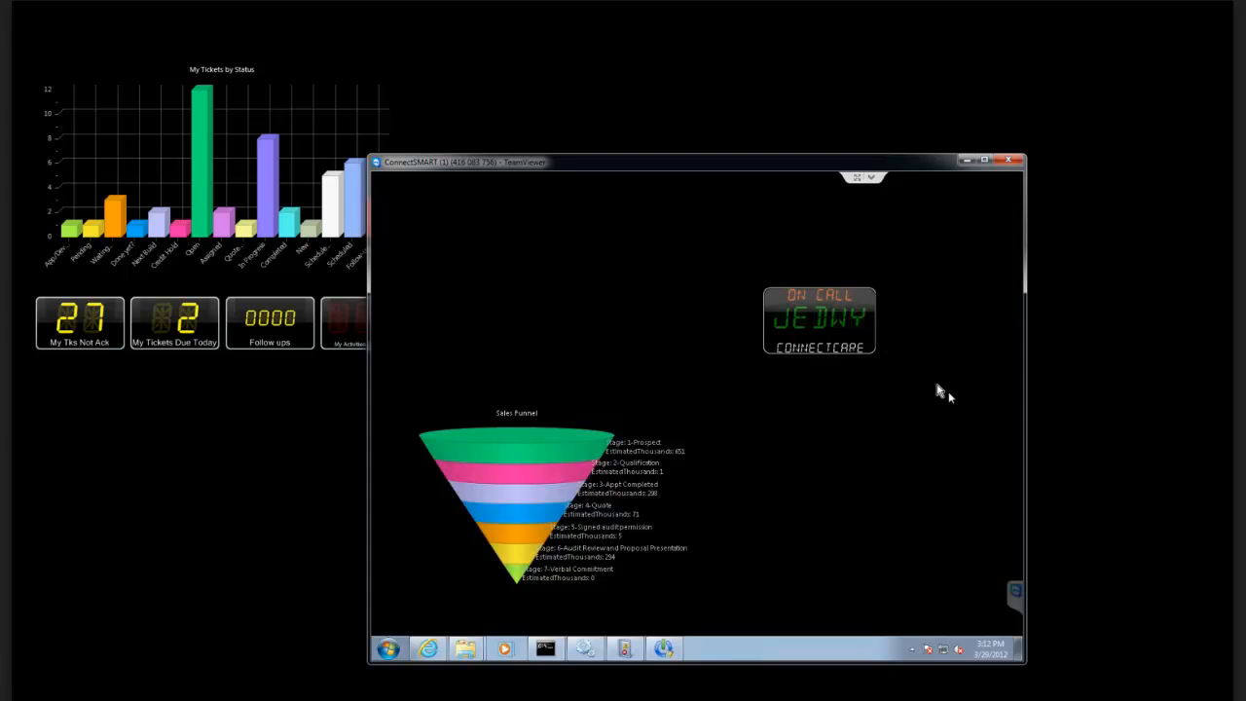
right_click(768, 332)
left_click(810, 395)
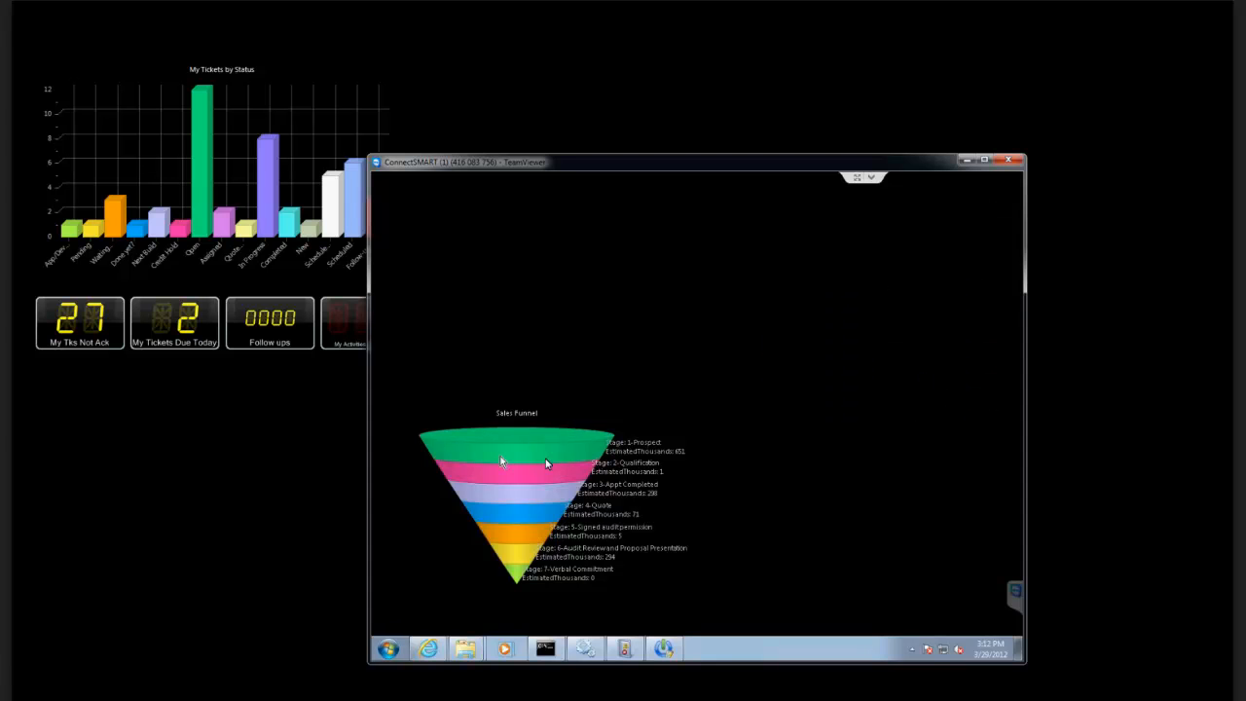
Close the Sales Funnel gadget on the remote desktop.
right_click(498, 450)
right_click(514, 414)
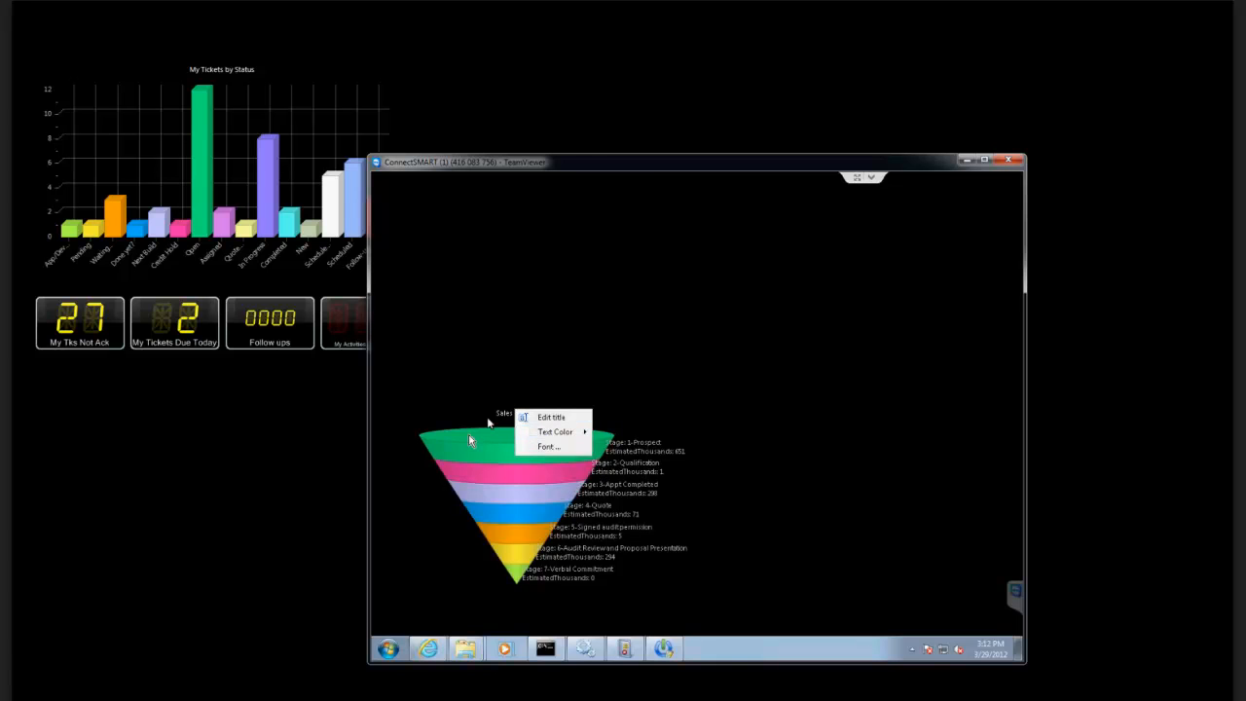
right_click(428, 503)
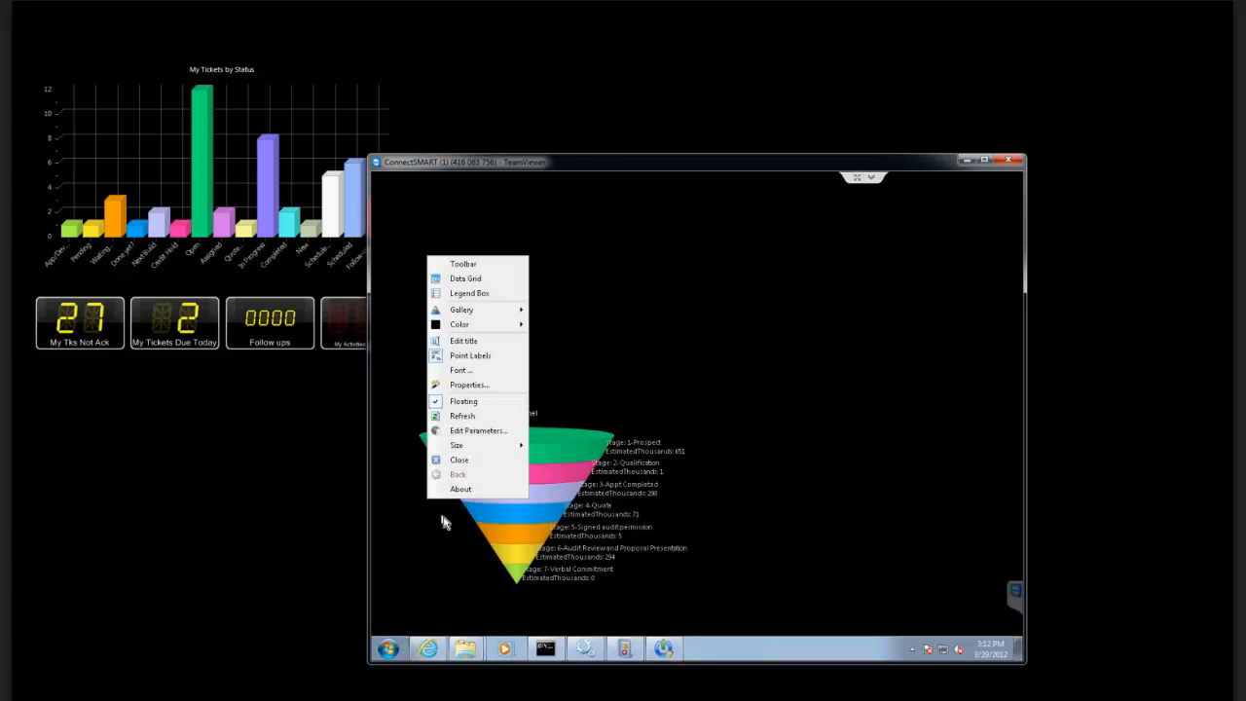
left_click(457, 458)
Bring up the remote Gadgets folder and move its window down to the lower part of the remote desktop.
left_click(466, 647)
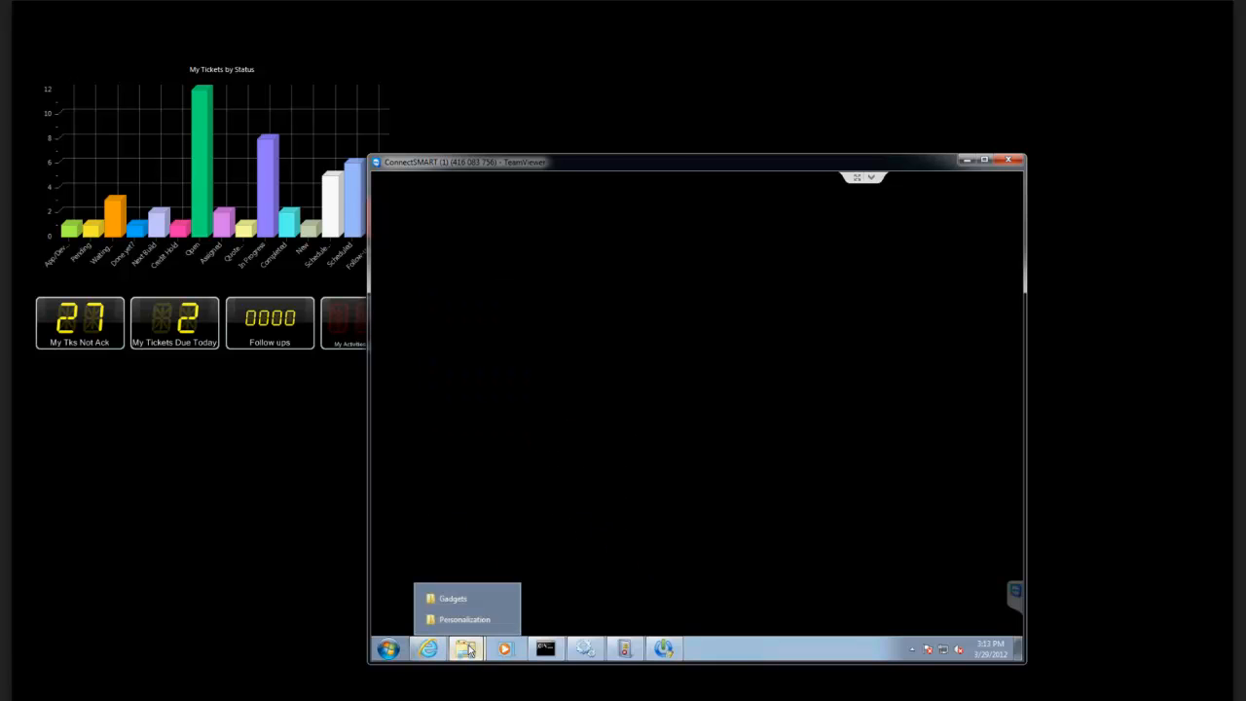
left_click(449, 600)
left_click(588, 454)
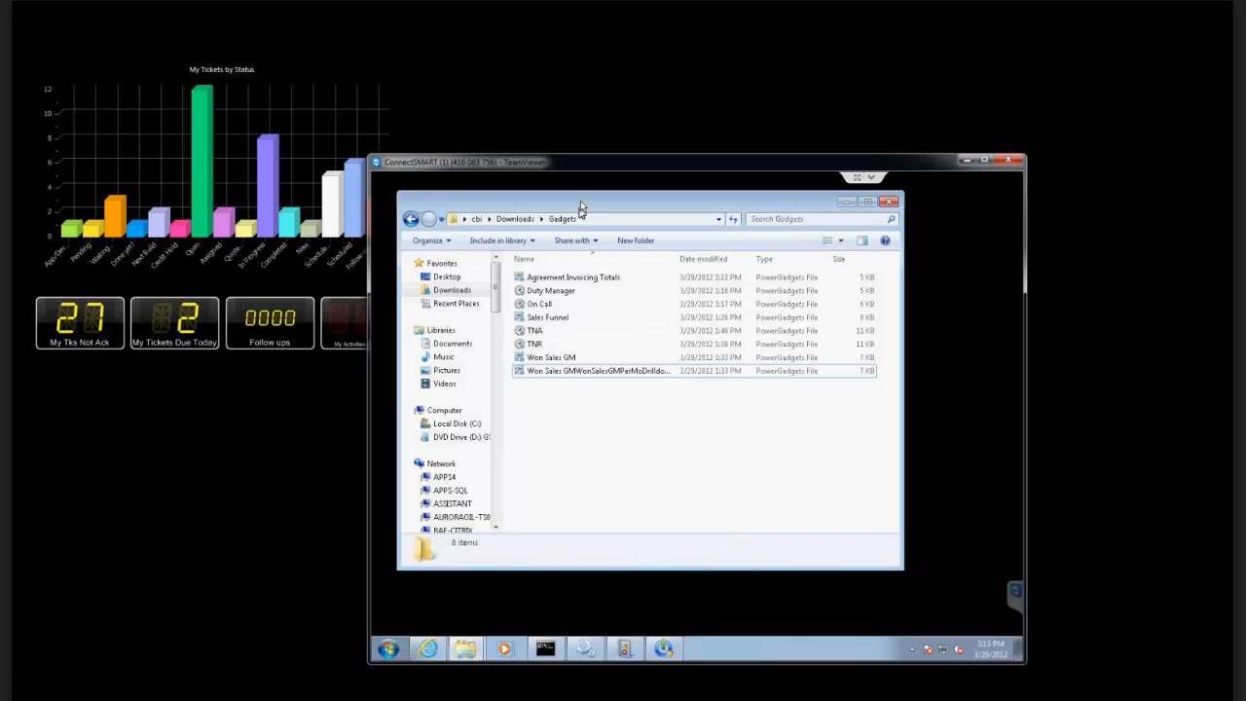
left_click_drag(583, 200, 568, 357)
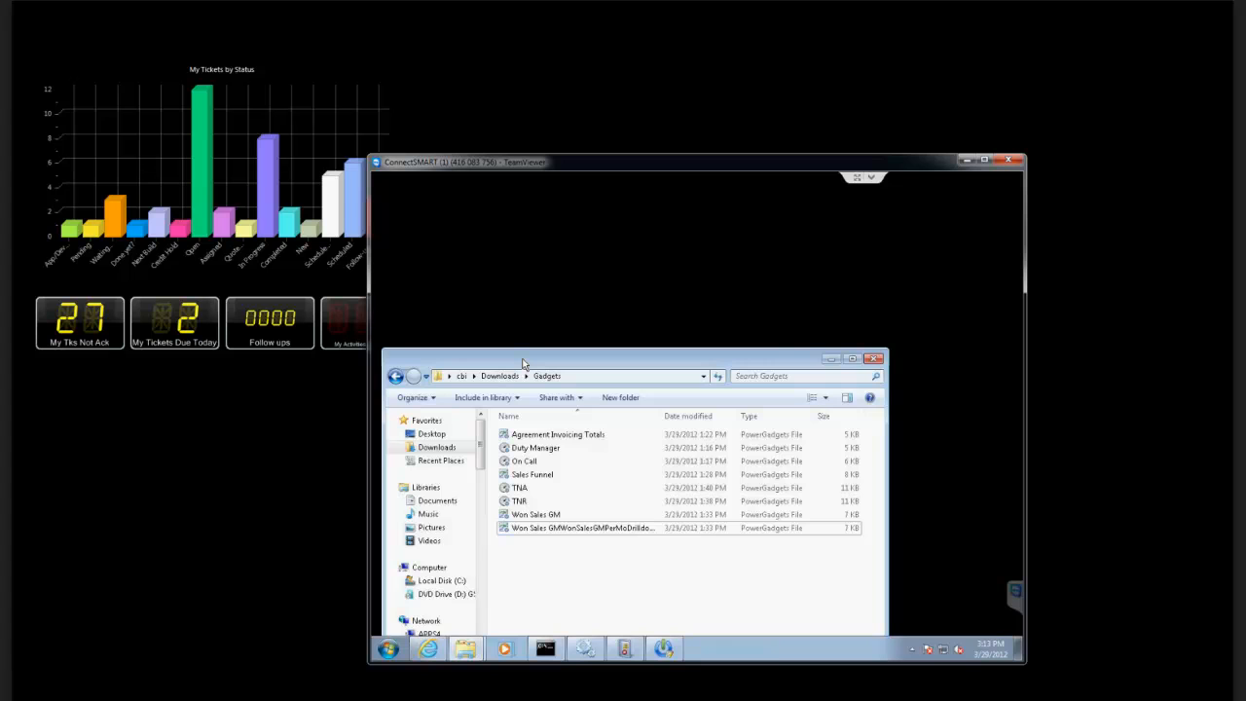
left_click_drag(523, 363, 520, 440)
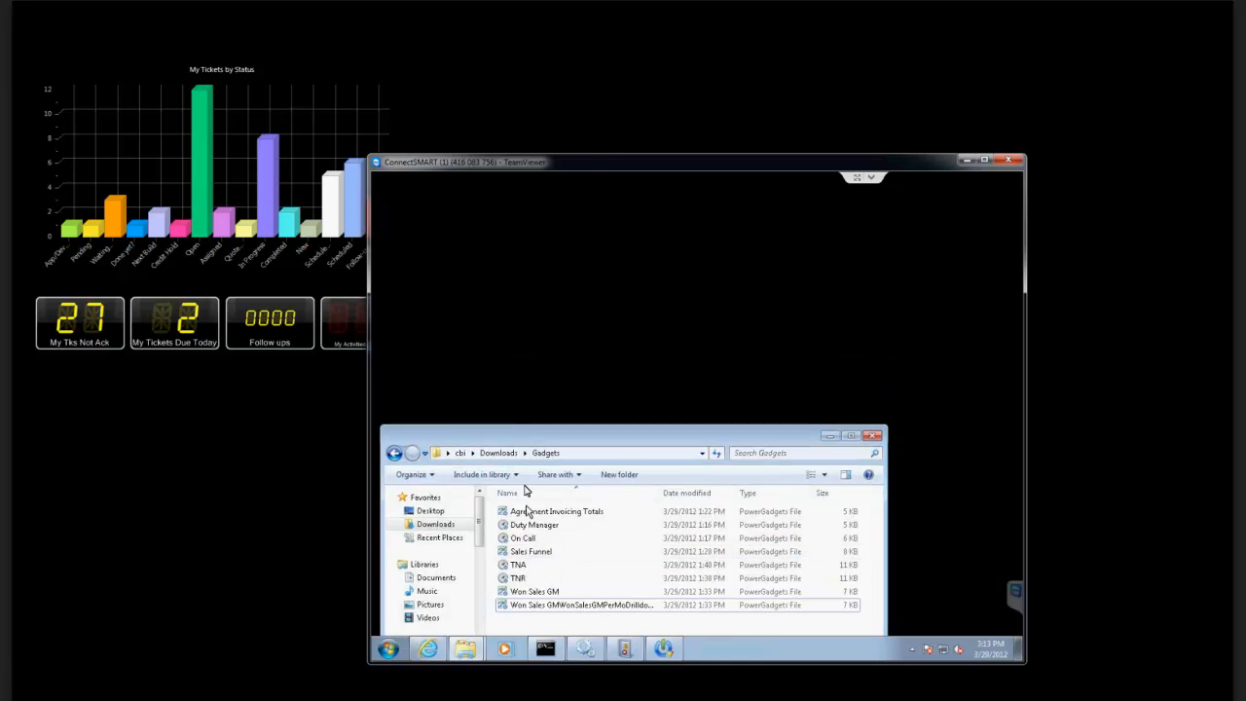
Run the Duty Manager, On Call and Agreement Invoicing Totals gadgets from the Gadgets folder, and move the folder window aside.
left_click(526, 526)
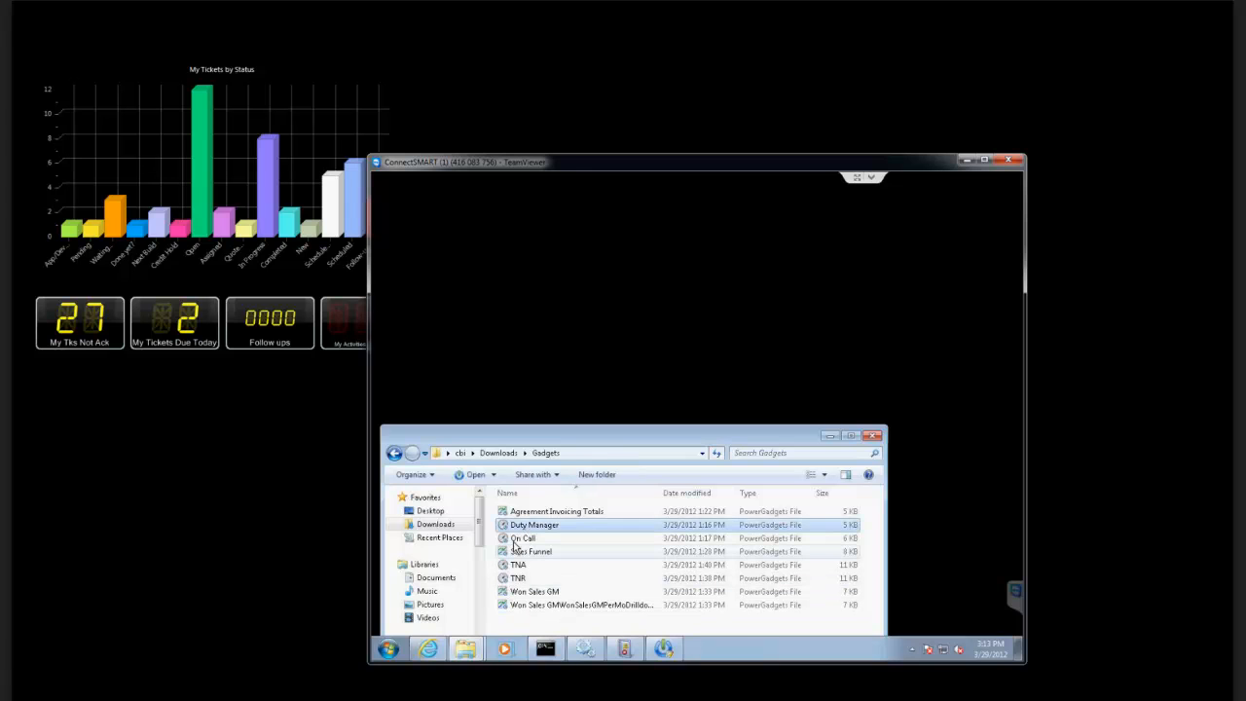
left_click(514, 540)
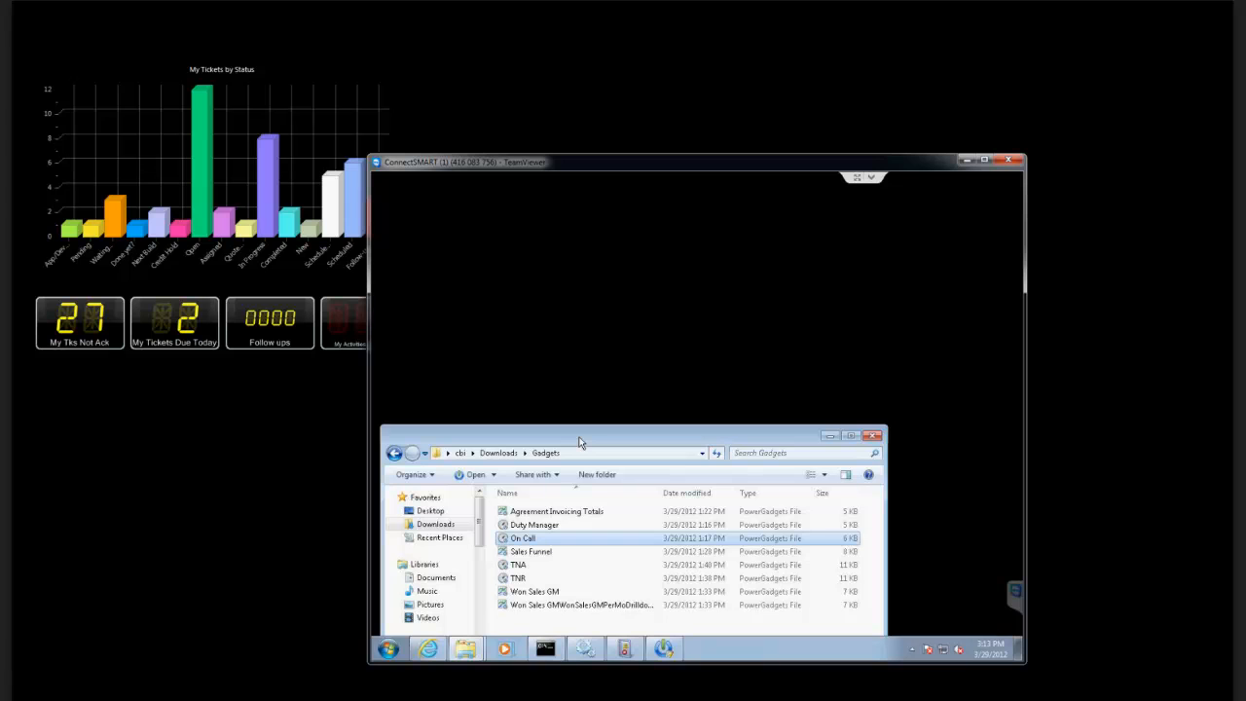
double_click(521, 511)
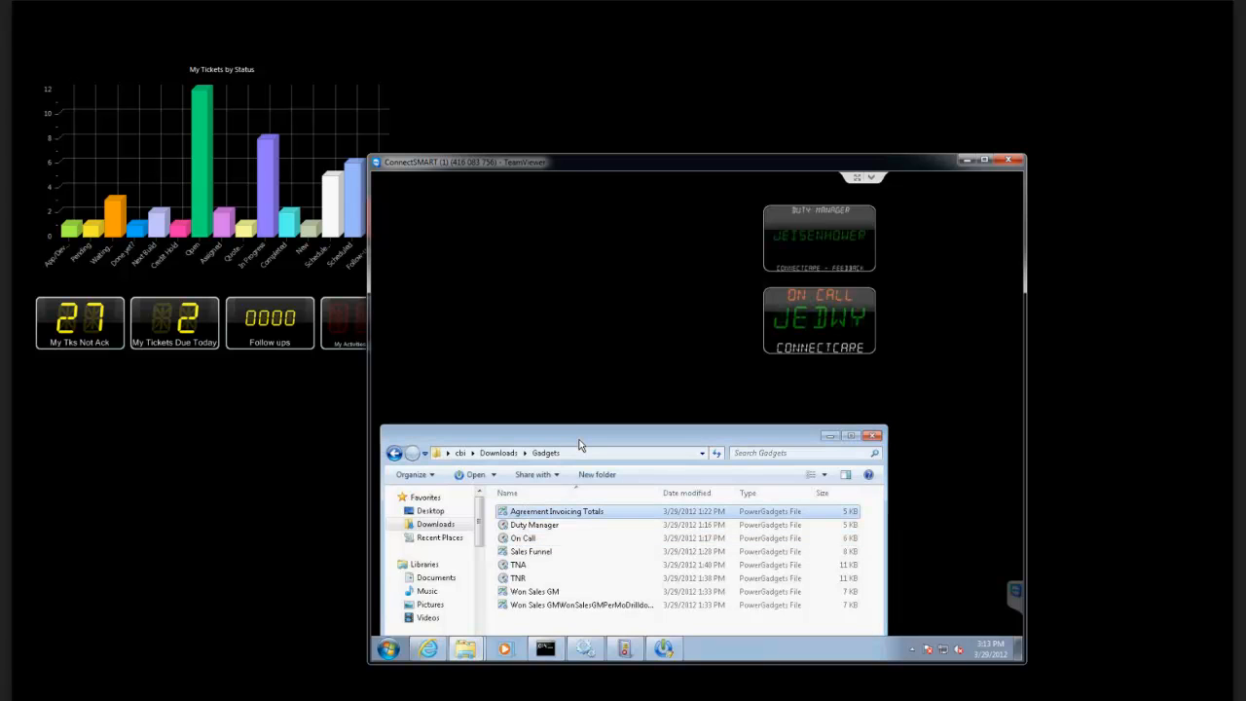
left_click_drag(579, 444, 663, 474)
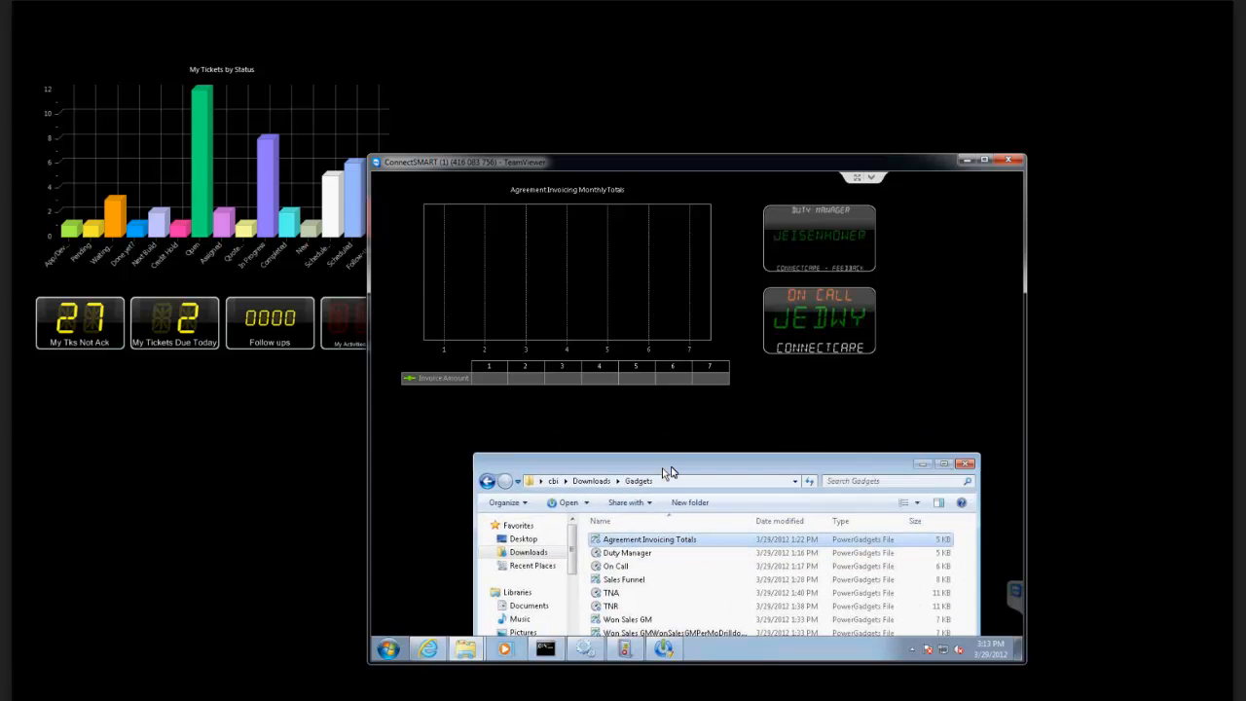
Review the parameters of the Agreement Invoicing Monthly Totals gadget and cancel without changes.
right_click(490, 280)
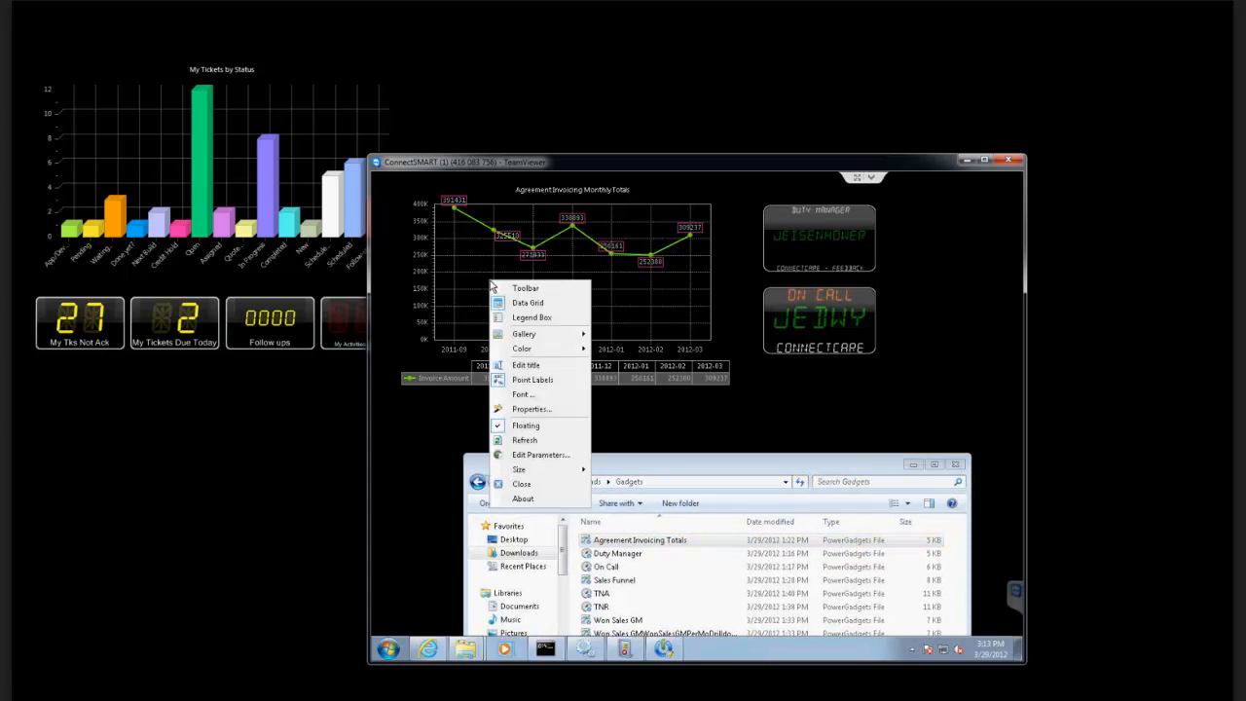
left_click(526, 456)
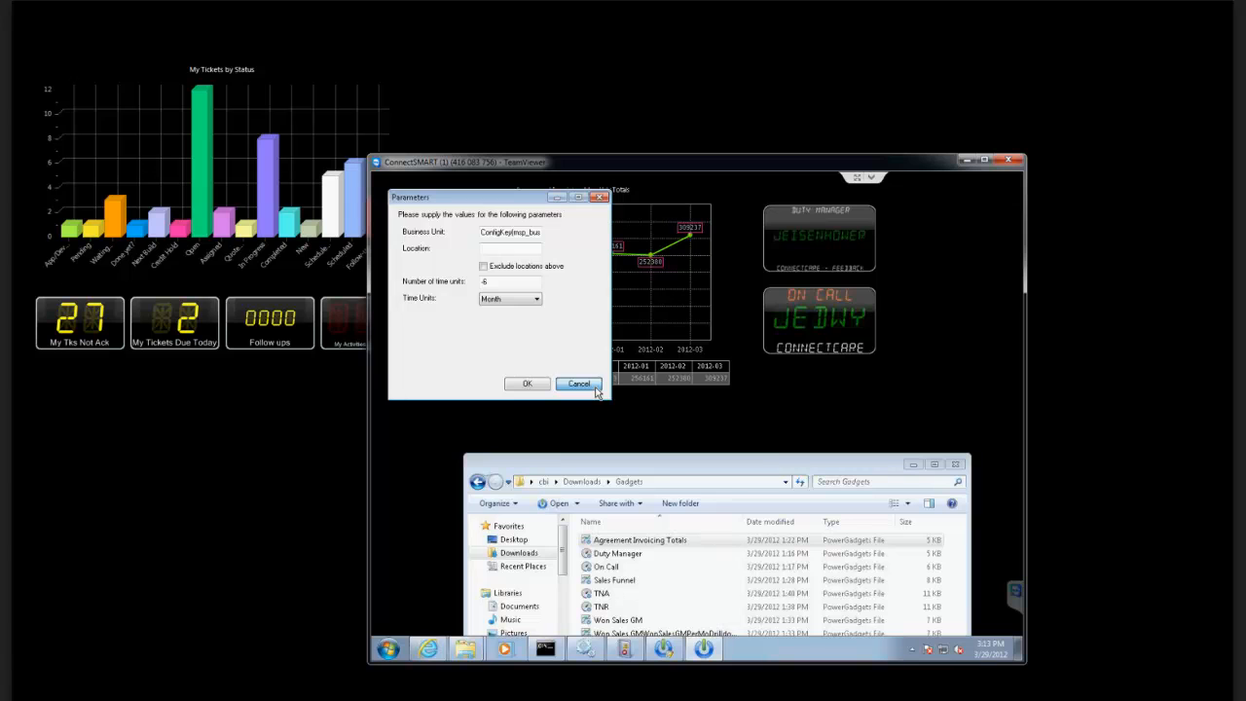
left_click(578, 383)
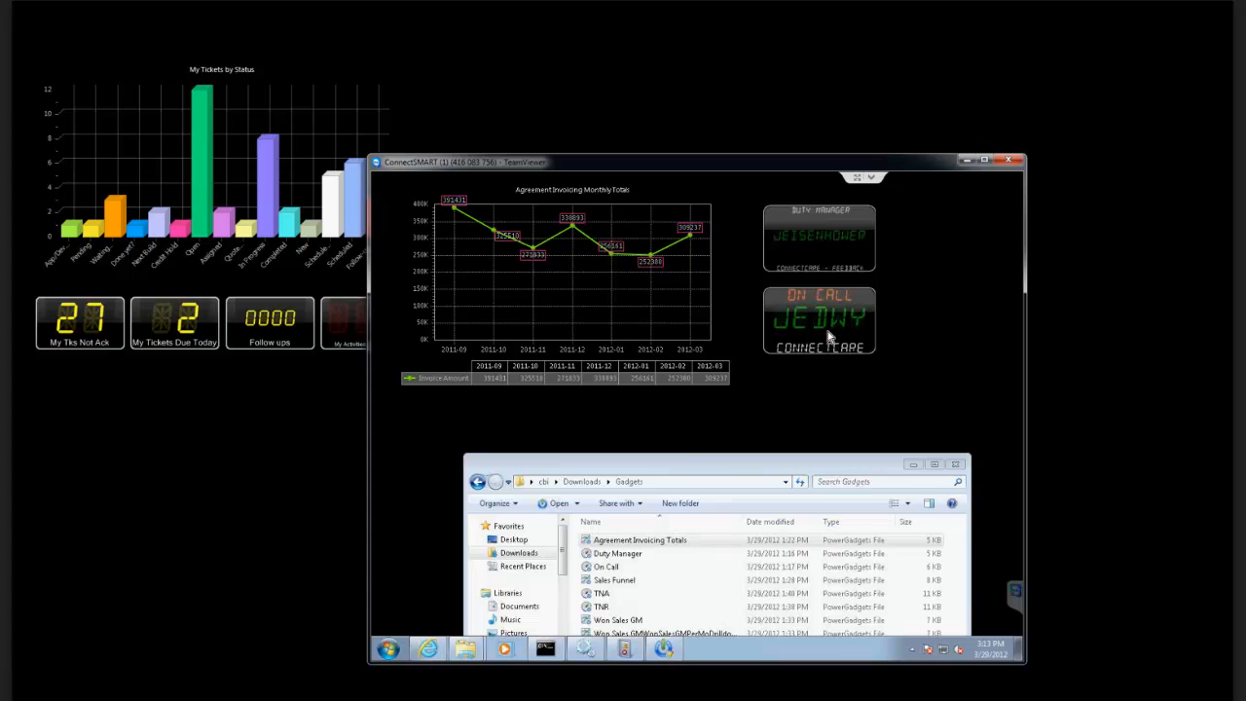
Run the Sales Funnel gadget from the Gadgets folder and move the folder window down out of its way.
left_click(676, 470)
left_click_drag(677, 470, 648, 445)
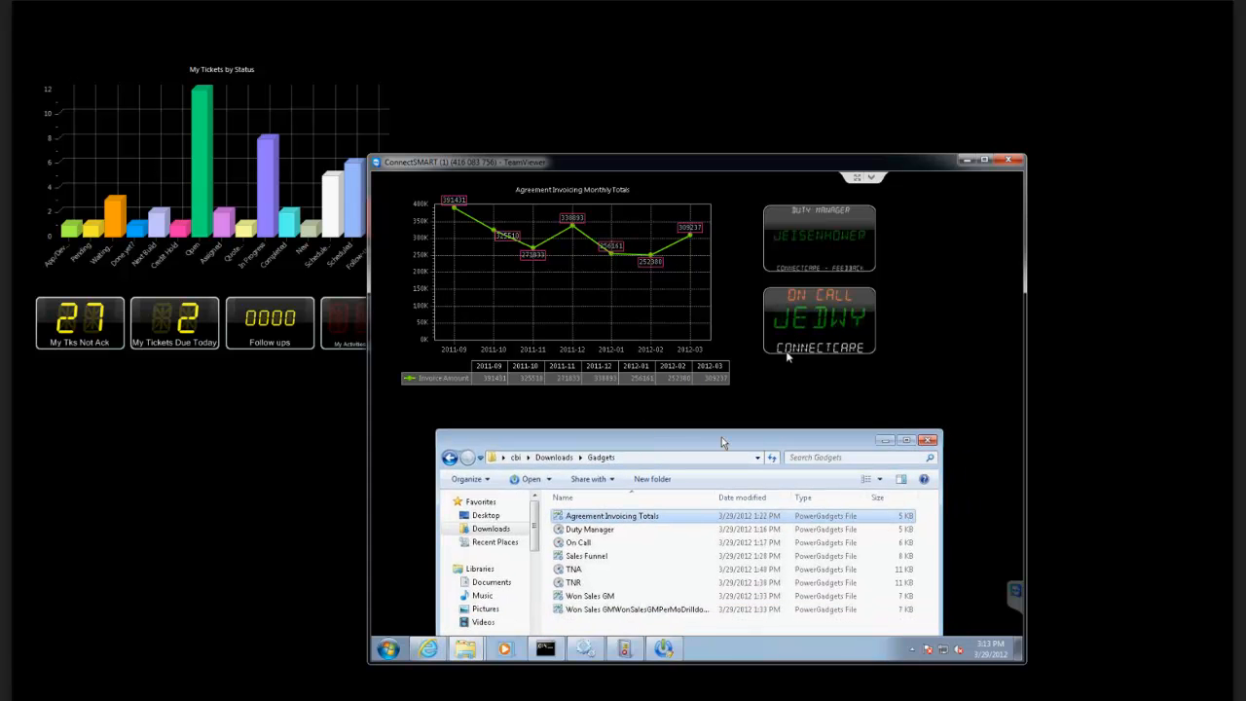
double_click(582, 557)
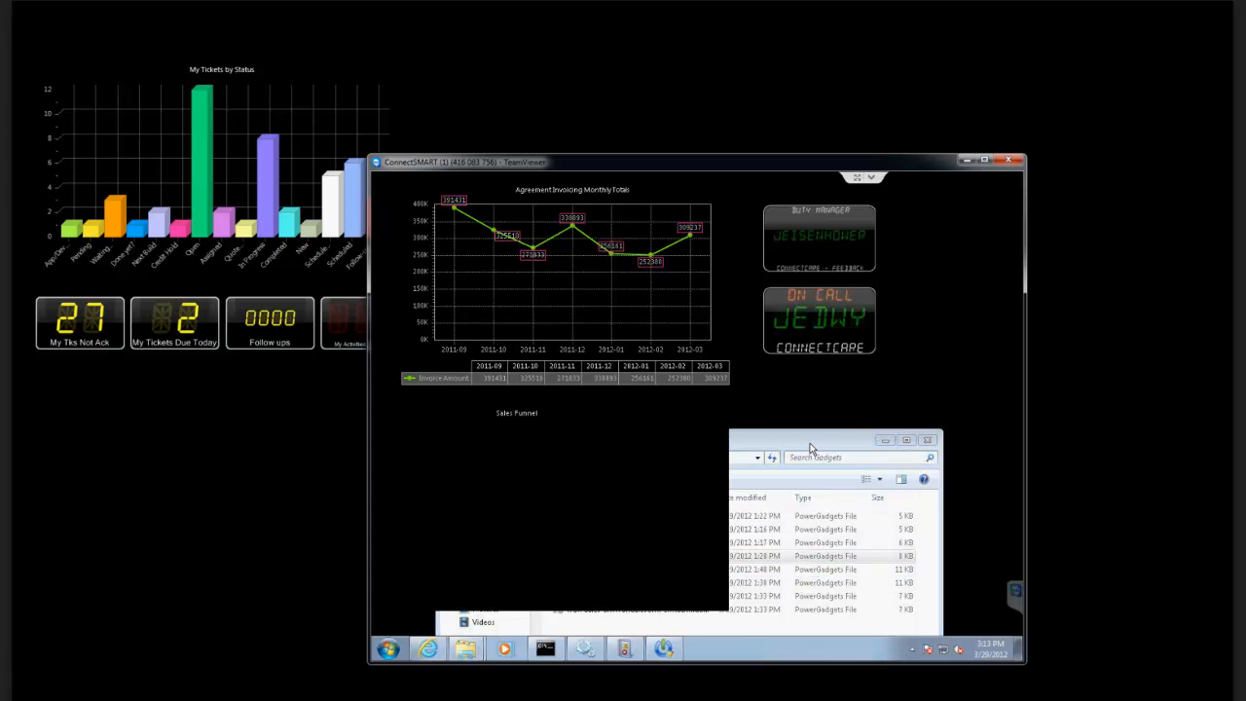
left_click_drag(809, 442, 807, 626)
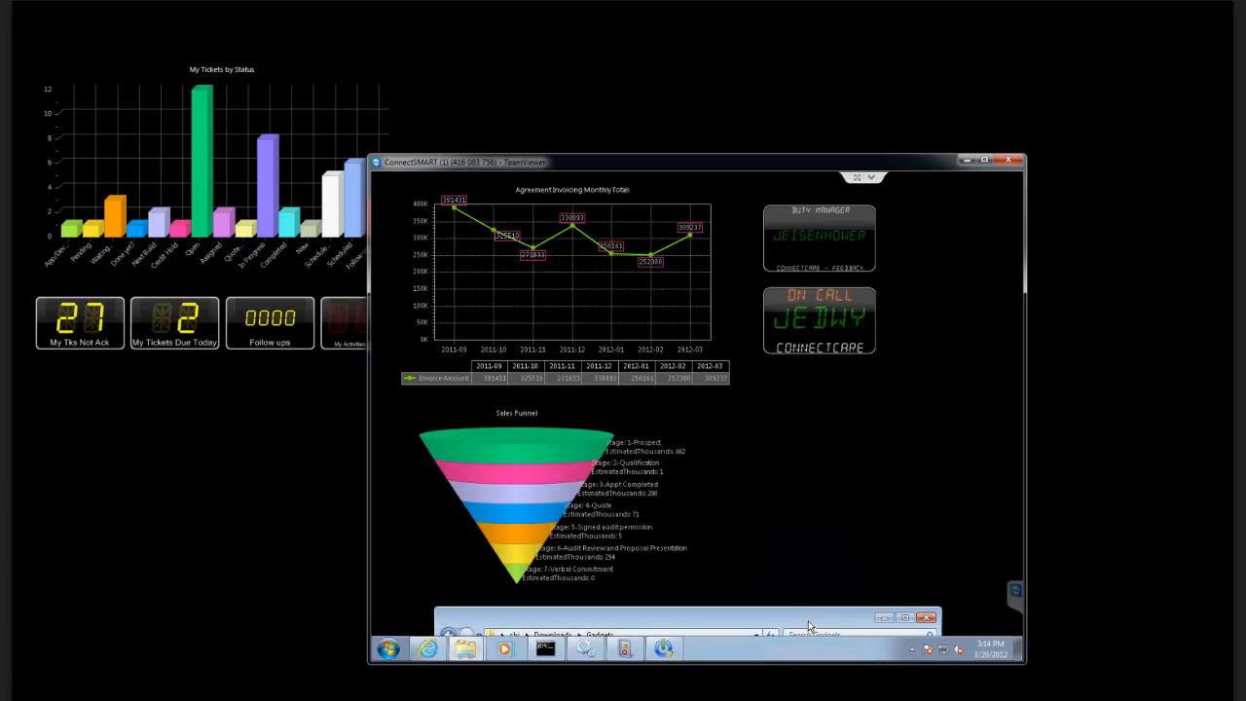
Review the team and location parameters of the Sales Funnel gadget and cancel without changes.
right_click(542, 465)
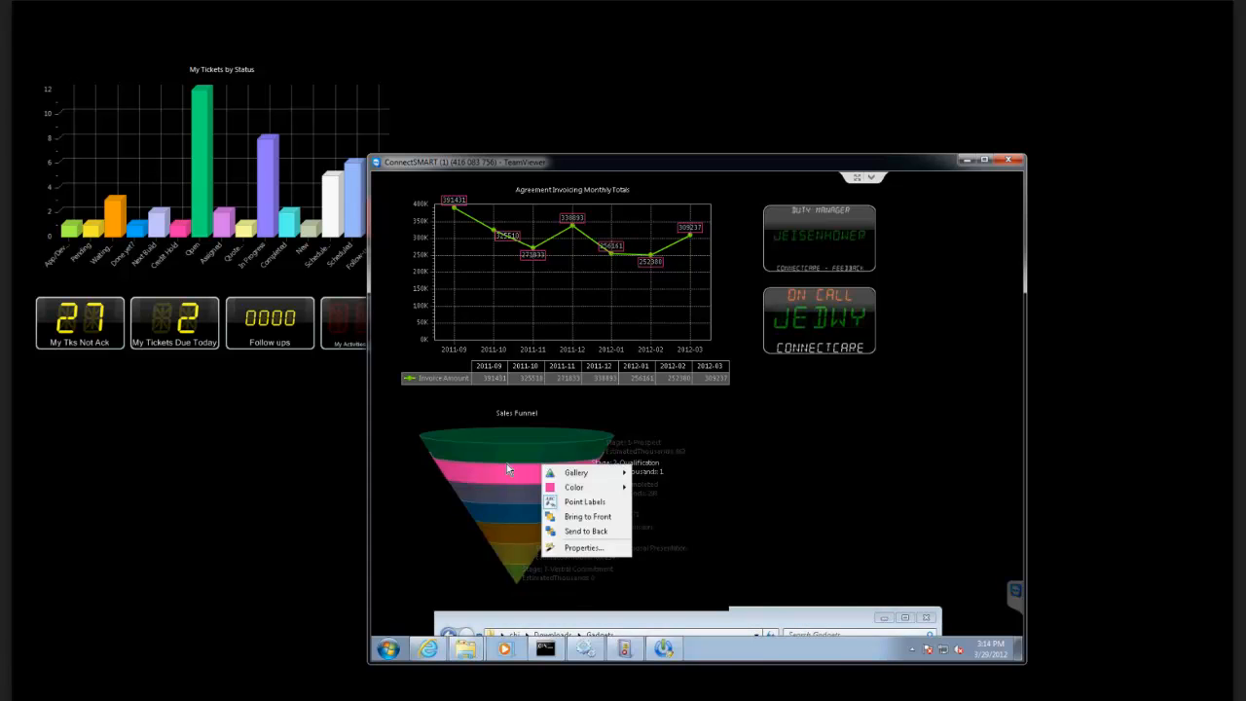
right_click(506, 463)
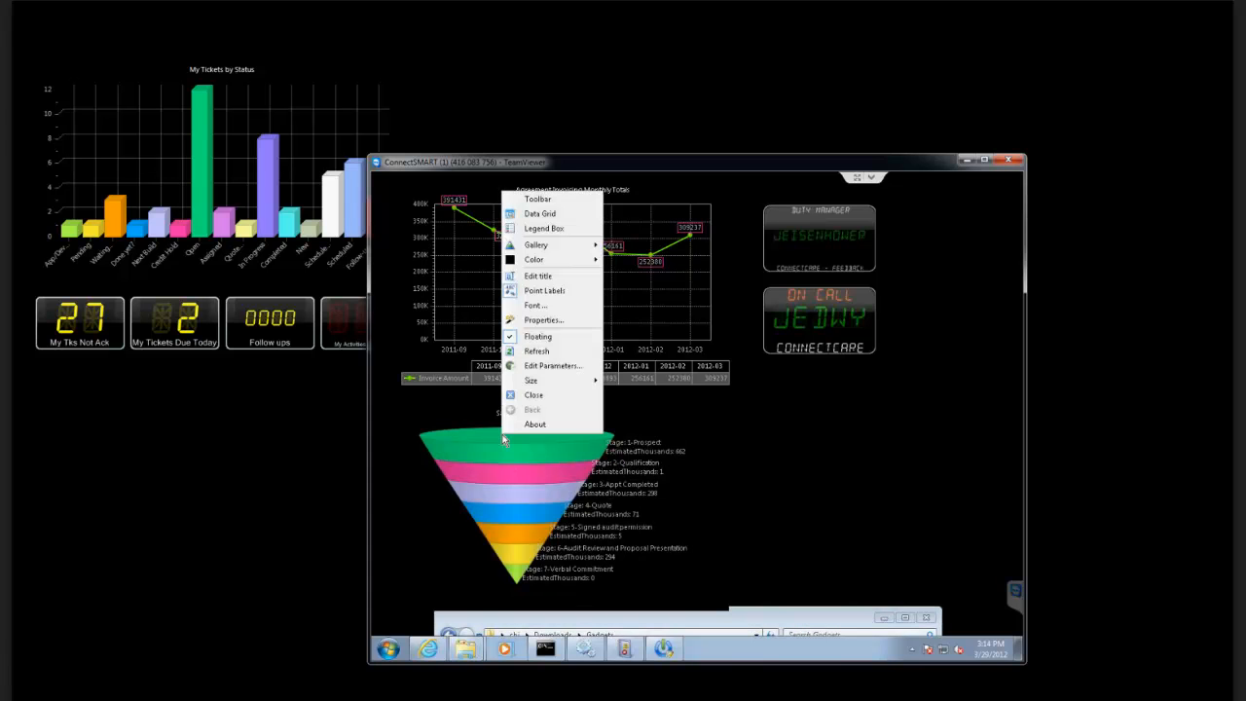
left_click(535, 366)
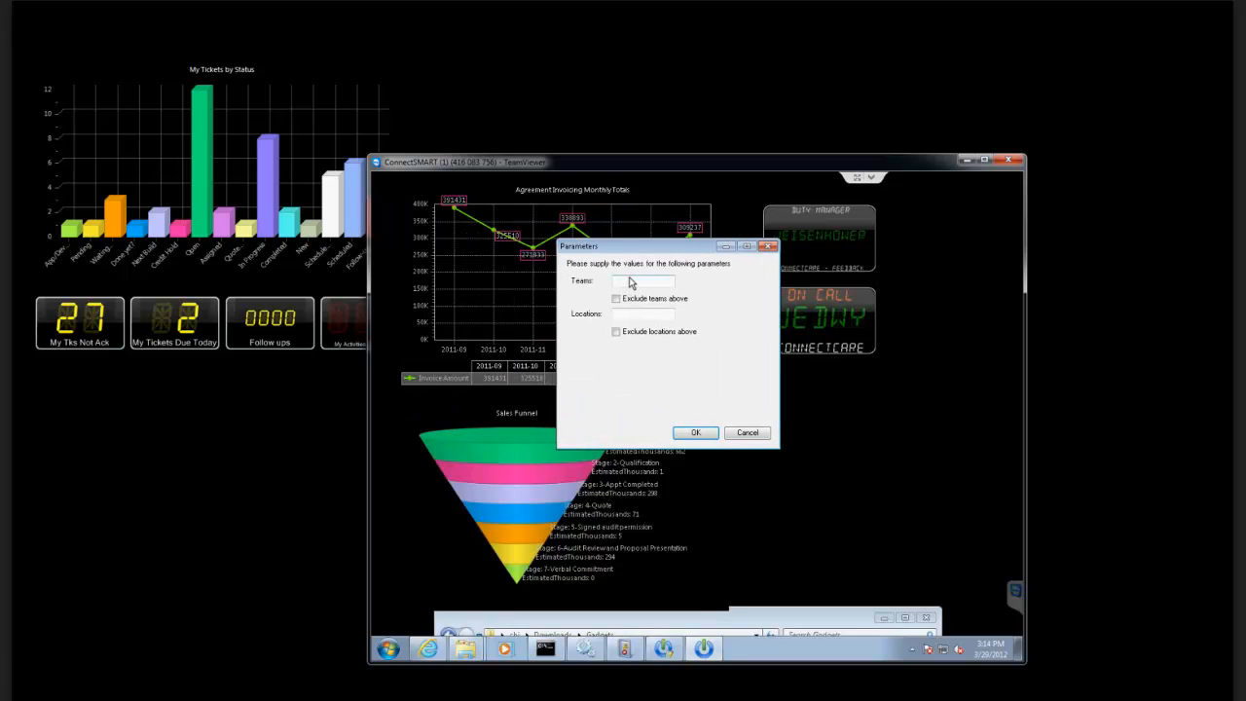
left_click(632, 282)
left_click(765, 440)
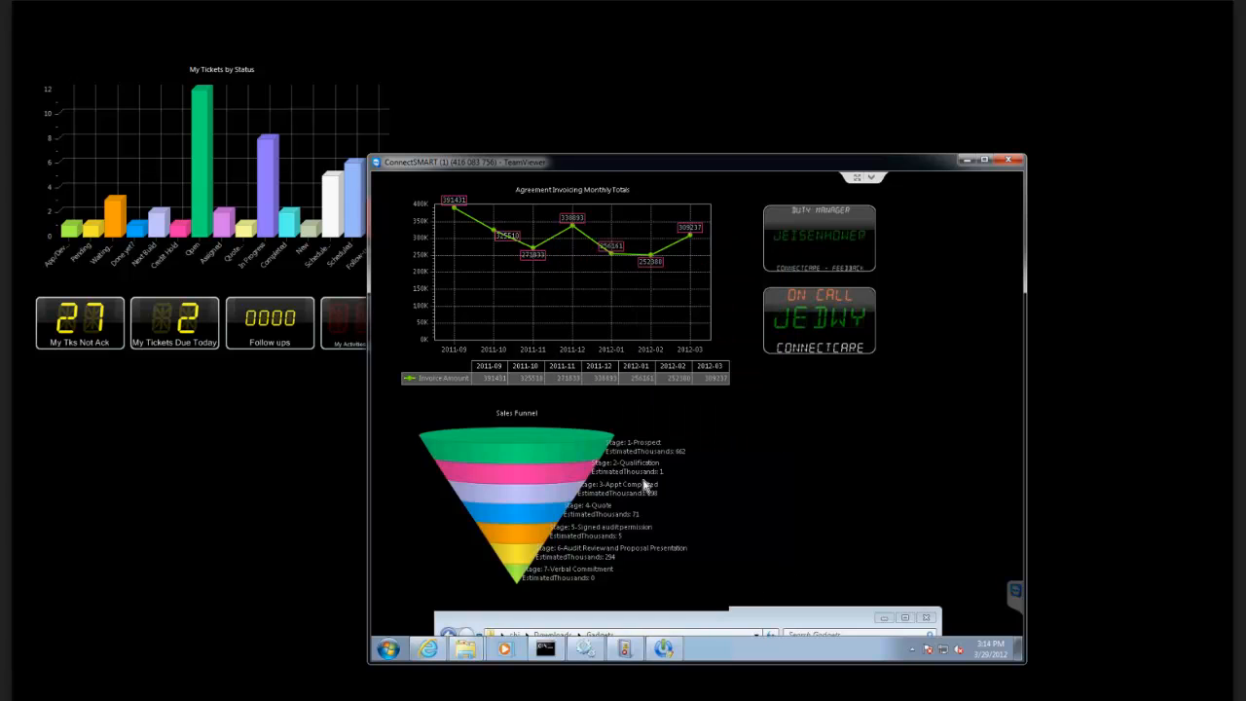
Move the Gadgets folder window back up and run the TNA and TNR gadgets from it.
mouse_move(538, 470)
left_click_drag(682, 628, 674, 378)
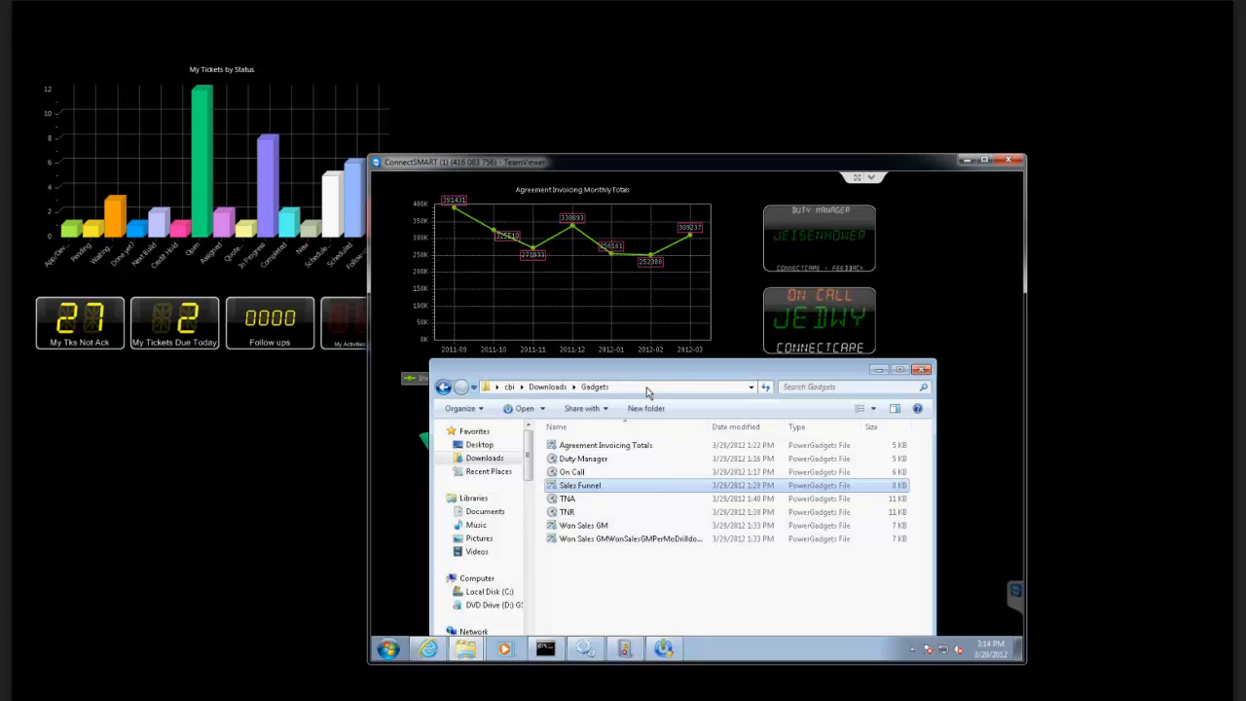
left_click(569, 499)
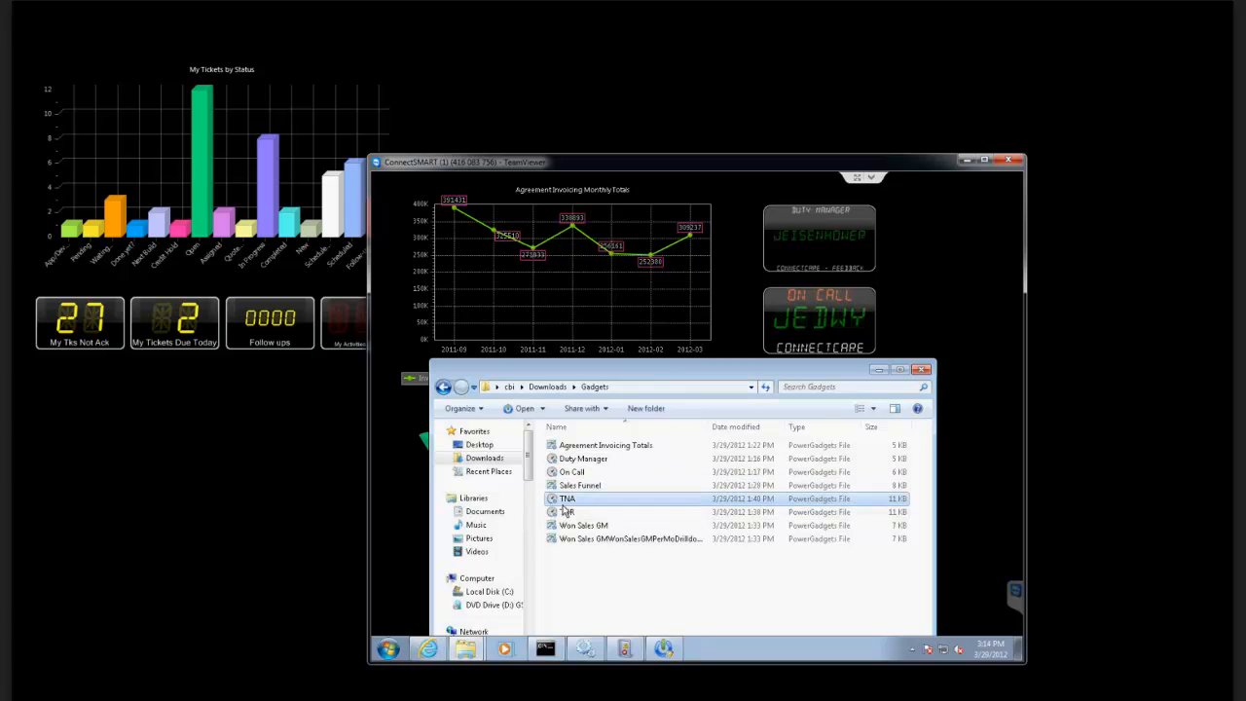
double_click(565, 513)
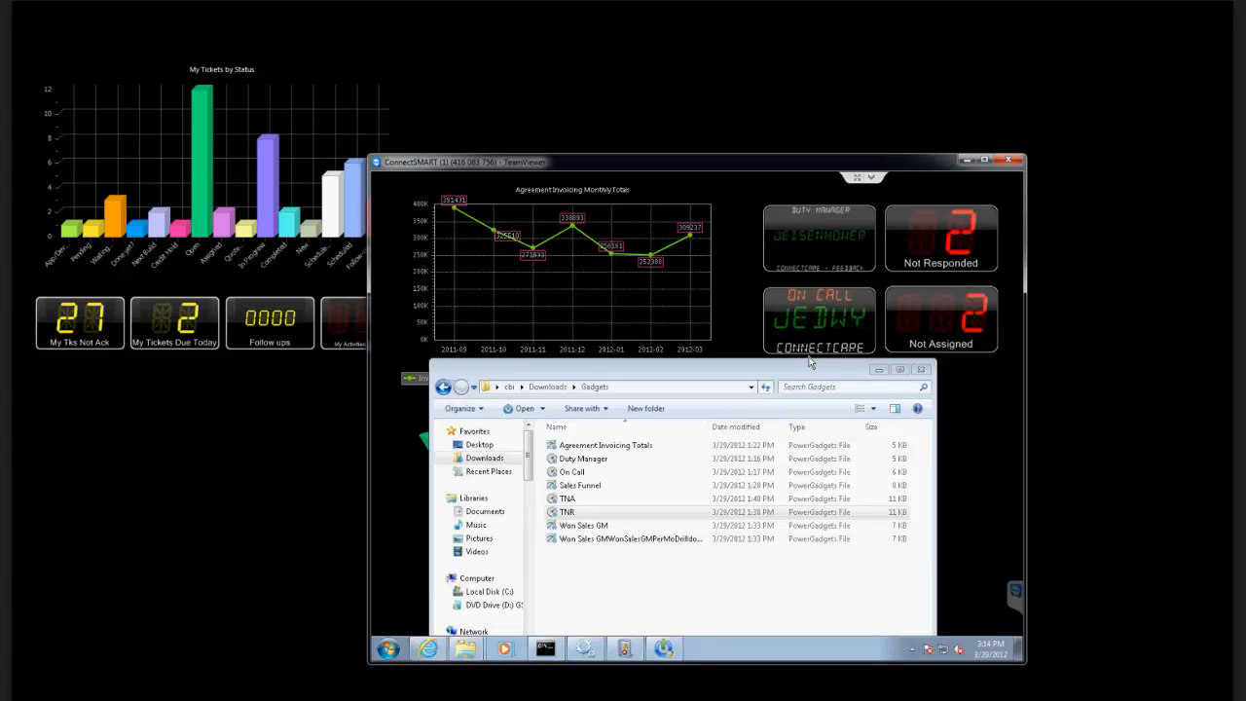
Review the Not Responded gadget's parameters down to the ticket status and type filters, and cancel without changes.
right_click(940, 234)
left_click(947, 264)
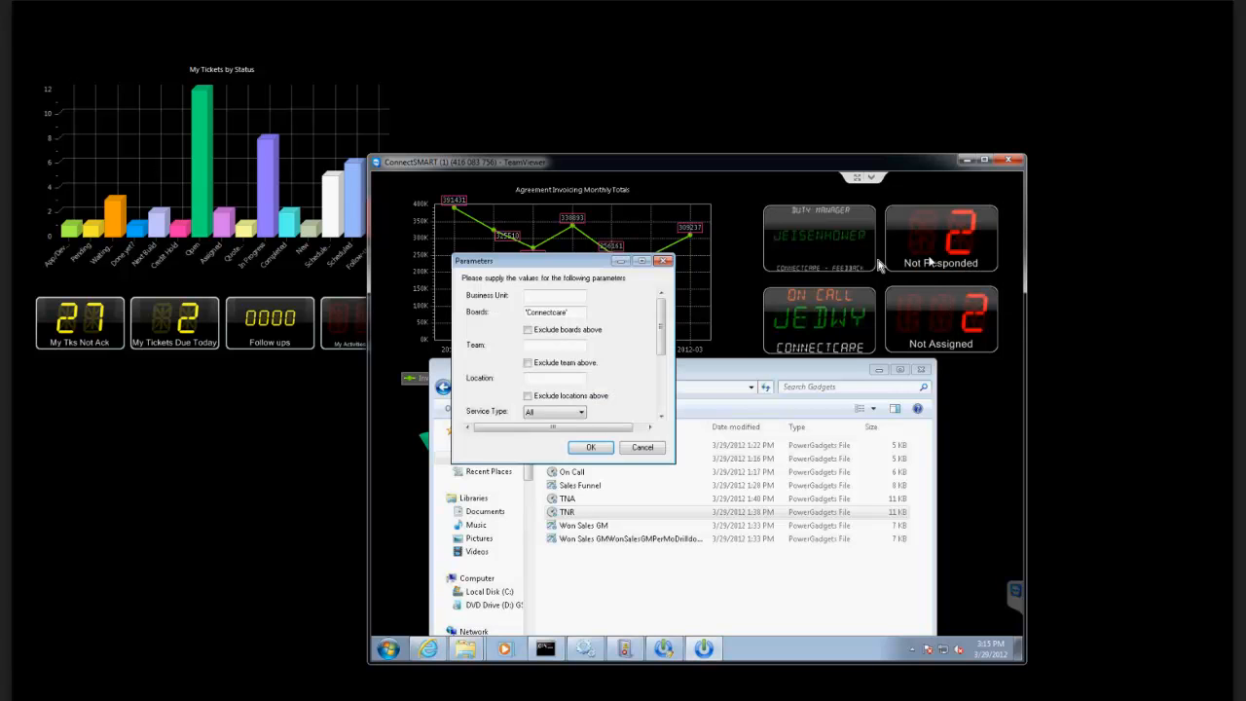
left_click_drag(548, 265, 567, 257)
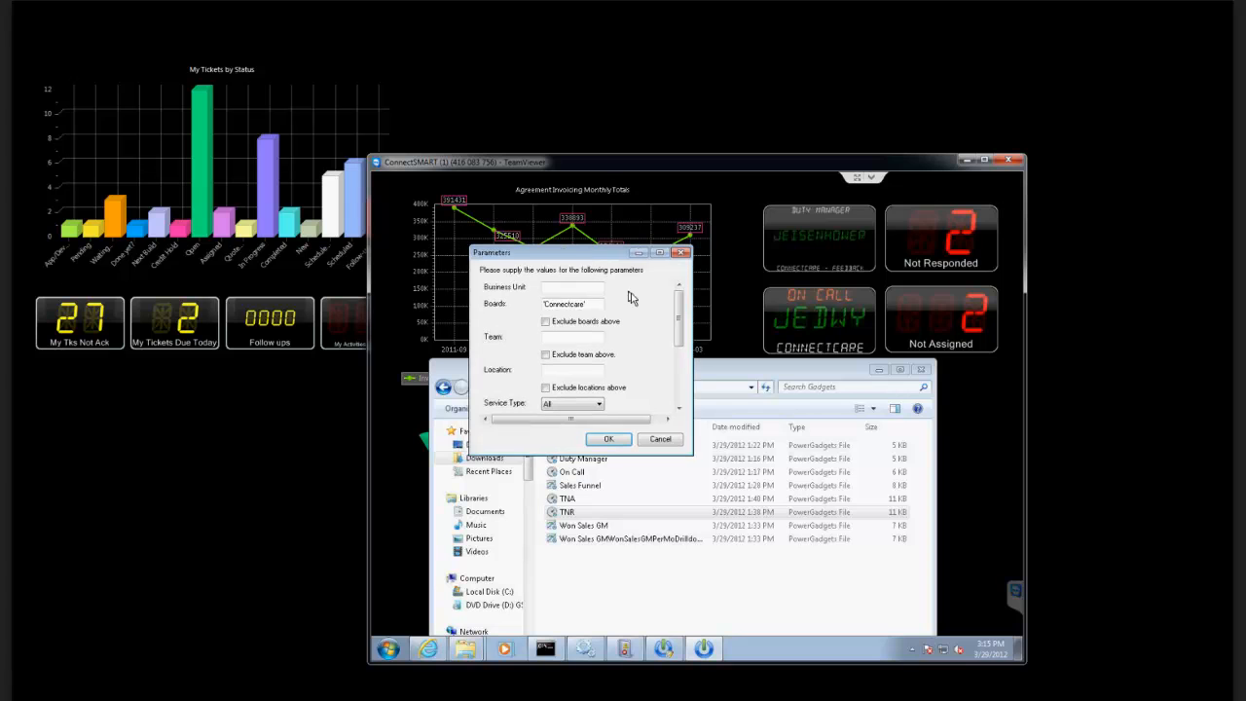
left_click_drag(681, 301, 680, 381)
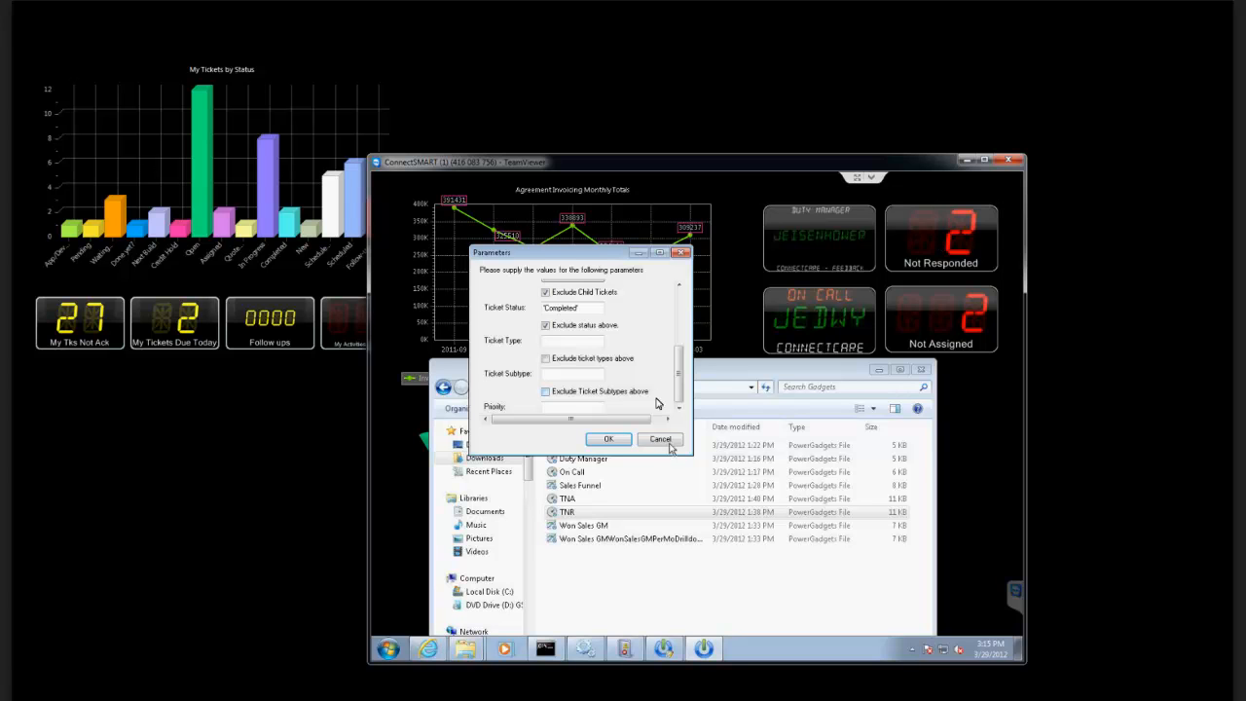
left_click(655, 441)
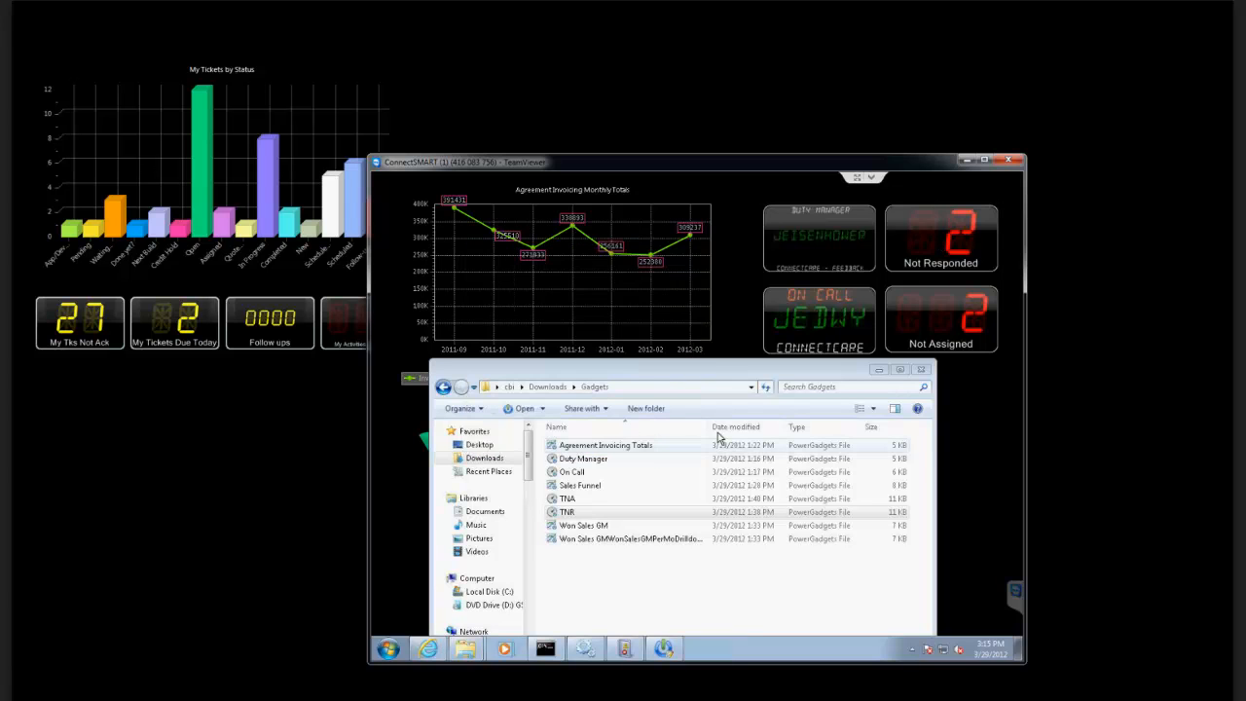
Review the Not Assigned gadget's parameters down to the ticket status, type and subtype filters, and cancel without changes.
right_click(919, 312)
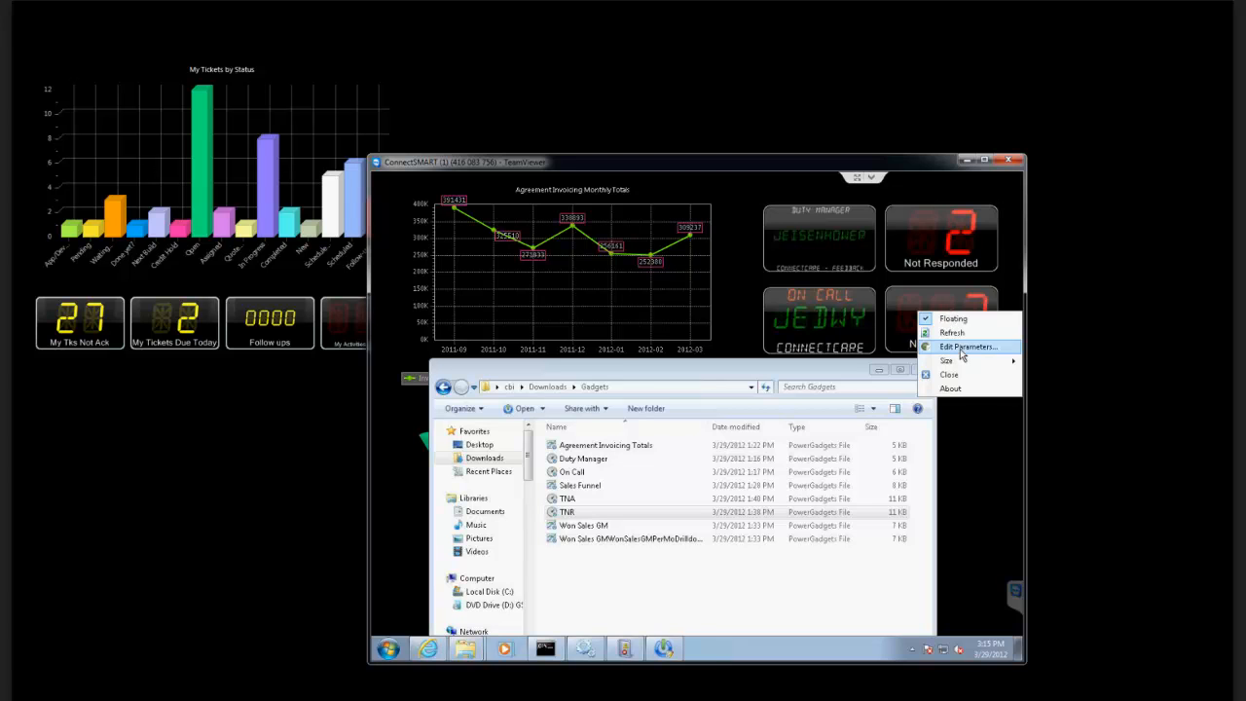
left_click(962, 348)
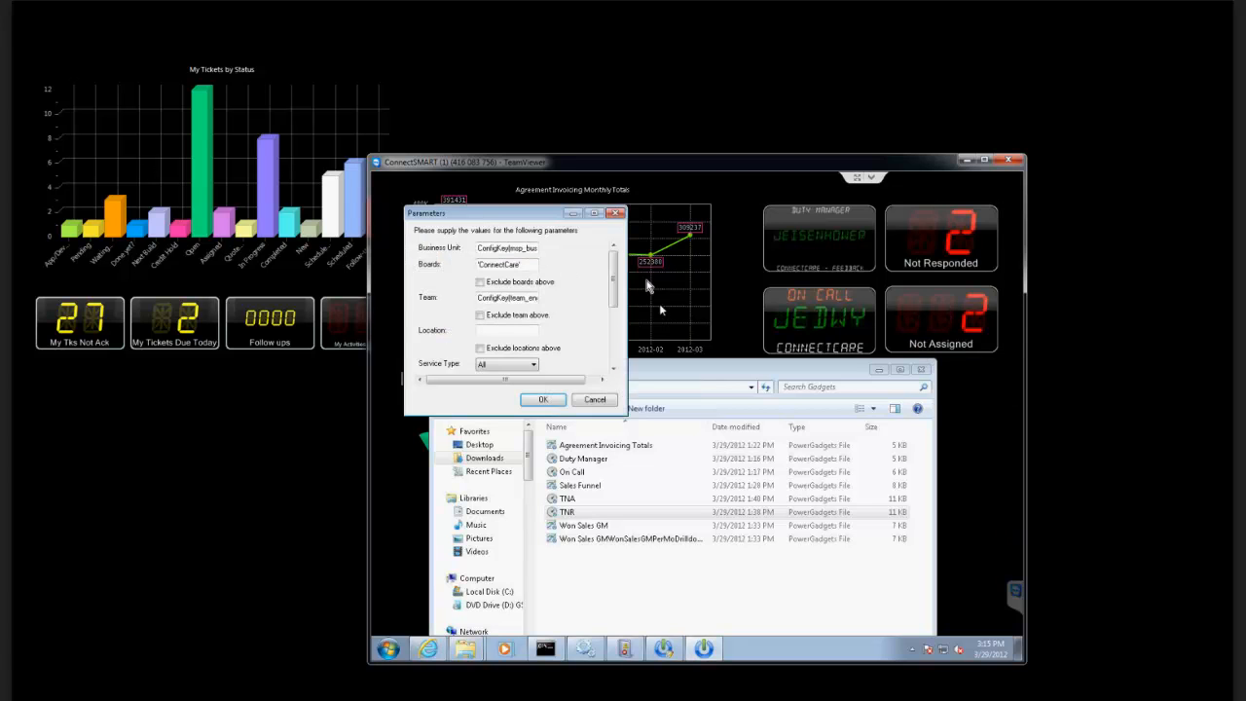
scroll(613, 283, "down", 5)
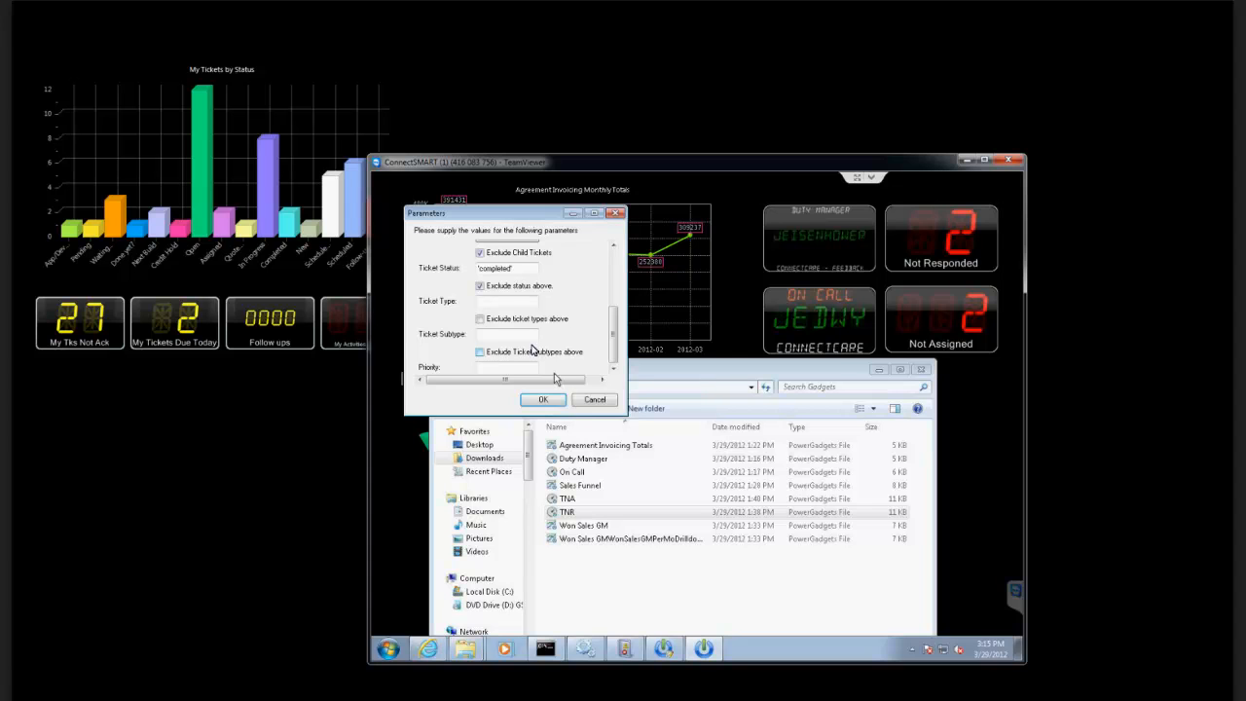
left_click_drag(537, 209, 547, 212)
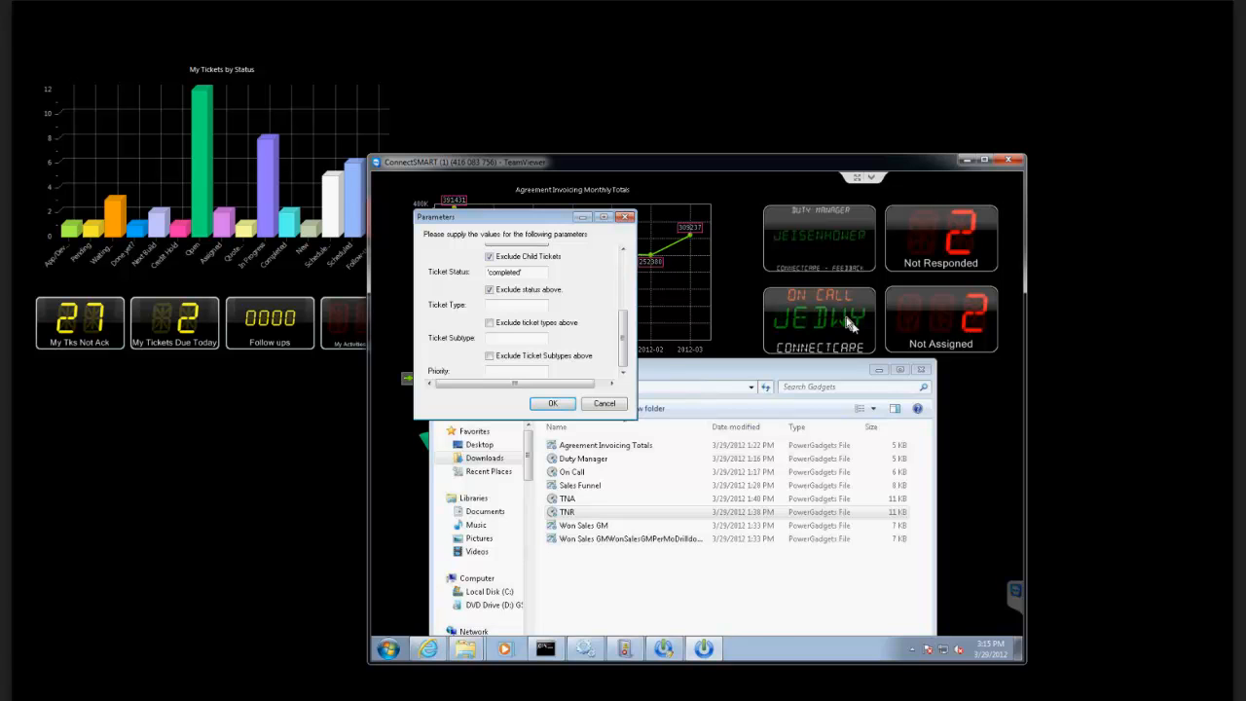
left_click(598, 408)
Run the Won Sales GM gadget from the Gadgets folder and minimize the folder window to uncover the dashboard.
left_click(583, 527)
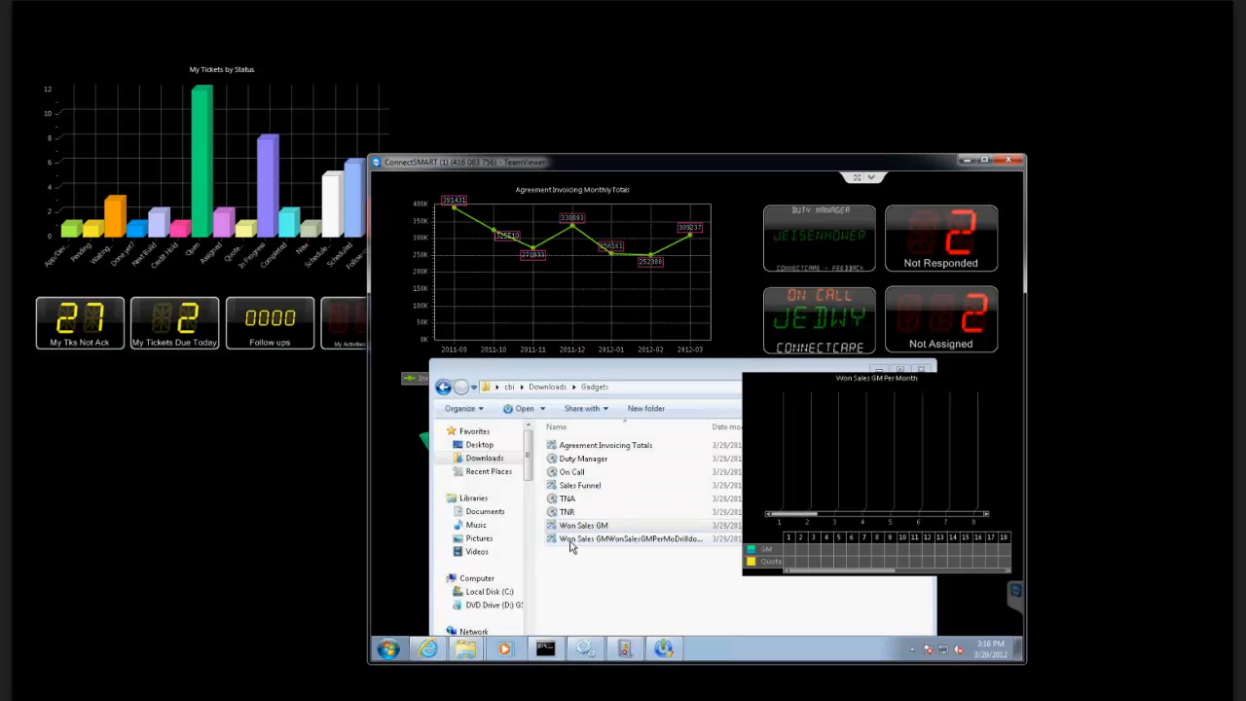
left_click(876, 370)
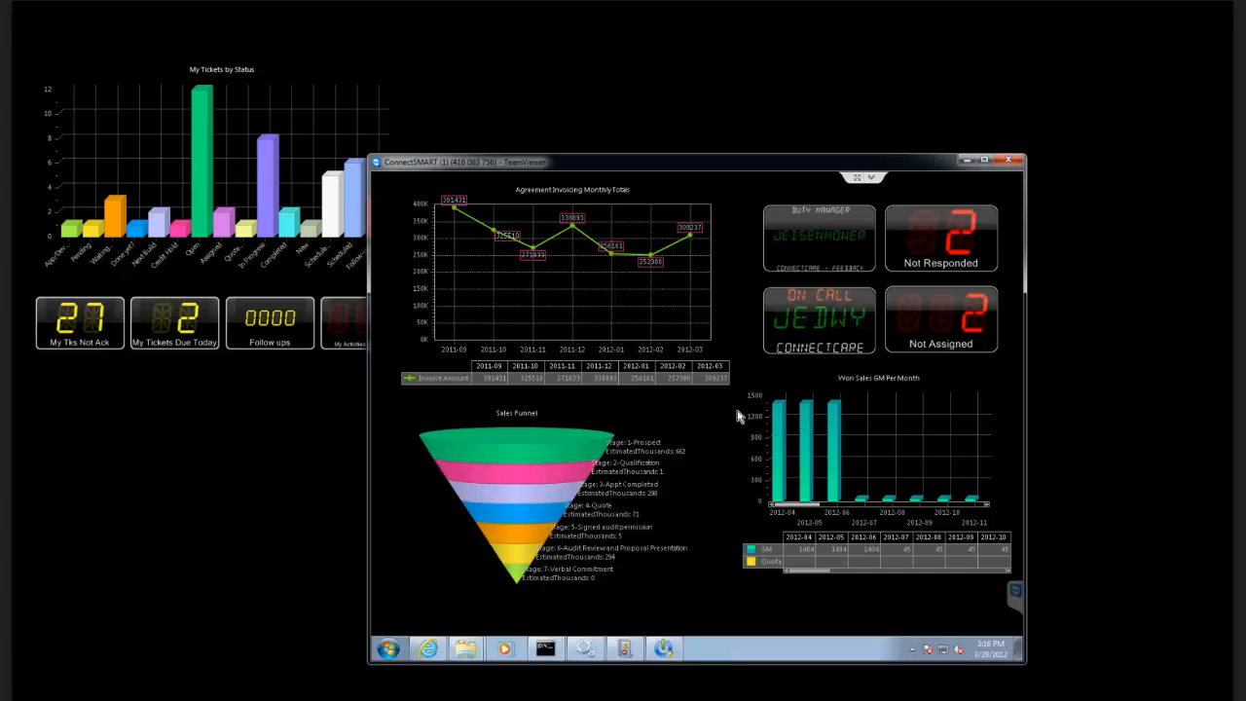
Switch to PowerGadgets Creator and look through the Service gadgets to the end of the list and back.
left_click(662, 650)
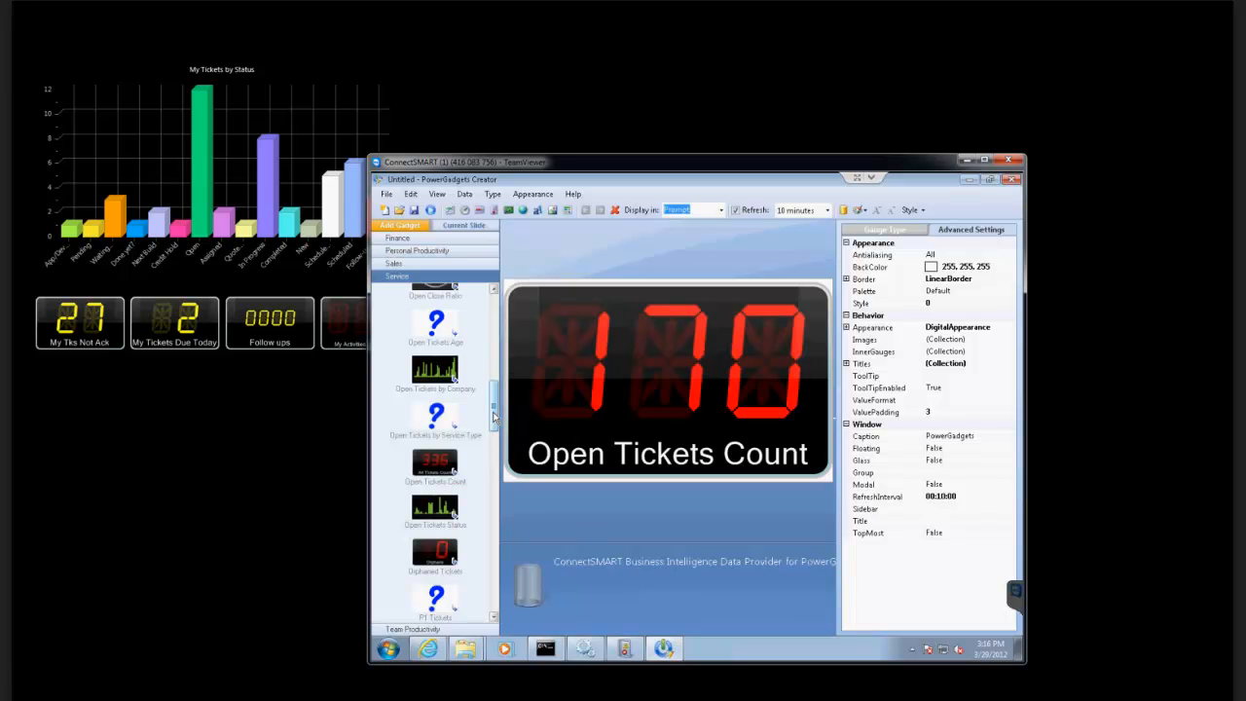
left_click_drag(494, 417, 492, 596)
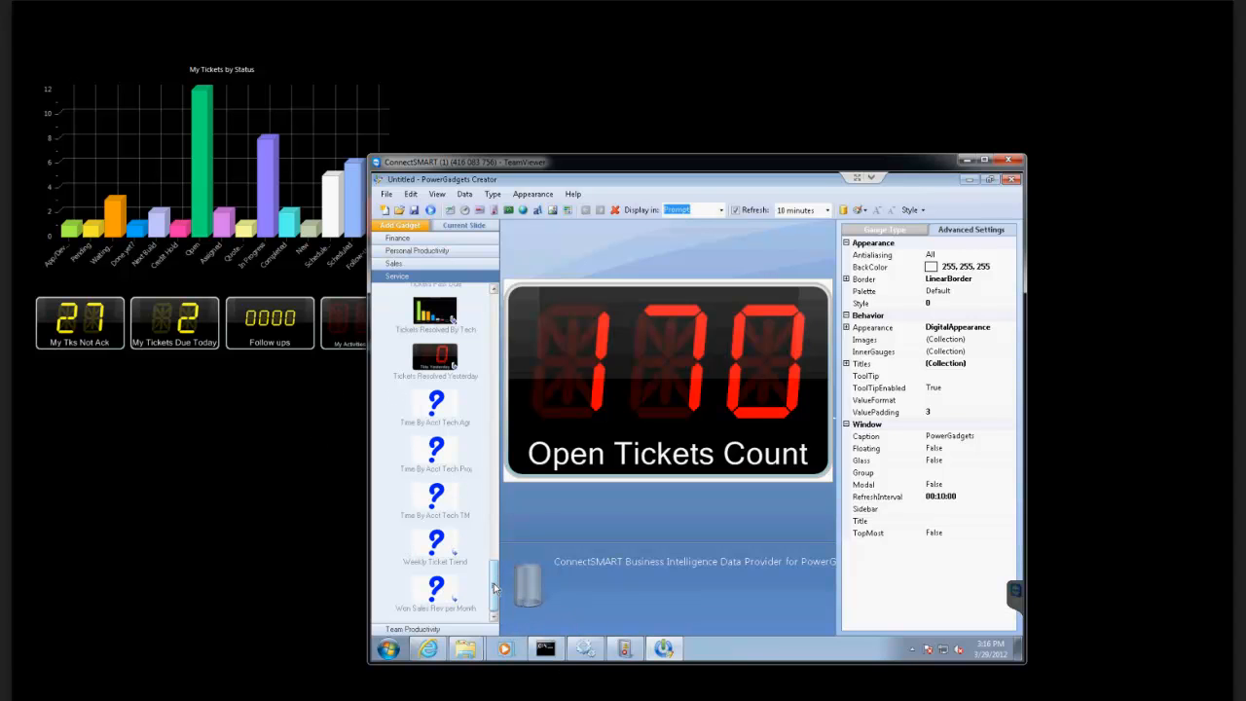
left_click_drag(494, 587, 493, 584)
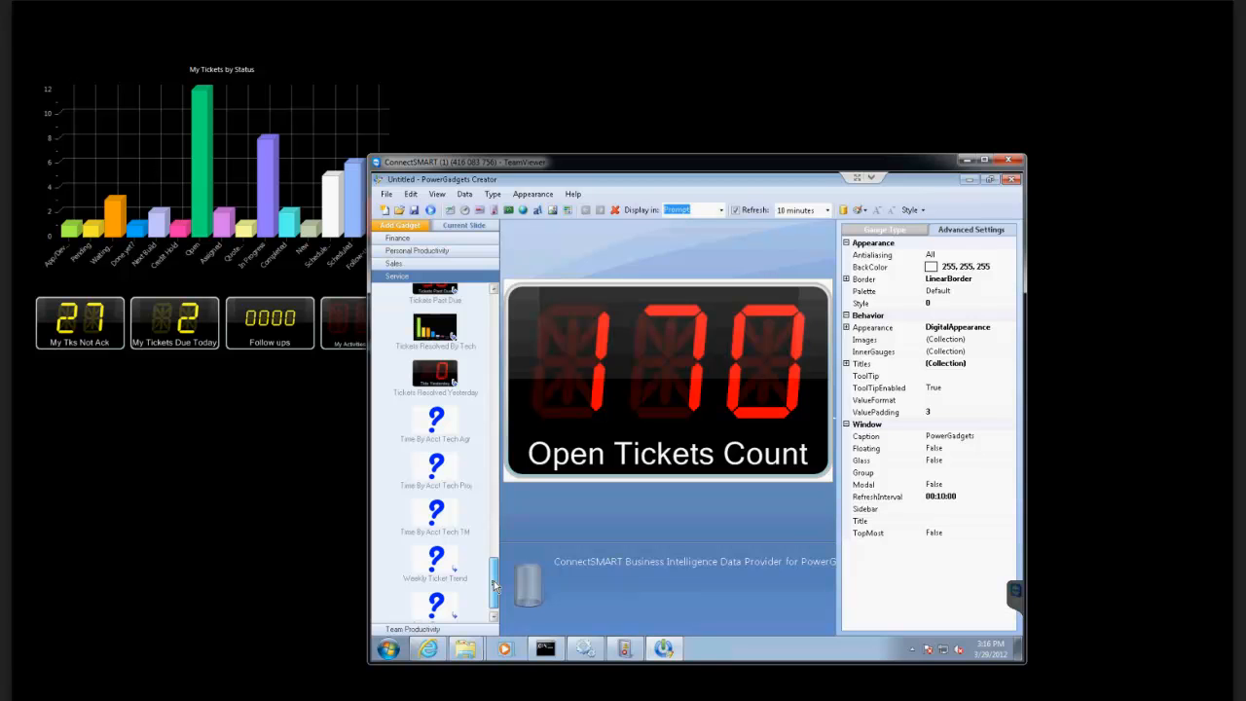
left_click_drag(494, 584, 496, 417)
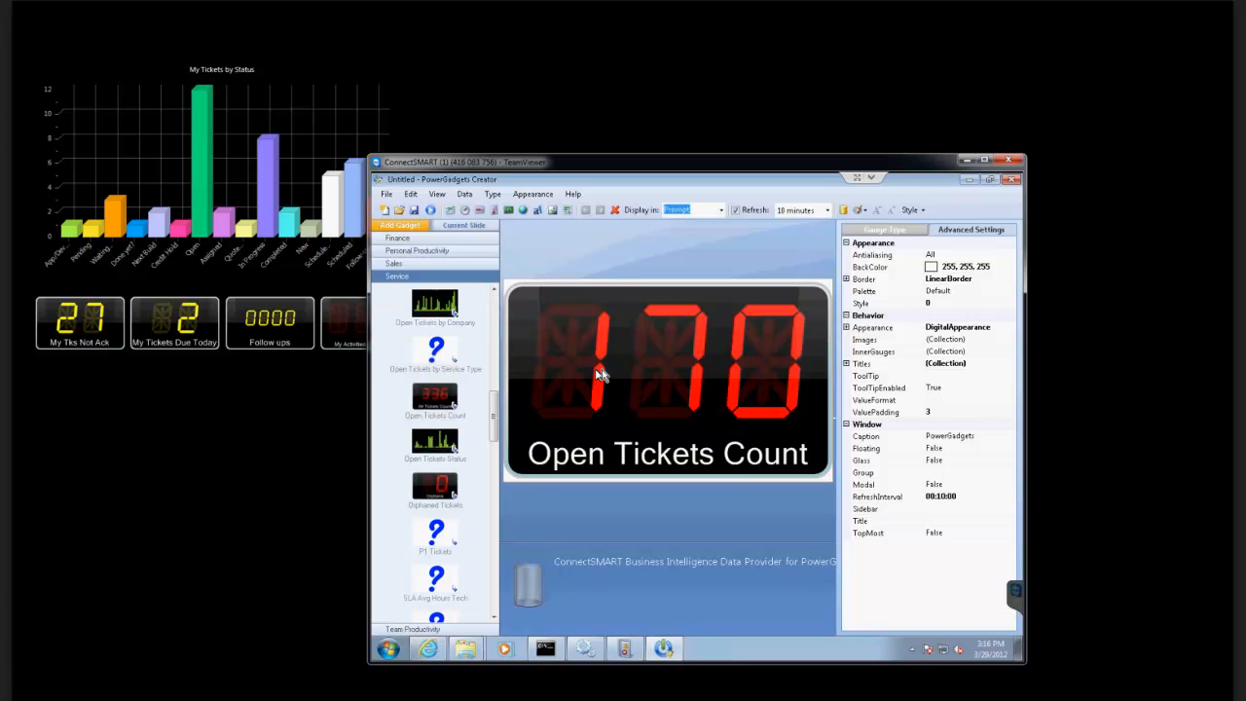
Review the boards and type settings in the Open Tickets Count gadget's data parameters and cancel without changes.
left_click(466, 195)
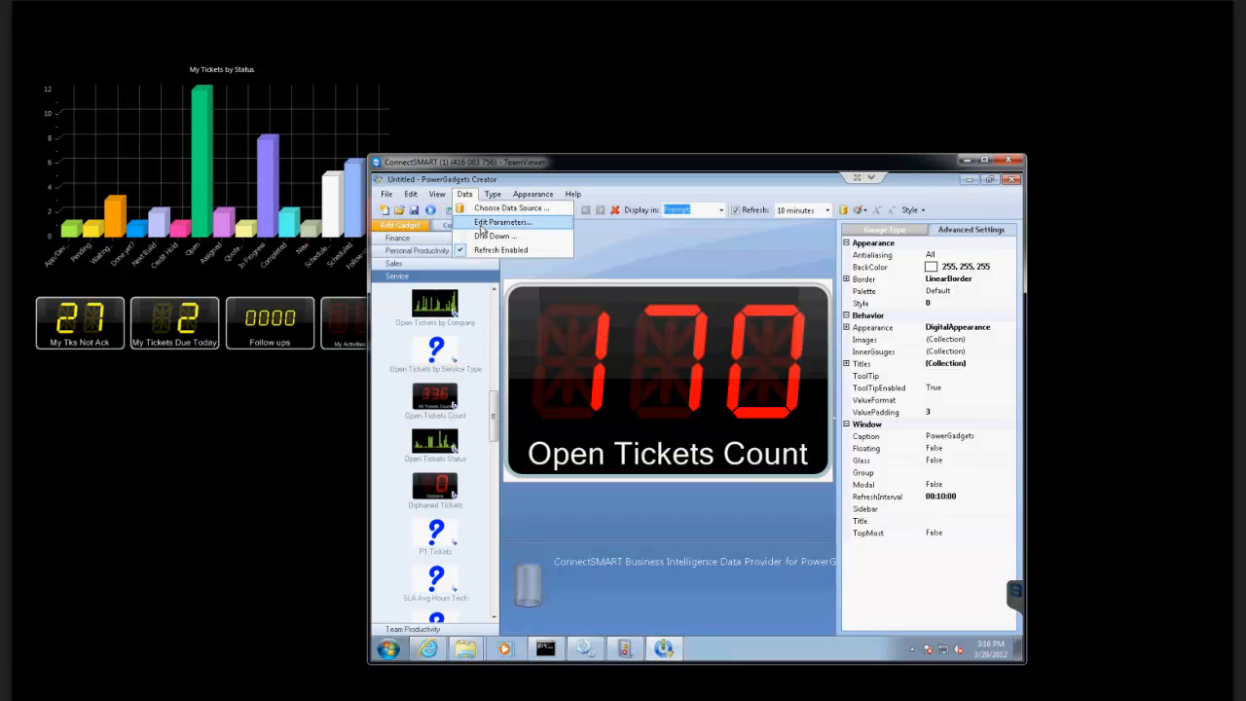
left_click(481, 223)
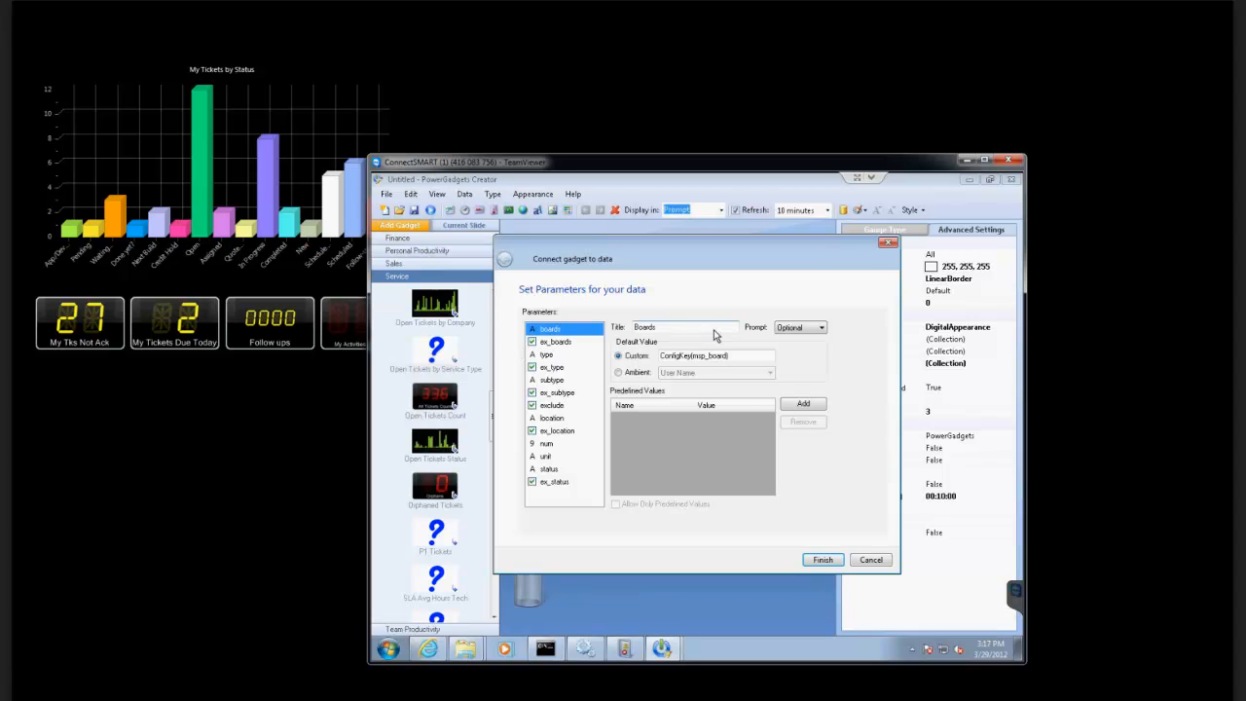
left_click(550, 354)
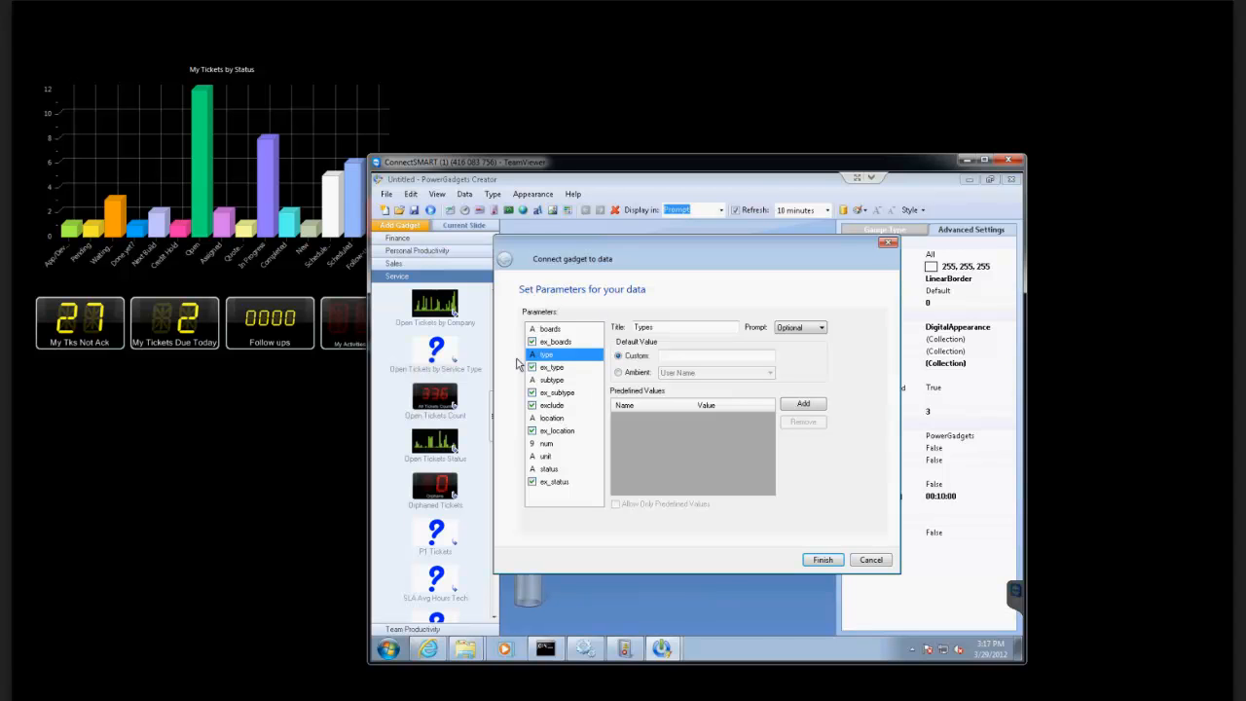
left_click(870, 561)
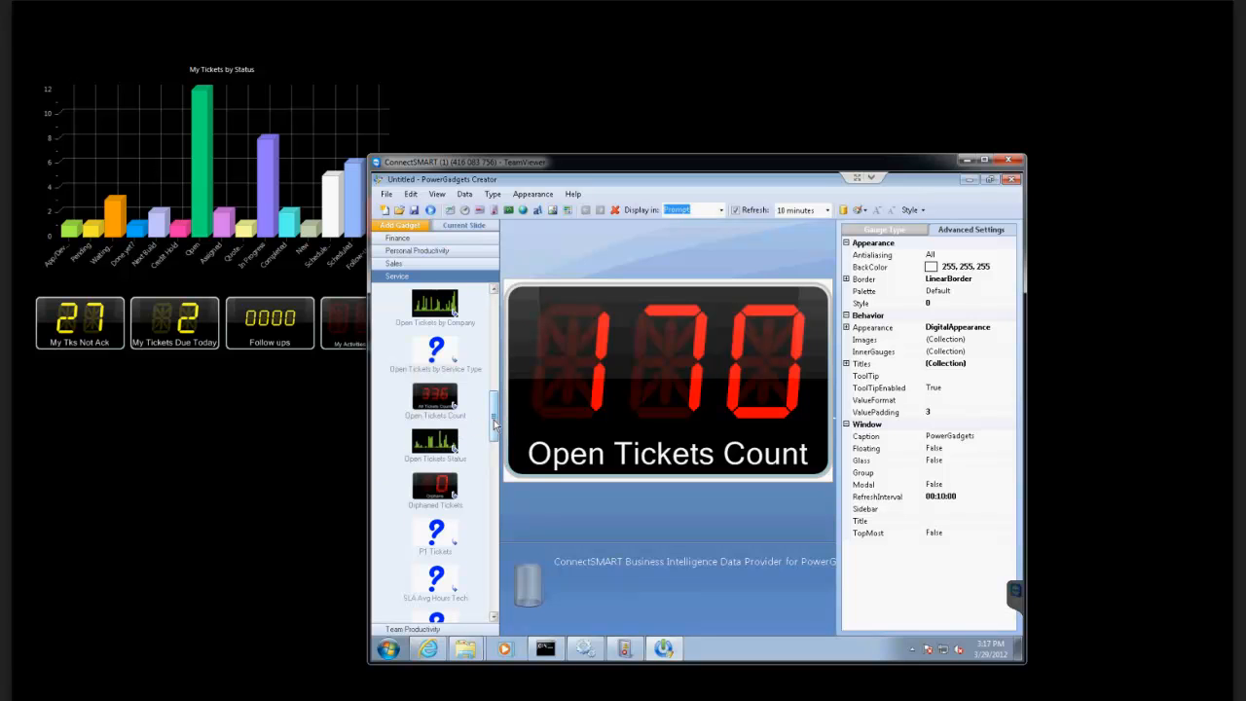
Look further through the Service gadgets past the SLA ones and minimize the remote session window.
left_click_drag(494, 423, 494, 444)
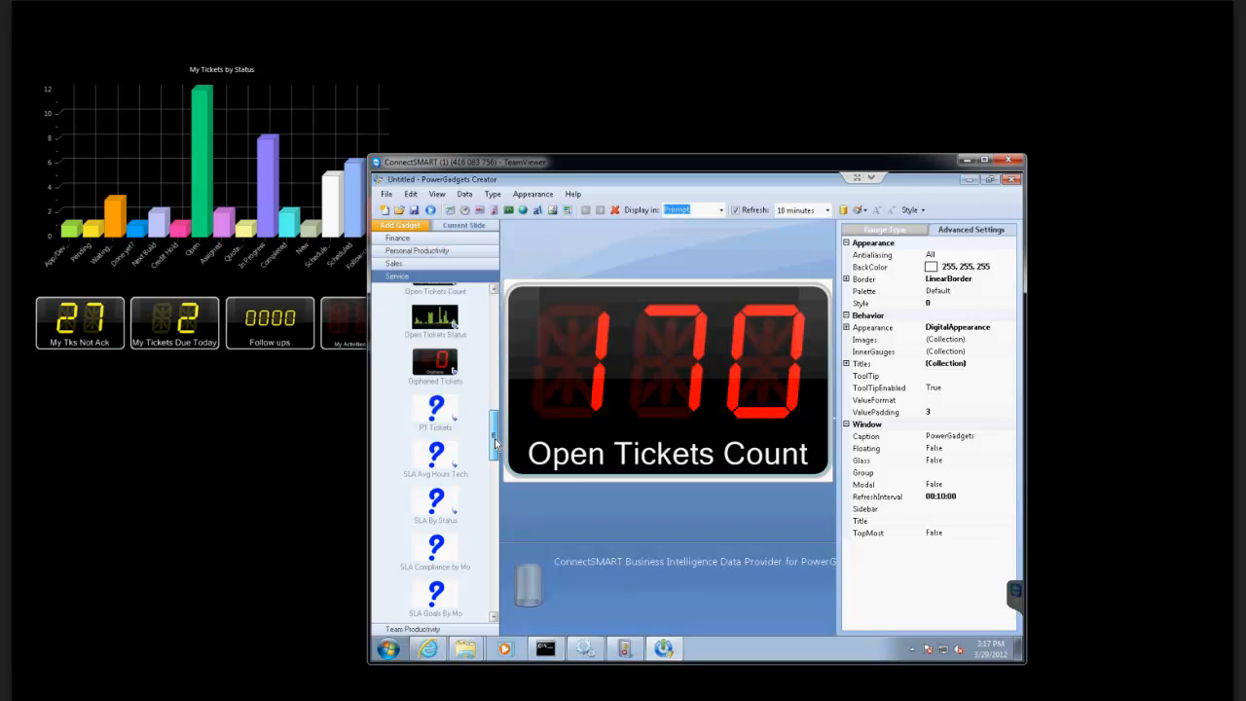
left_click_drag(494, 443, 504, 478)
left_click(966, 161)
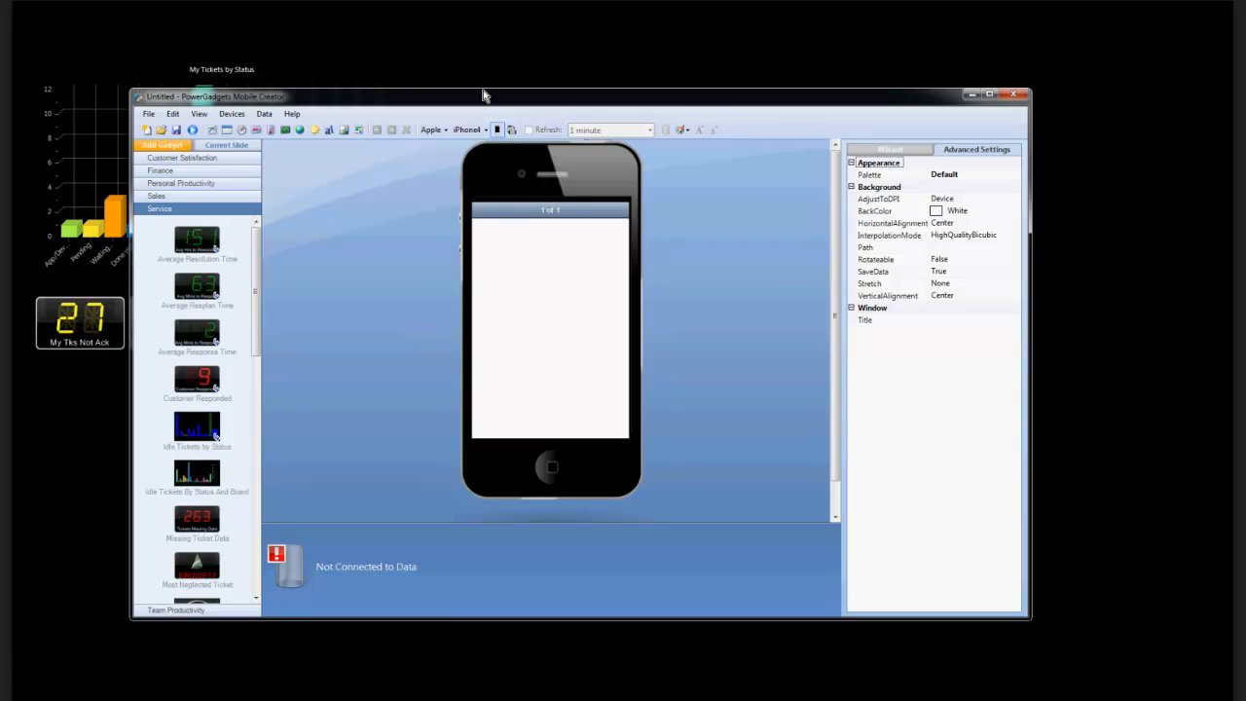
Move the PowerGadgets Mobile Creator window up and enlarge it toward the lower edge of the desktop.
left_click_drag(483, 90, 484, 53)
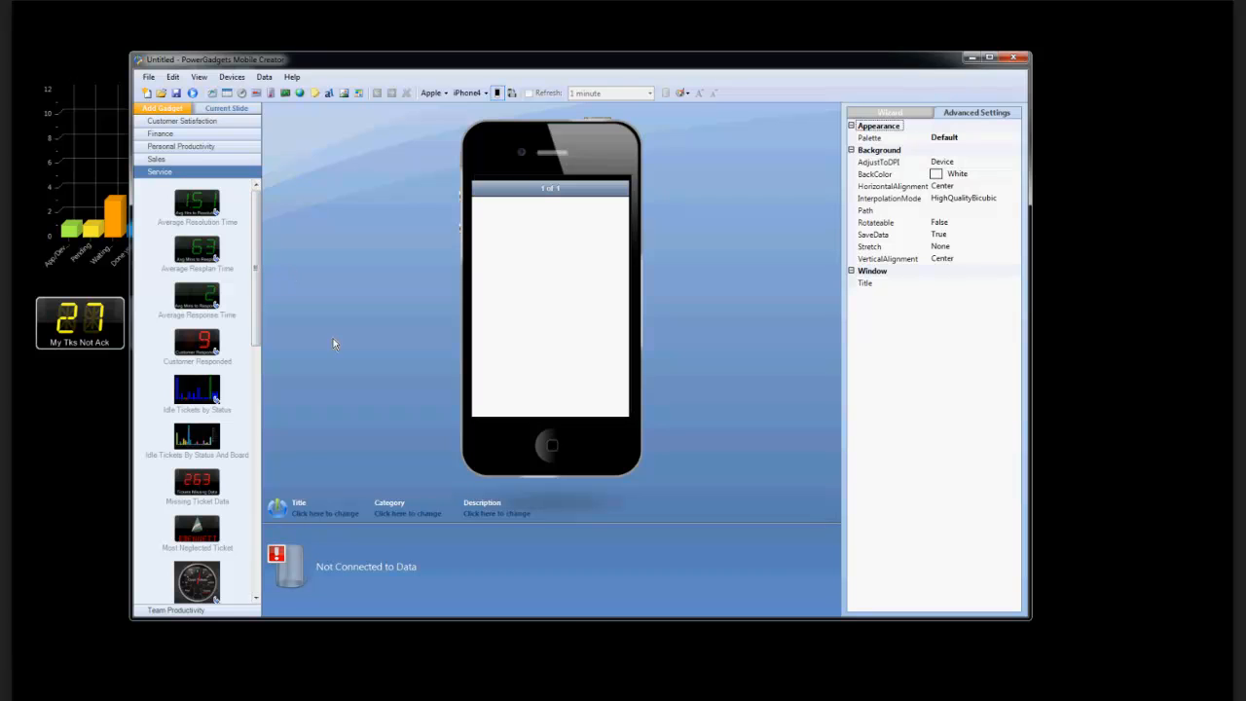
left_click_drag(1030, 626, 1126, 696)
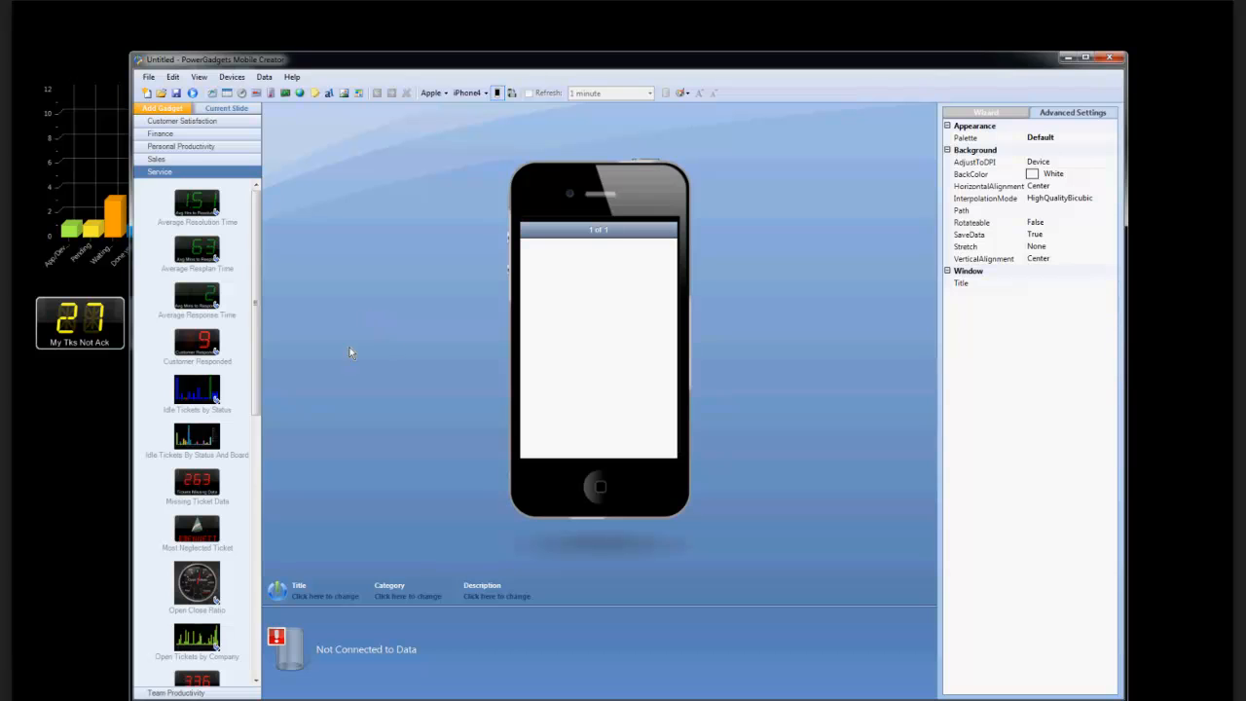
scroll(250, 253, "down", 2)
scroll(250, 253, "up", 2)
Preview the mobile layout on the Blackberry Curve and Motorola Droid, and return to the Apple iPhone4.
left_click(224, 79)
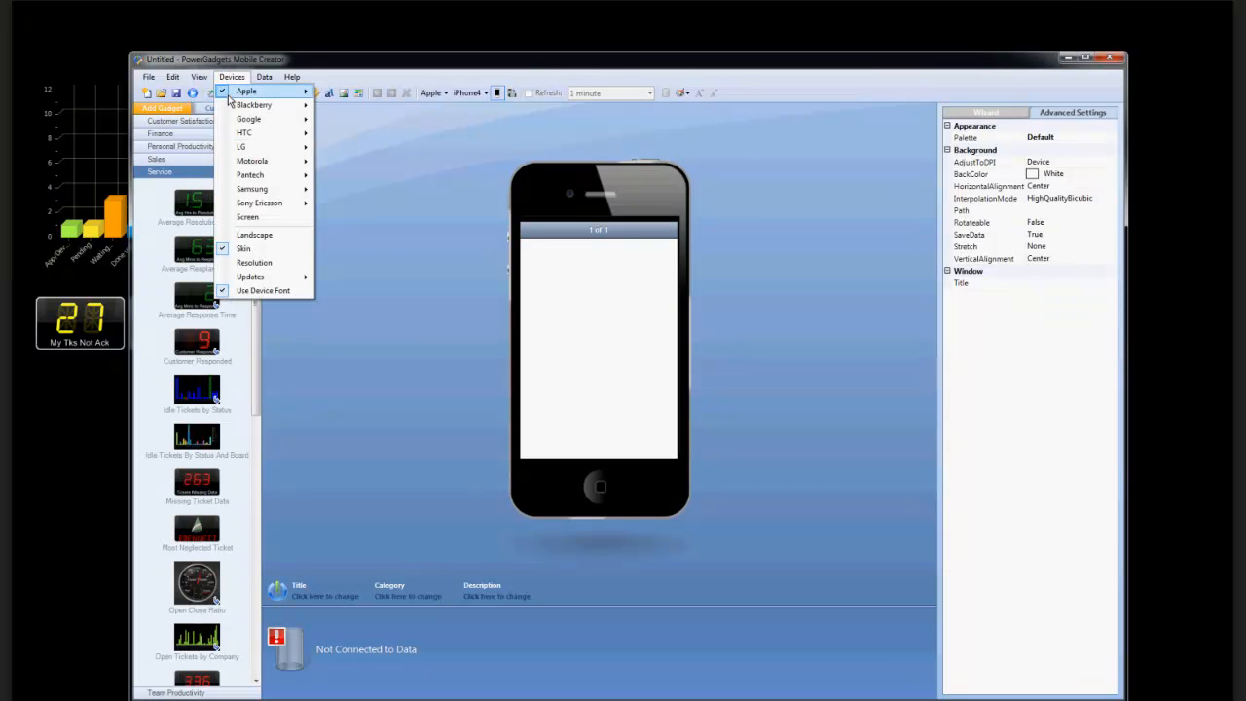
mouse_move(232, 105)
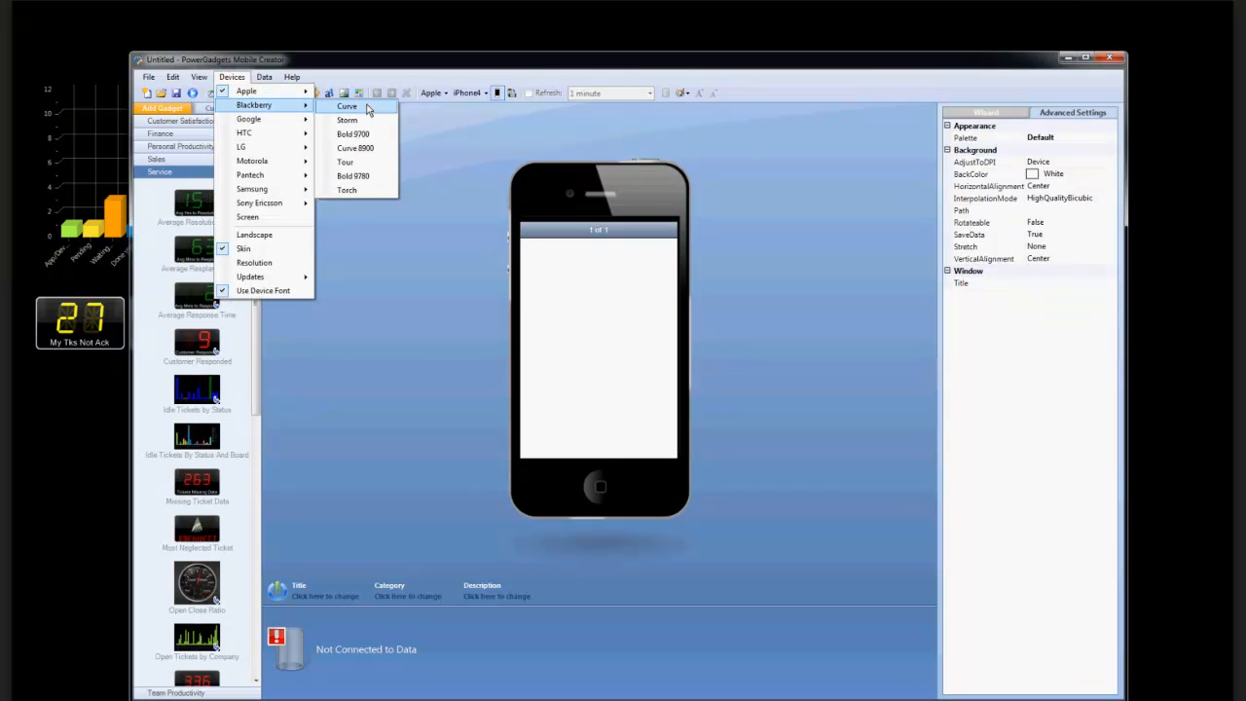
left_click(368, 109)
left_click(232, 77)
mouse_move(251, 162)
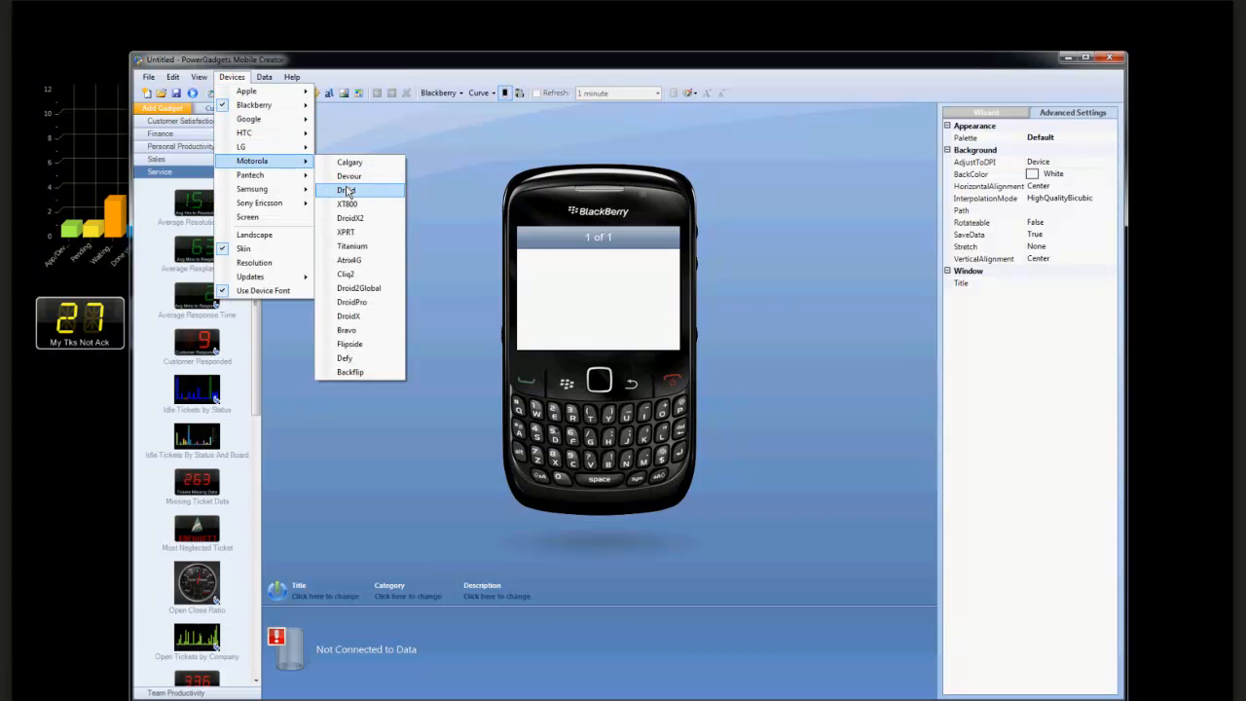
left_click(346, 191)
left_click(231, 77)
mouse_move(246, 90)
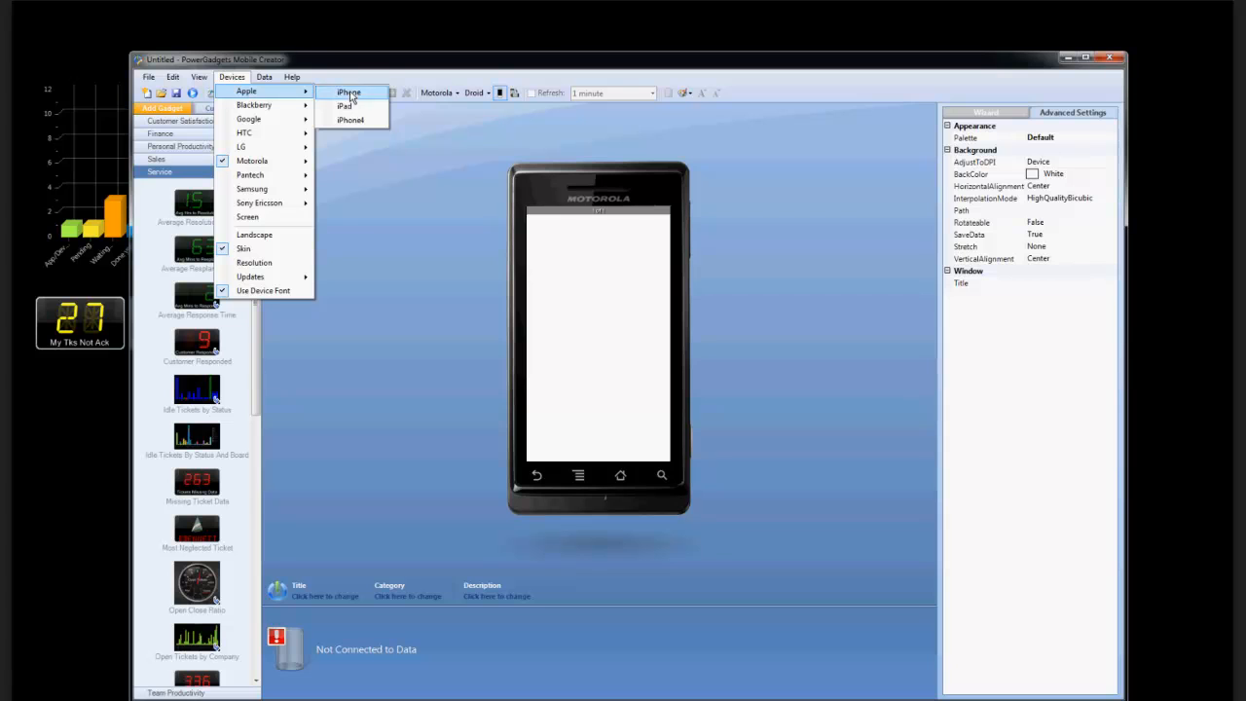
left_click(348, 120)
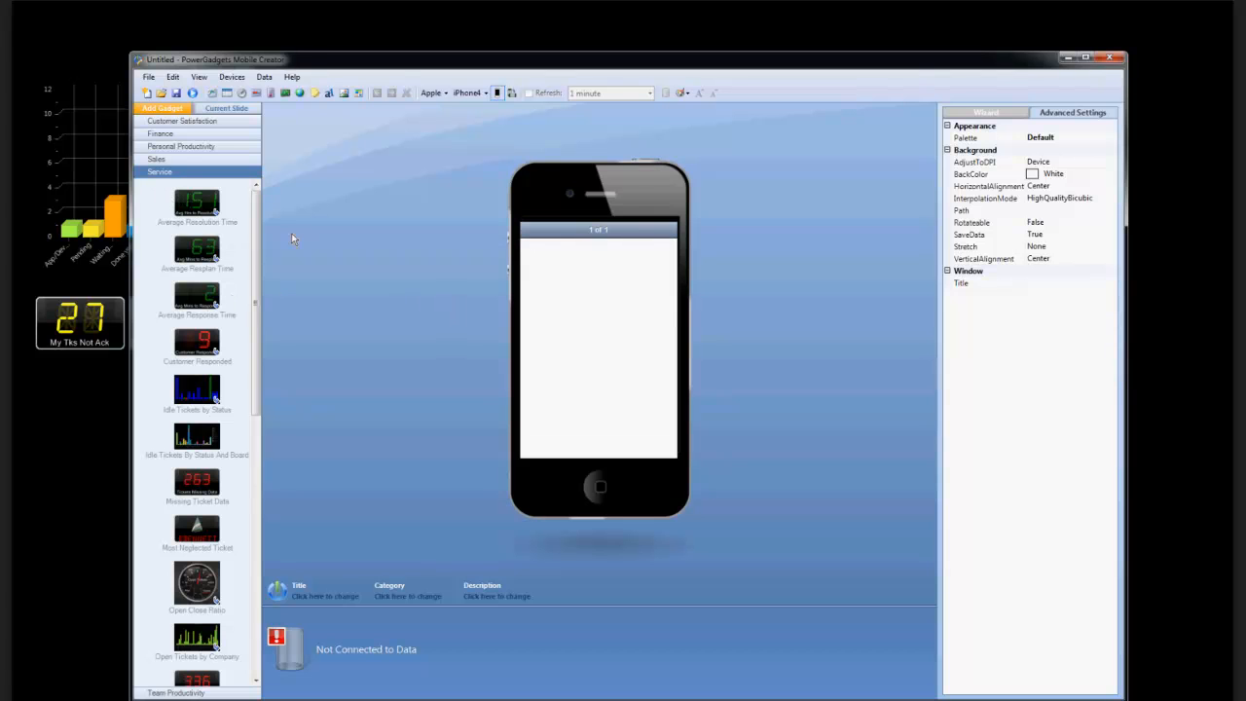
Try to add the Average Resolution Time gadget to the empty iPhone4 slide.
double_click(205, 214)
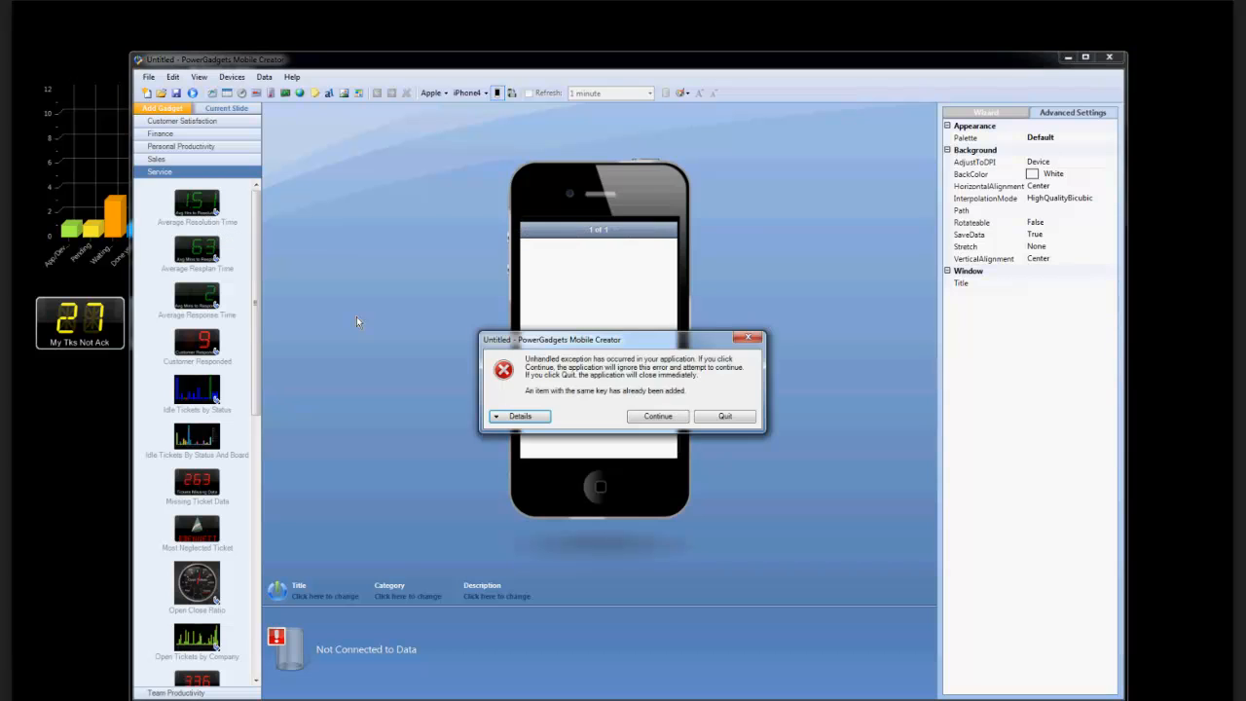
left_click(667, 418)
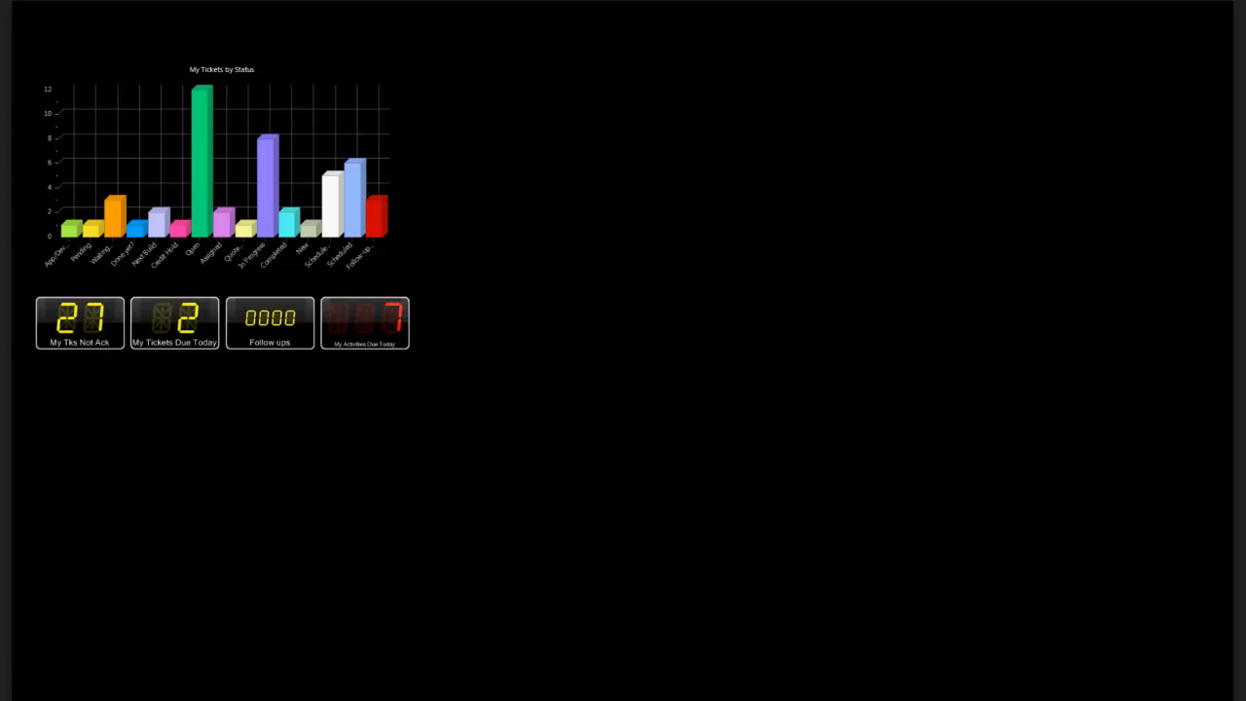
Add a second slide to the mobile layout and place the Average Response Time gadget on it.
left_click_drag(364, 697, 646, 95)
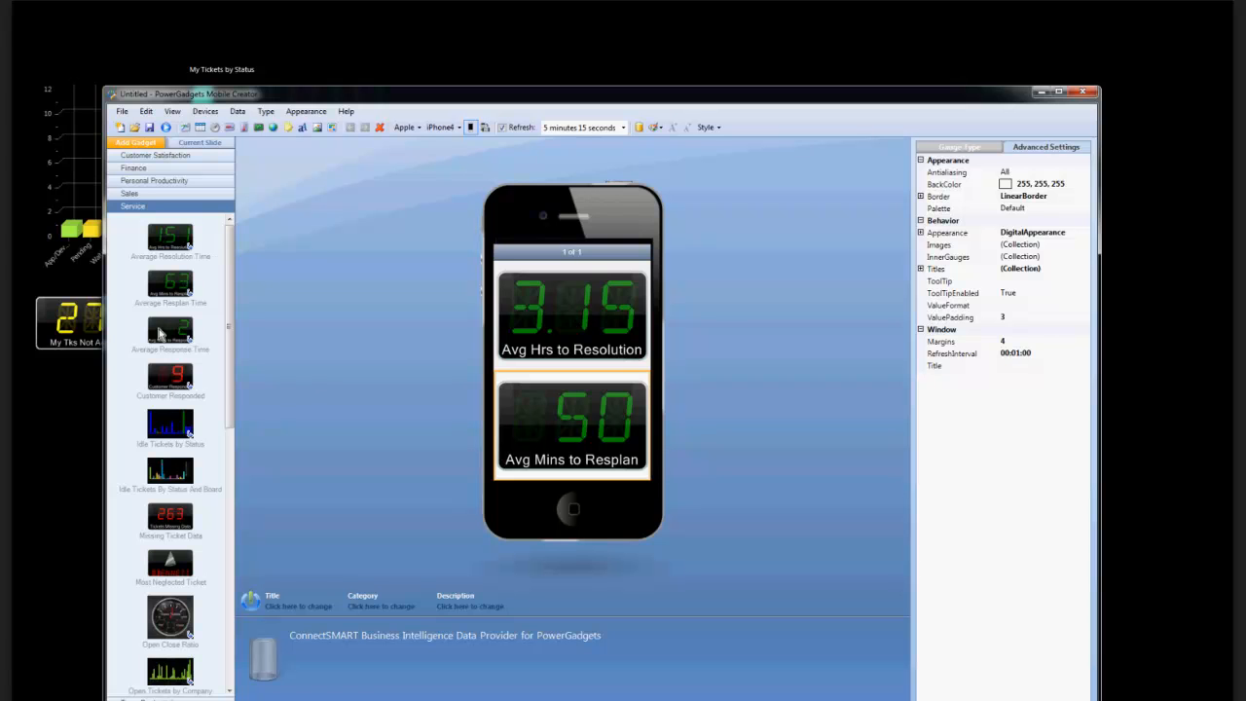
left_click(200, 142)
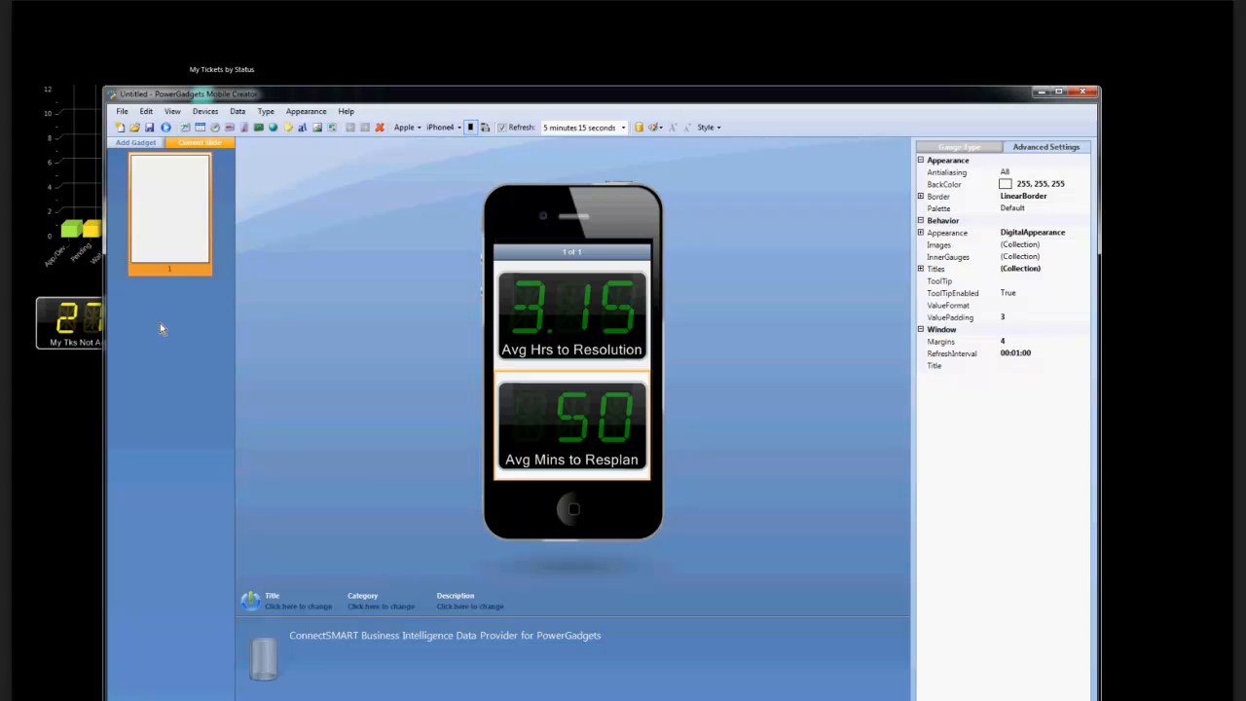
left_click(146, 111)
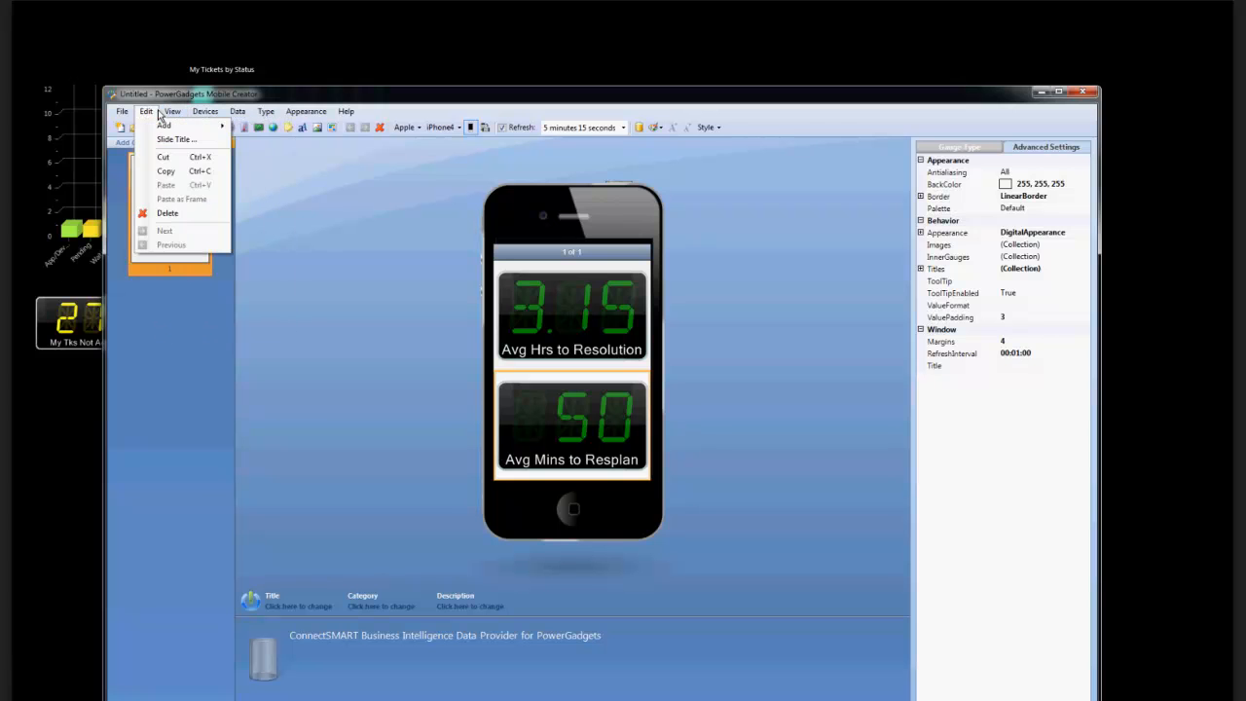
mouse_move(206, 129)
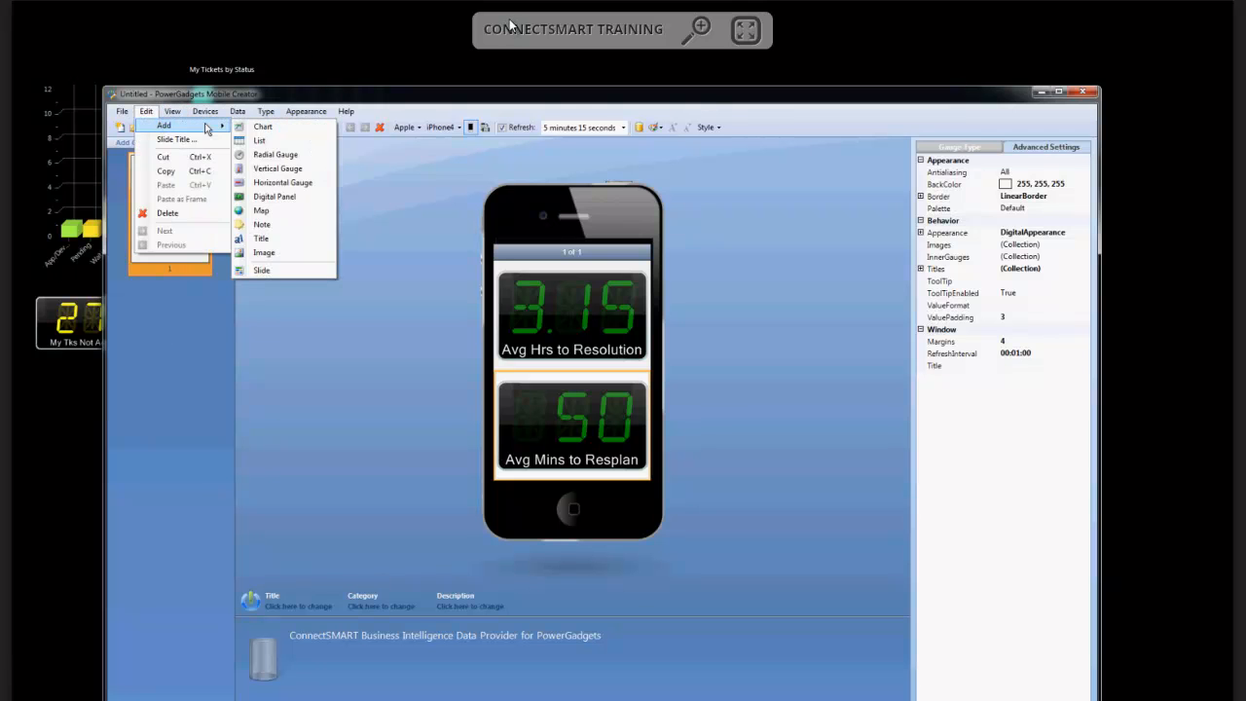
left_click(255, 271)
left_click(139, 144)
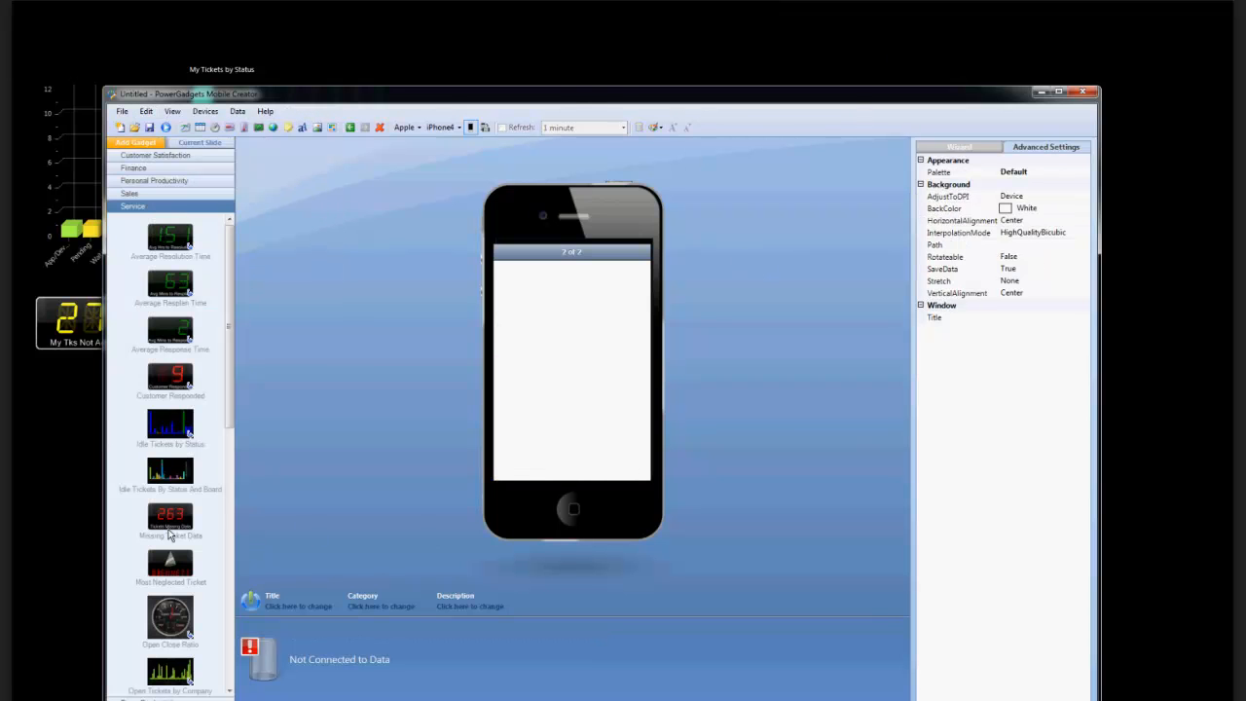
double_click(166, 325)
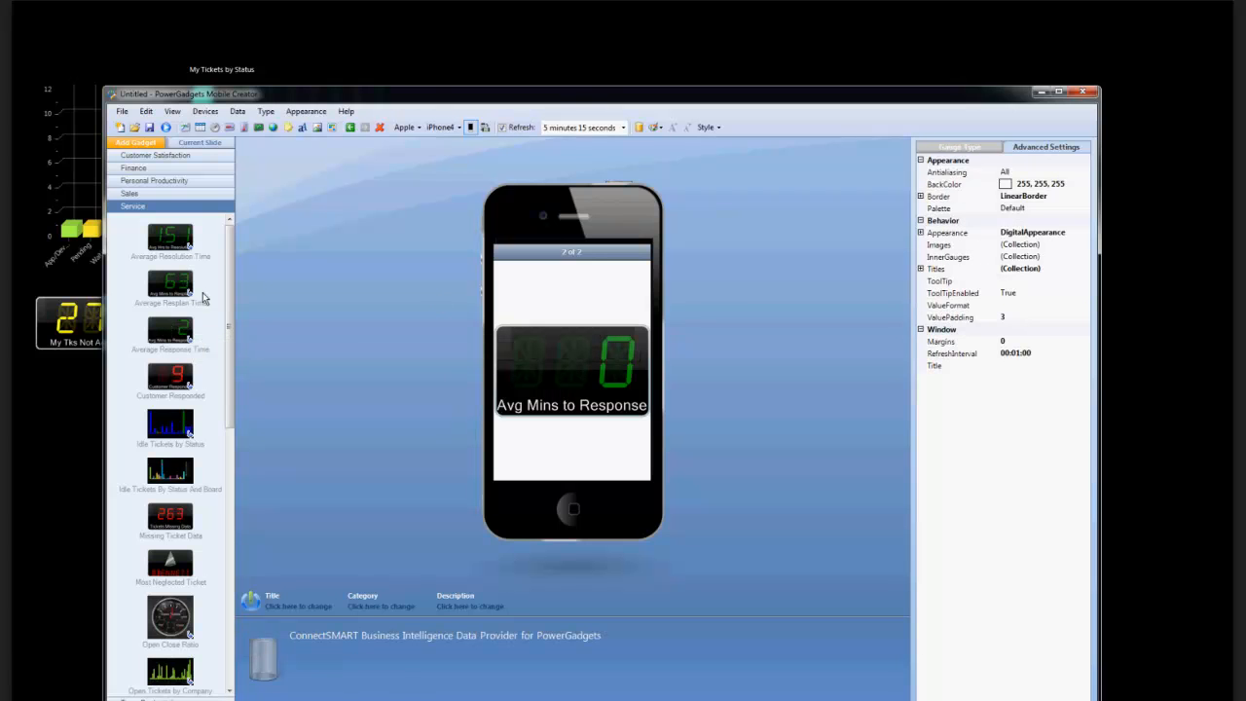
Switch back and forth between slides 1 and 2 to compare their gadgets, ending on slide 1.
left_click(199, 143)
left_click(183, 208)
left_click(177, 346)
left_click(185, 226)
left_click(183, 325)
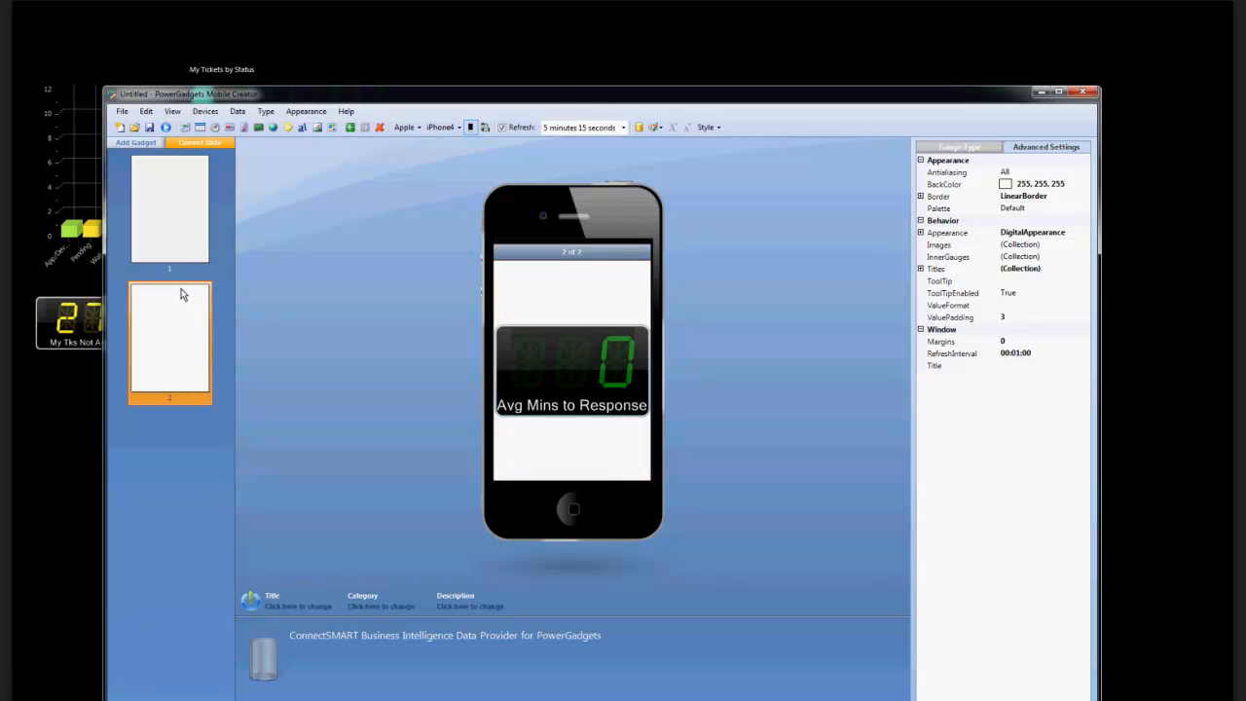
left_click(179, 225)
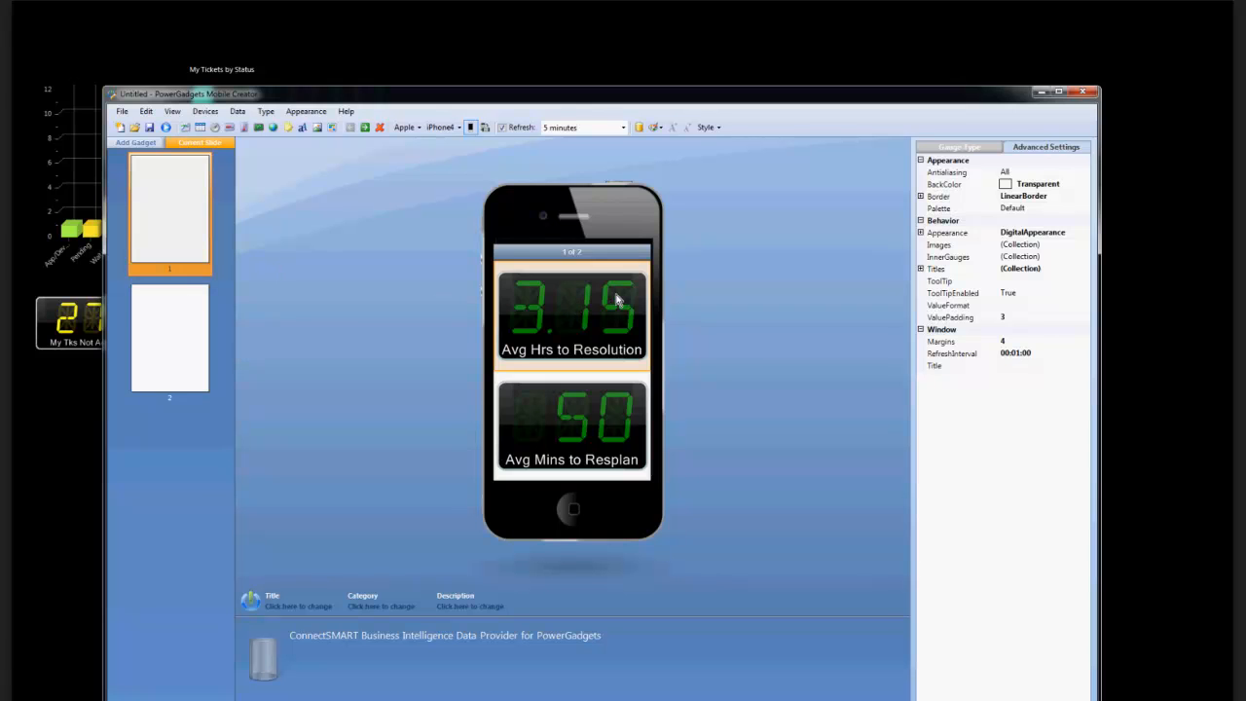
left_click(155, 352)
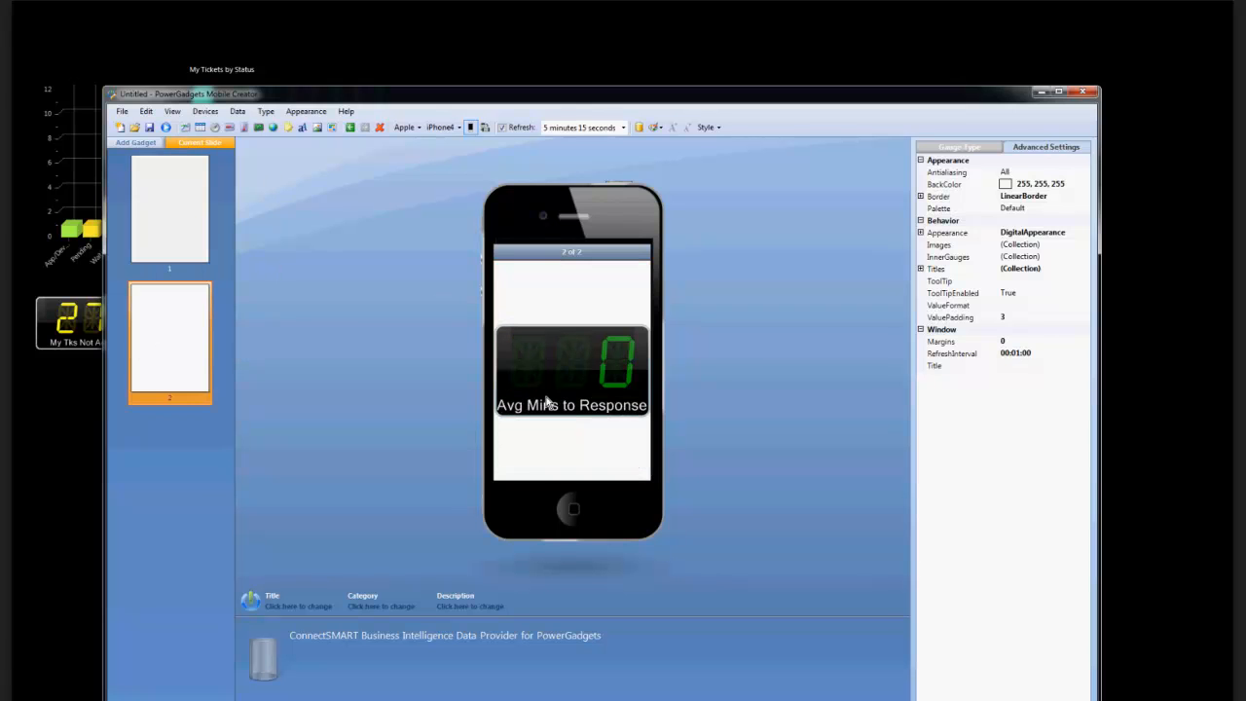
left_click(170, 214)
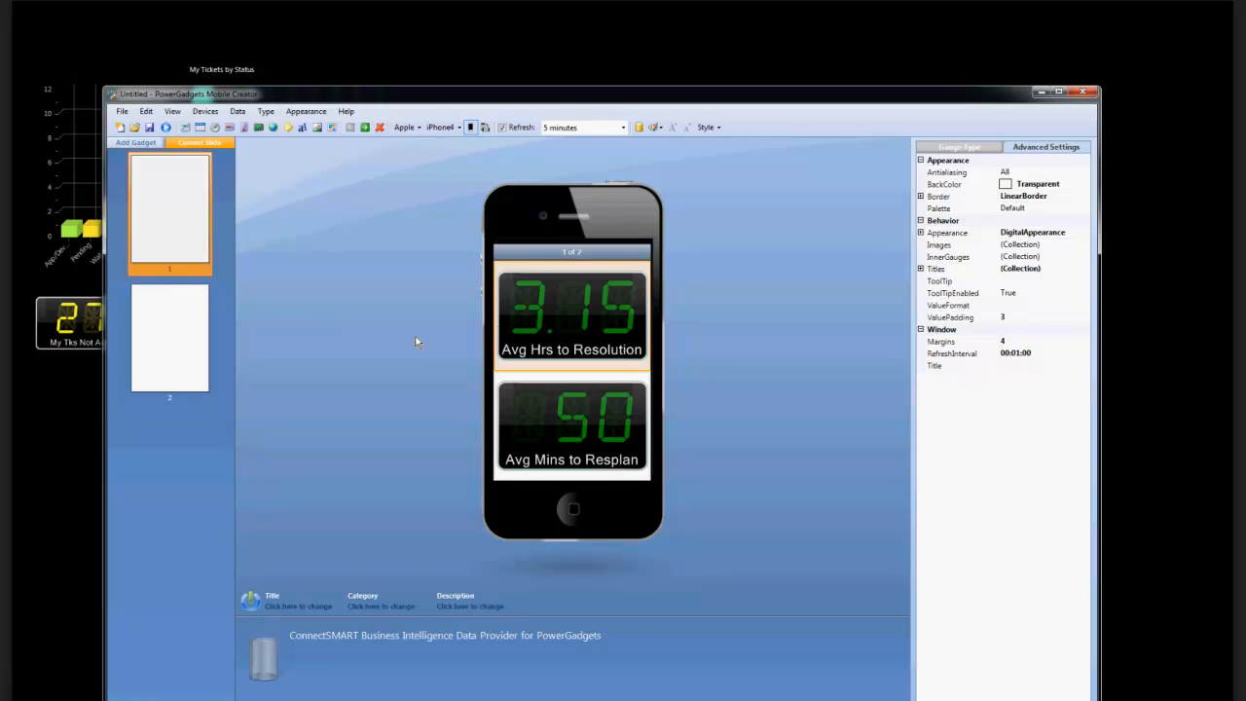
Save the two-slide mobile gadget as "mobile" in the g2 folder on the Desktop.
left_click(137, 142)
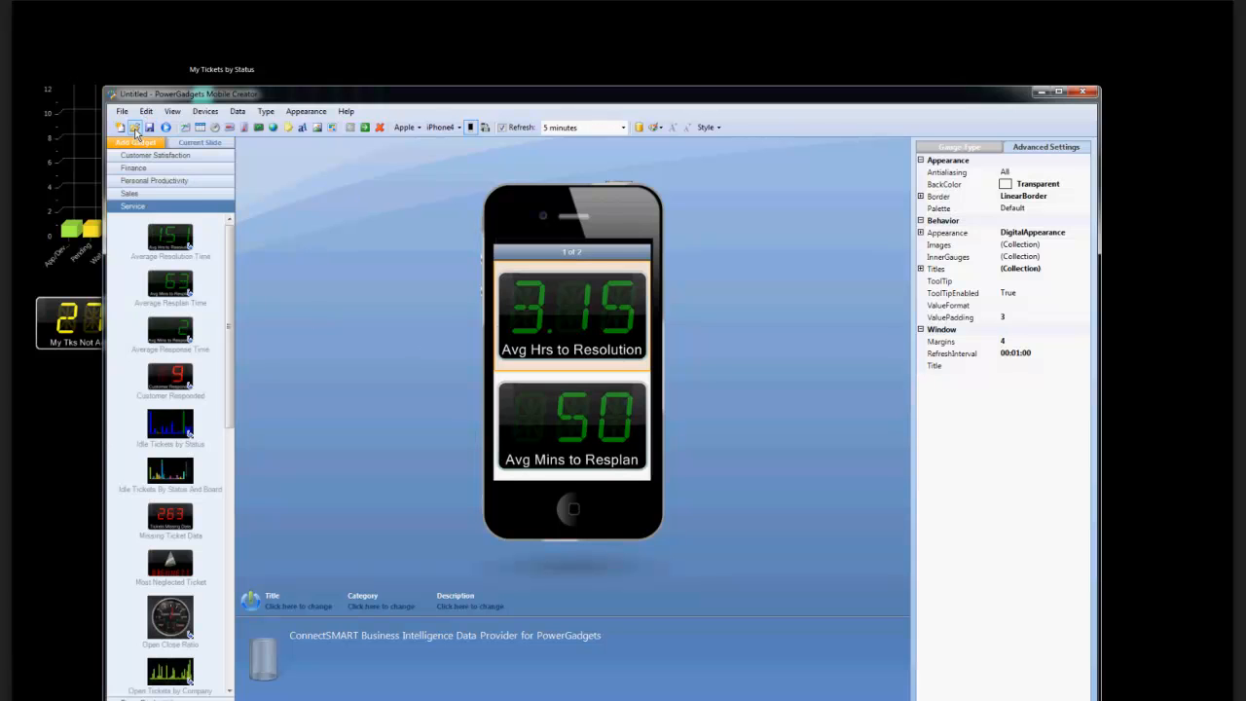
left_click(122, 111)
left_click(147, 172)
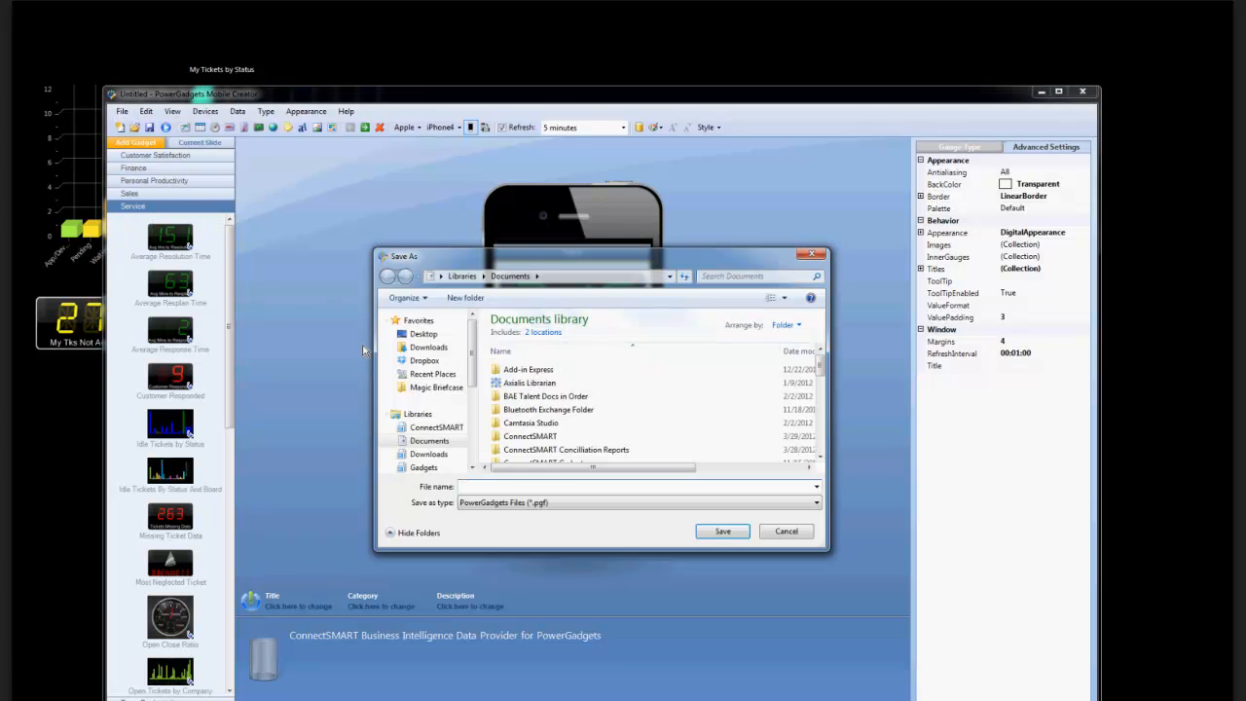
left_click(421, 334)
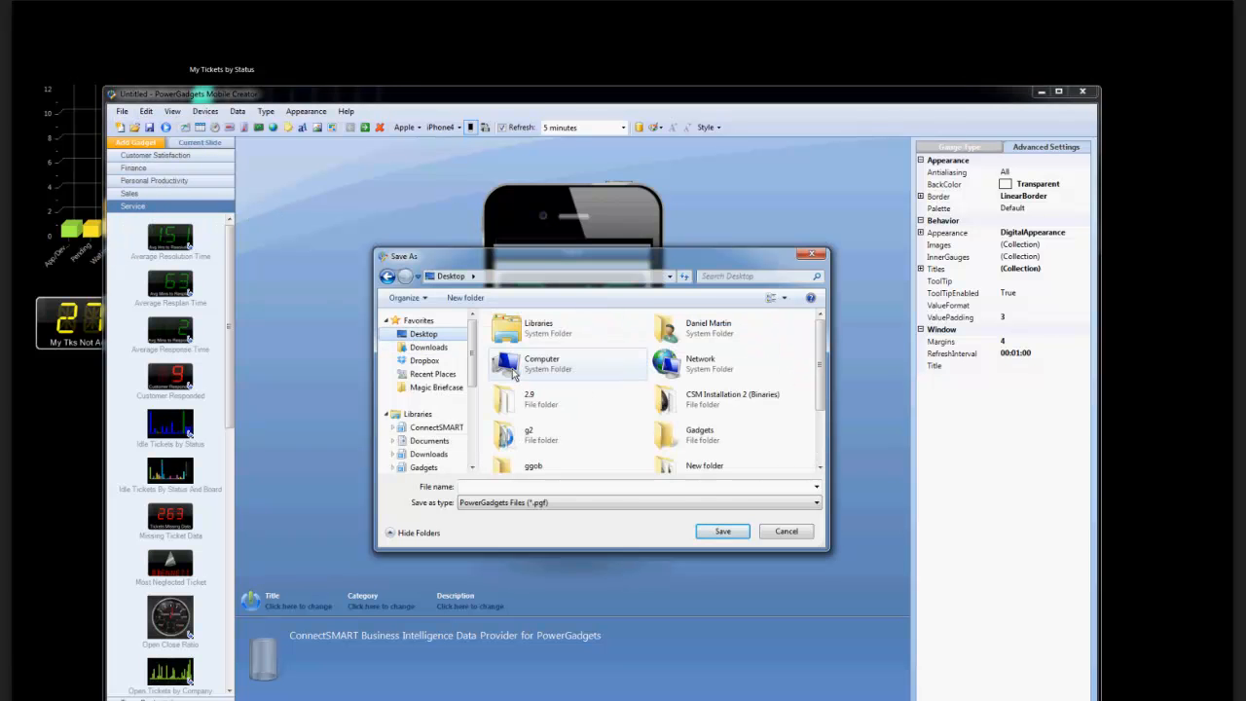
double_click(522, 436)
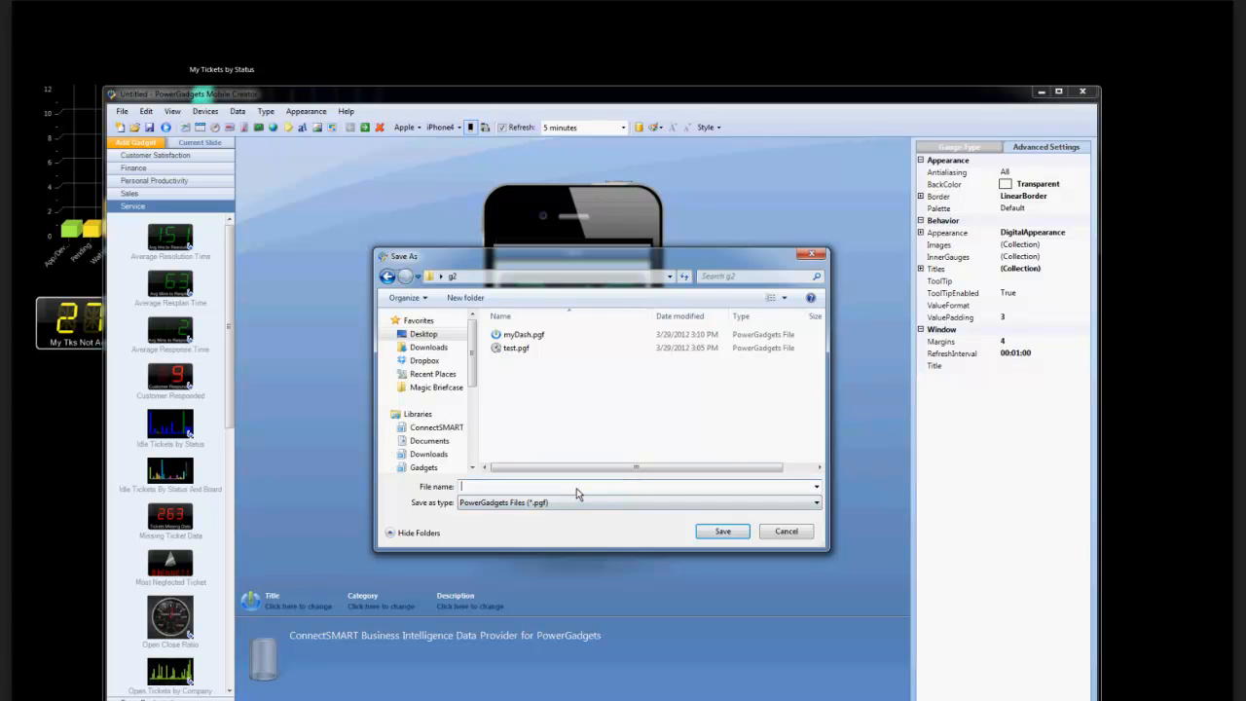
type("mobile")
left_click(724, 531)
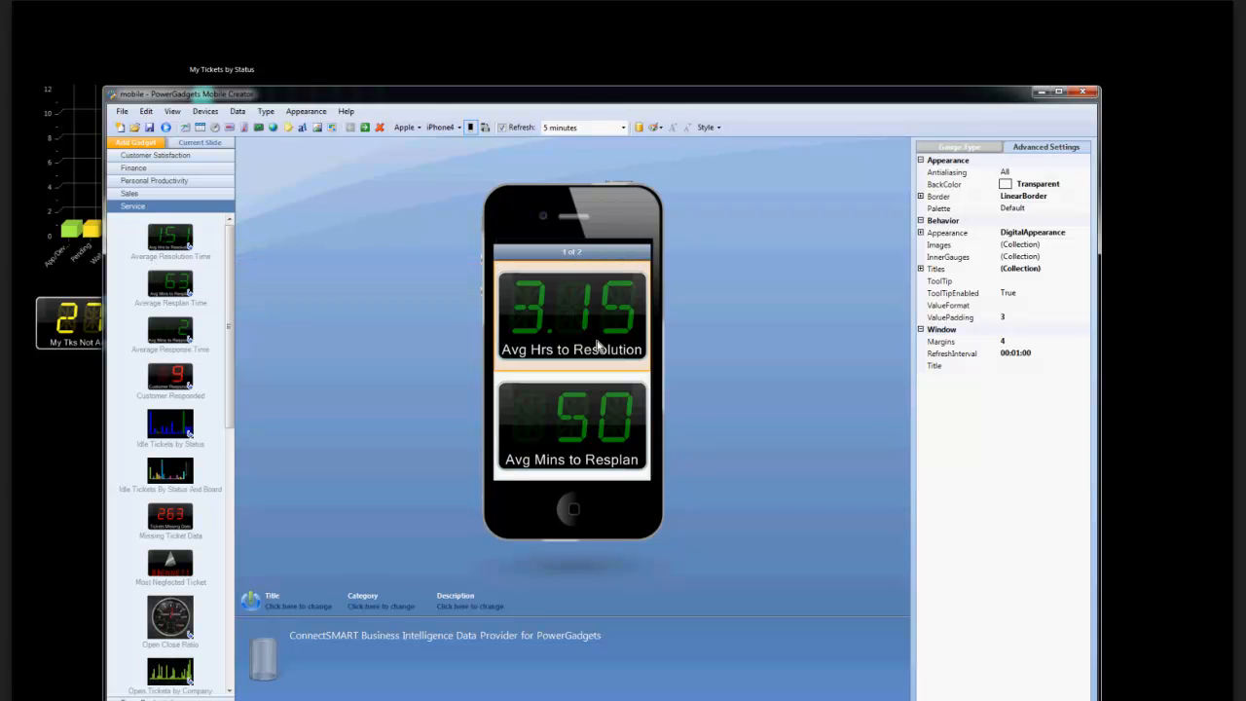
Show the Personal Productivity gadgets and switch the mobile layout's device to the Apple iPad.
left_click(573, 428)
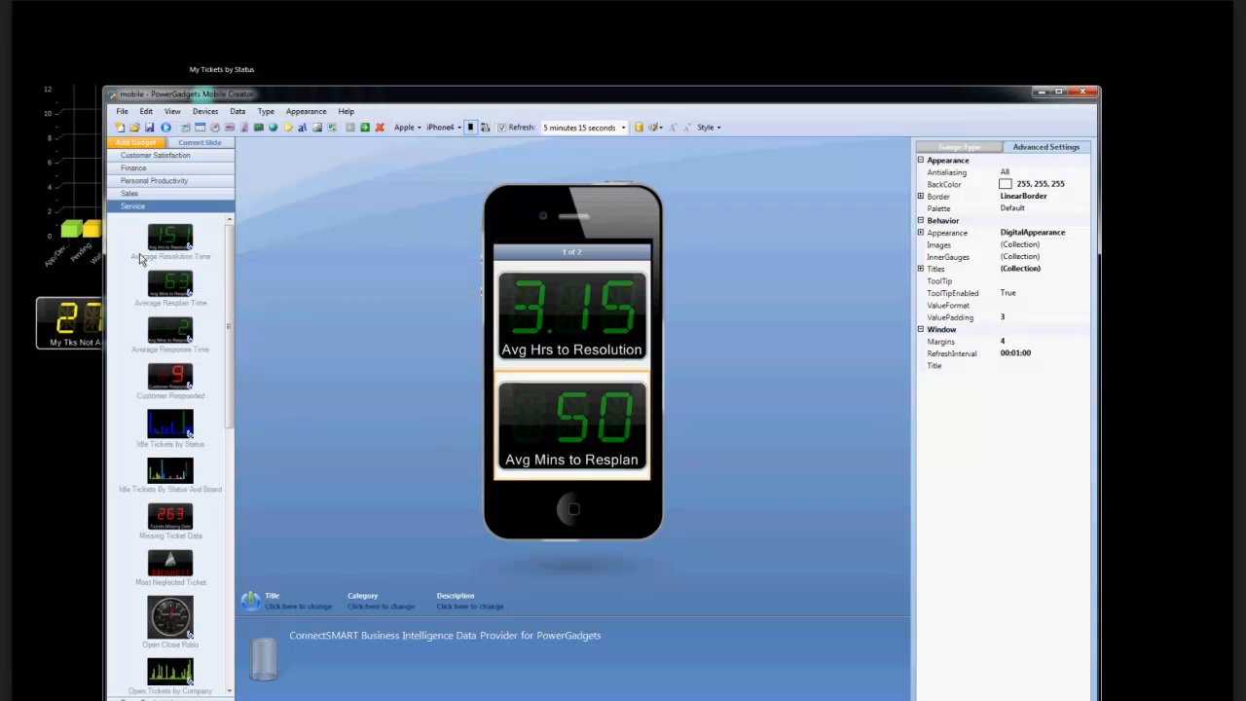
left_click(153, 182)
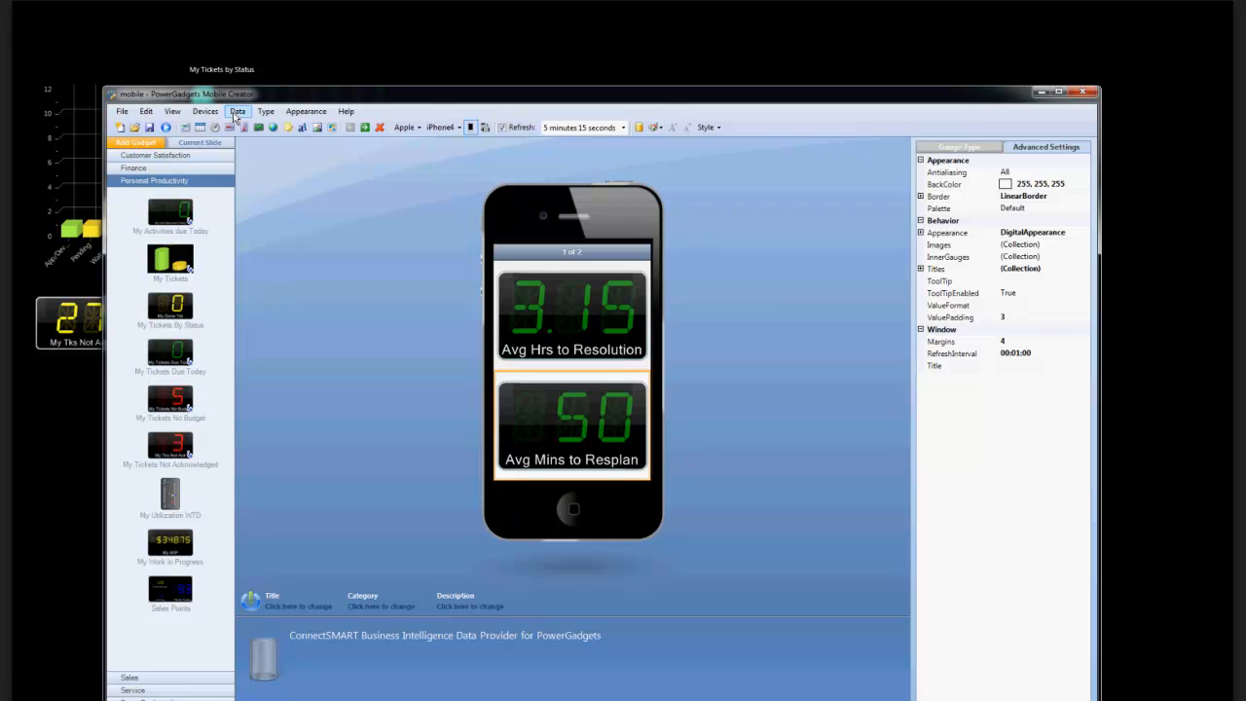
left_click(205, 111)
mouse_move(243, 125)
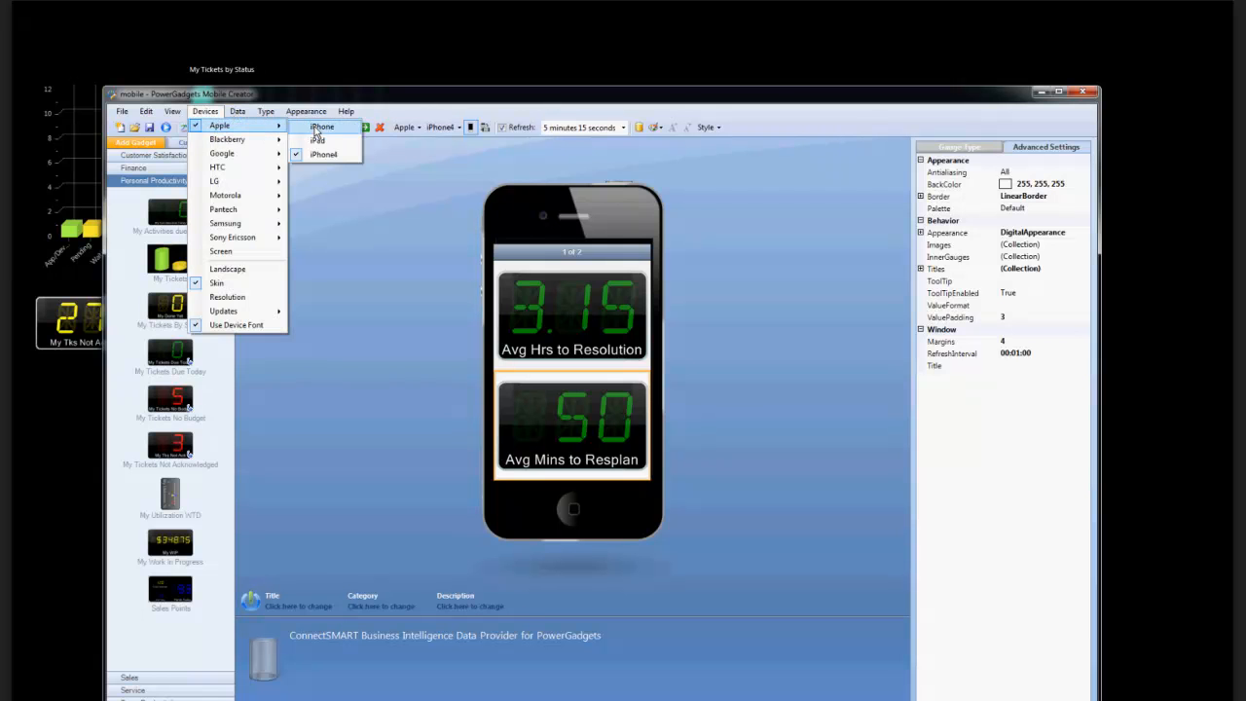
left_click(319, 141)
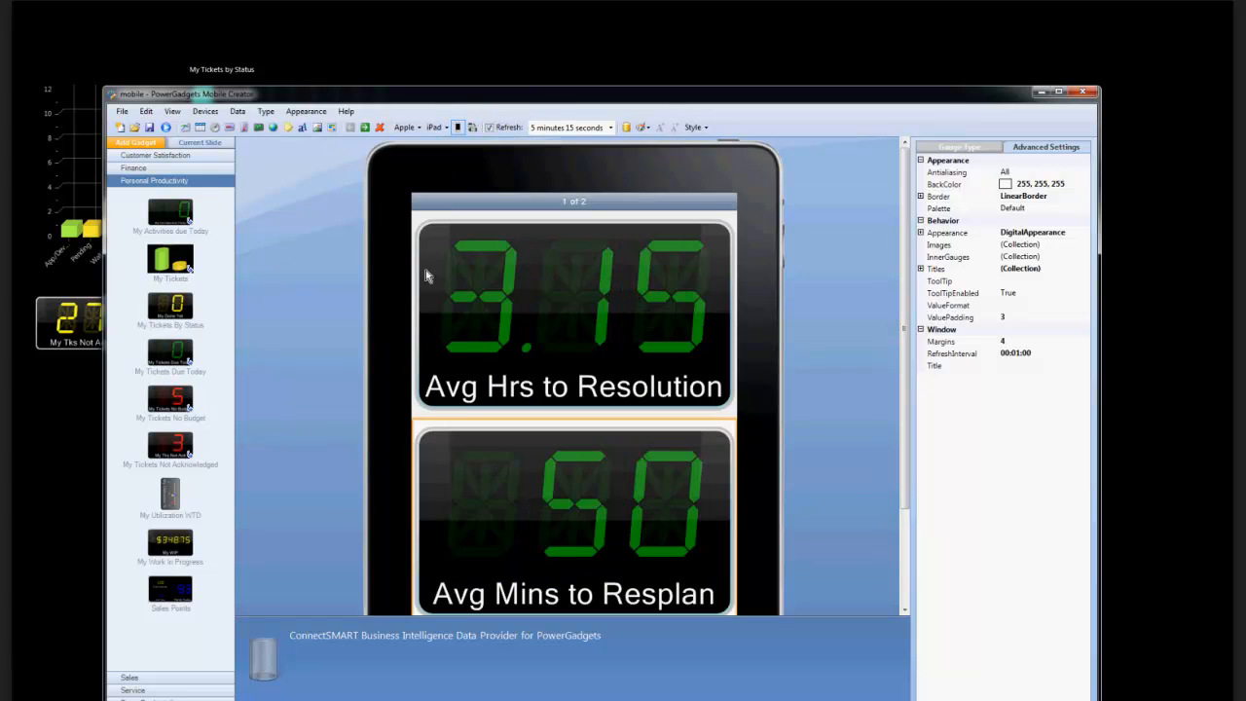
Move the Avg Mins to Resplan gadget to the left of Avg Hrs to Resolution and add the My Tickets gadget below both.
left_click_drag(902, 161, 904, 189)
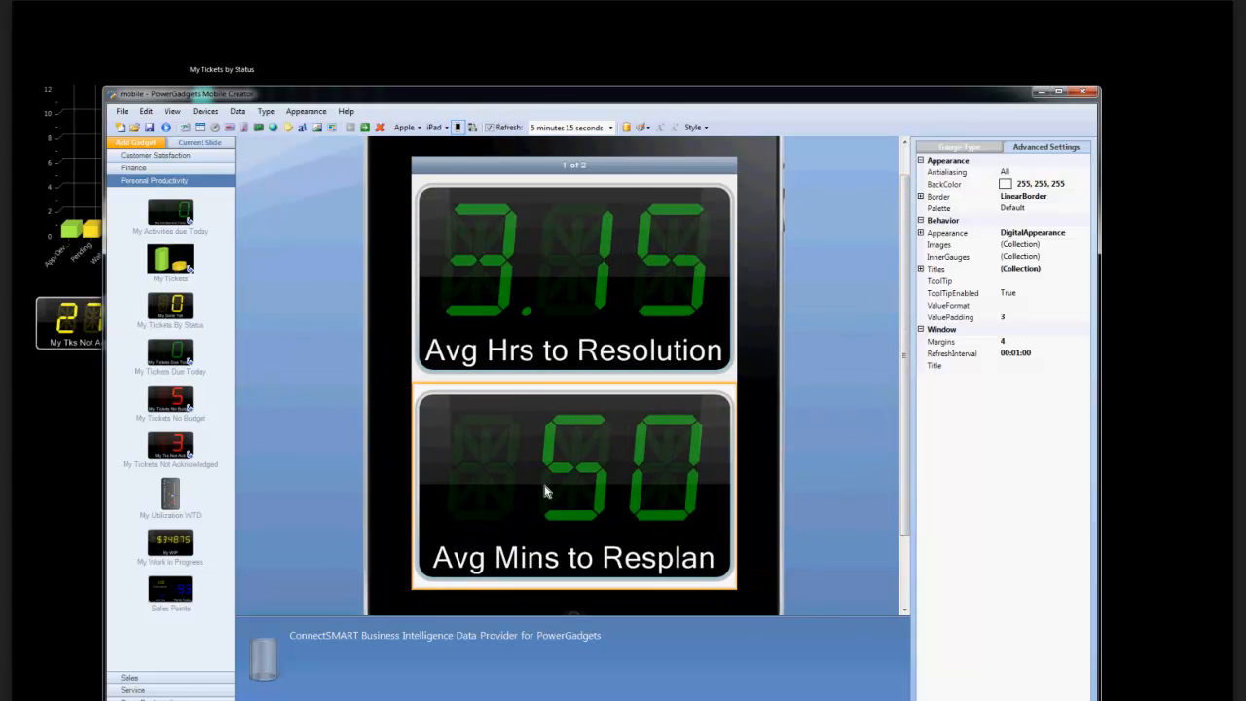
left_click_drag(538, 489, 418, 294)
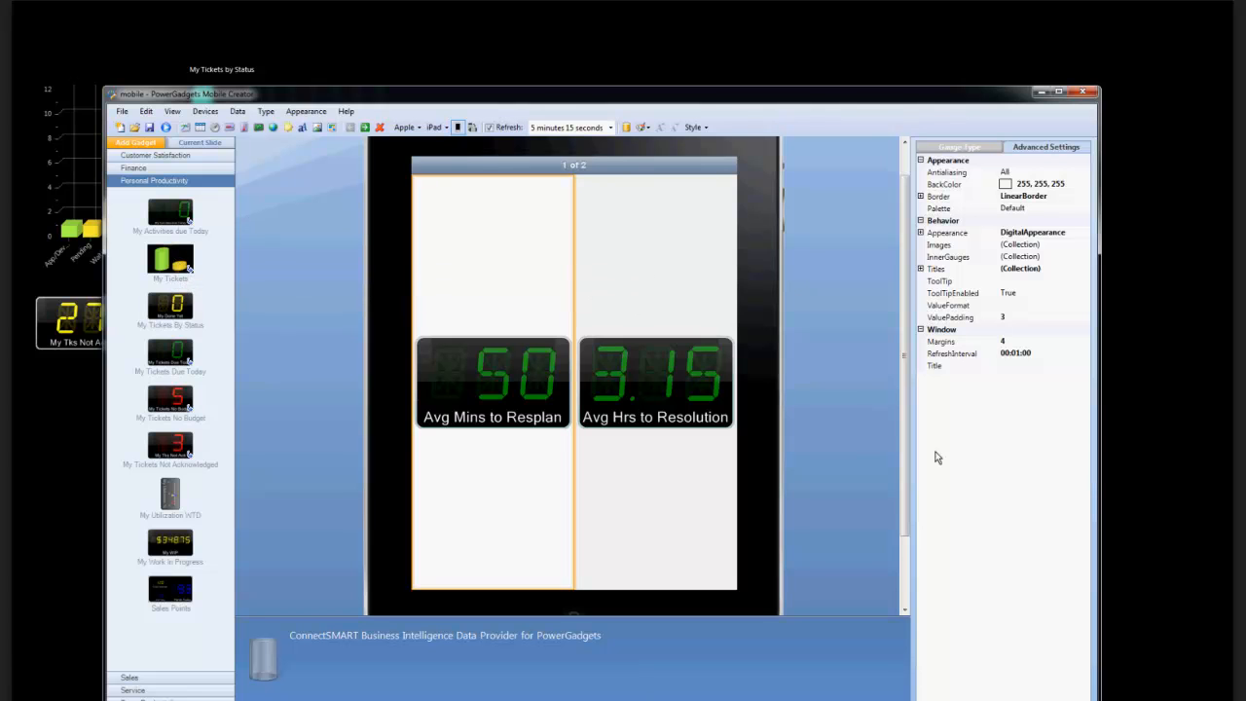
left_click_drag(902, 454, 869, 437)
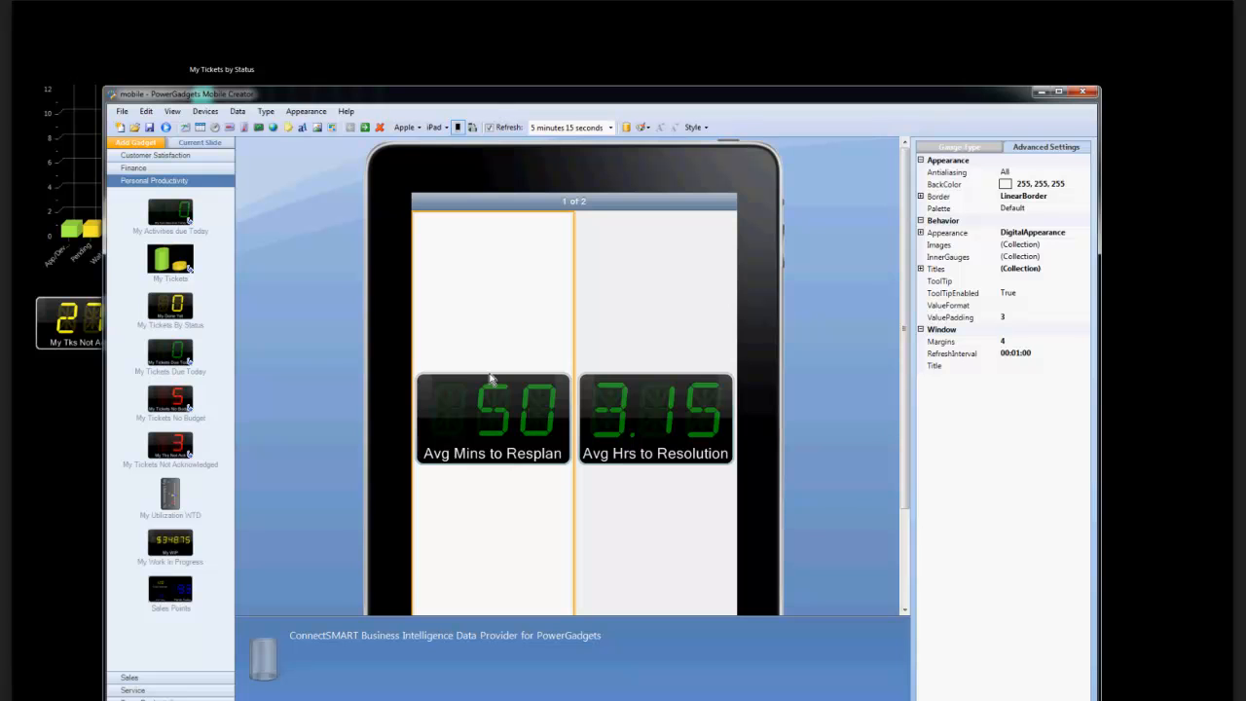
left_click_drag(169, 261, 552, 472)
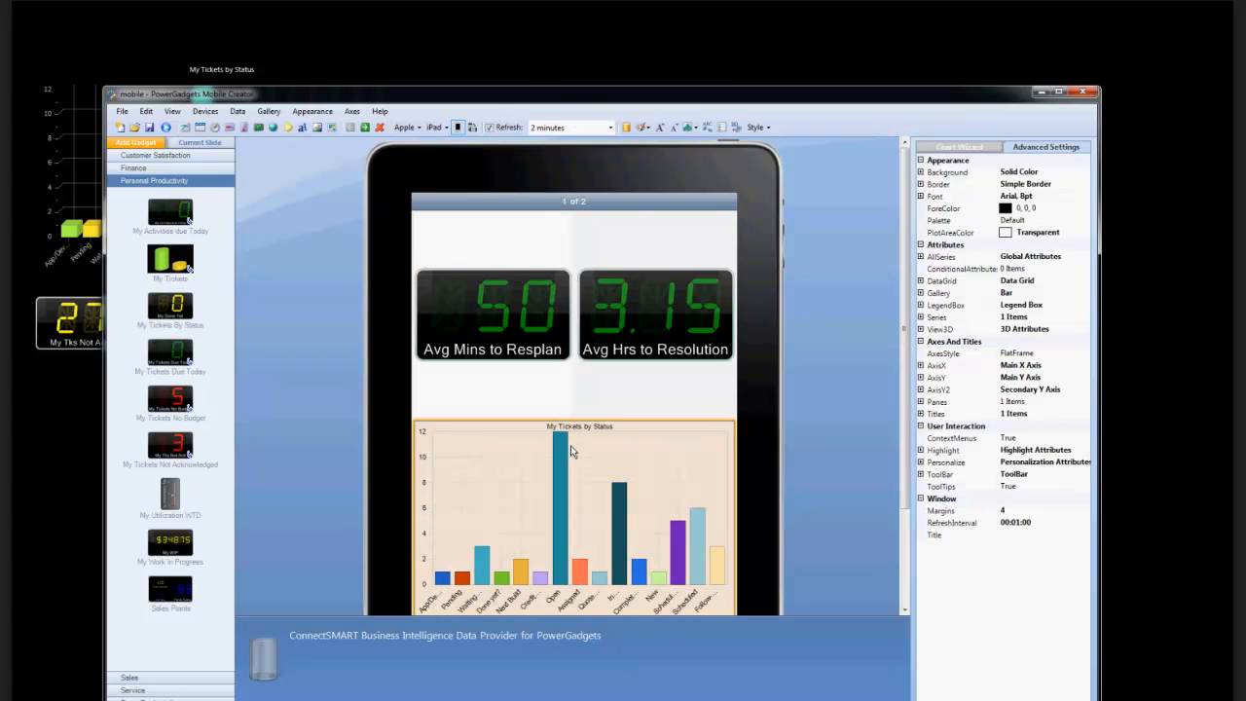
left_click(643, 393)
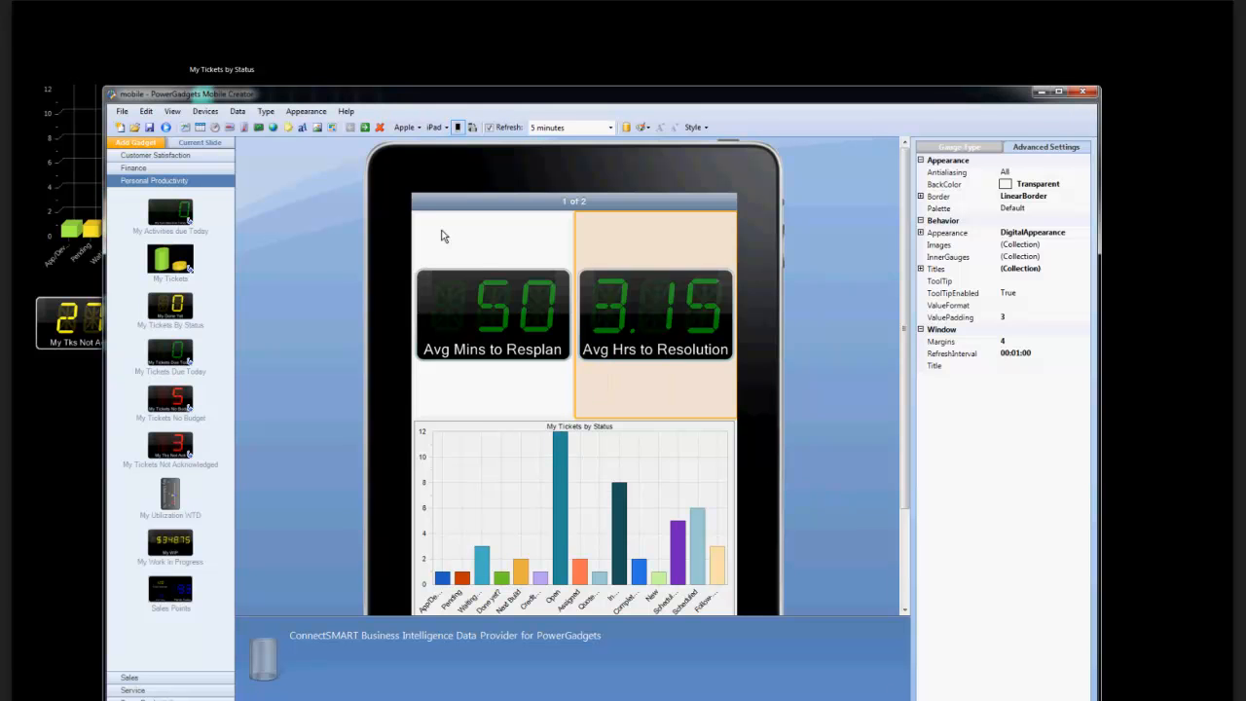
Review the data parameters of the Avg Hrs to Resolution gadget, including its Boards parameter, and close them without changes.
left_click(237, 110)
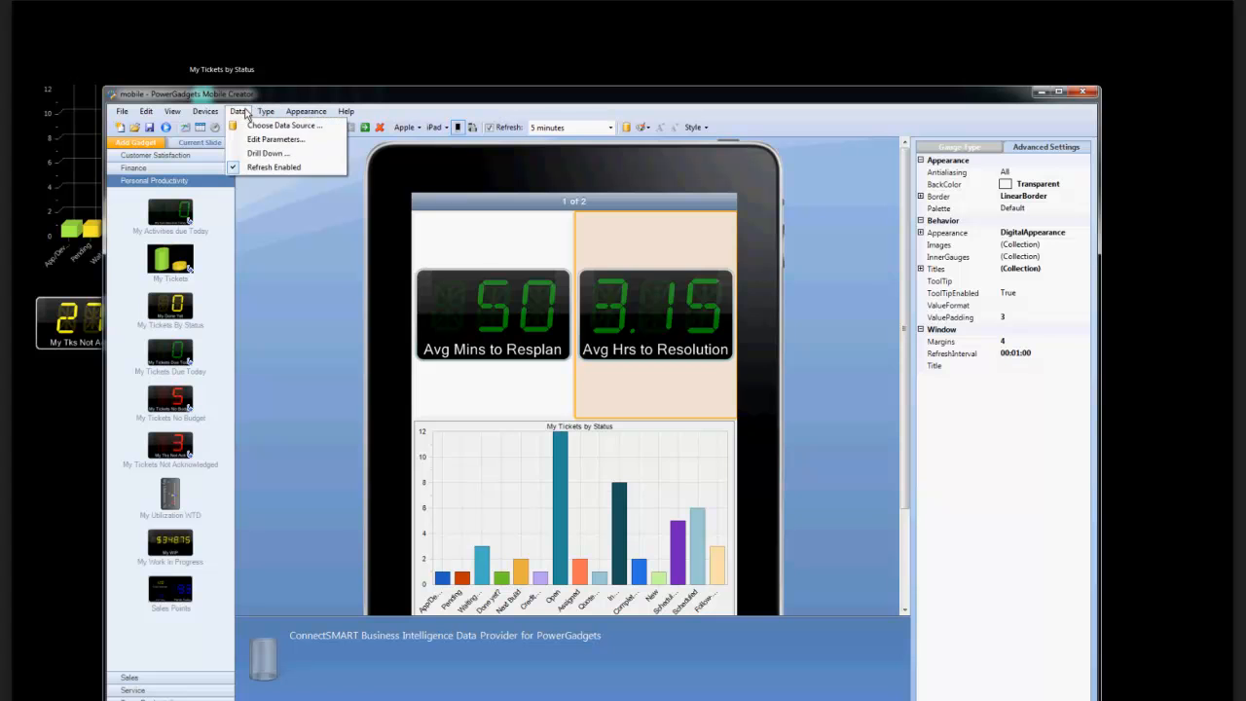
left_click(263, 153)
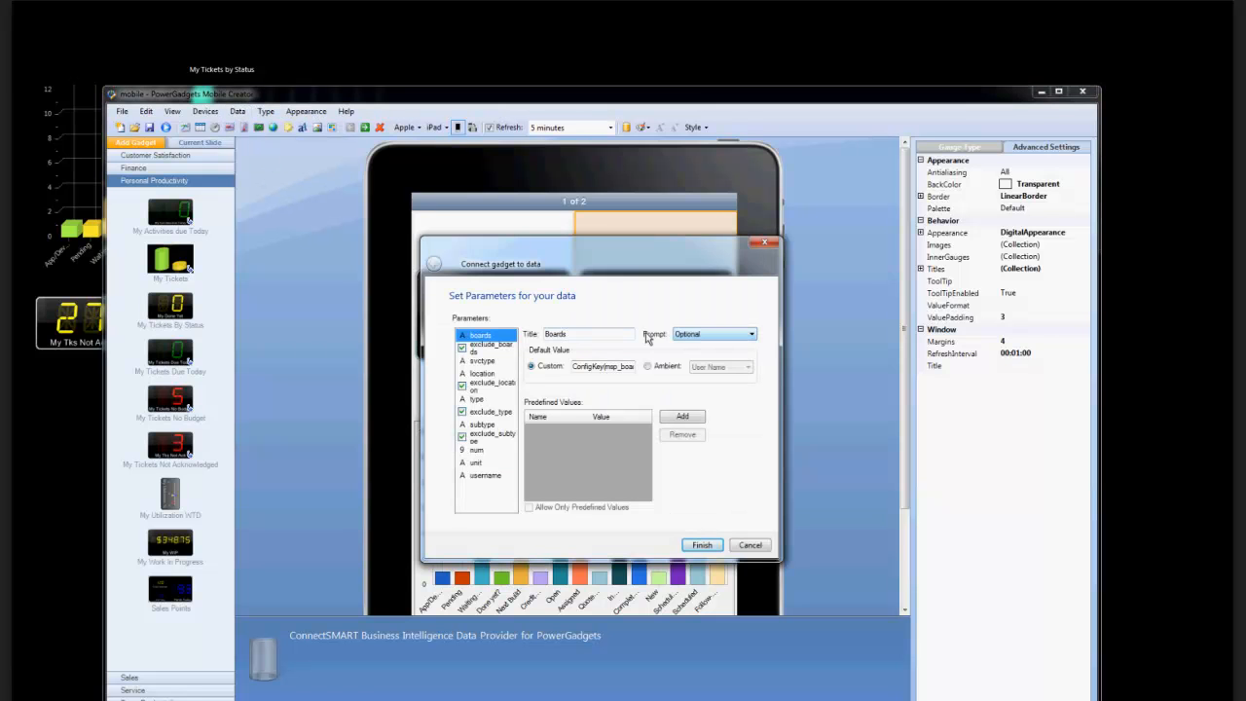
left_click(675, 334)
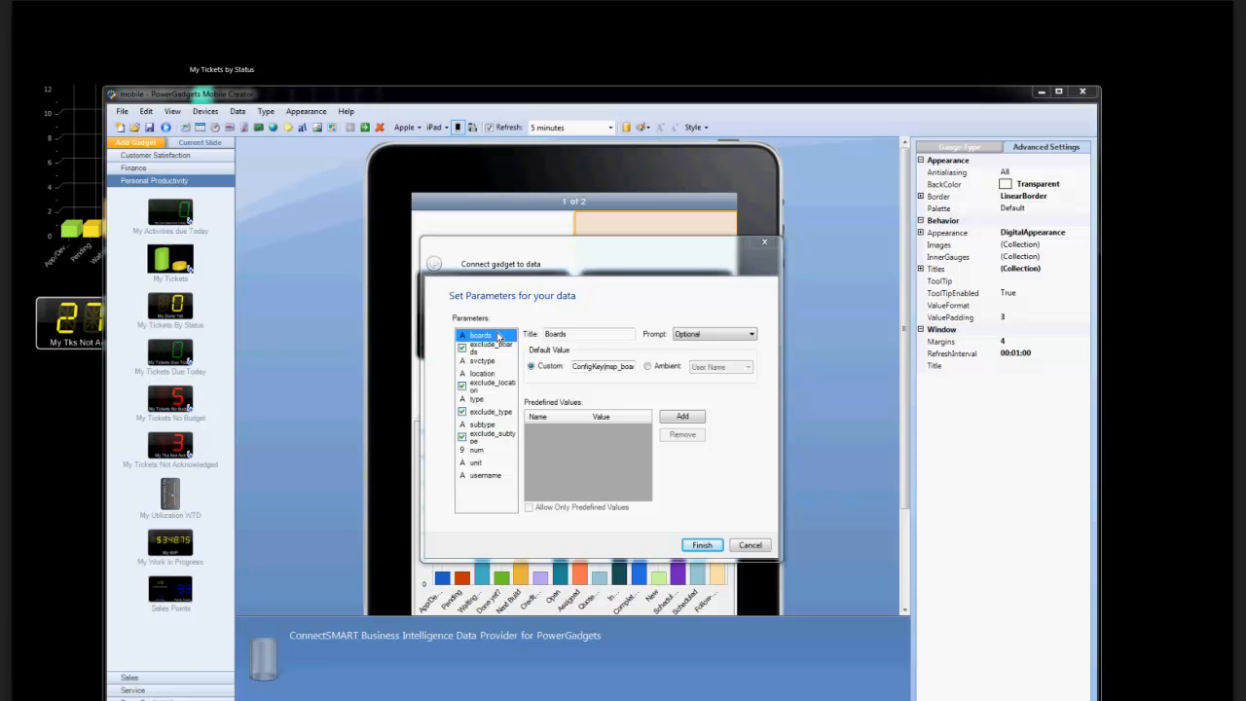
left_click(750, 545)
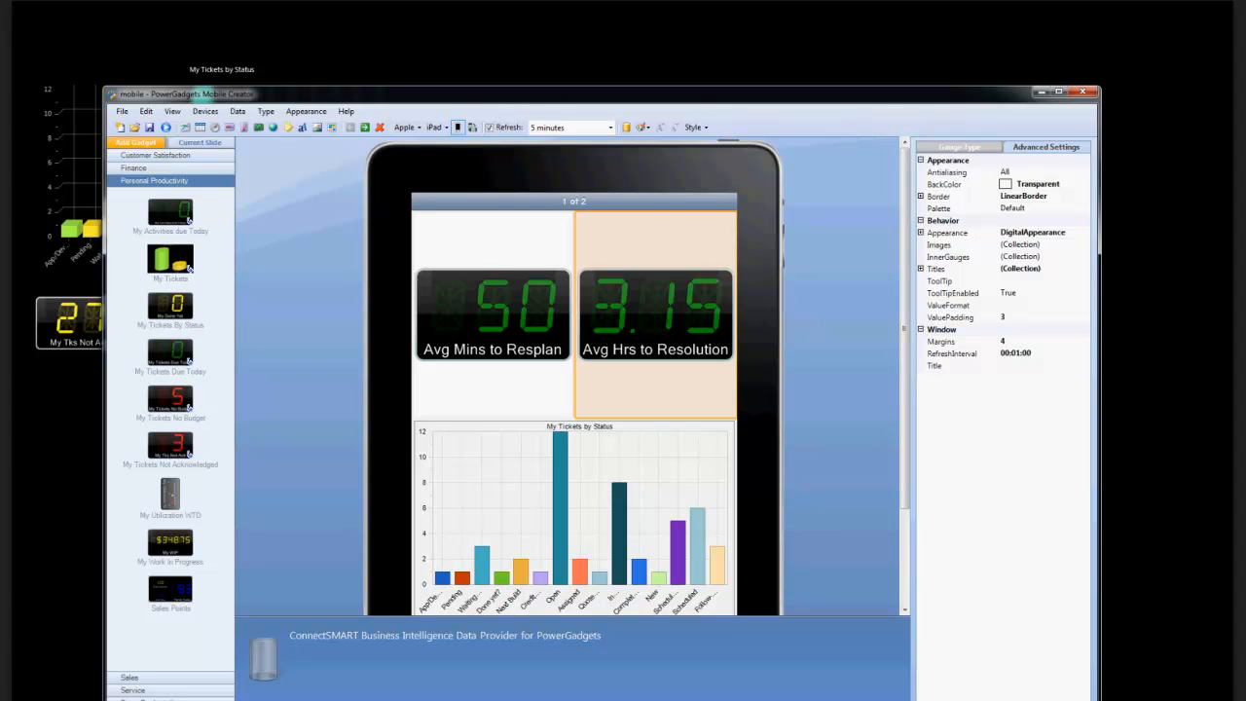
scroll(573, 375, "down", 2)
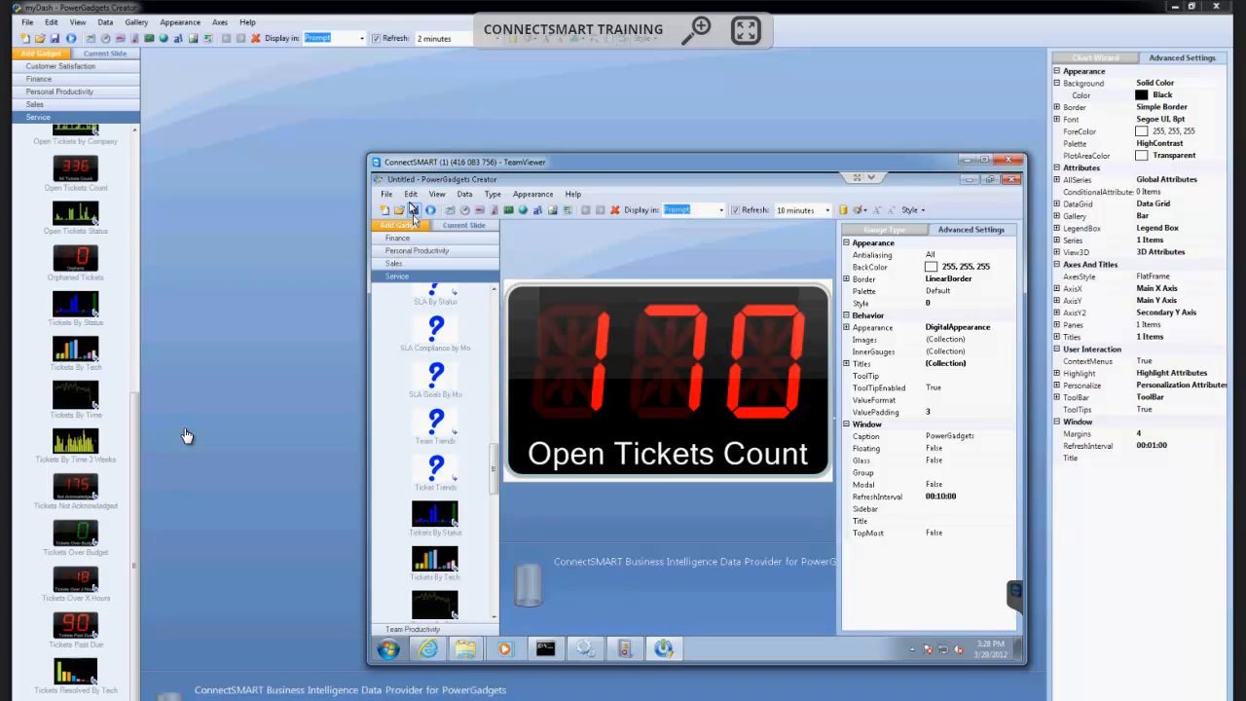
Start a new gadget without saving Open Tickets Count and add the My Tickets gadget from Personal Productivity.
left_click(386, 211)
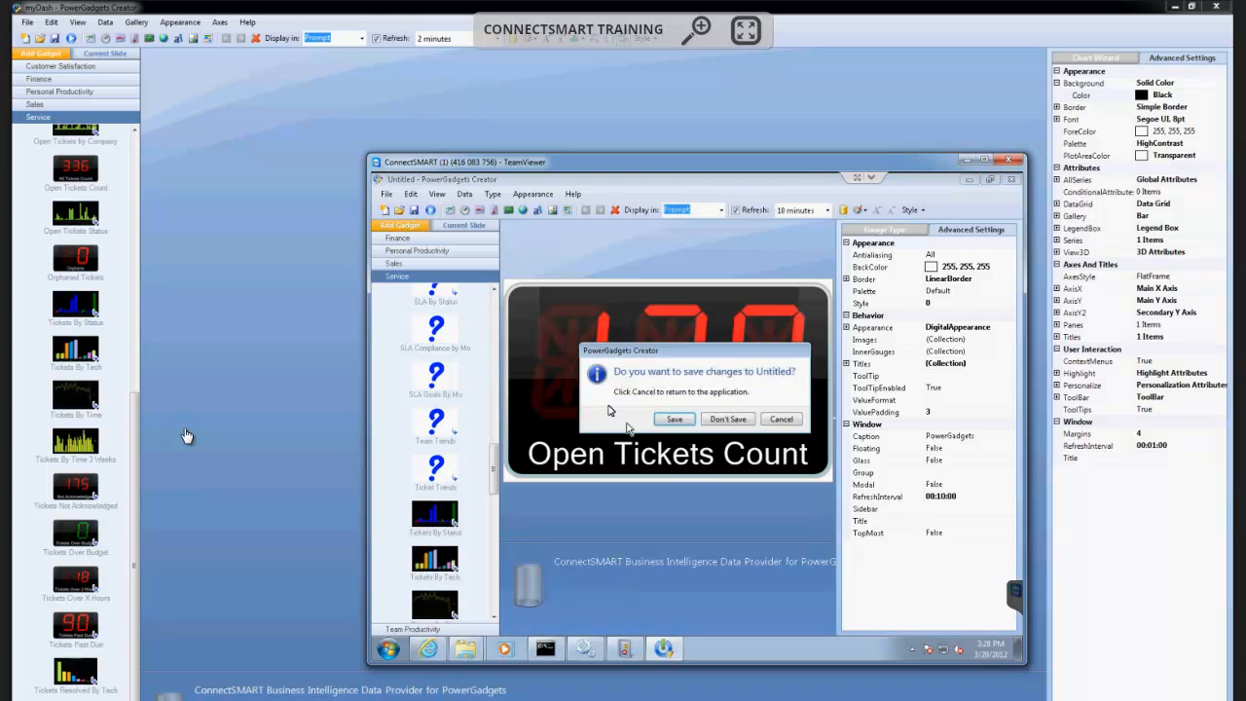
left_click(727, 419)
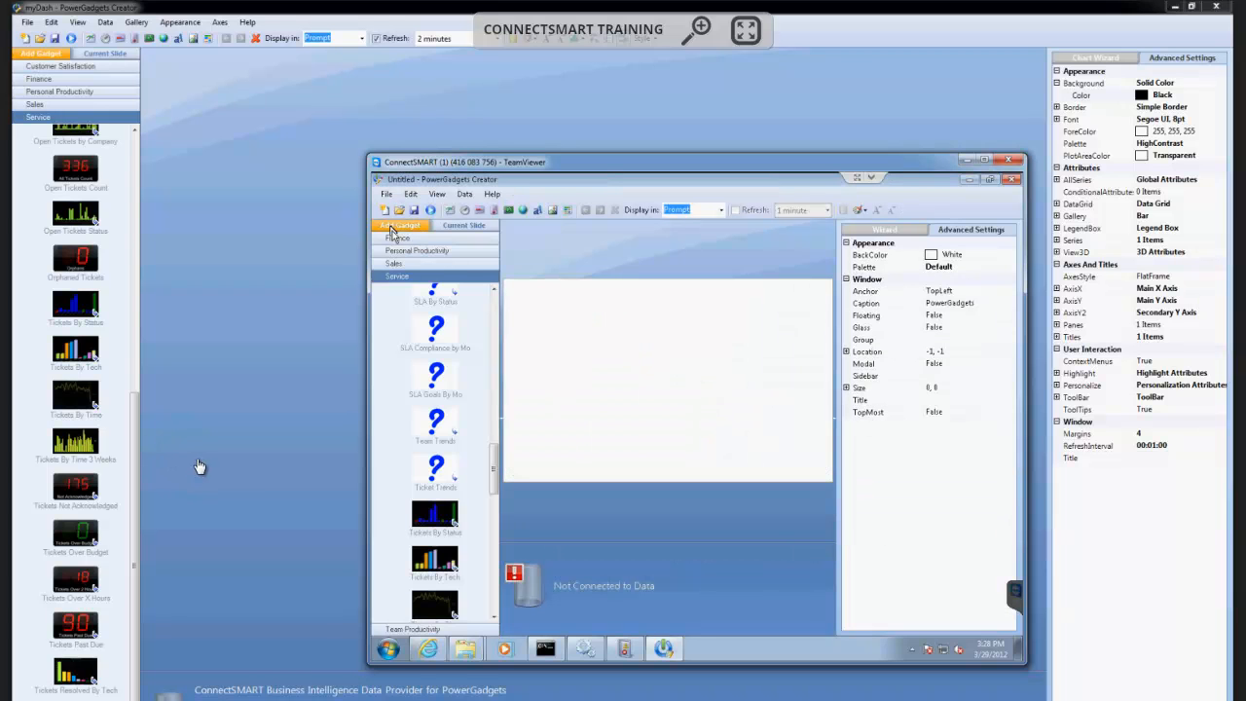
left_click(409, 252)
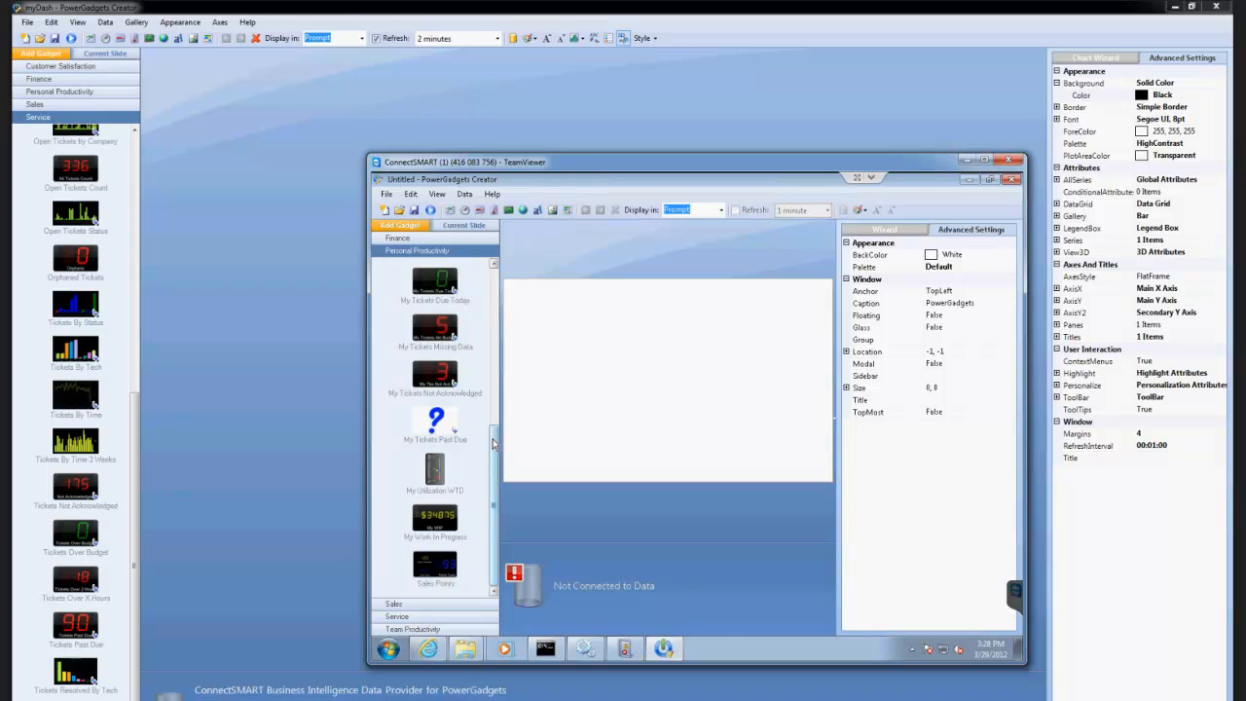
left_click_drag(495, 436, 493, 283)
left_click(438, 474)
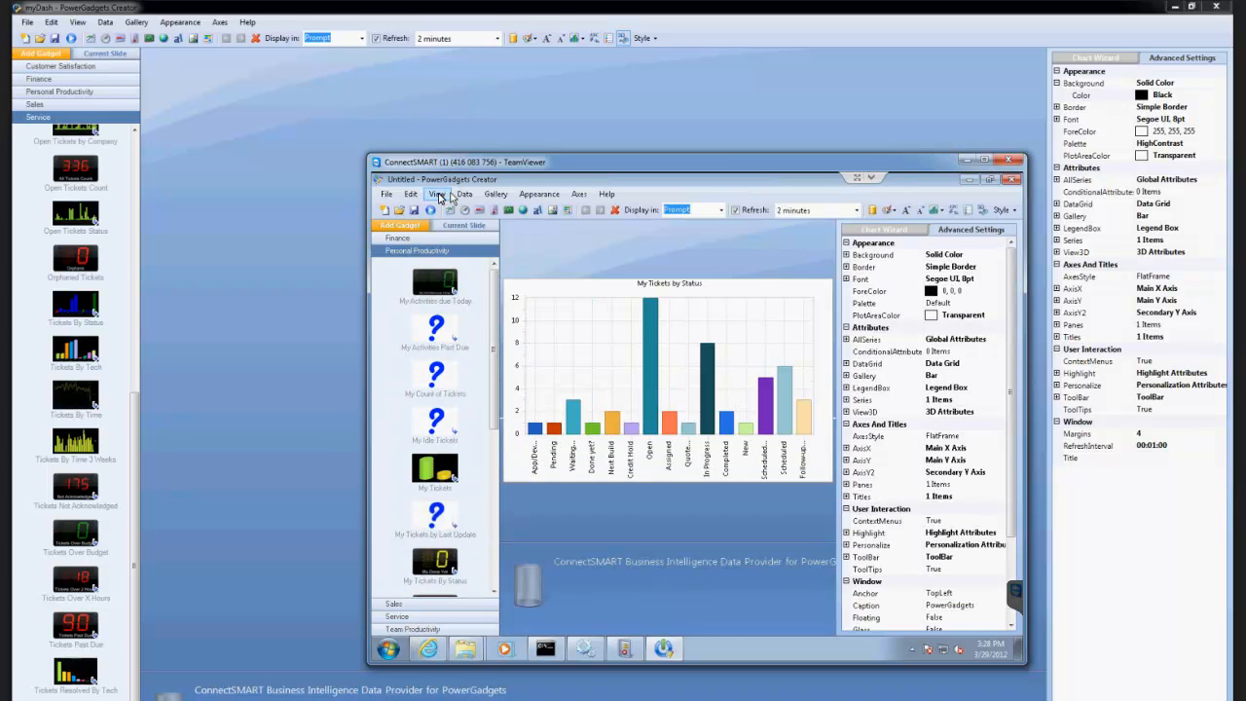
Examine the My Tickets gadget's username parameter and the ambient values available as its default.
left_click(465, 195)
left_click(502, 222)
left_click(552, 380)
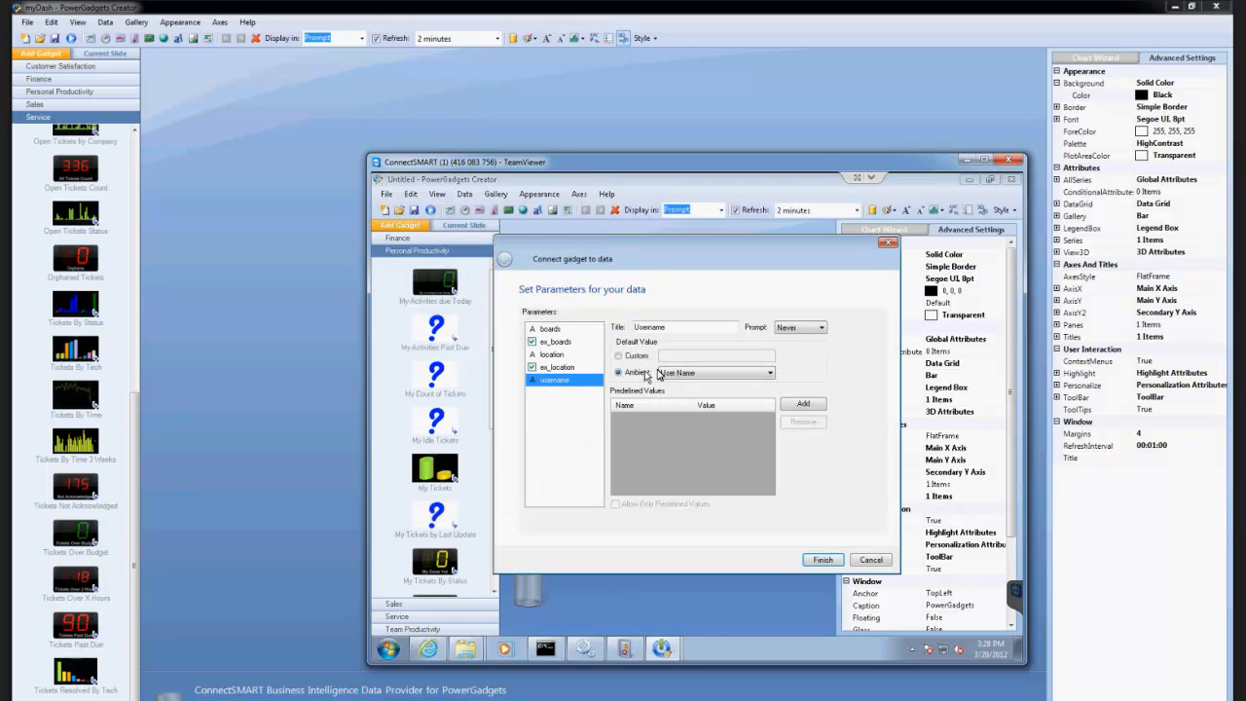
left_click(749, 374)
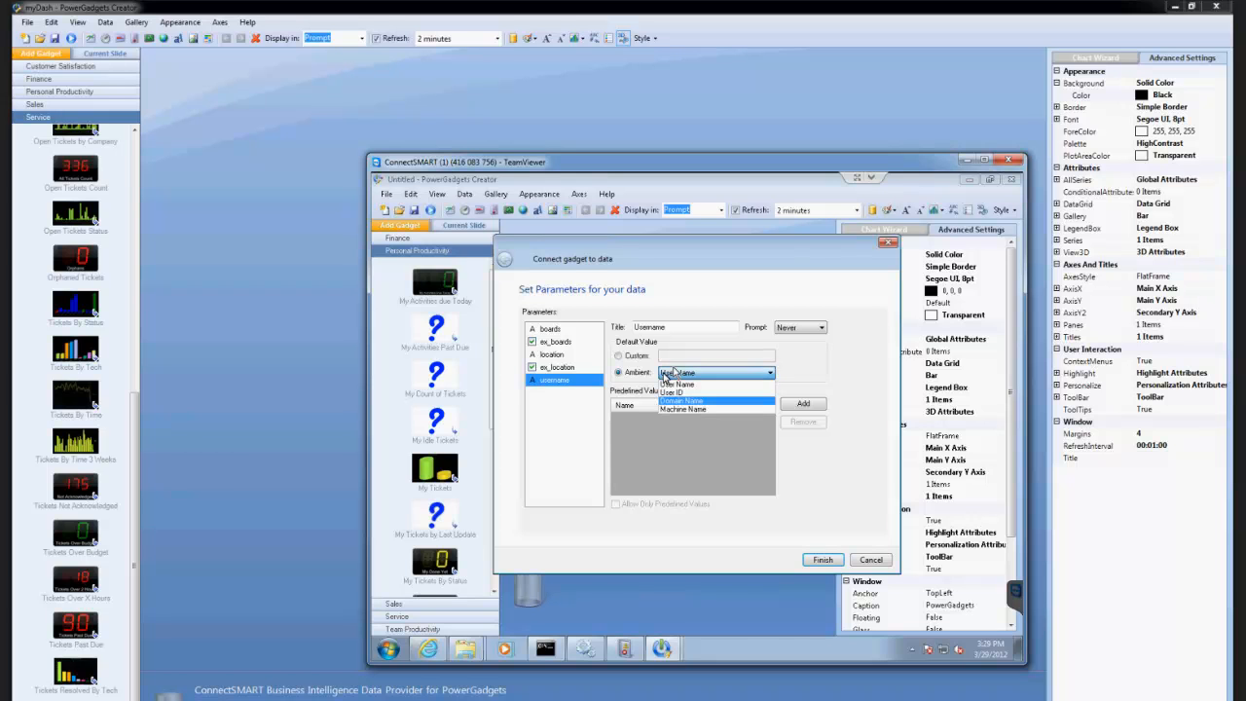
left_click(641, 357)
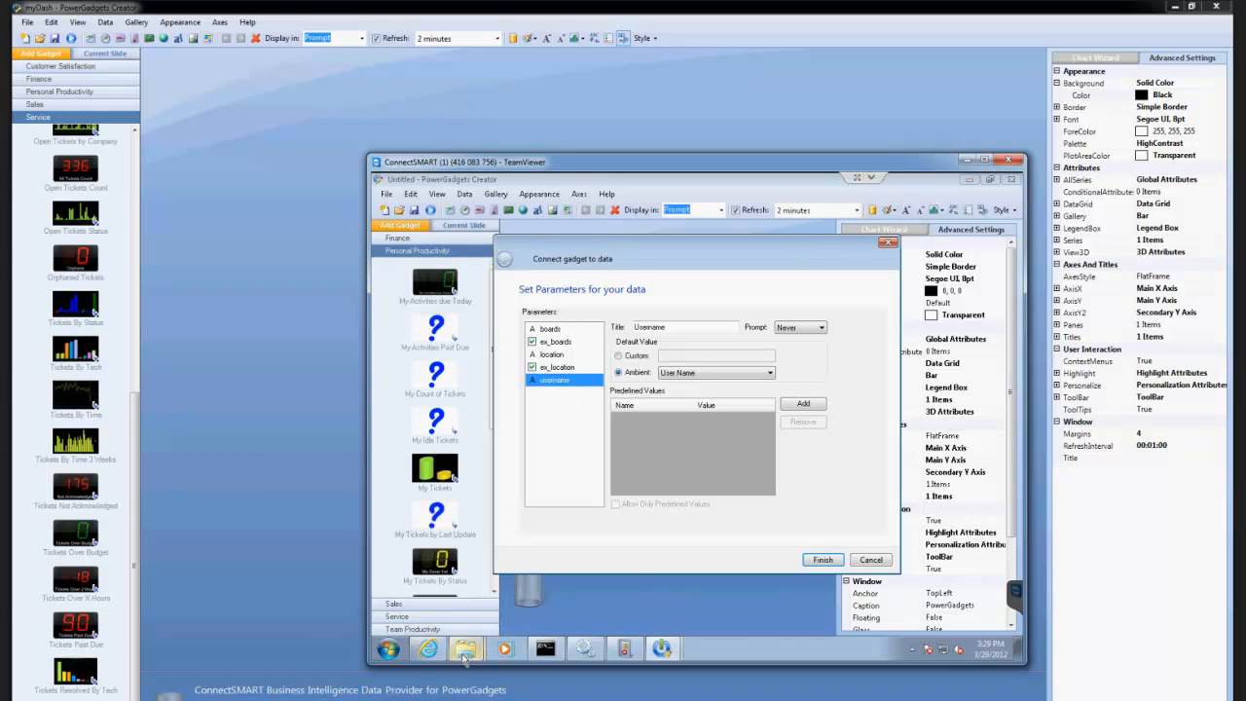
mouse_move(464, 659)
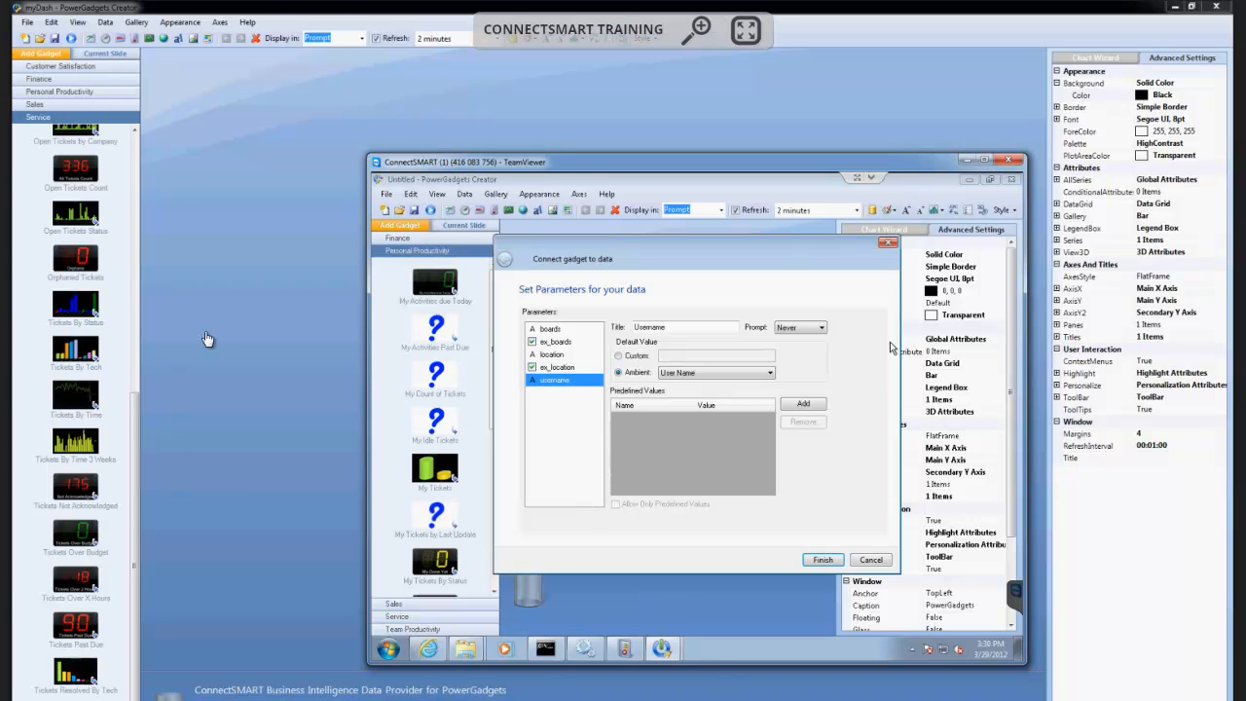
Try the Optional prompt setting for the username parameter and cancel the parameter changes.
left_click(815, 328)
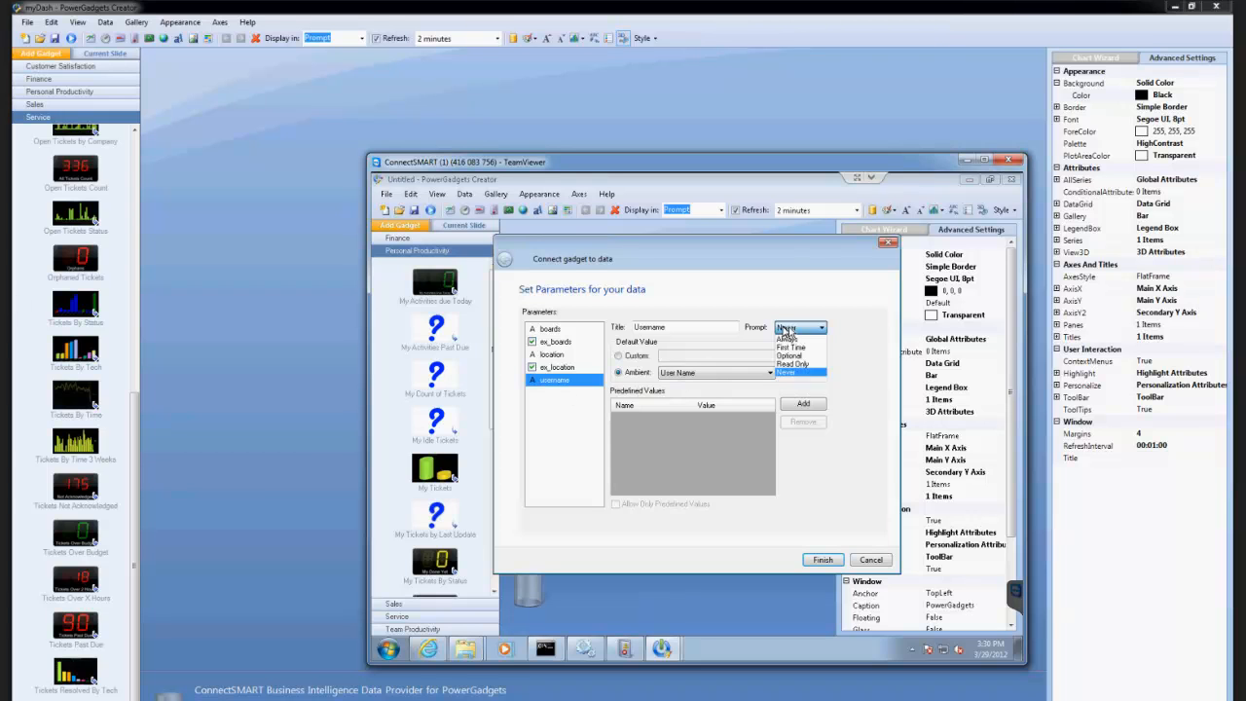
left_click(795, 356)
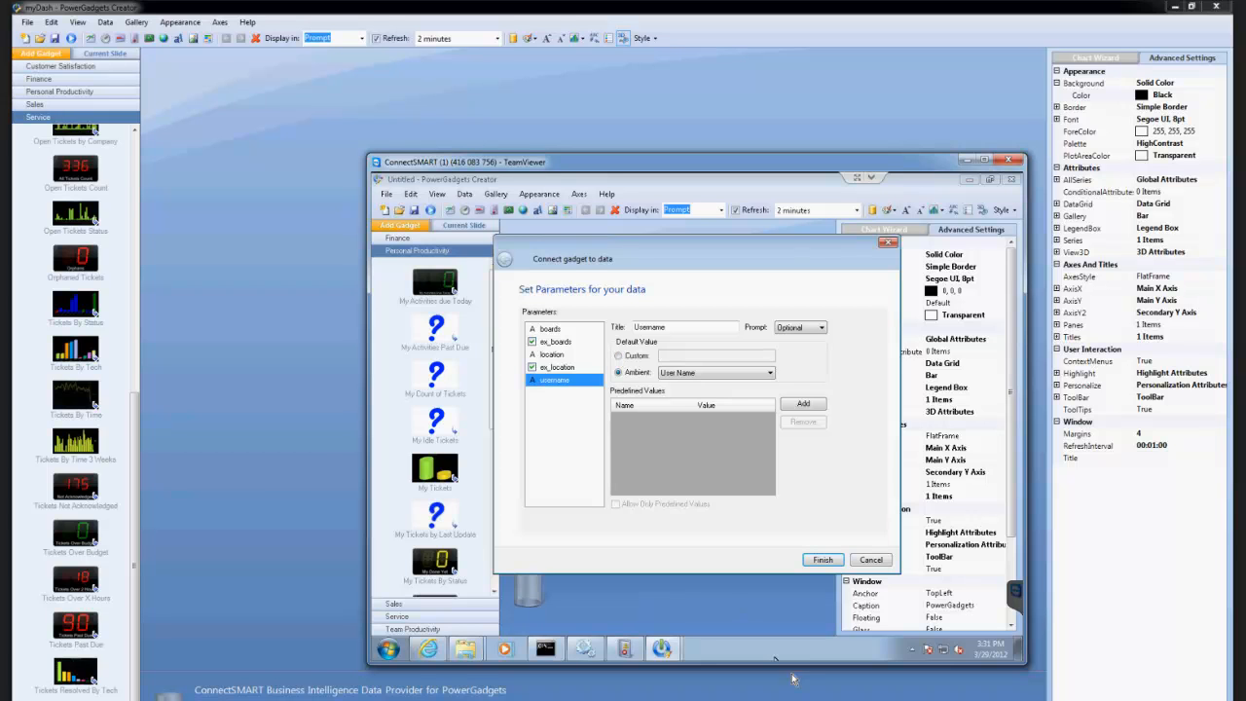
left_click(869, 561)
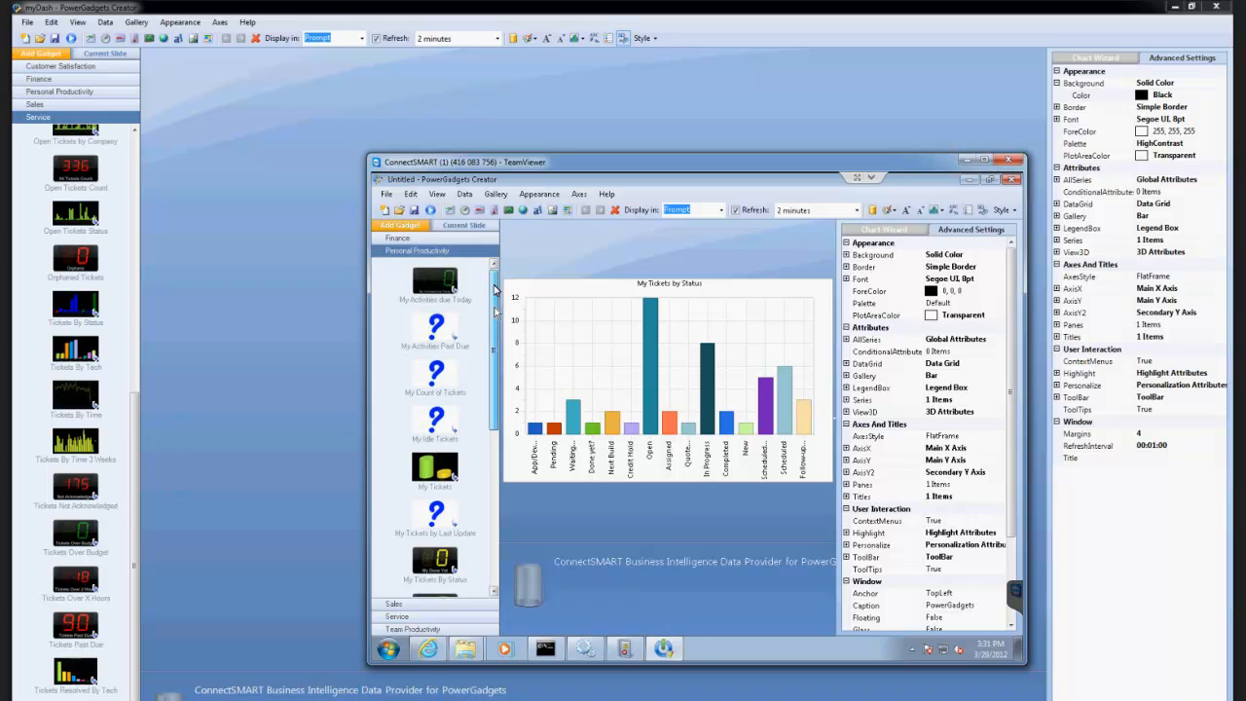
Start a new gadget without saving, add Average Resolution Time from Service, and place Tickets Over X Hours below it.
left_click(384, 210)
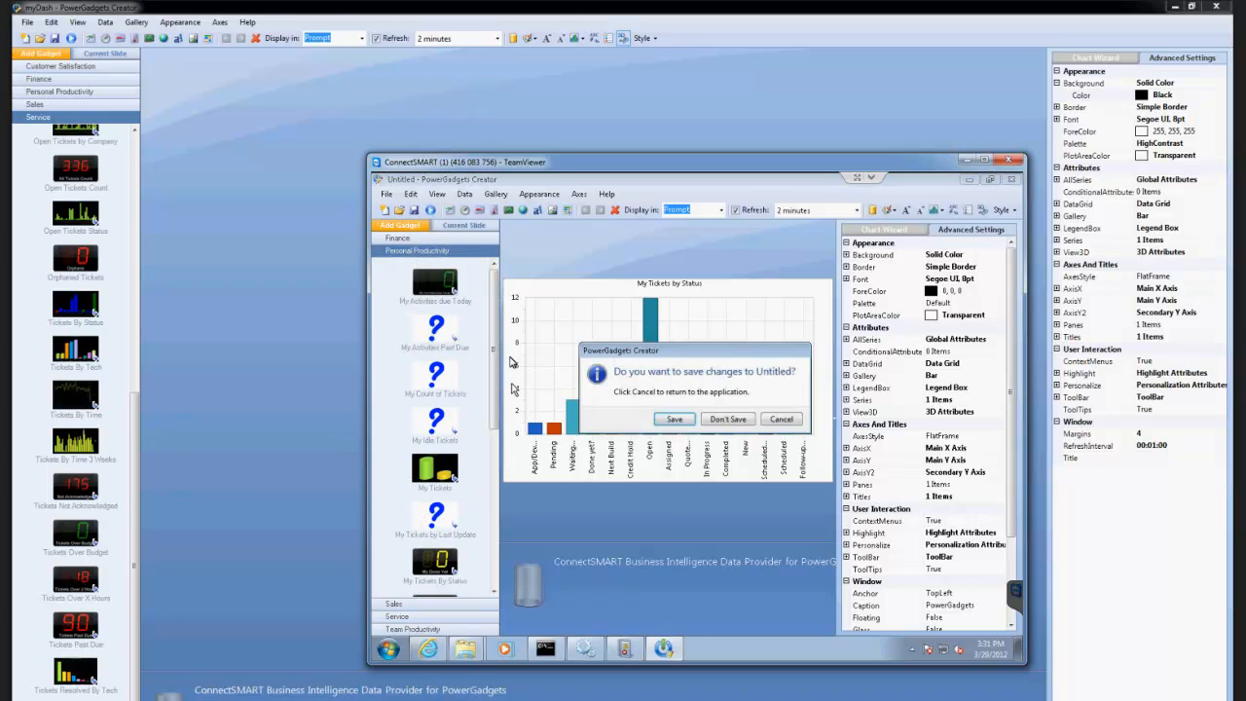
left_click(729, 420)
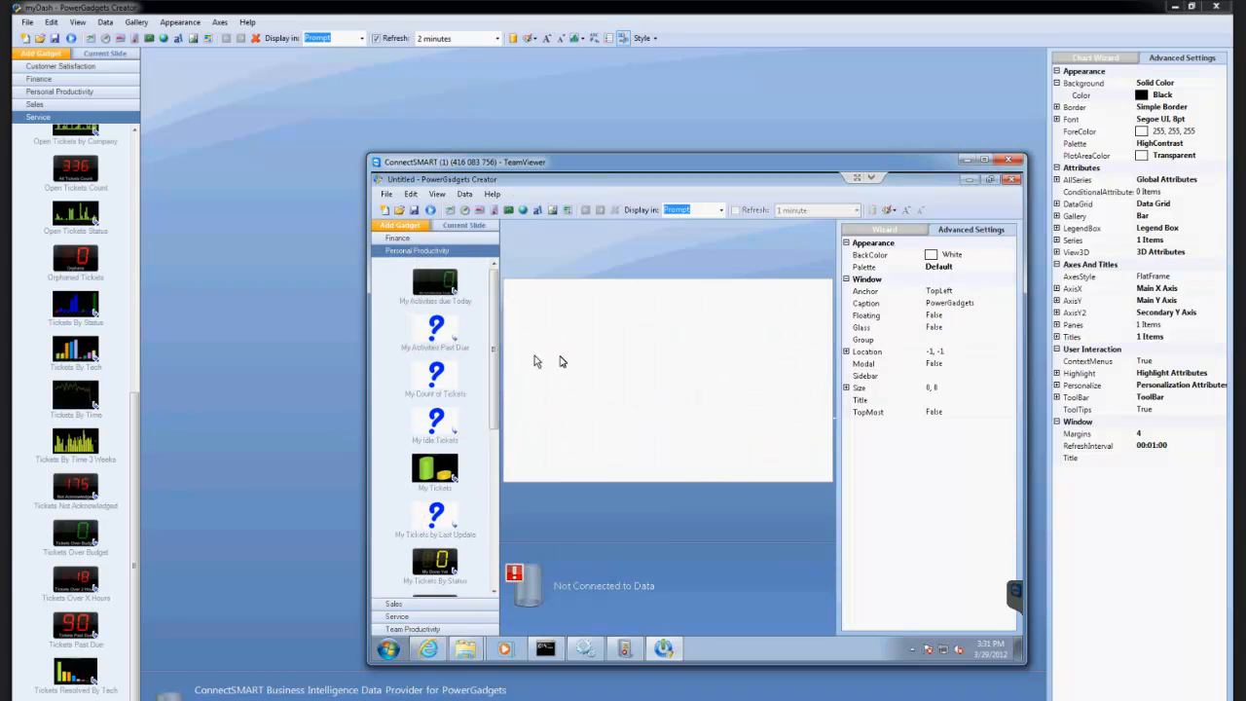
left_click(417, 618)
left_click(440, 314)
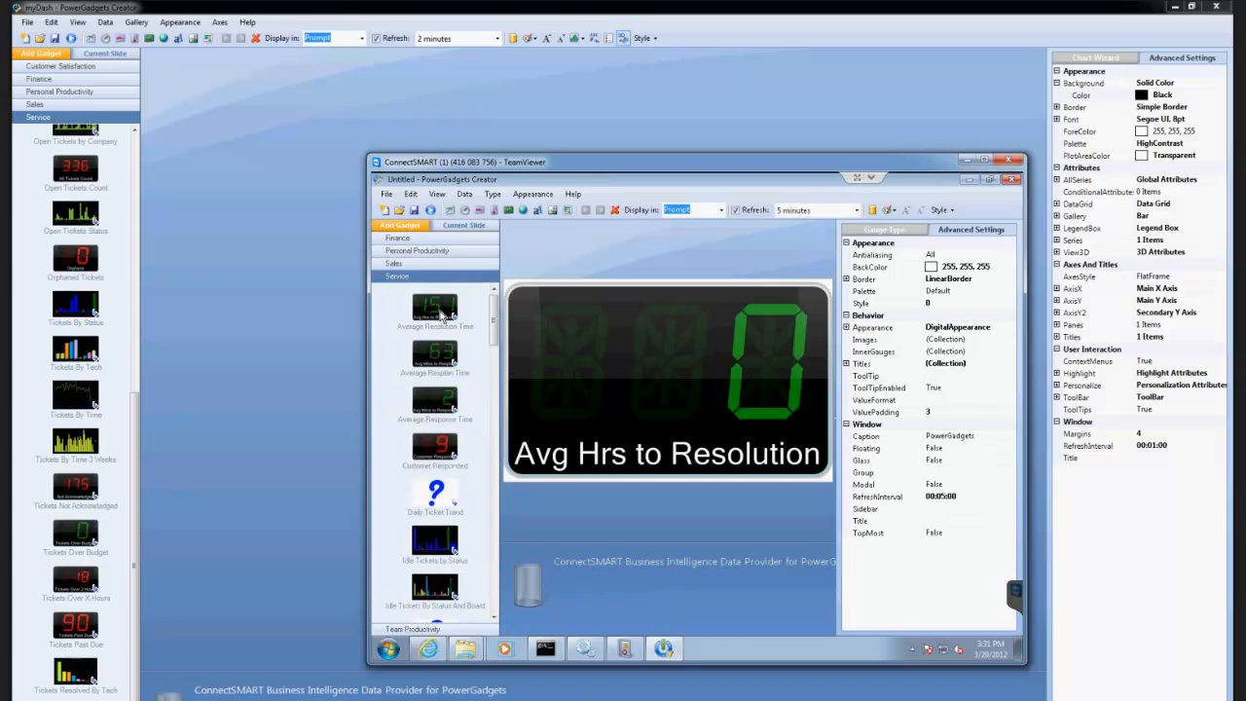
left_click_drag(494, 321, 500, 535)
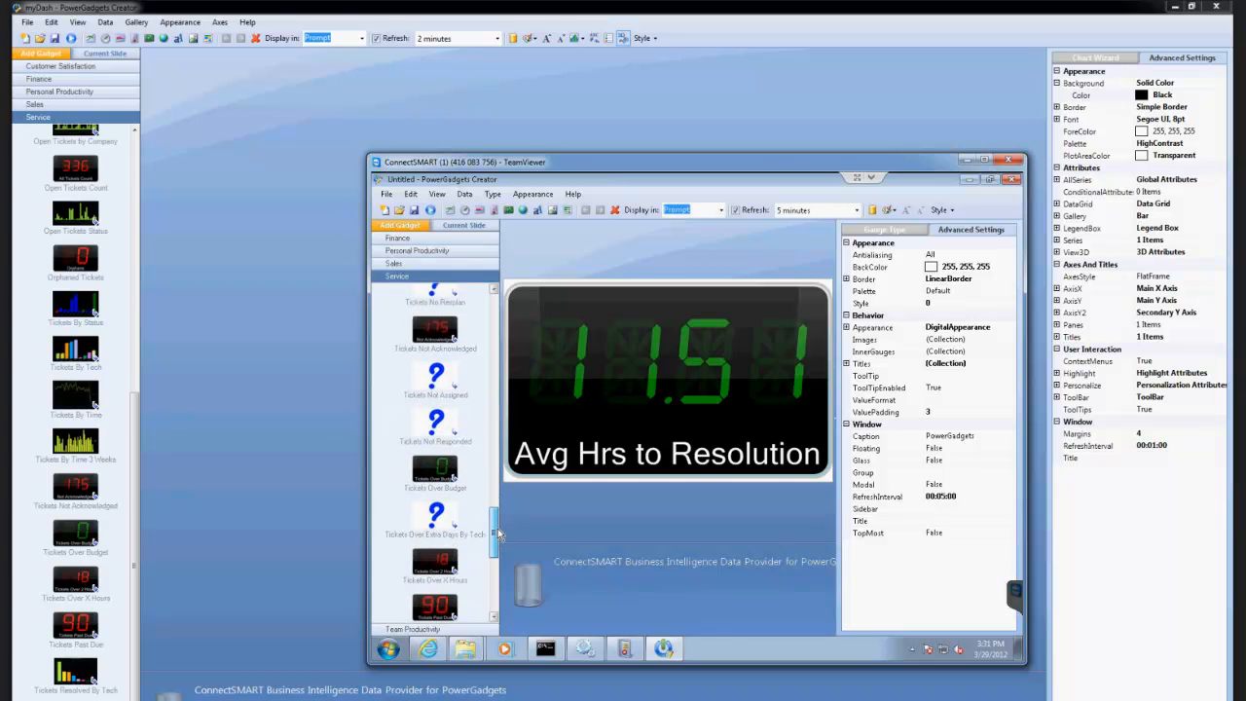
left_click_drag(435, 565, 615, 448)
Examine the num and unit parameters of the Avg Hrs to Resolution gadget and leave them unchanged.
left_click(603, 314)
right_click(555, 325)
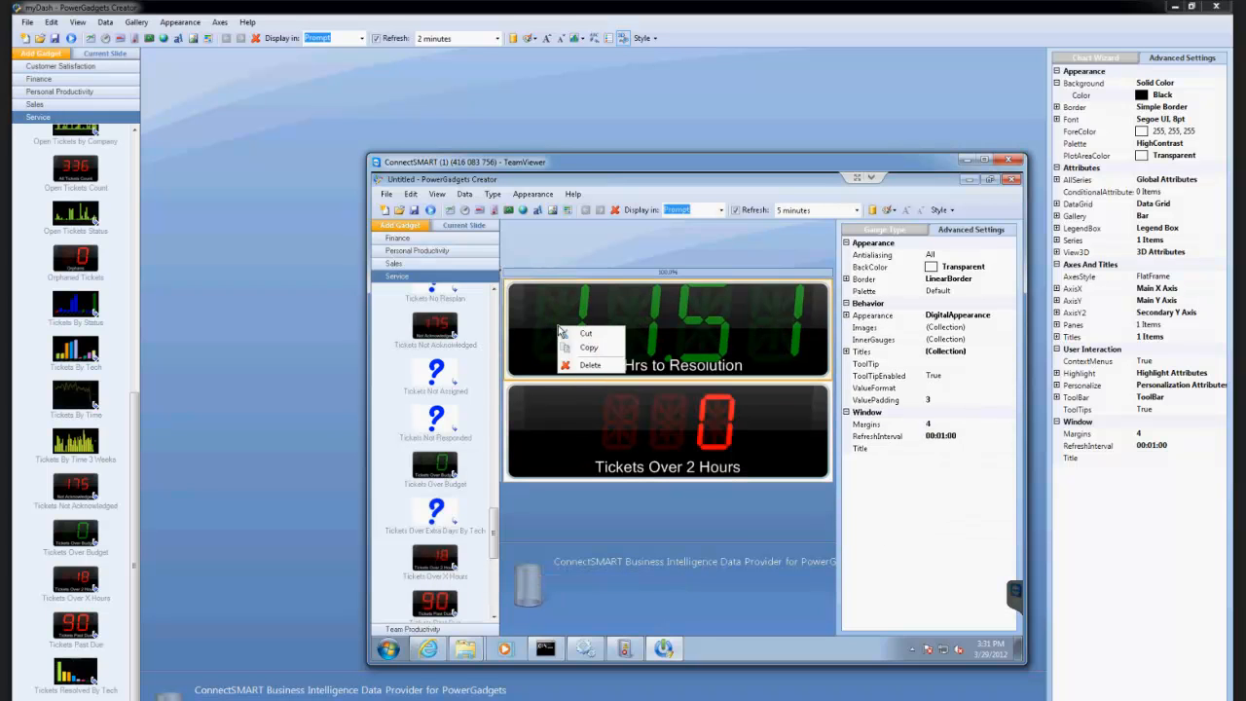
left_click(520, 266)
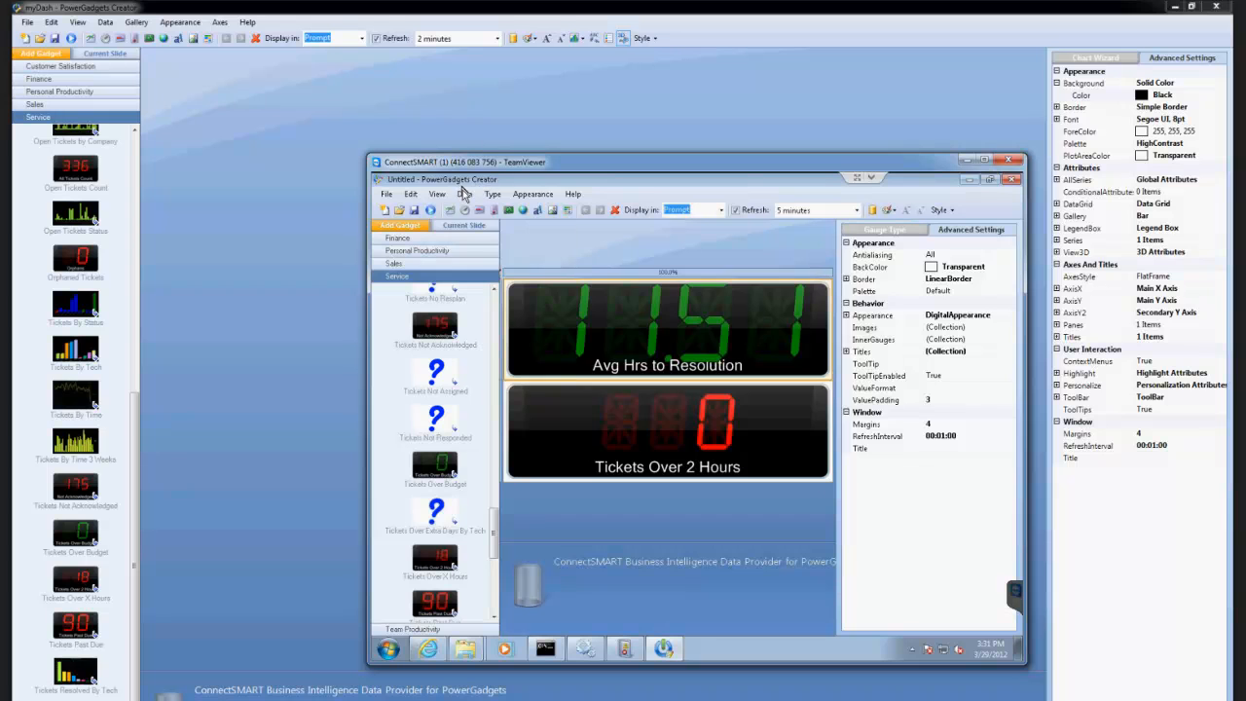
left_click(464, 193)
left_click(484, 223)
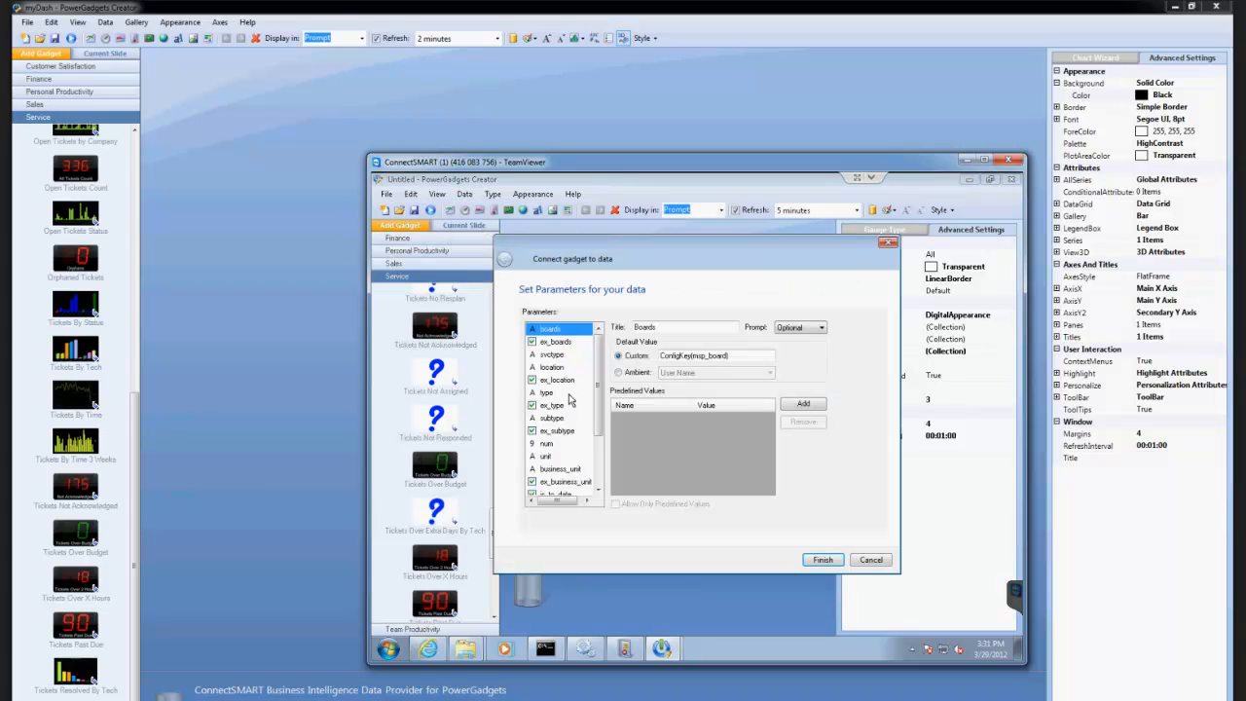
left_click(546, 444)
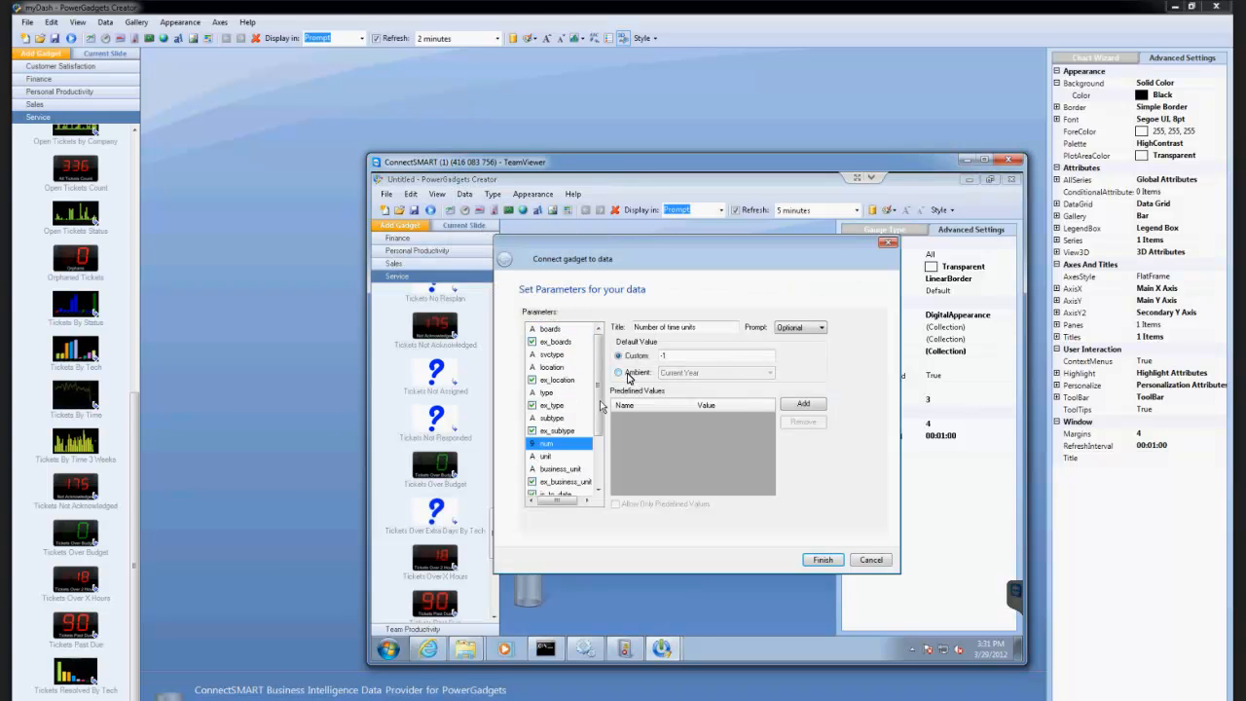
left_click(547, 459)
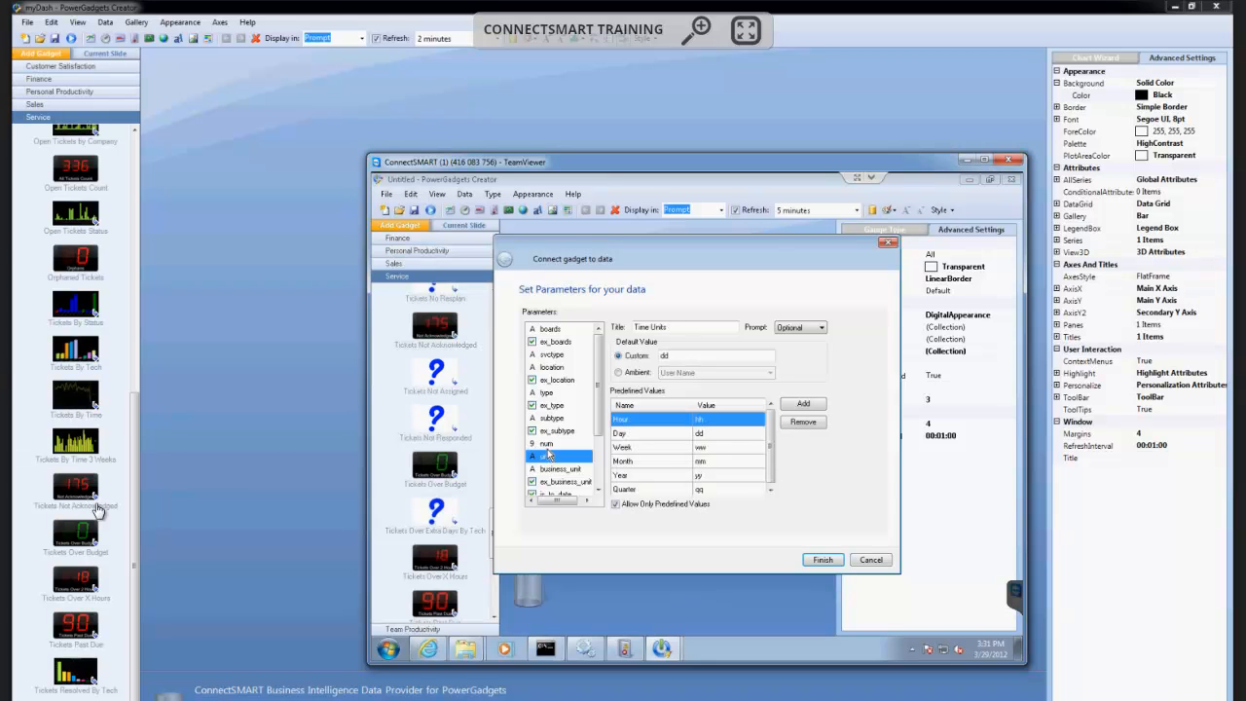
left_click(548, 447)
left_click(871, 560)
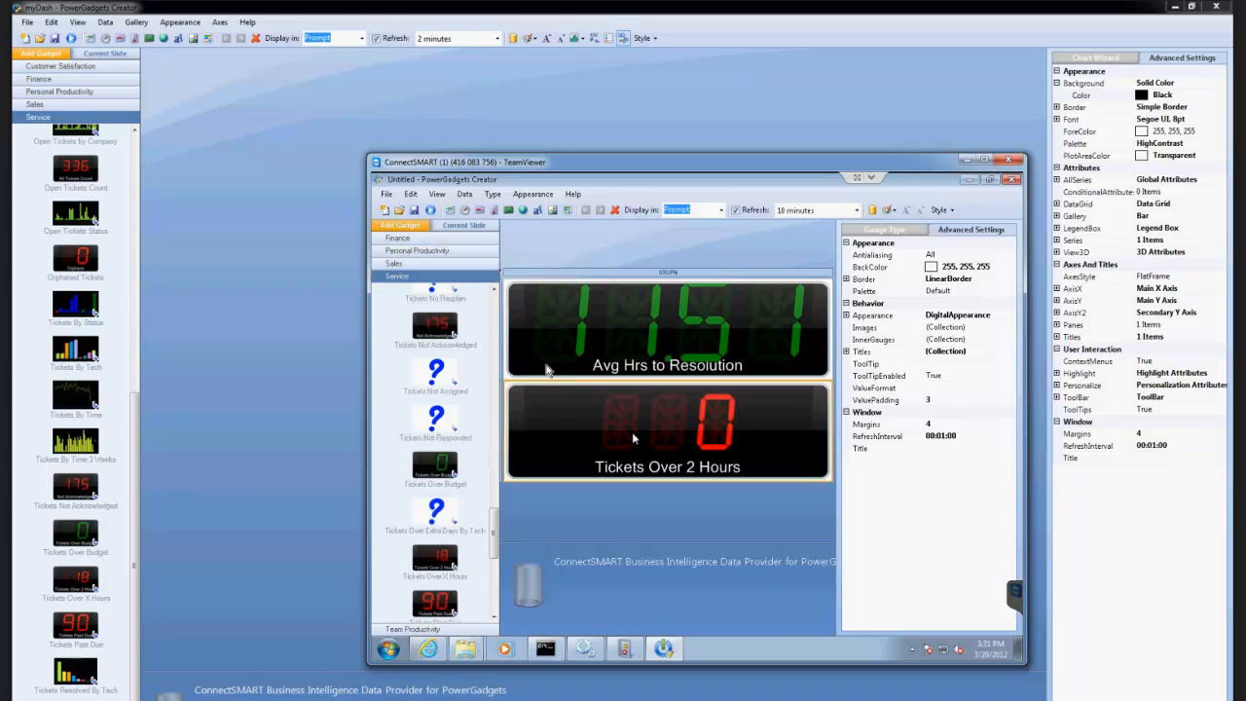
Examine the num parameter of the Tickets Over 2 Hours gadget and close its parameters without changes.
left_click(464, 193)
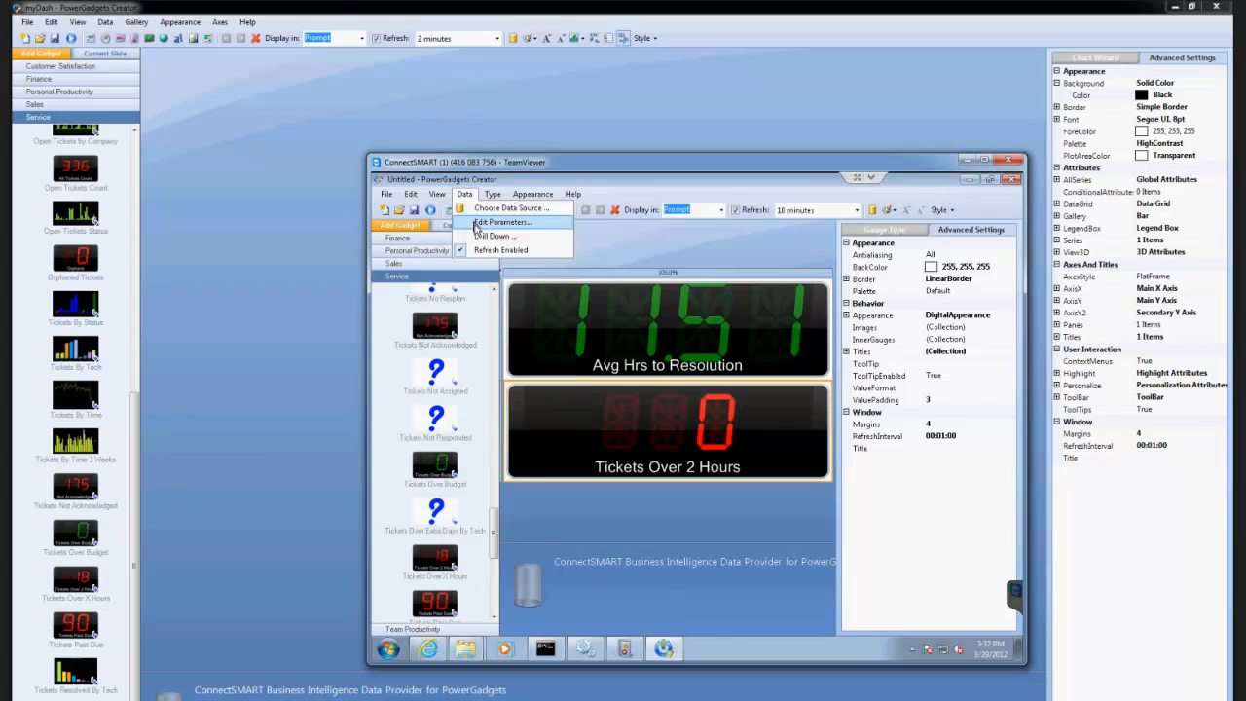
left_click(501, 222)
left_click_drag(596, 365, 596, 421)
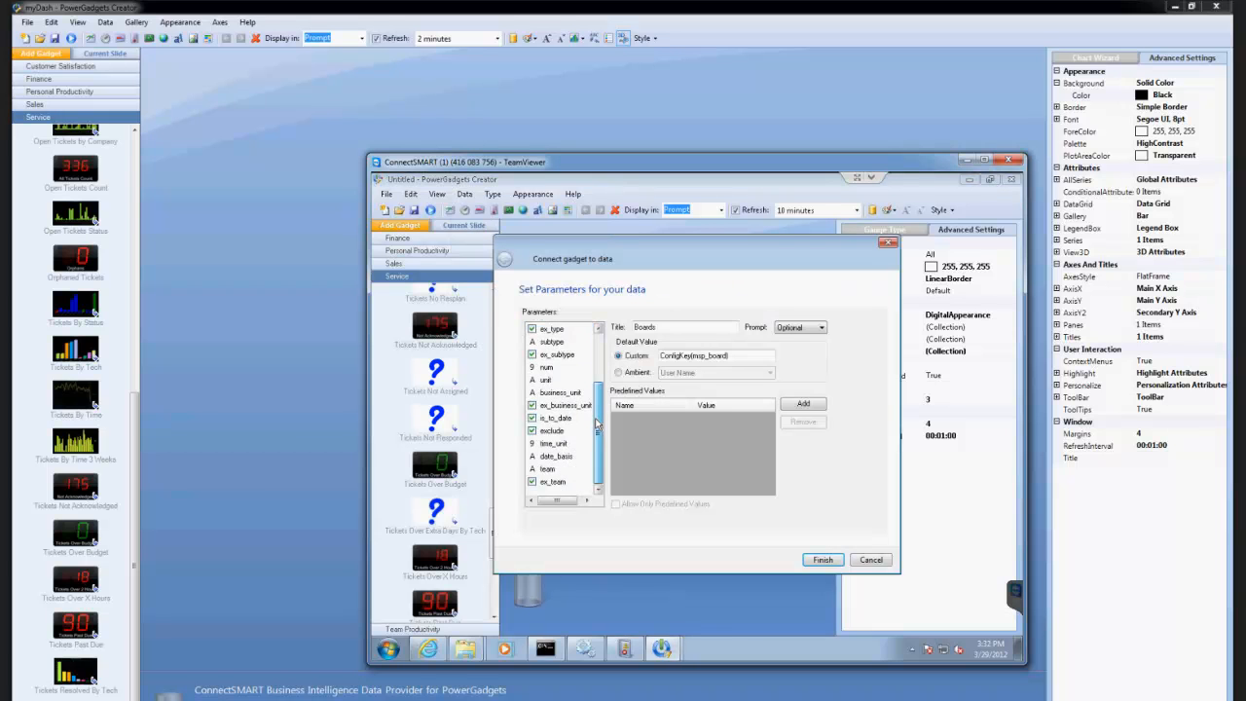
left_click(552, 368)
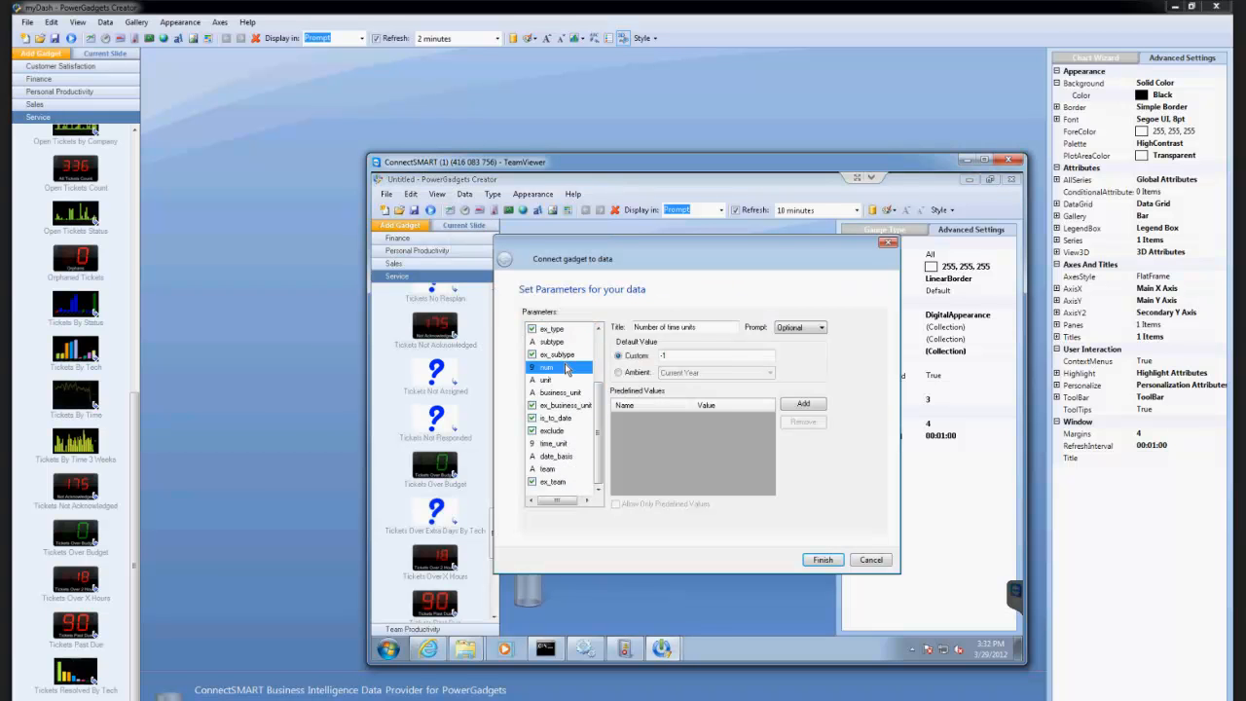
left_click_drag(617, 255, 818, 283)
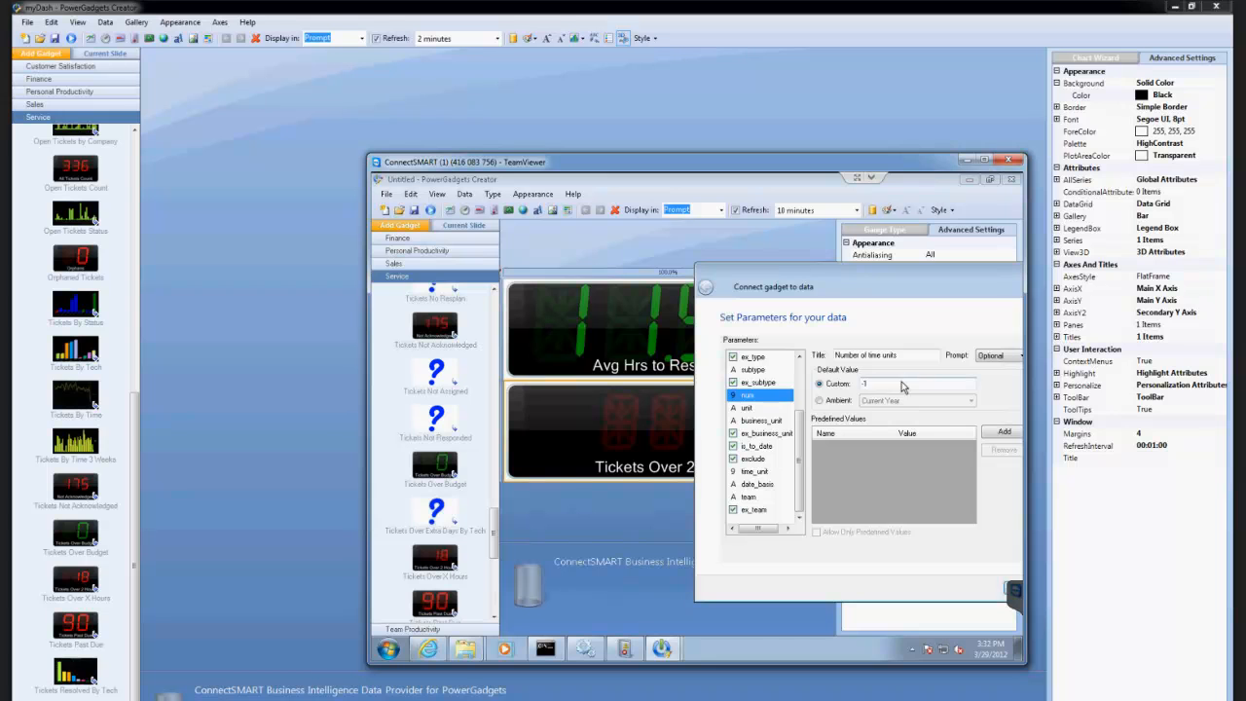
left_click_drag(857, 270, 711, 249)
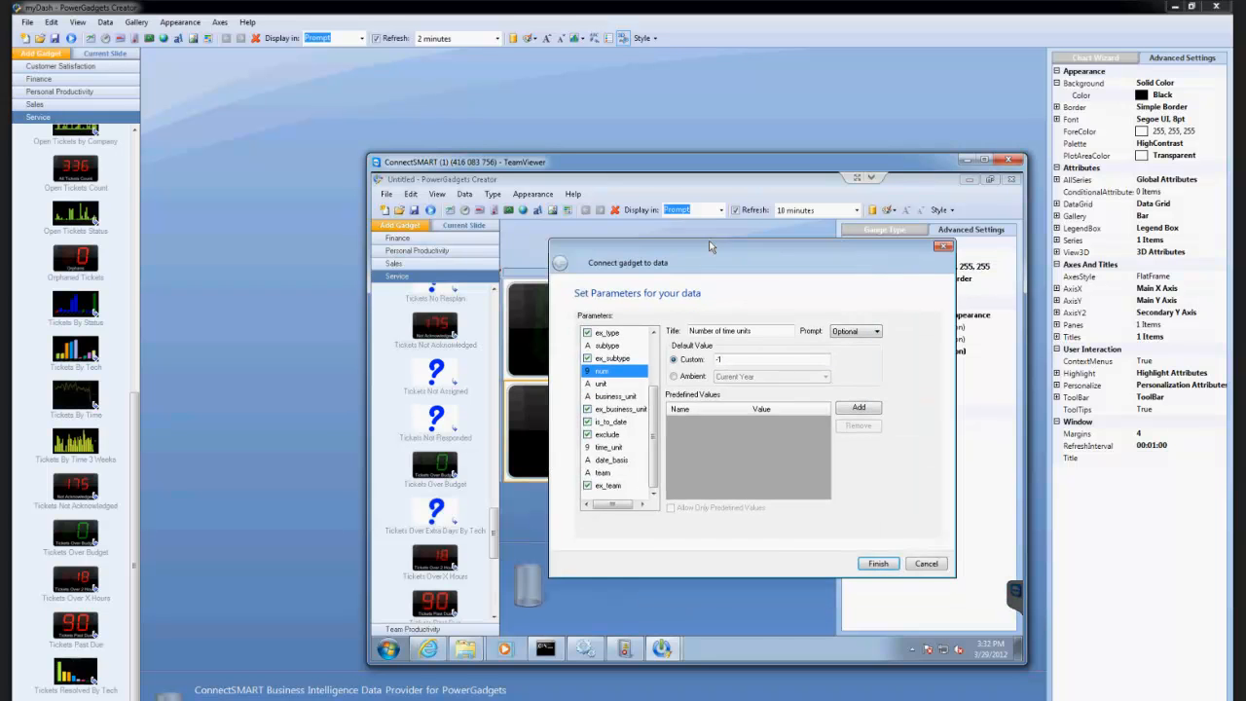
left_click(929, 564)
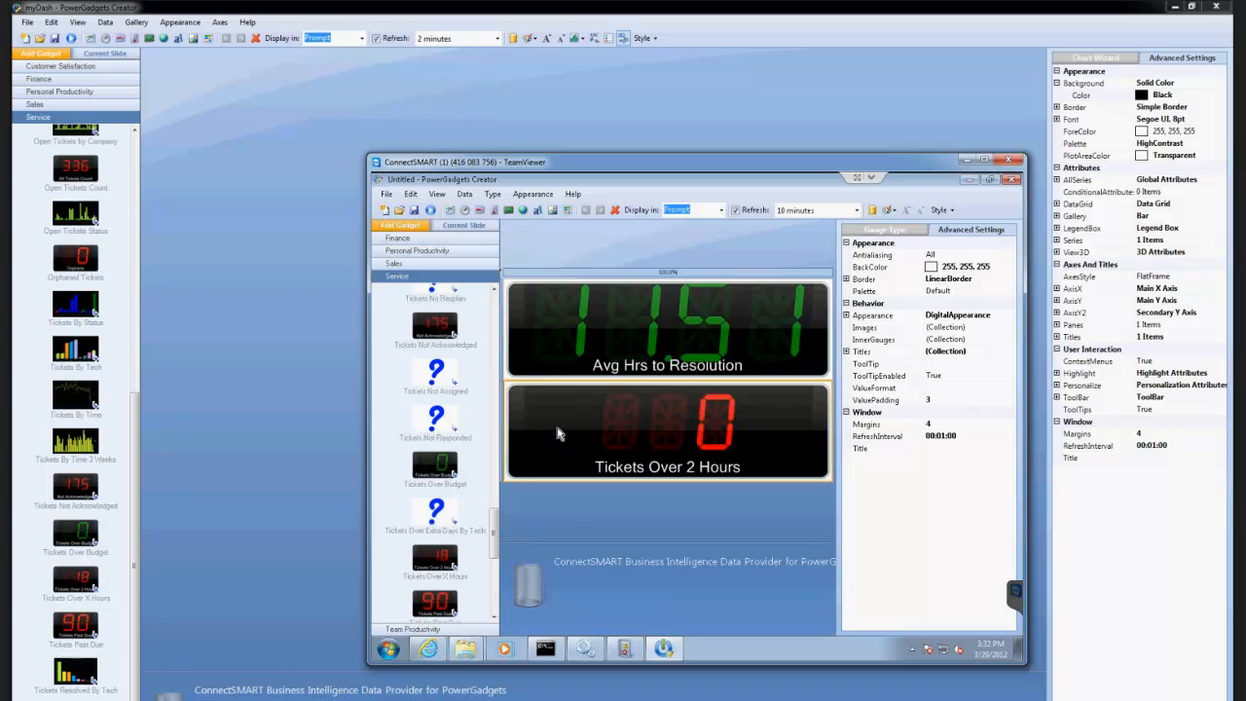
Start a new blank gadget without saving the two ticket gauges and return to the start of the Service gadgets.
mouse_move(626, 655)
left_click_drag(495, 556, 502, 473)
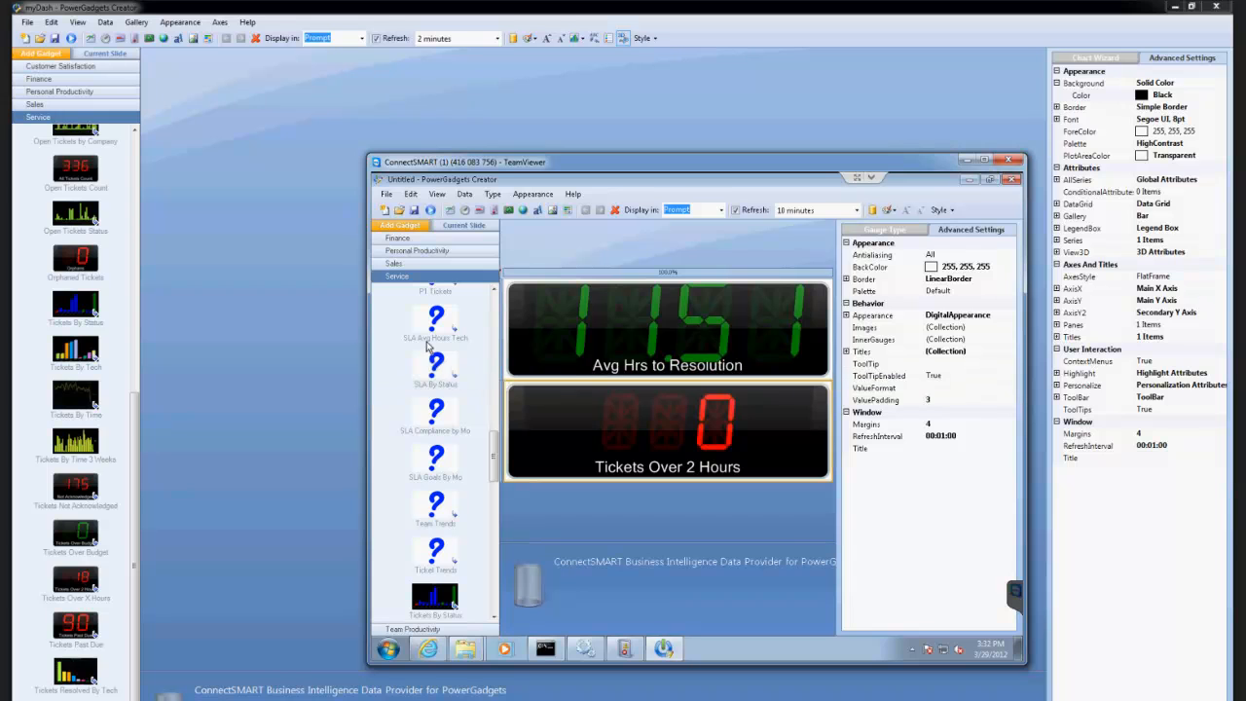
left_click(386, 211)
left_click(725, 420)
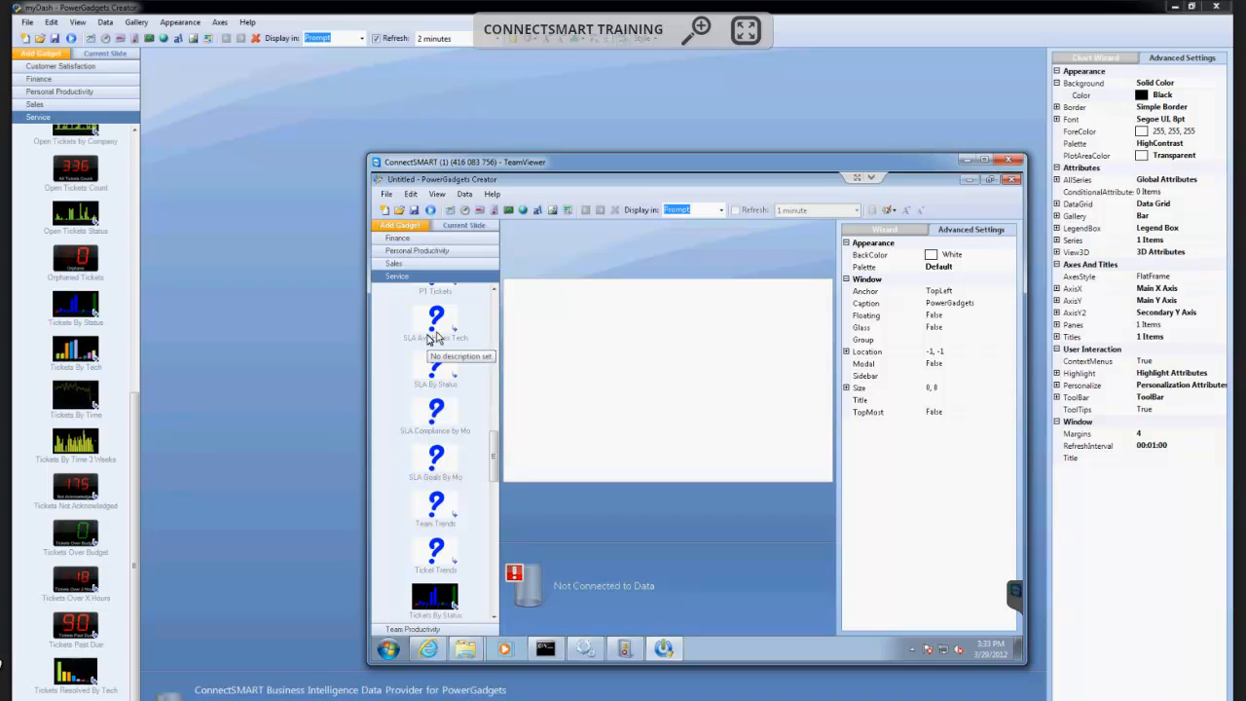
left_click_drag(493, 456, 498, 294)
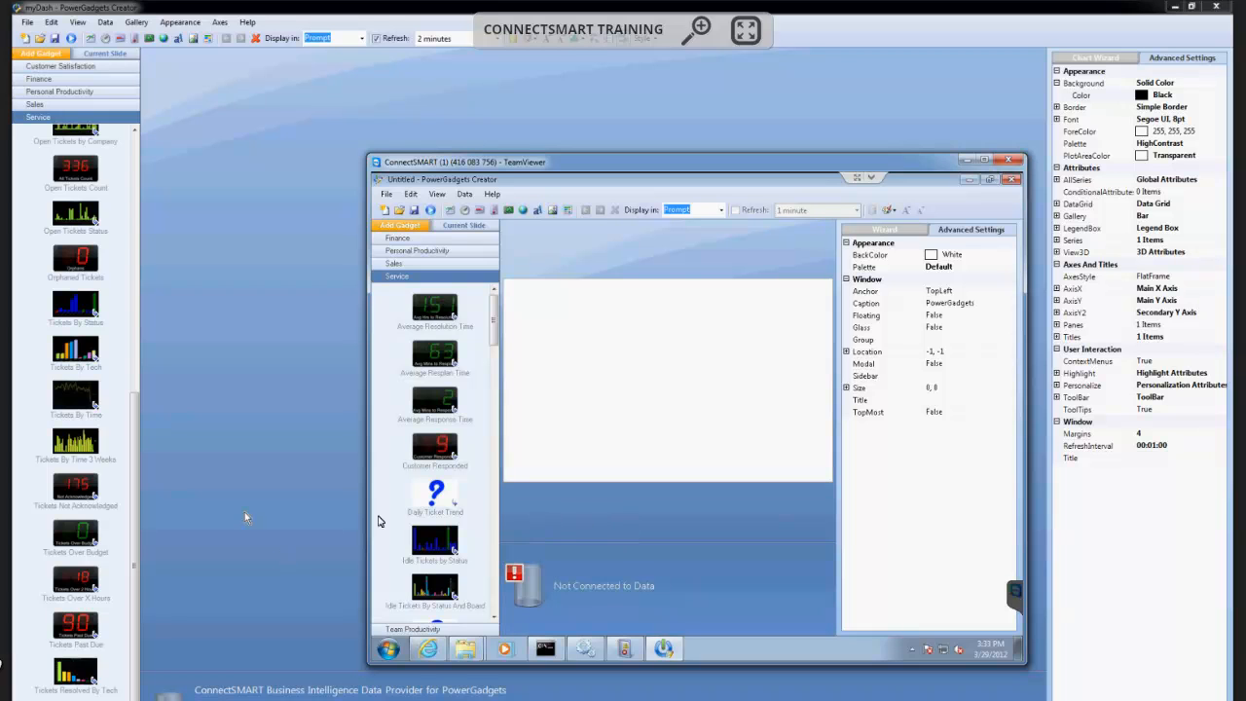
Return to the myDash dashboard, examine the My Tickets by Status chart's data parameters, including exclude_subtype, and close them without changes.
left_click(58, 65)
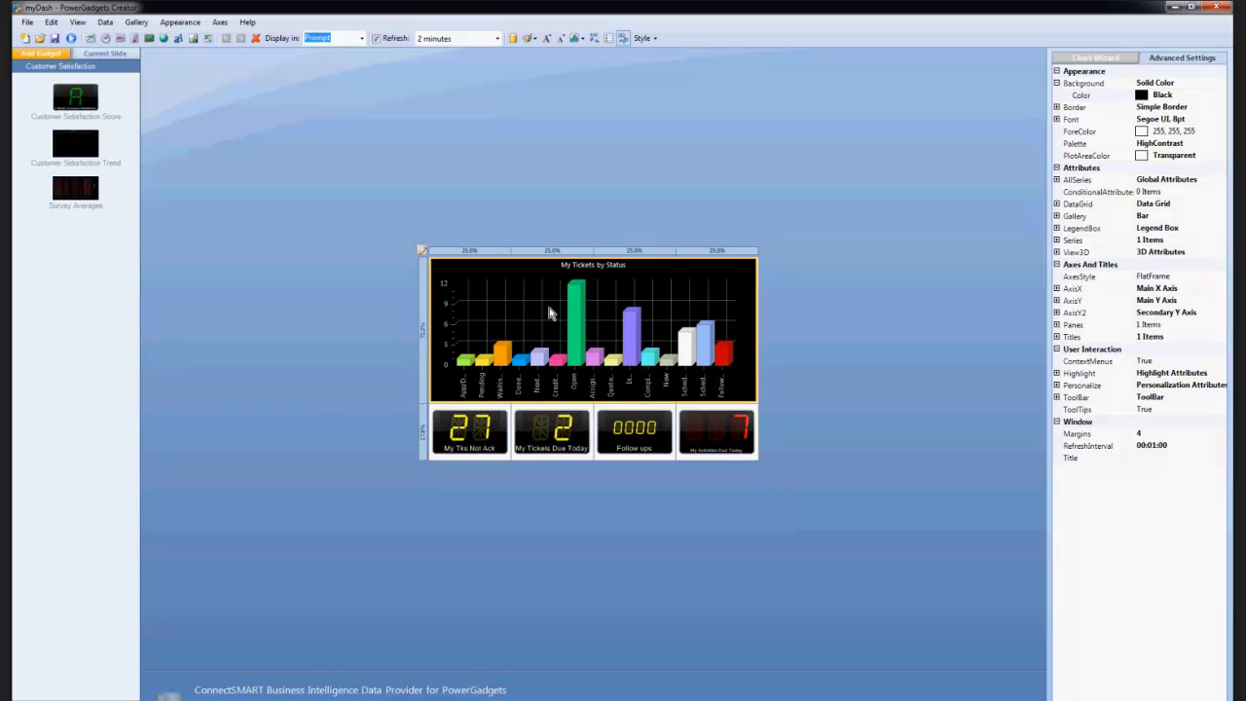
left_click(106, 21)
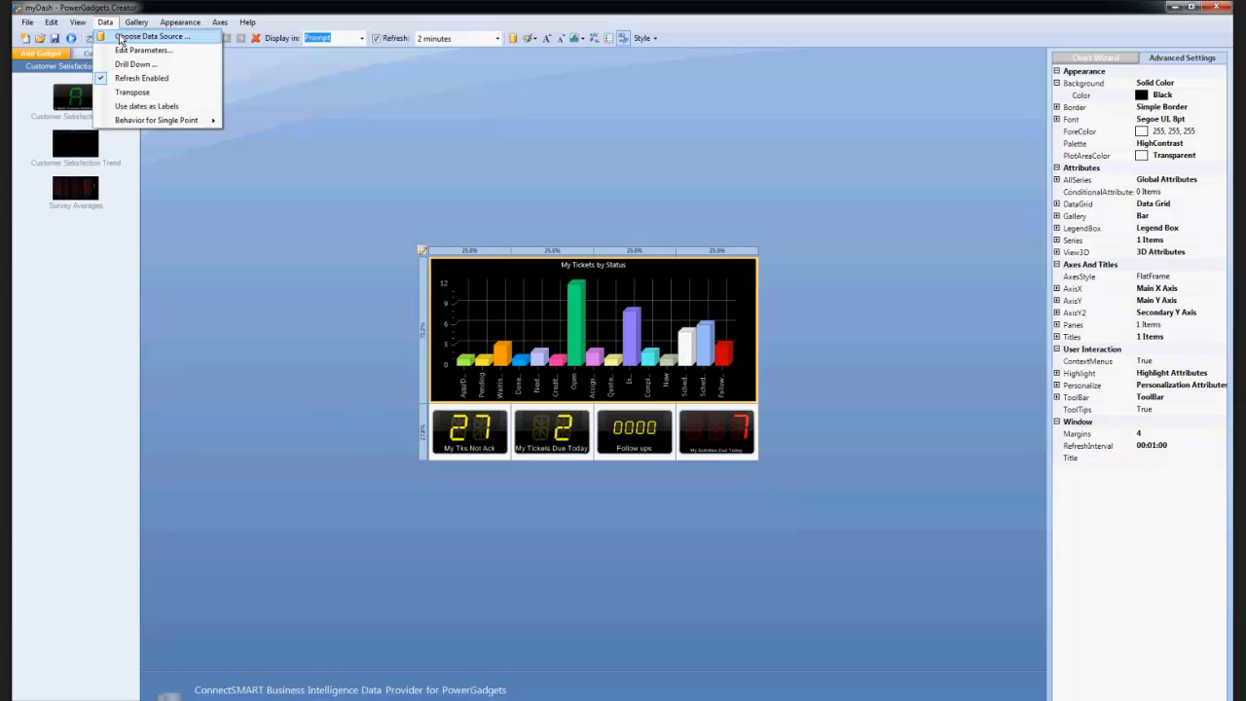
left_click(124, 48)
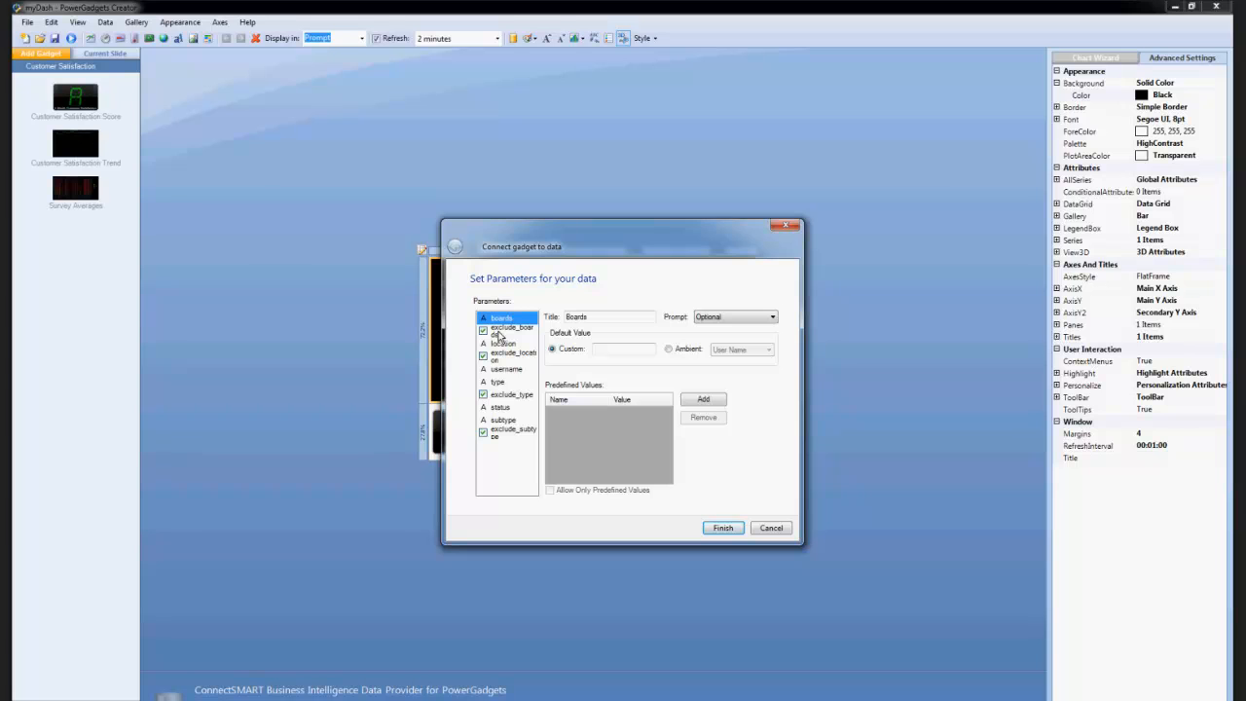
left_click_drag(613, 241, 774, 226)
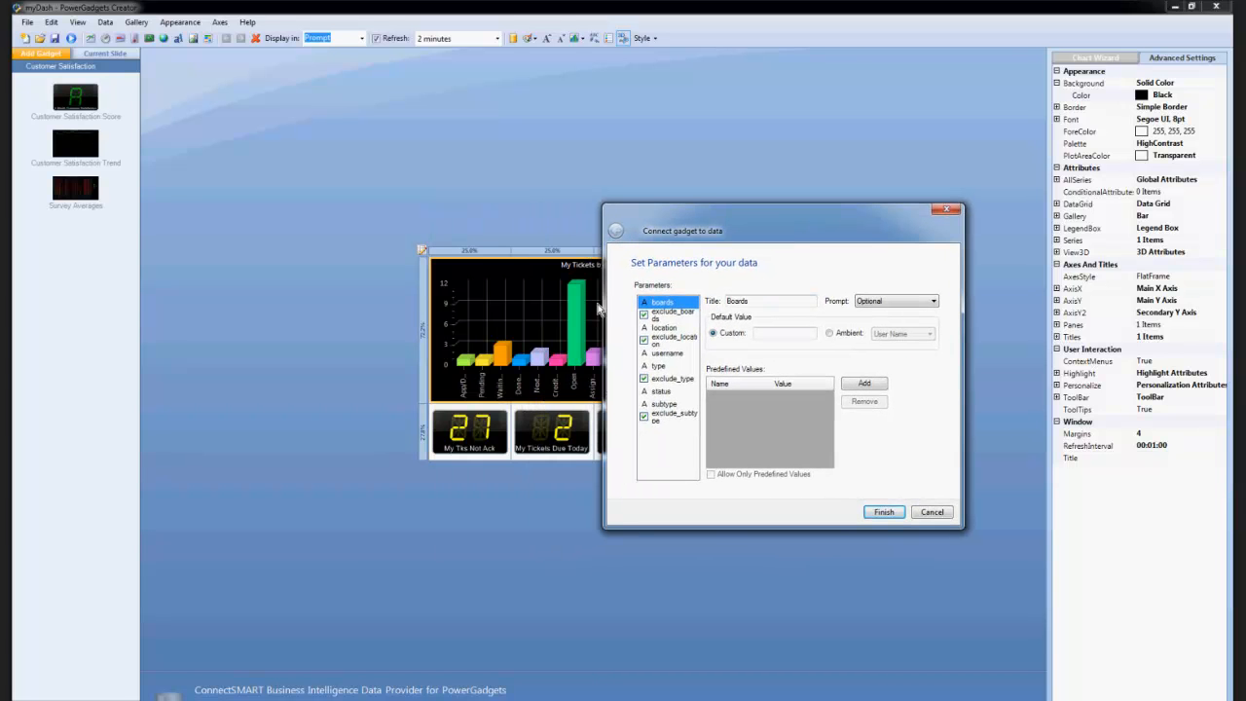
left_click(664, 416)
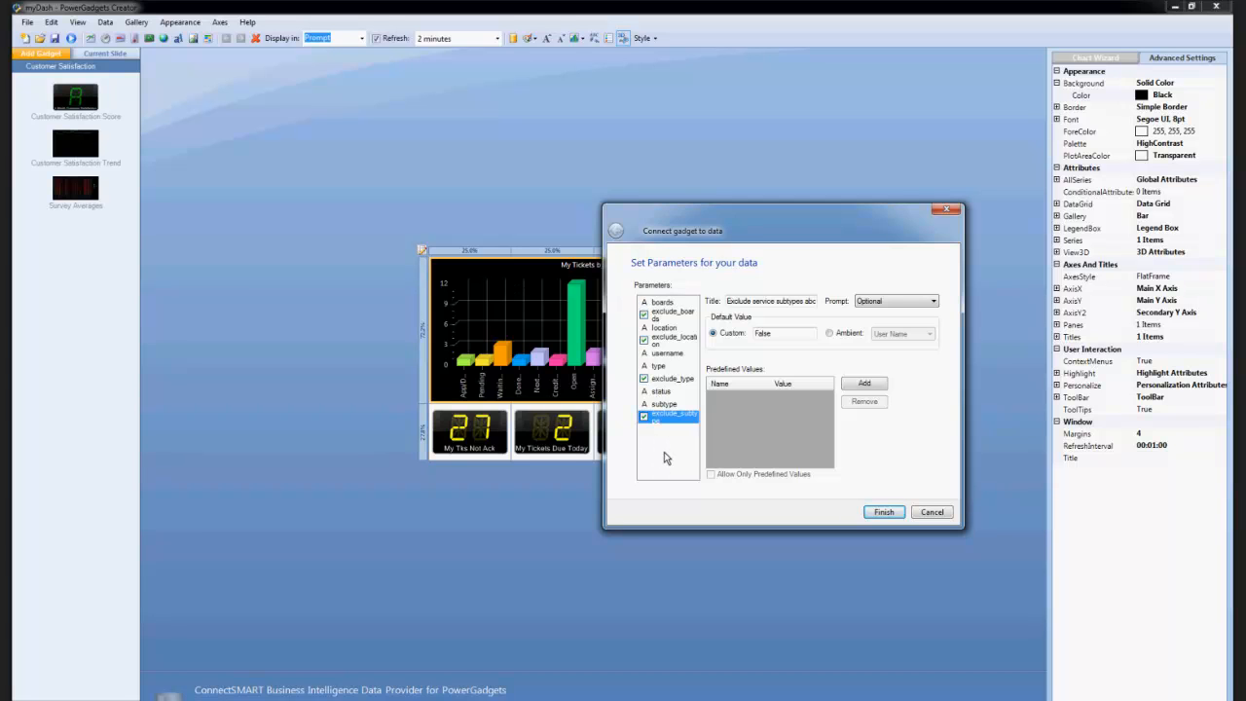
left_click(933, 512)
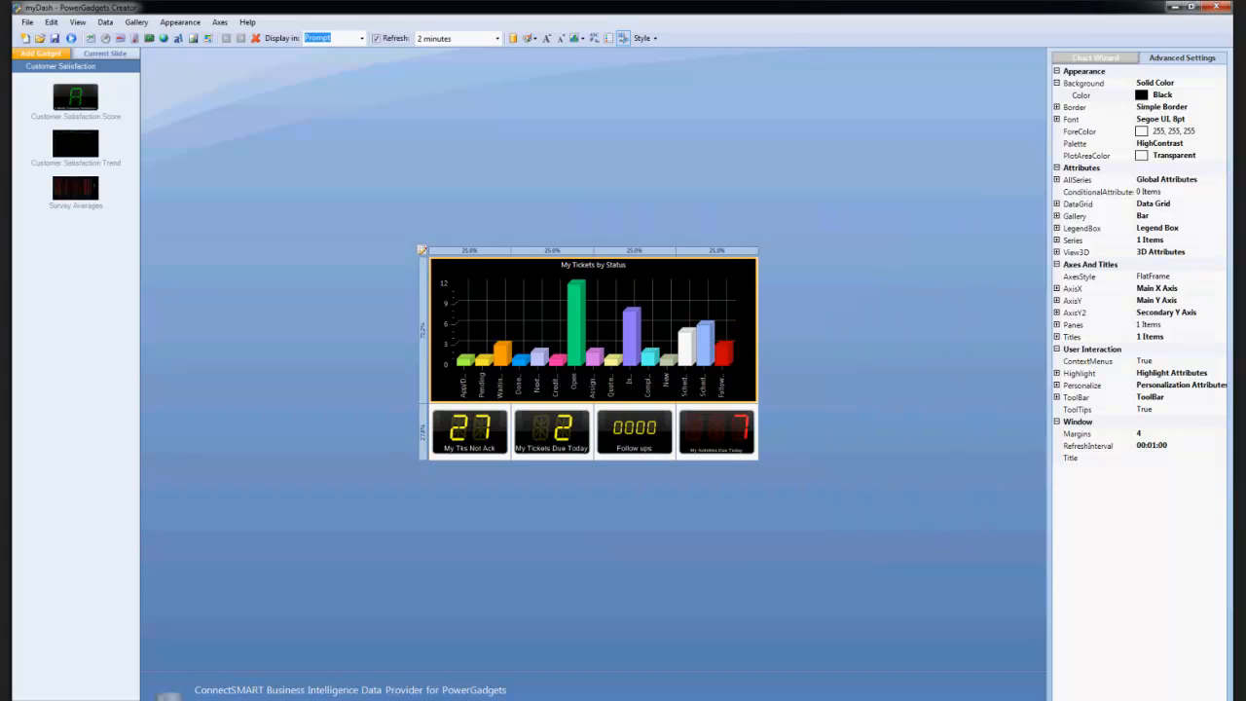
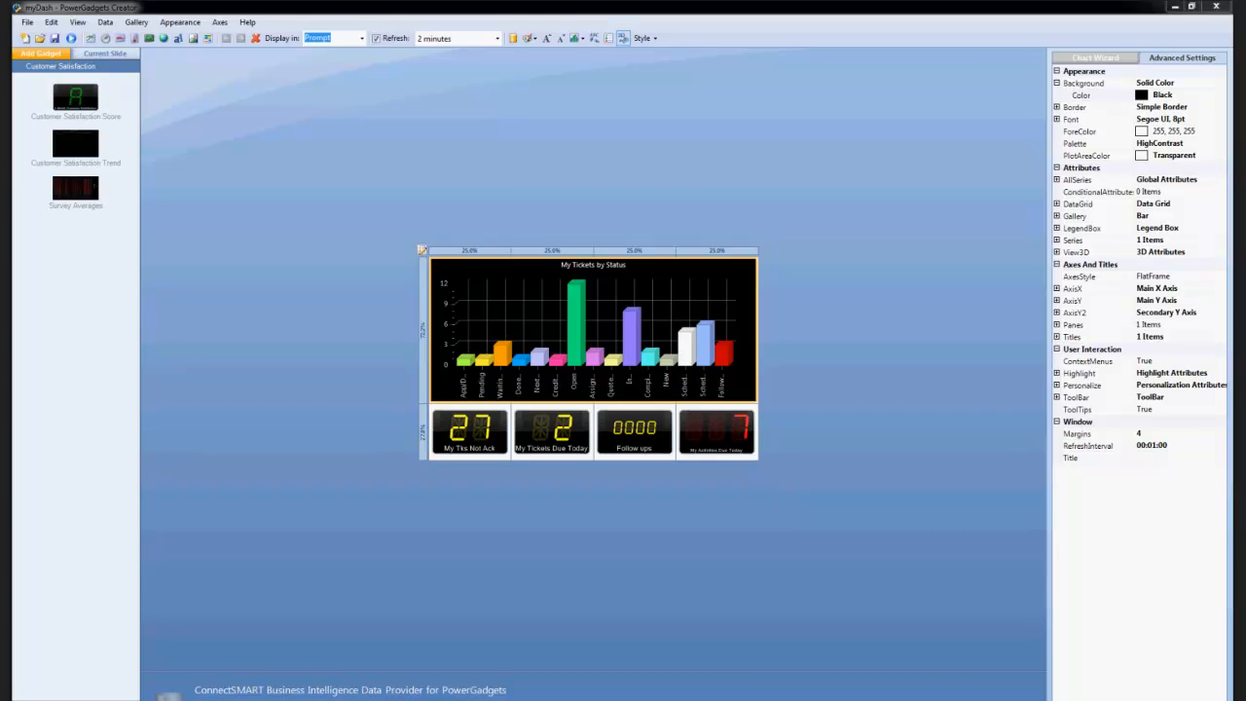
Minimize both gadget creator windows, switch to ConnectWise and filter the Service Board to the Service business unit.
left_click(1181, 8)
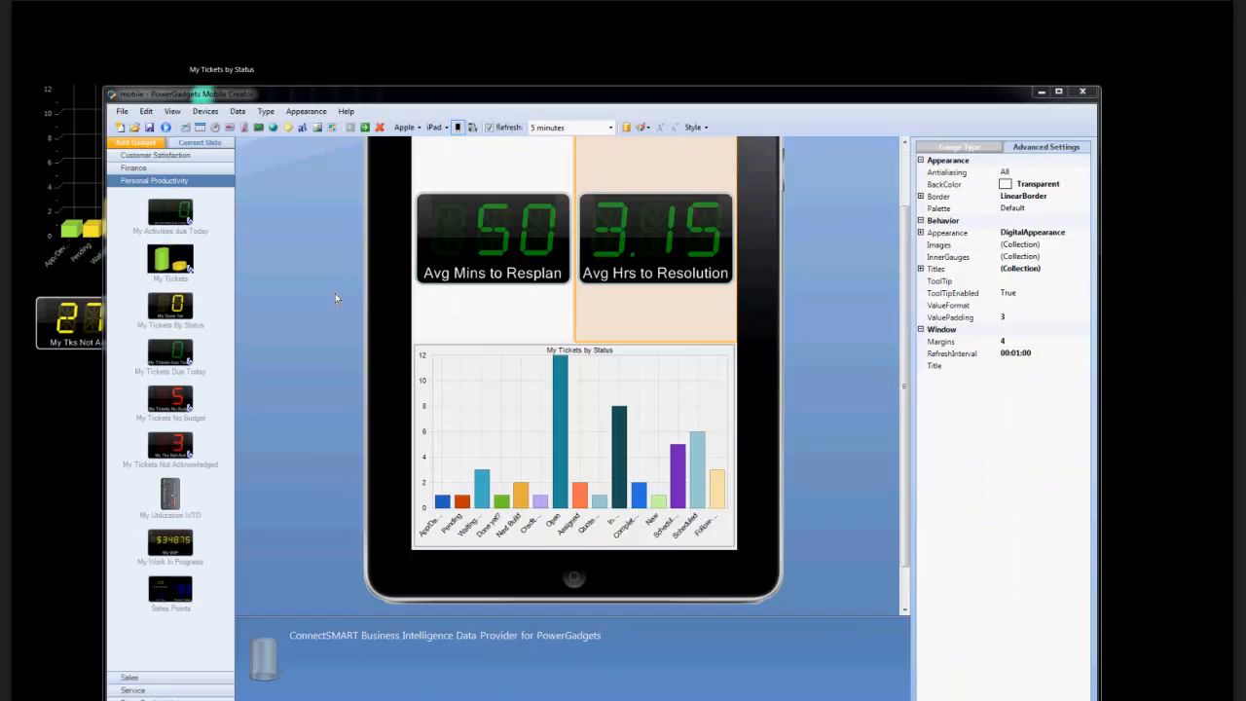
left_click(1044, 95)
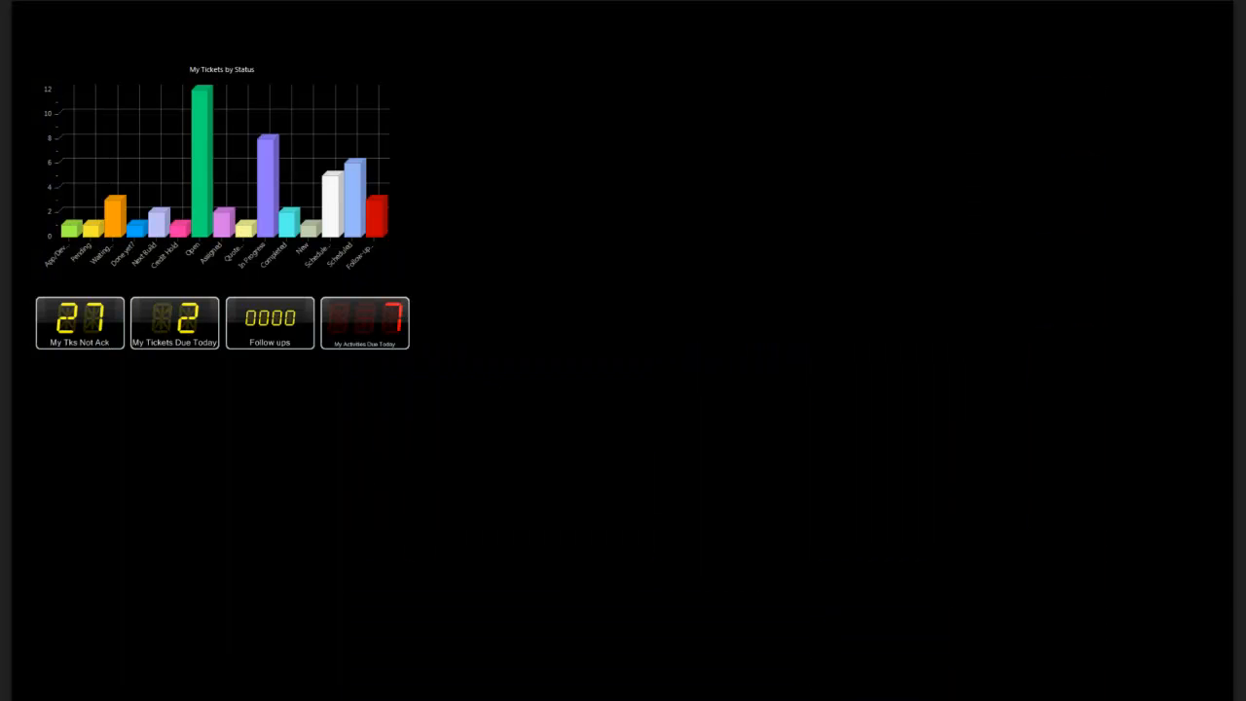
left_click(499, 697)
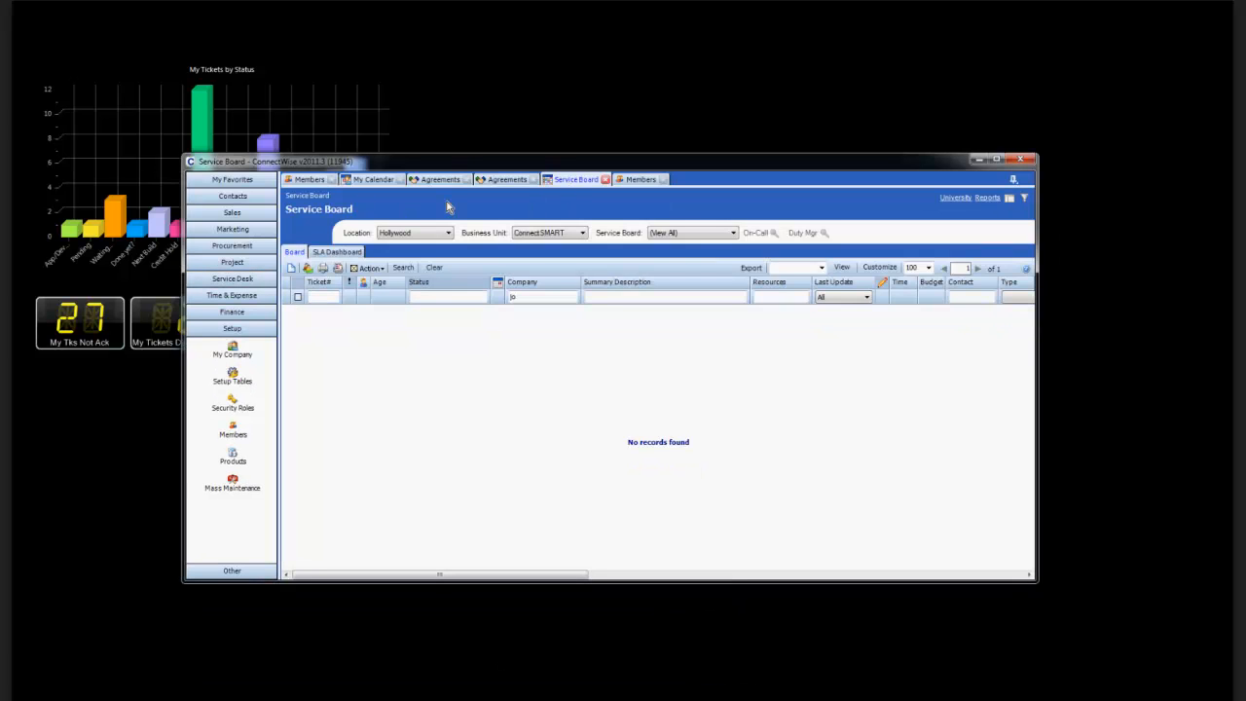
left_click(543, 234)
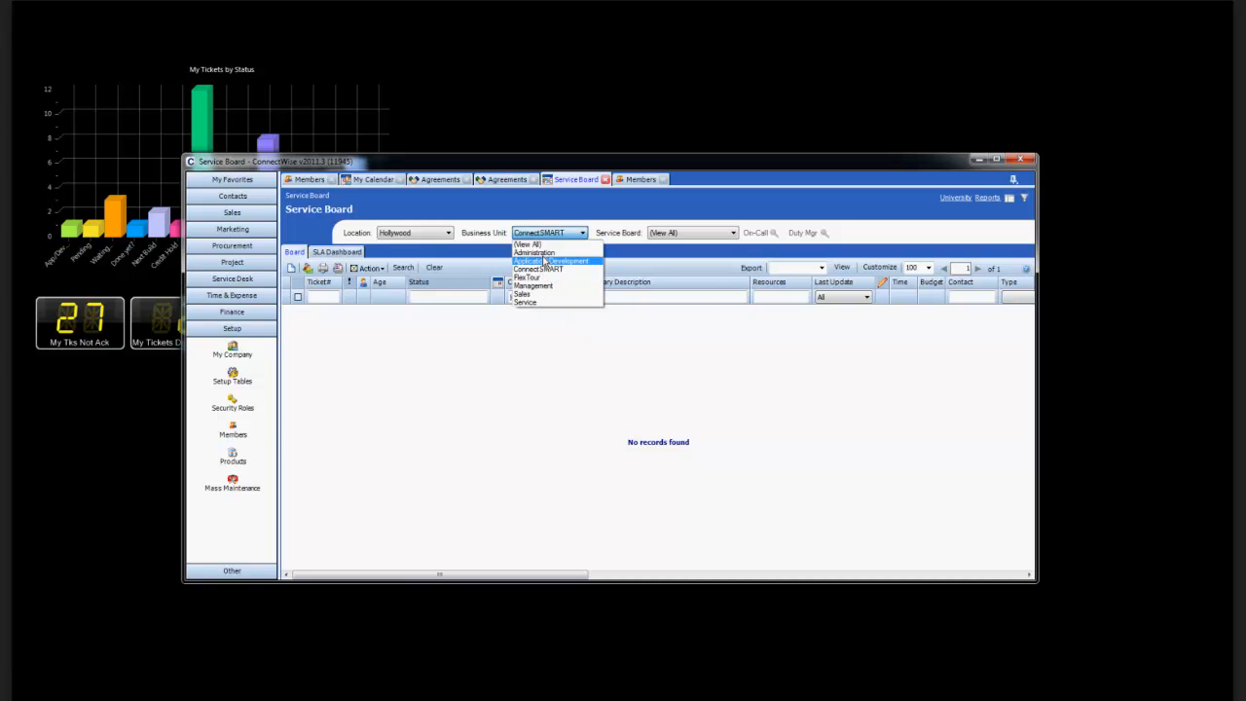
left_click(525, 302)
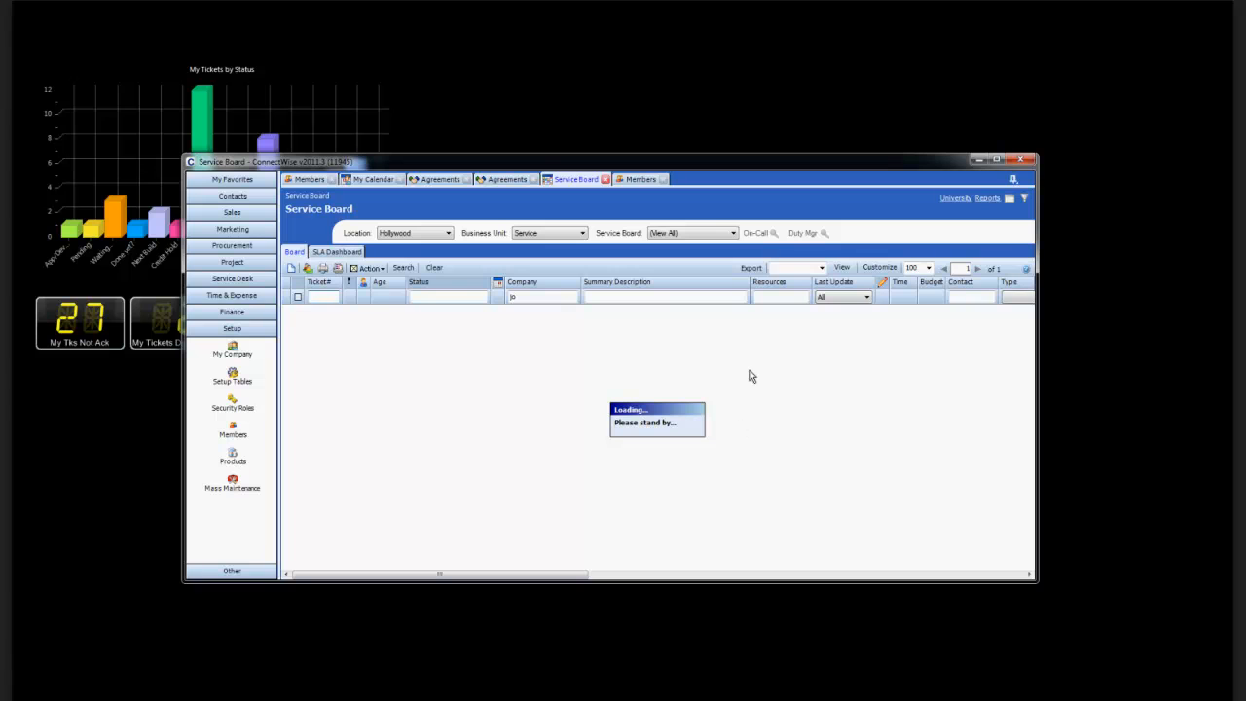
Return to the Service Board ticket list and clear its Company filter.
left_click(528, 283)
left_click(321, 195)
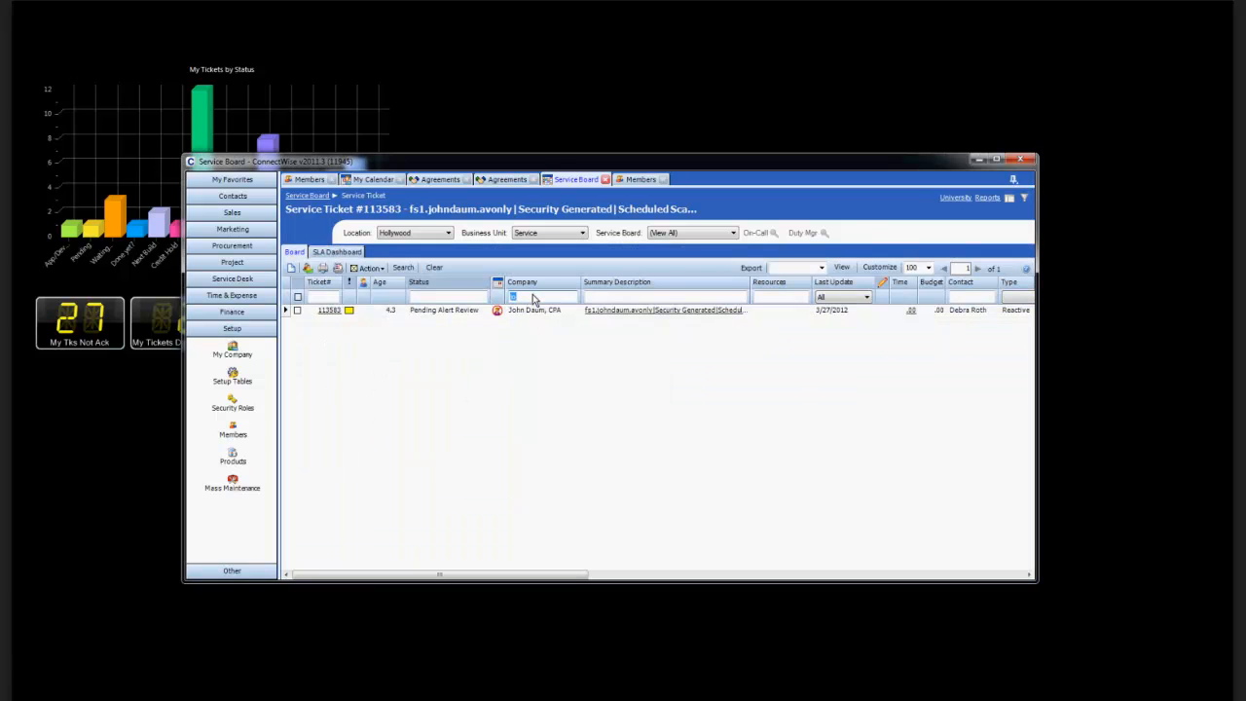
key("Return")
key("BackSpace")
key("Return")
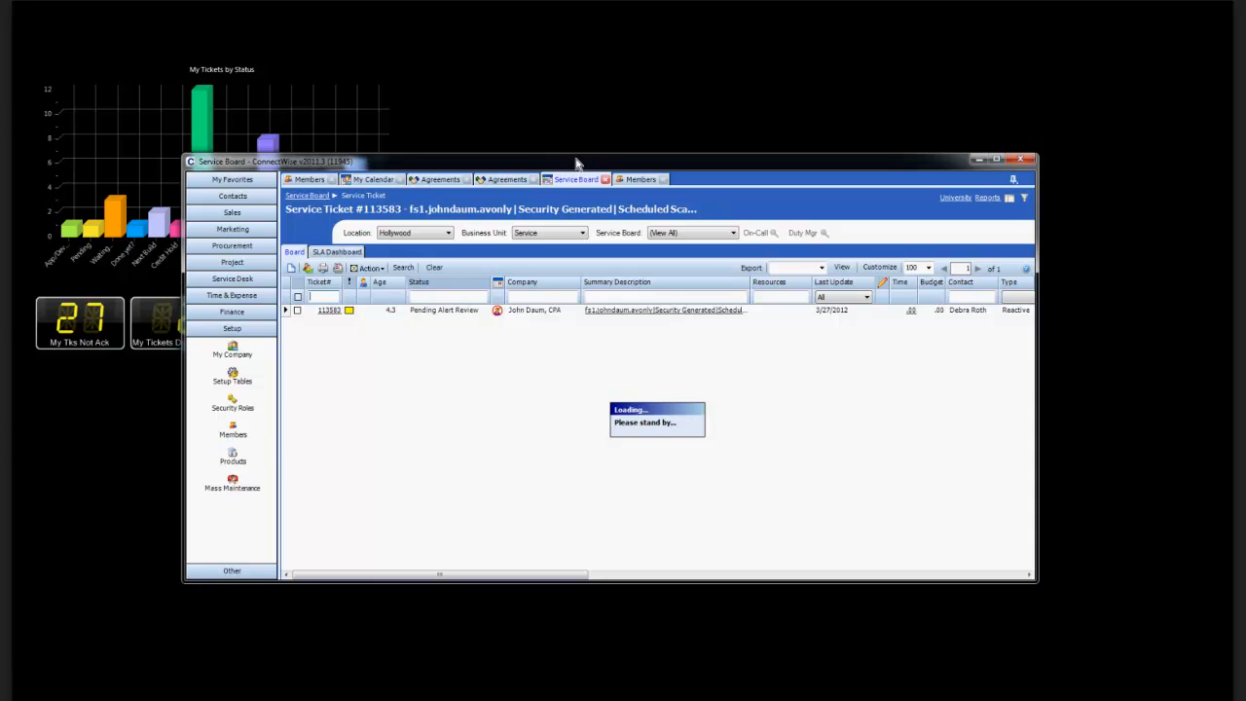
Move the ConnectWise window up and limit the ticket list to the ConnectCare service board.
left_click_drag(576, 164, 609, 119)
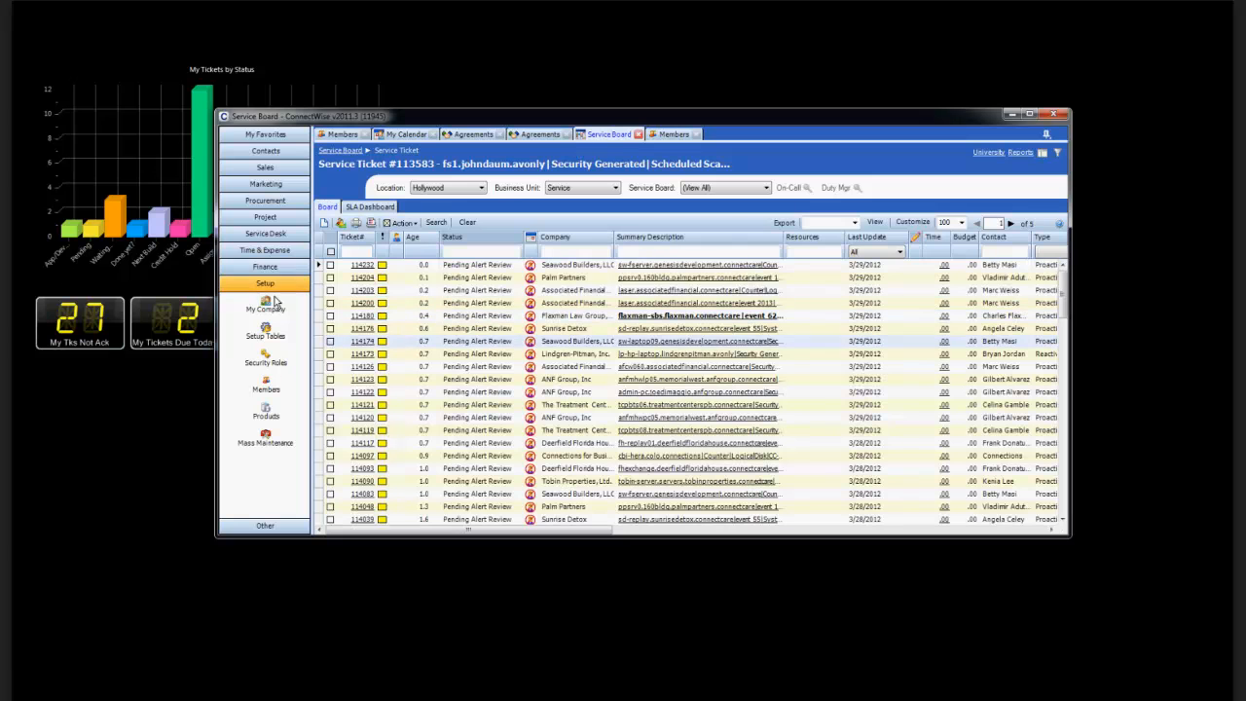
left_click(697, 189)
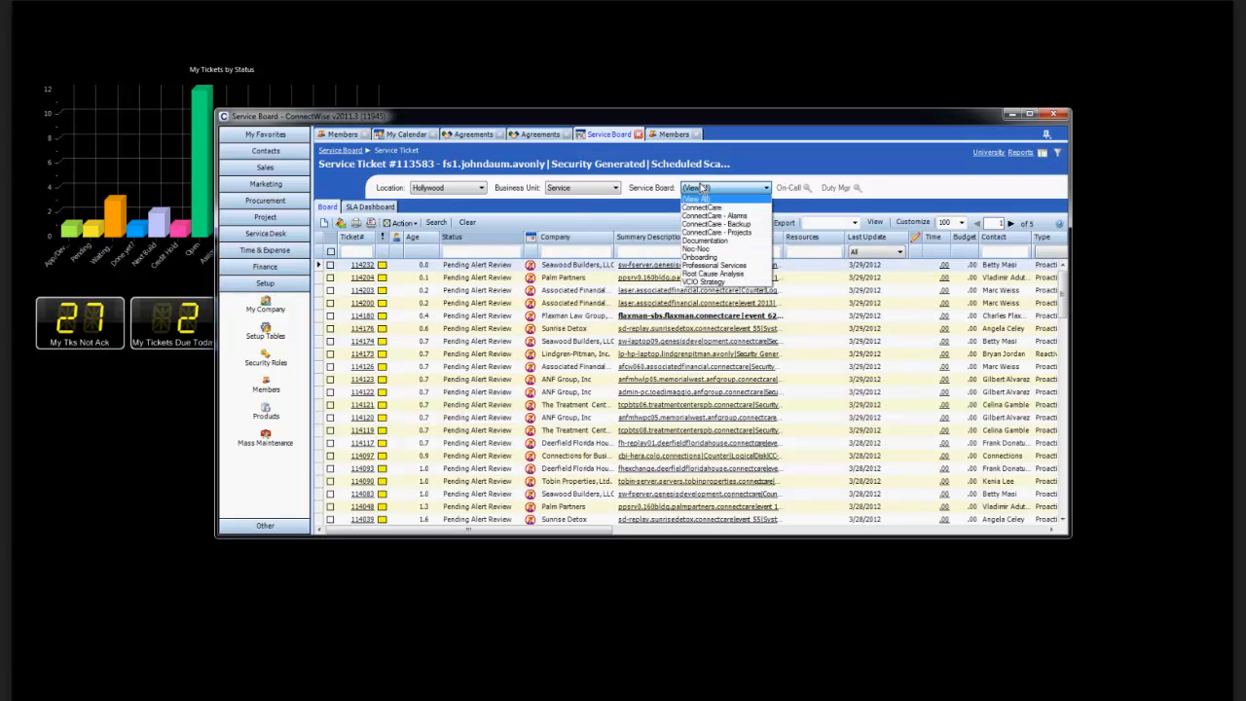
left_click(701, 207)
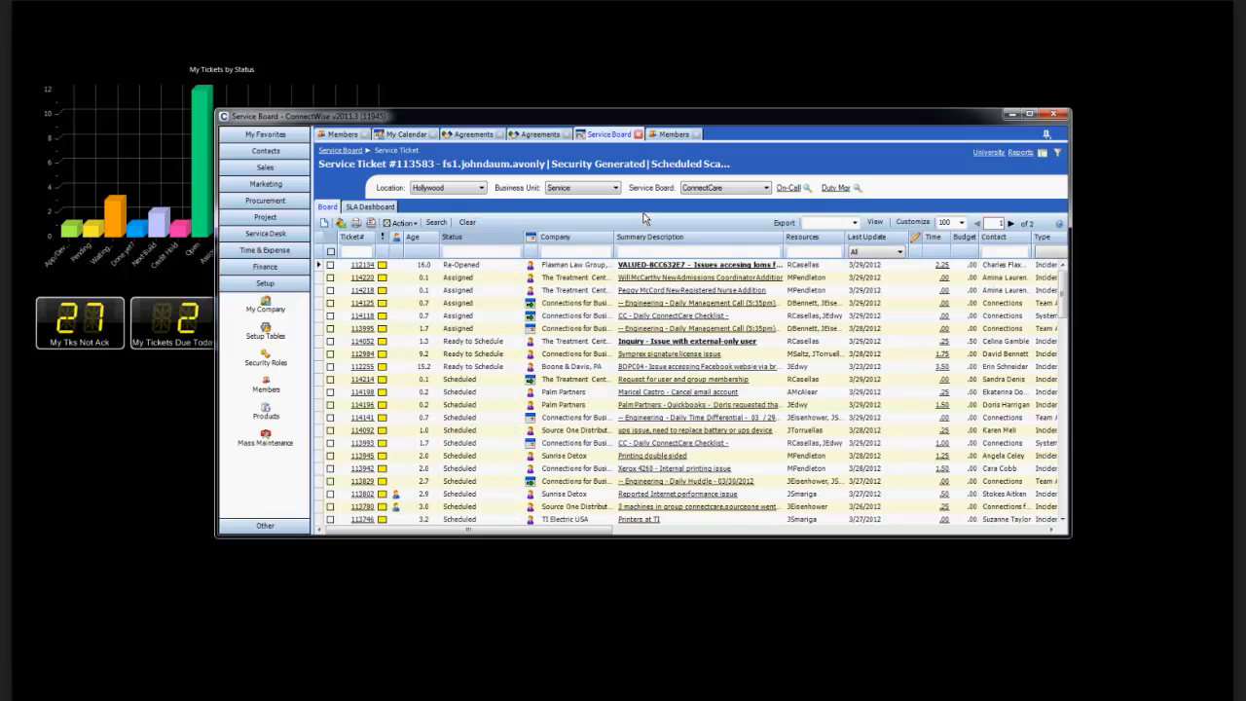
Sort the ConnectCare tickets by Status and by the symbol column beside Company, examine their statuses, and move the window out of the way.
left_click(475, 240)
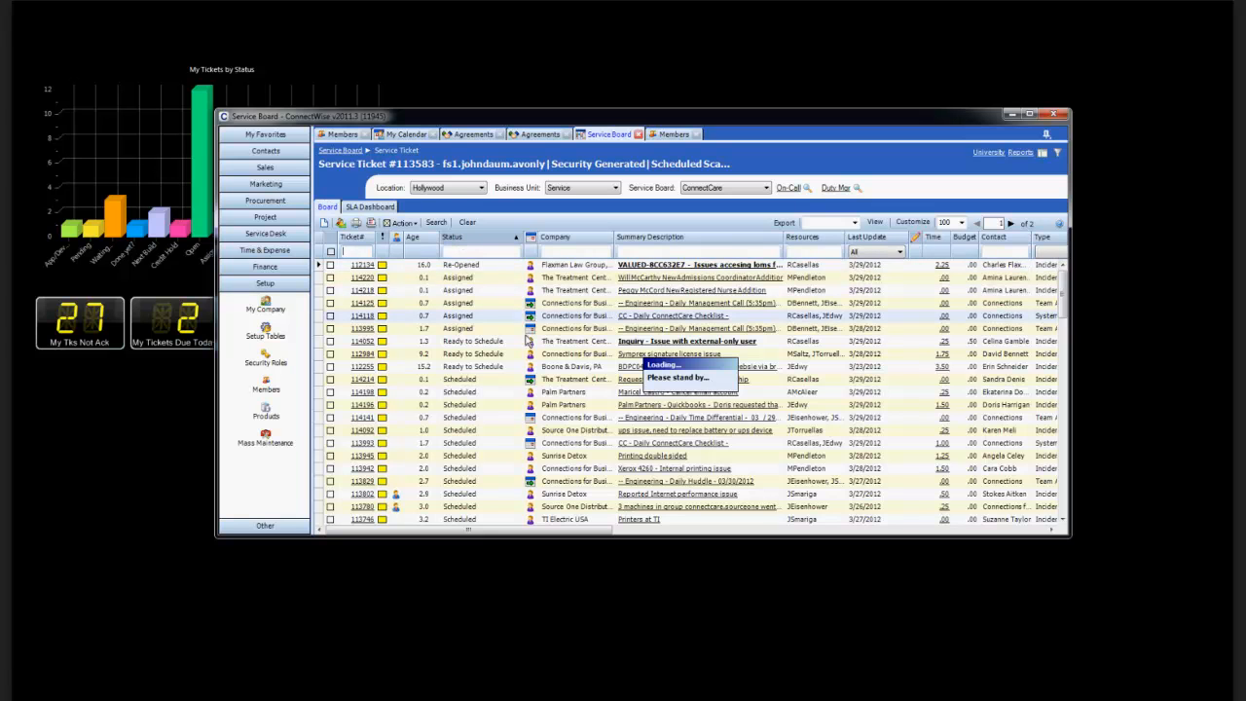
left_click(487, 240)
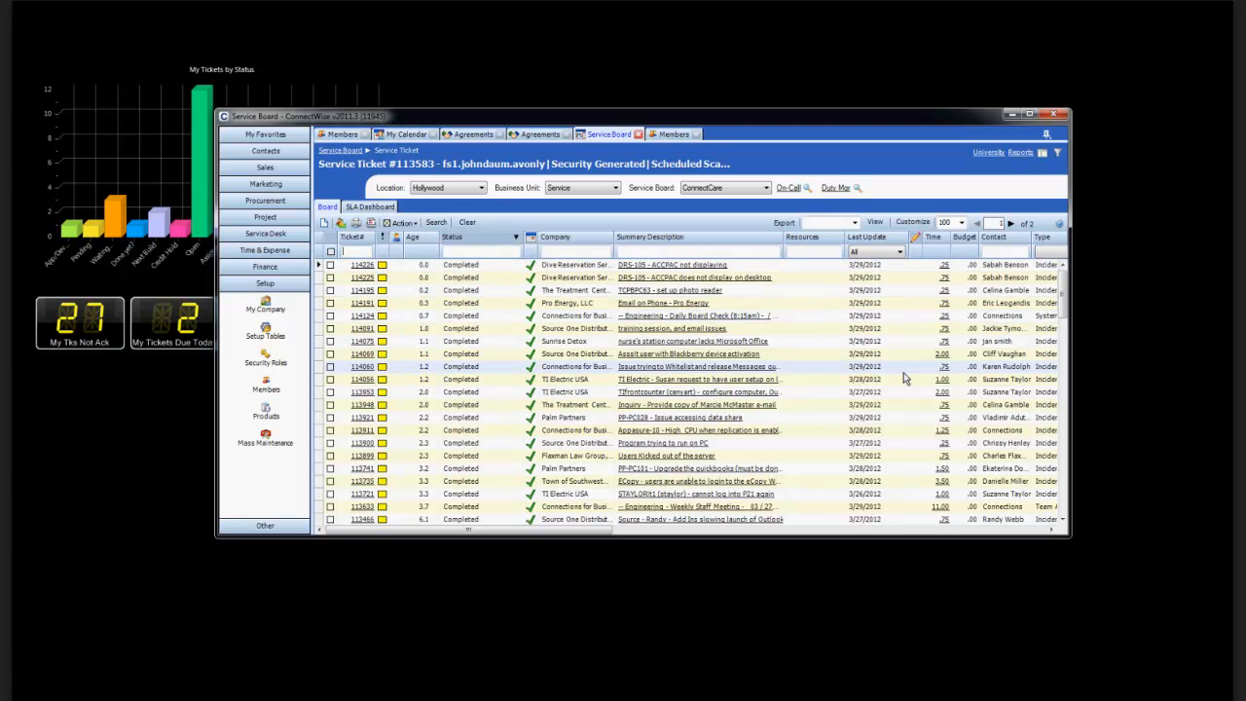
left_click_drag(1067, 295, 1065, 453)
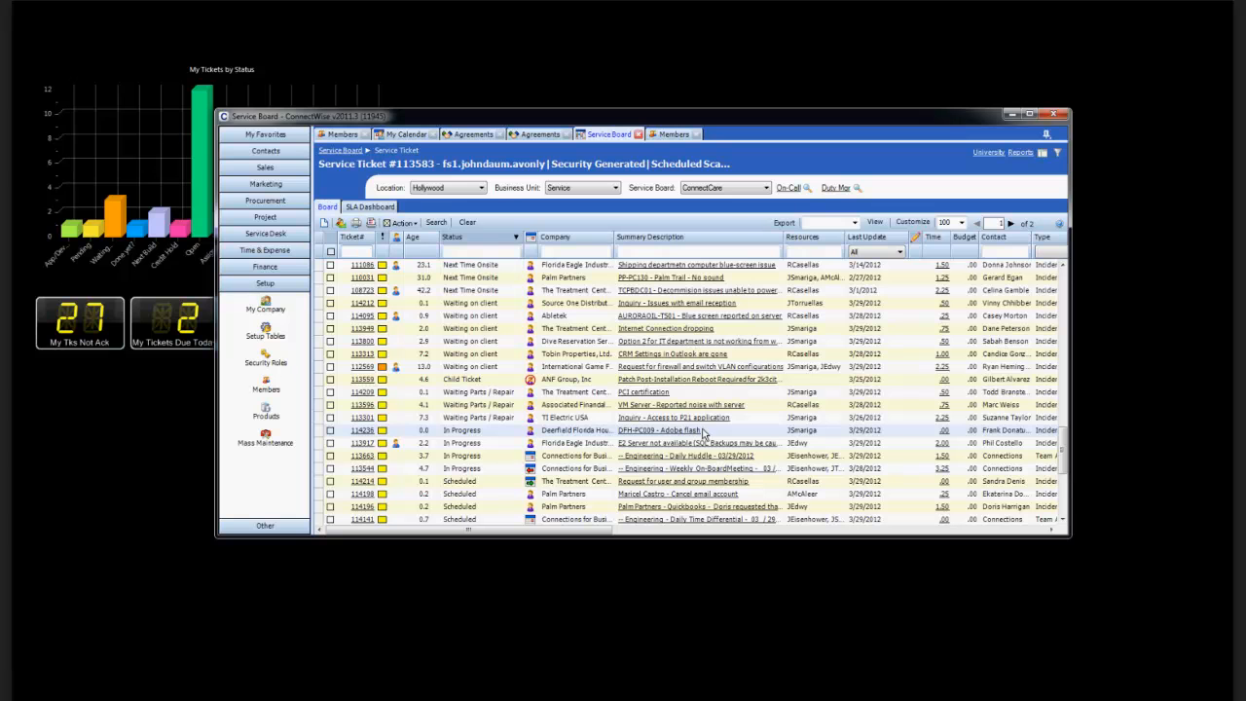
scroll(633, 438, "down", 10)
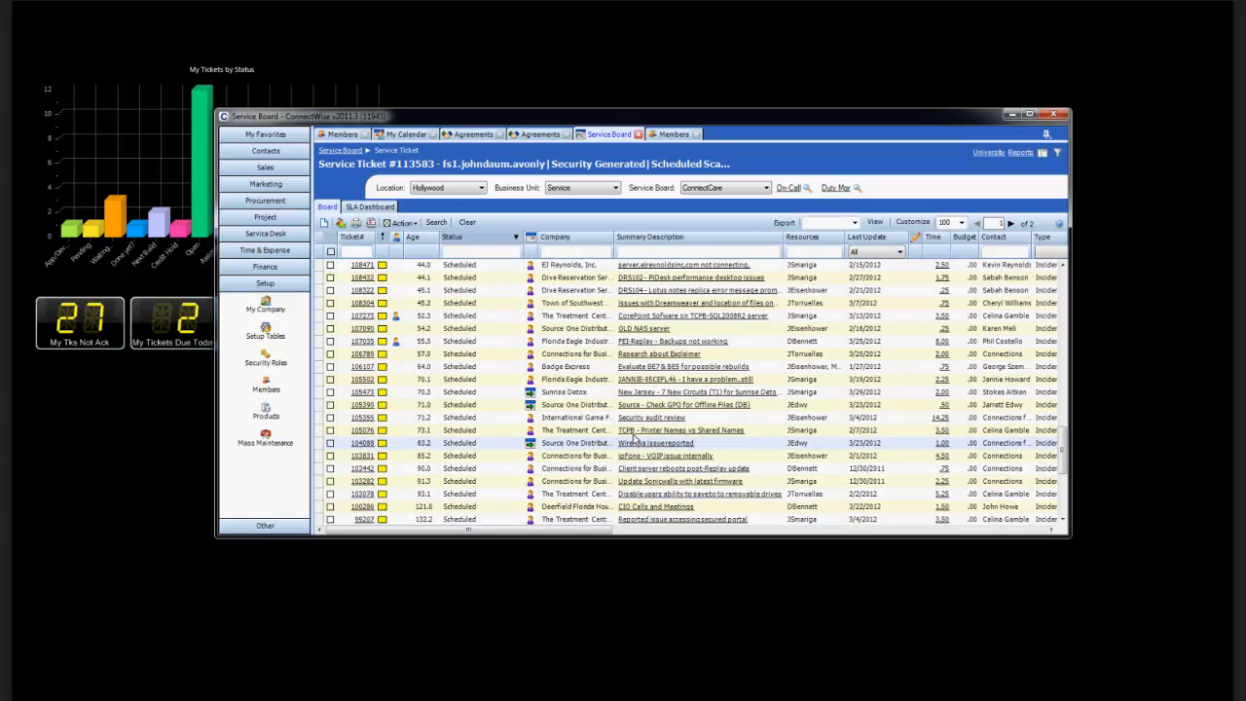
scroll(634, 438, "up", 10)
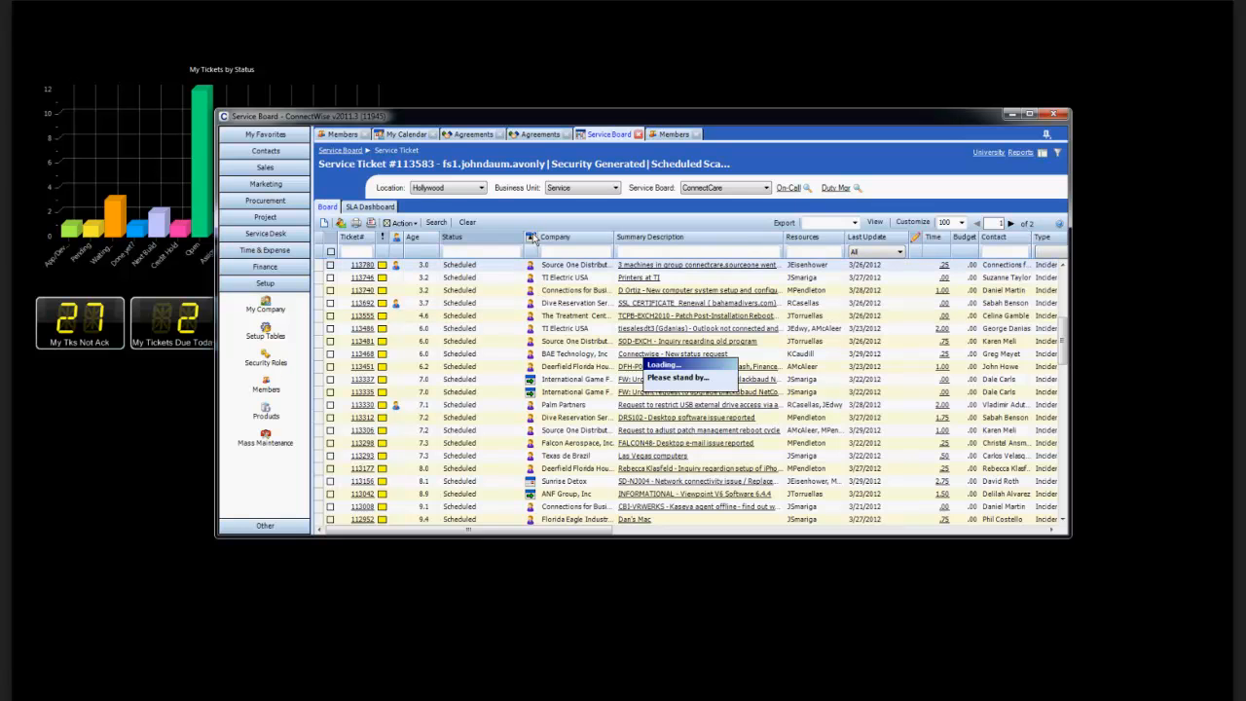
scroll(523, 285, "up", 6)
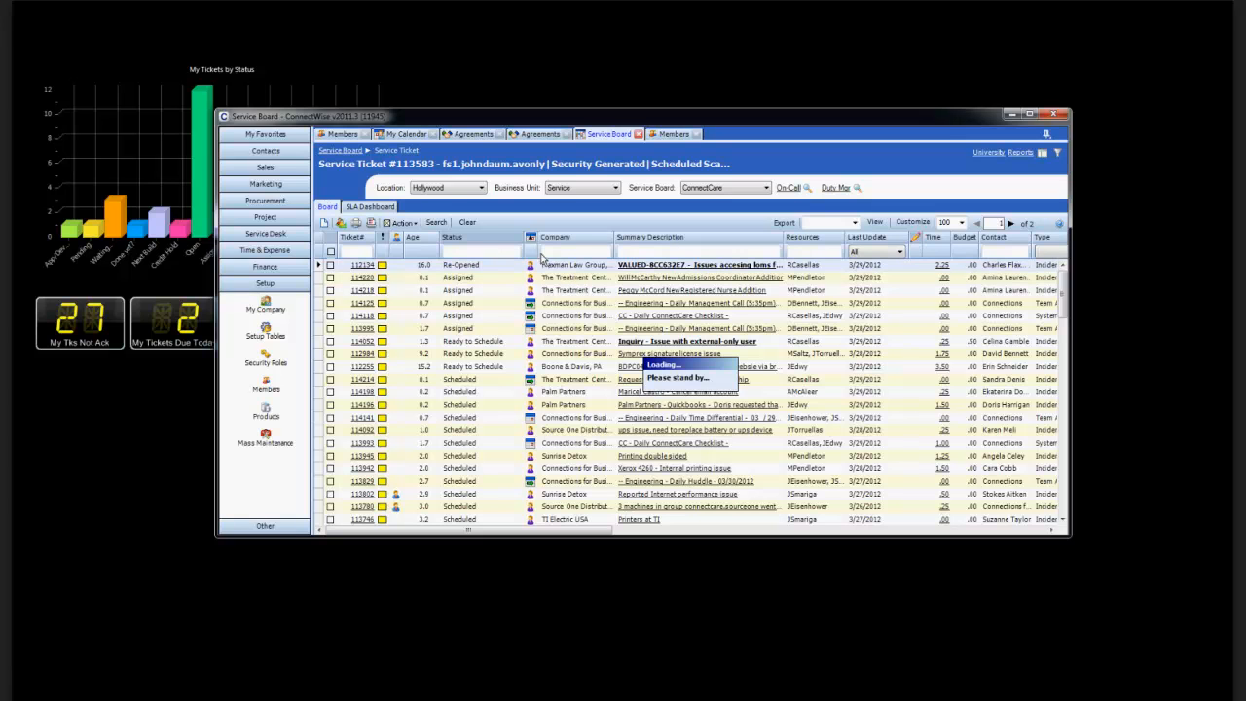
left_click(457, 251)
left_click_drag(575, 124, 640, 370)
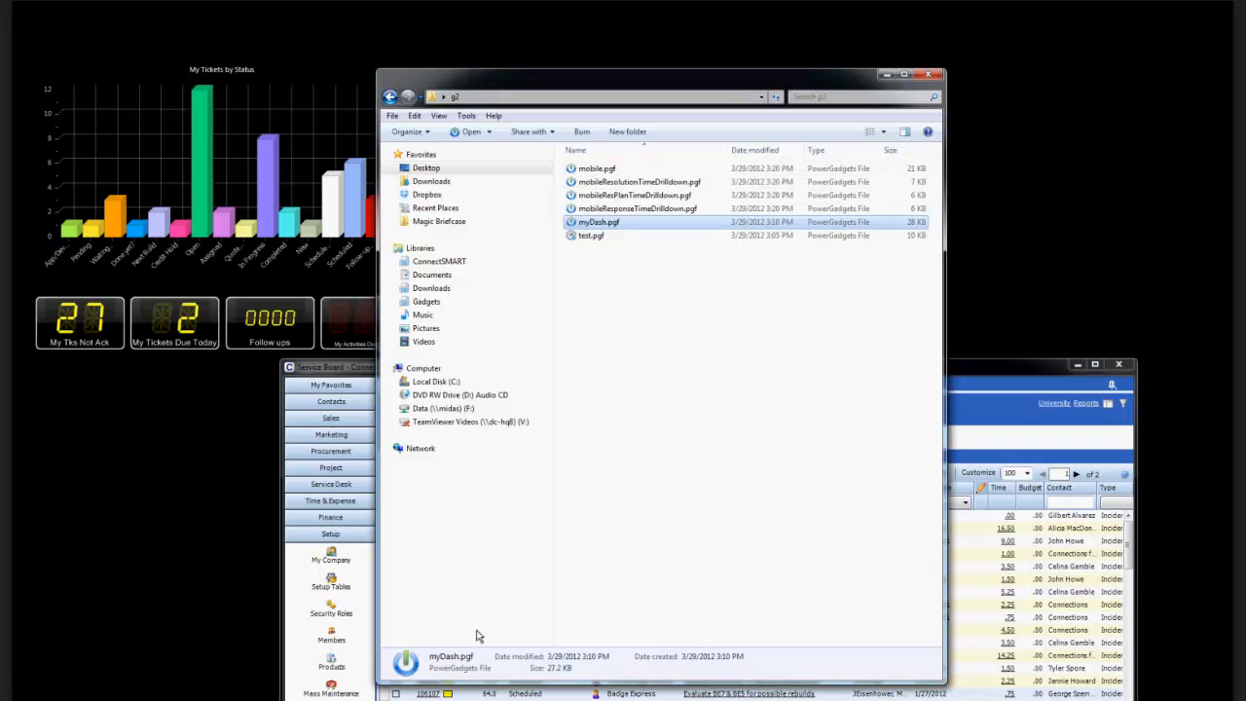
Run the TechGadgets-CSM.pgf dashboard from the Gadgets library.
left_click(424, 290)
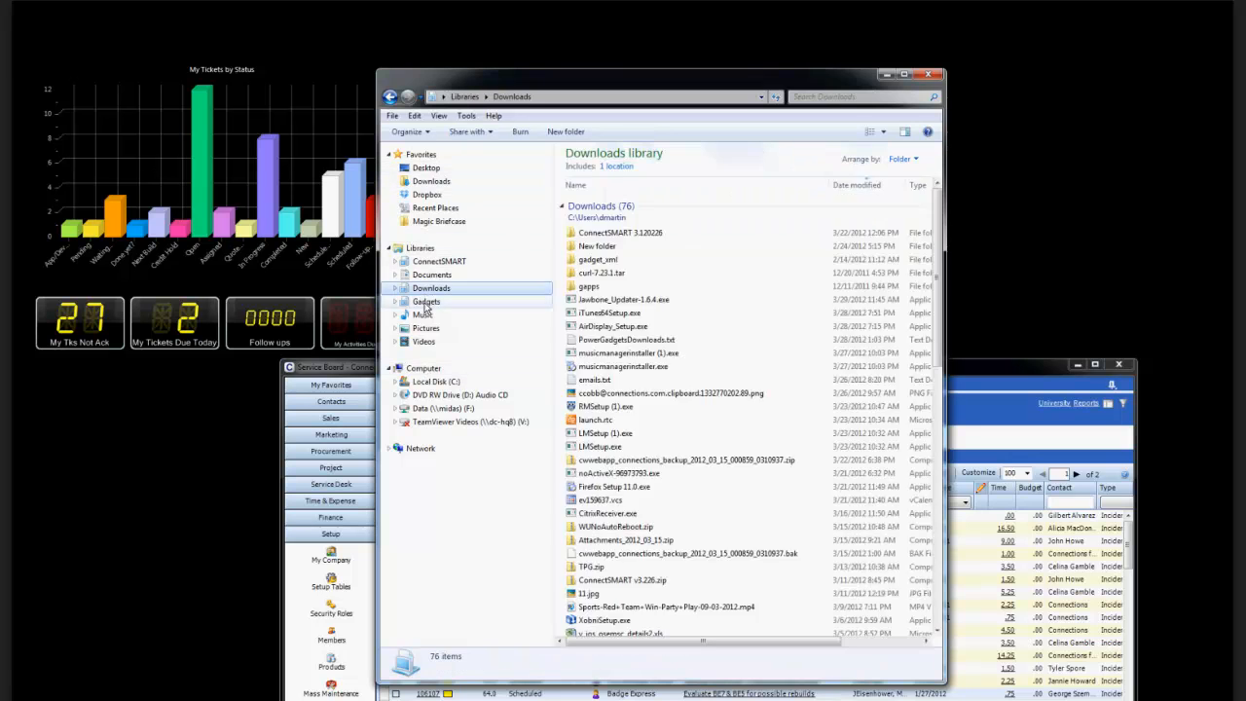
left_click(425, 300)
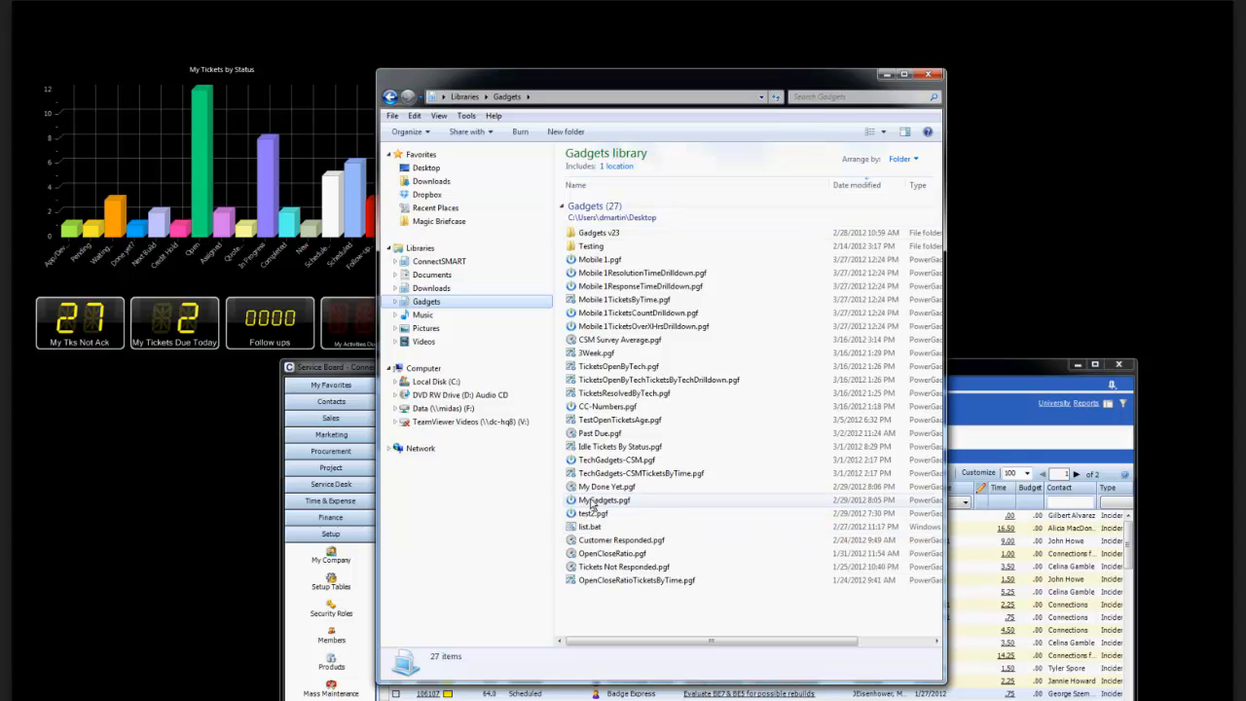
left_click(588, 461)
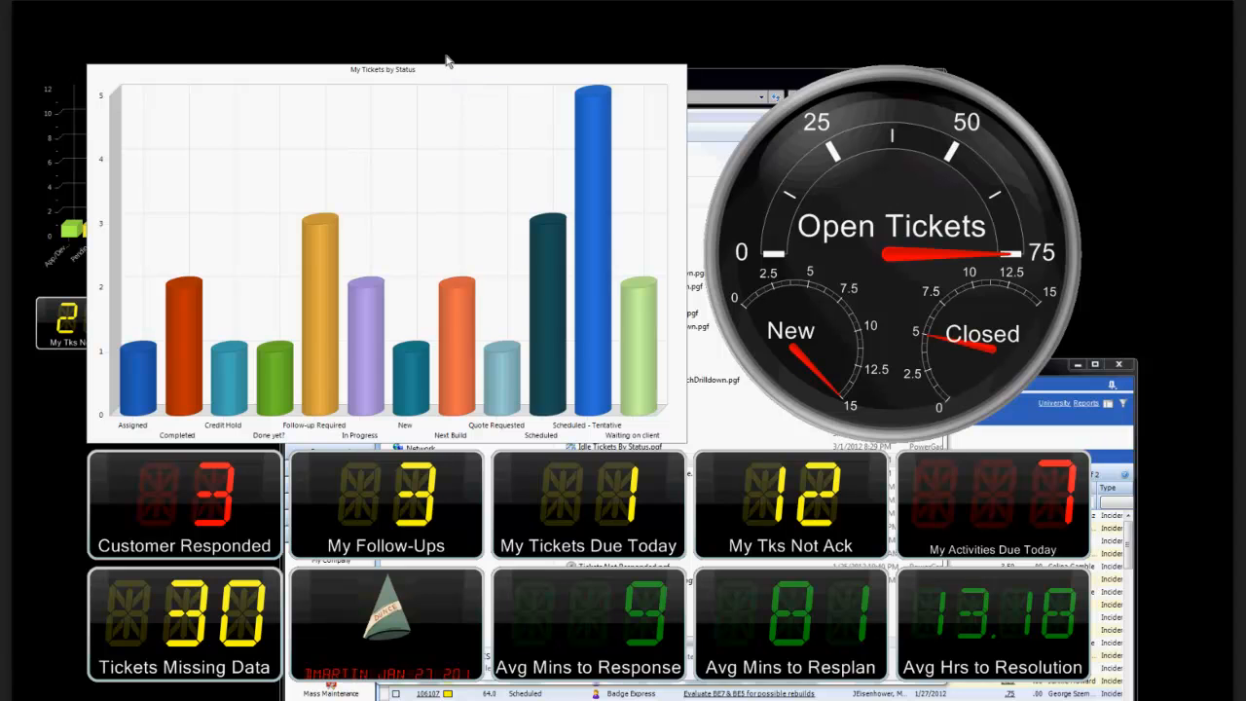
Give the My Tickets by Status chart in the running dashboard the bright-on-black palette and a black background.
right_click(210, 161)
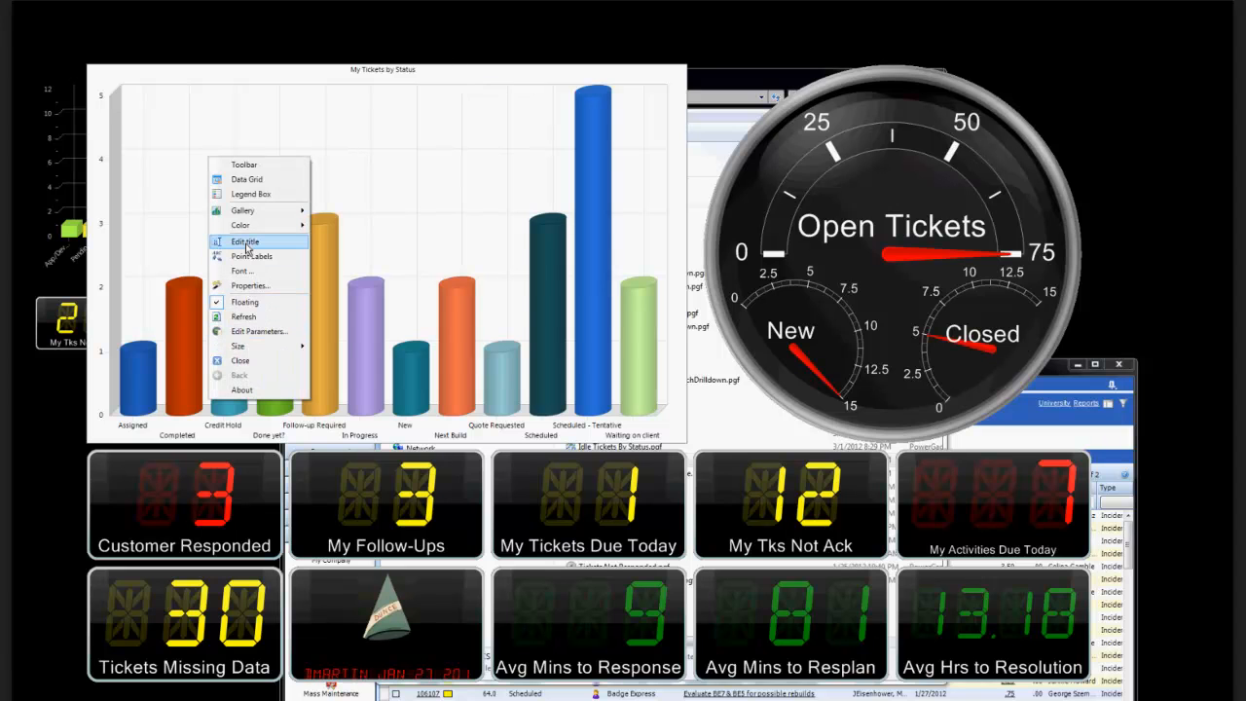
left_click(249, 285)
left_click(573, 305)
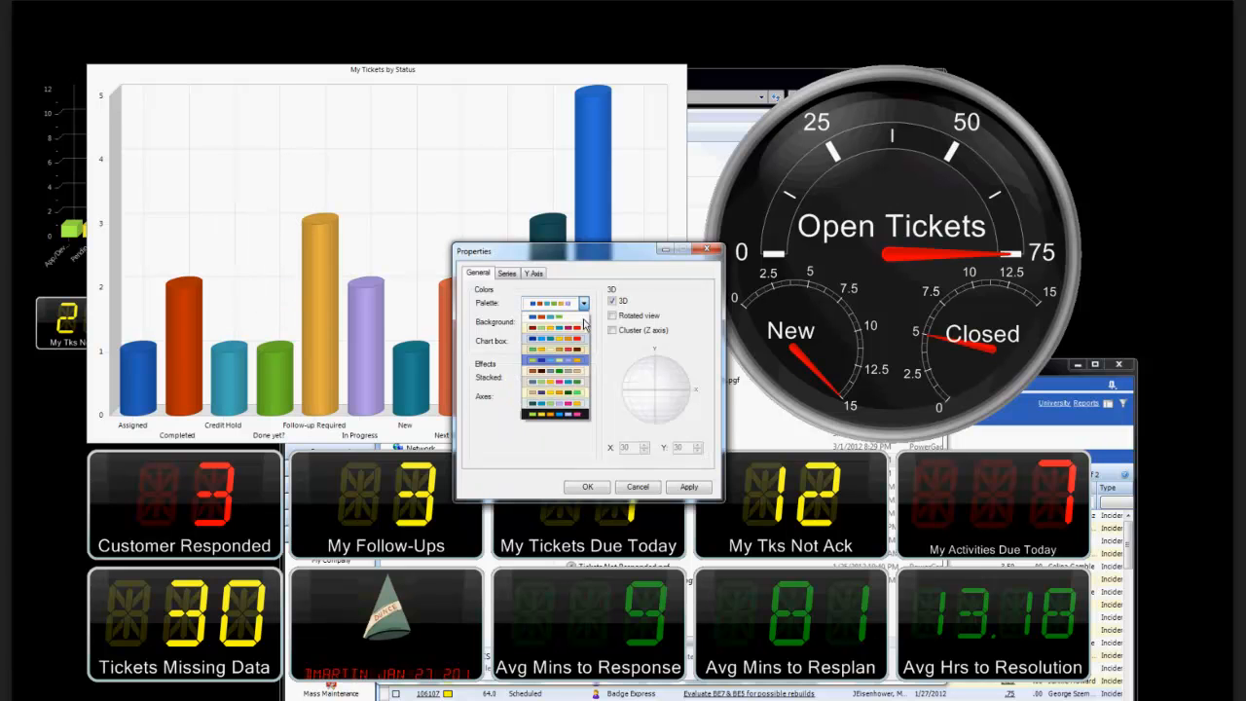
left_click(582, 324)
left_click(585, 324)
left_click(591, 402)
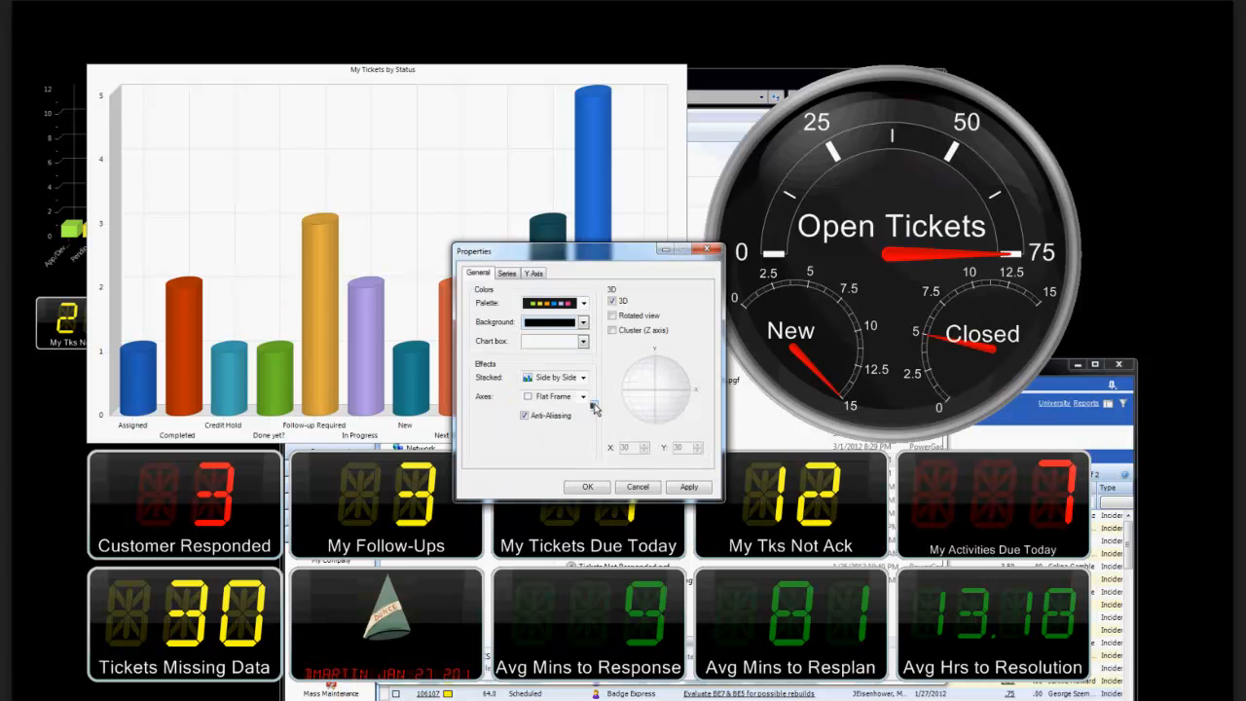
left_click(681, 491)
left_click(592, 489)
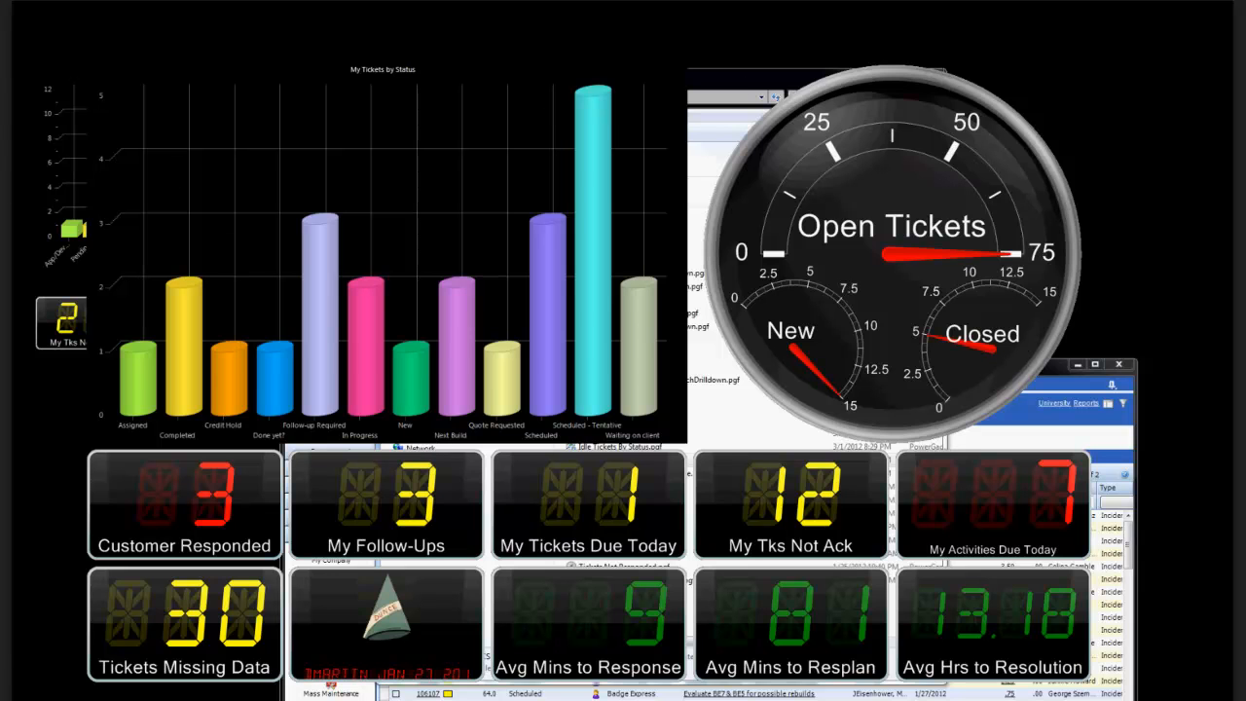
Hide the ConnectWise window, examine the tickets behind the Customer Responded gauge, and close the drilldown.
left_click(574, 697)
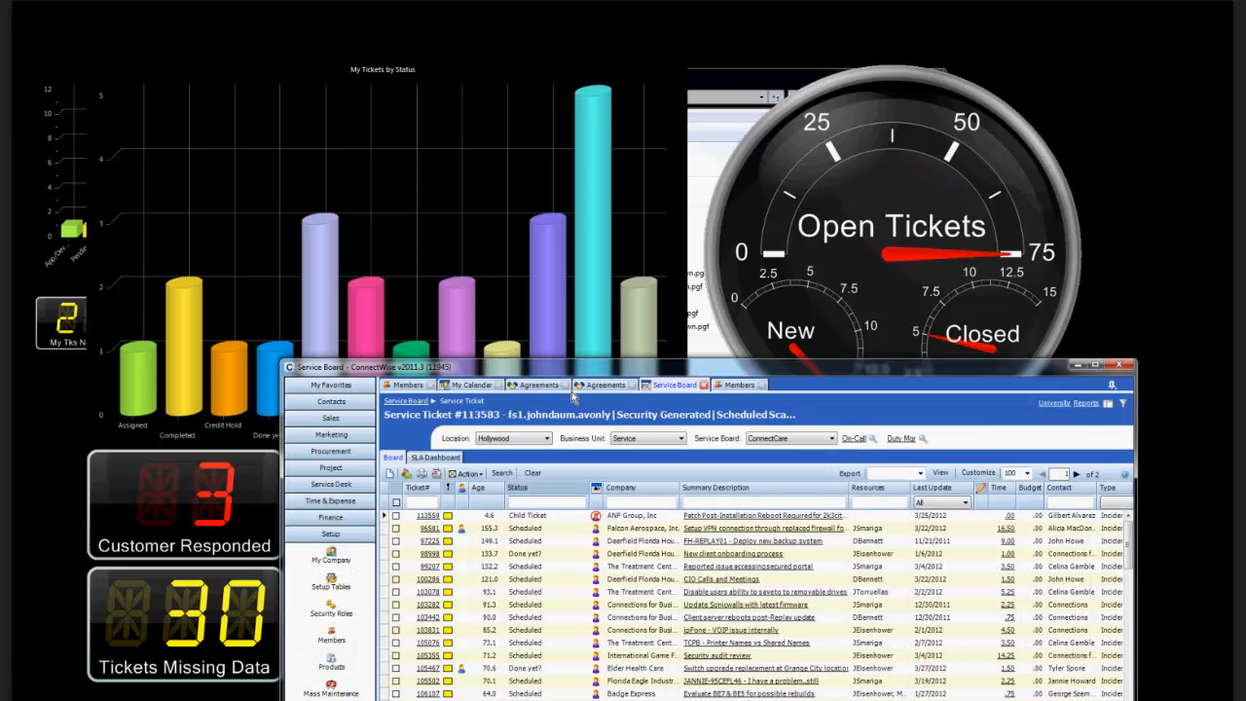
double_click(733, 365)
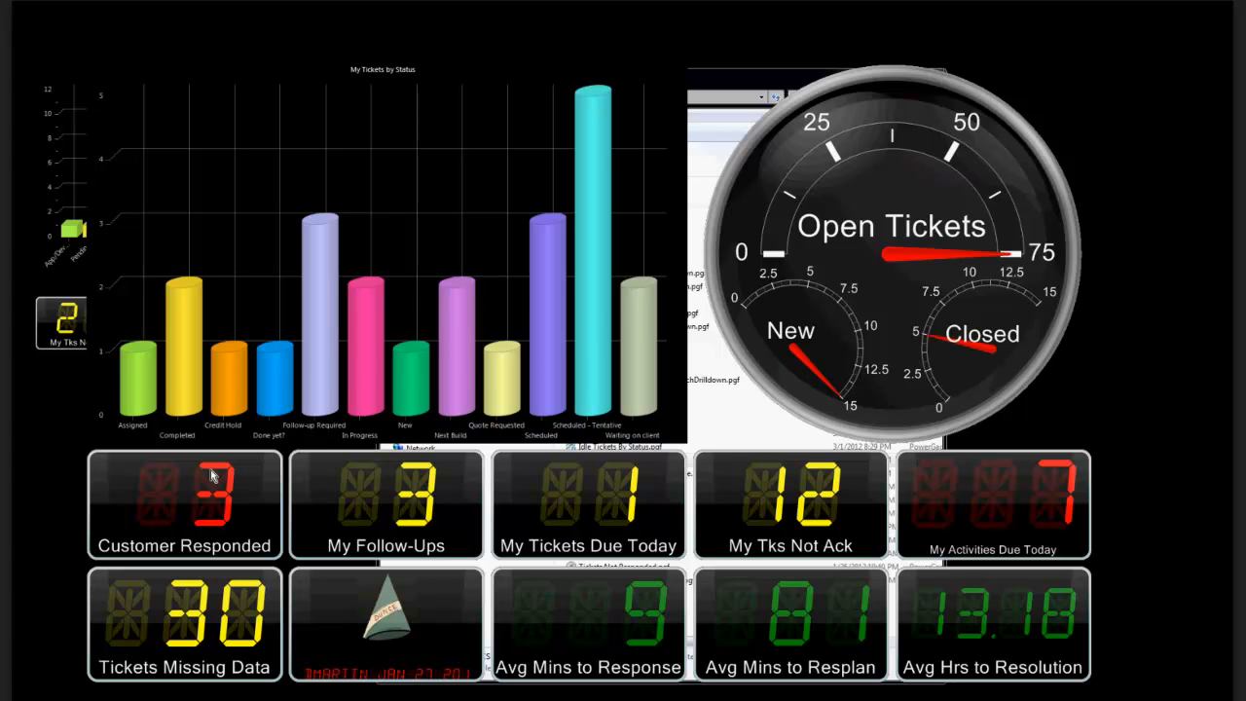
double_click(212, 474)
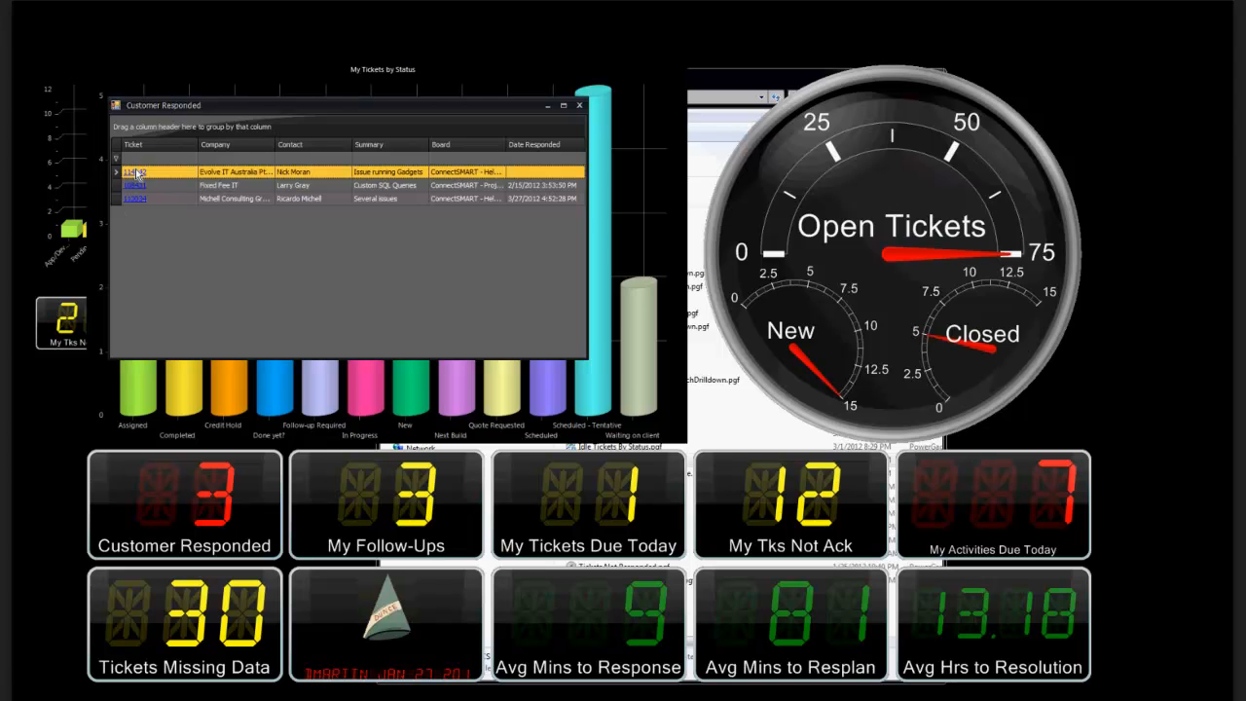
left_click(579, 105)
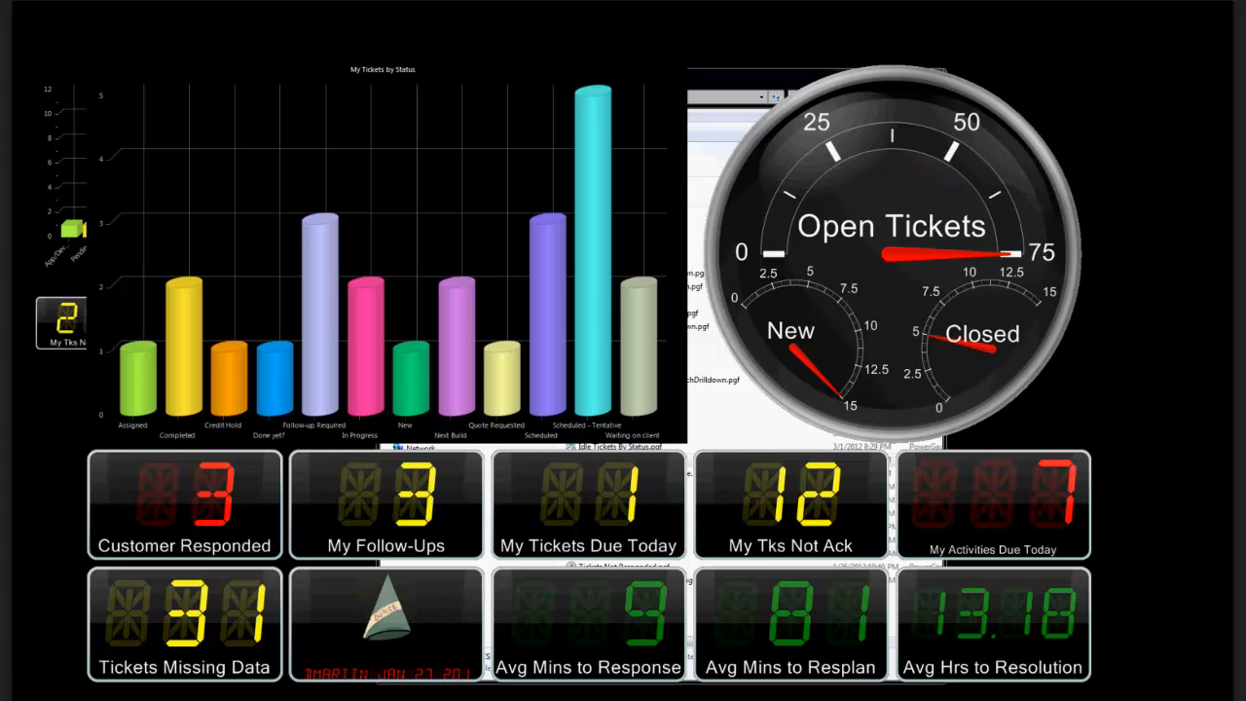
Close the running myDash and TechGadgets-CSM dashboards.
left_click_drag(453, 699, 485, 248)
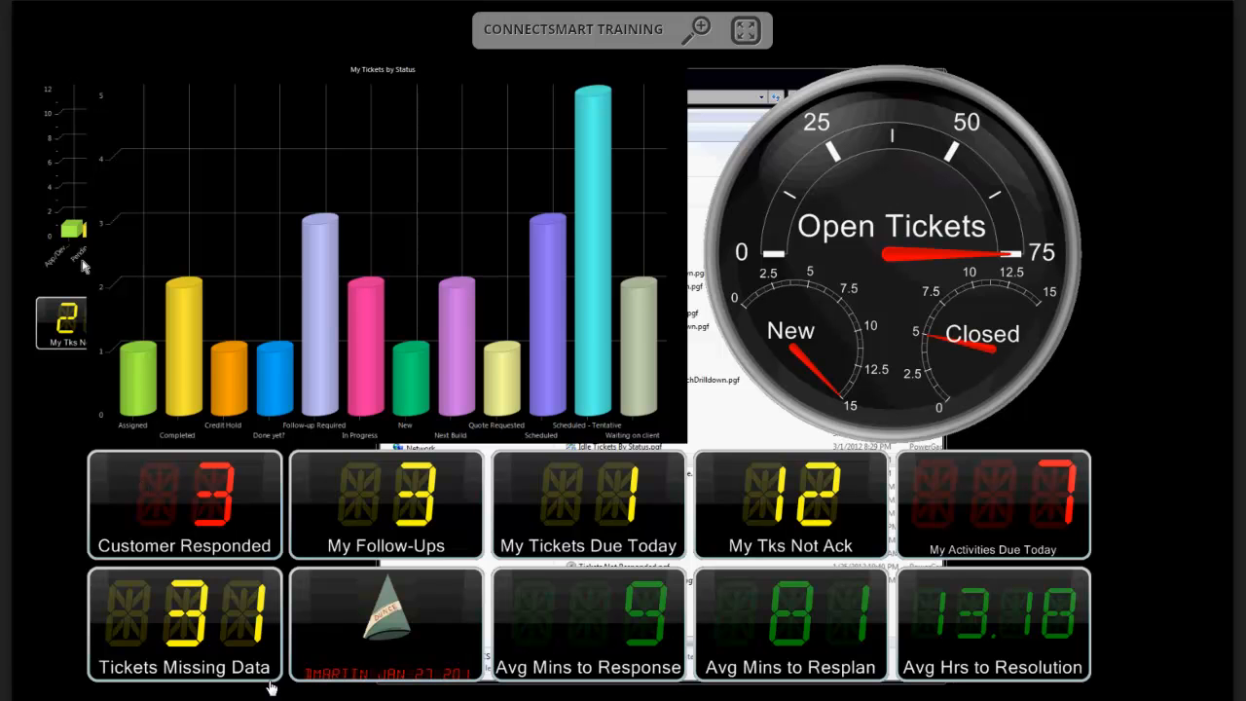
left_click_drag(83, 260, 31, 699)
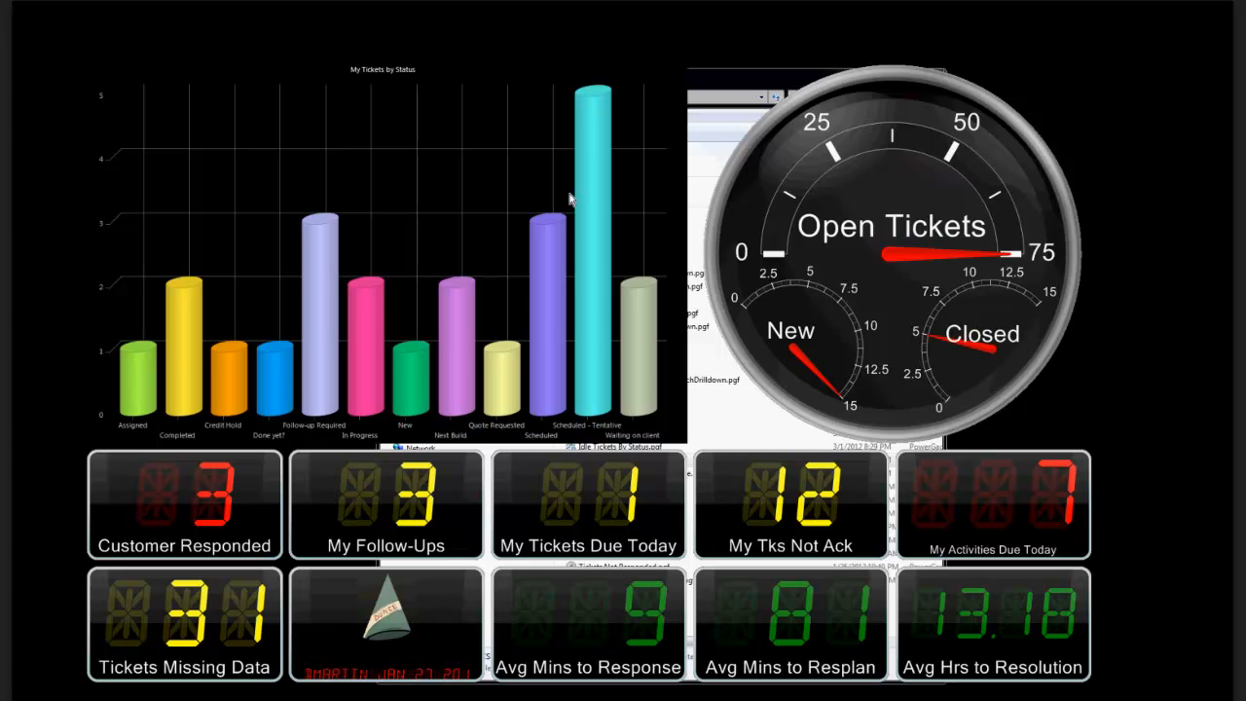
right_click(649, 129)
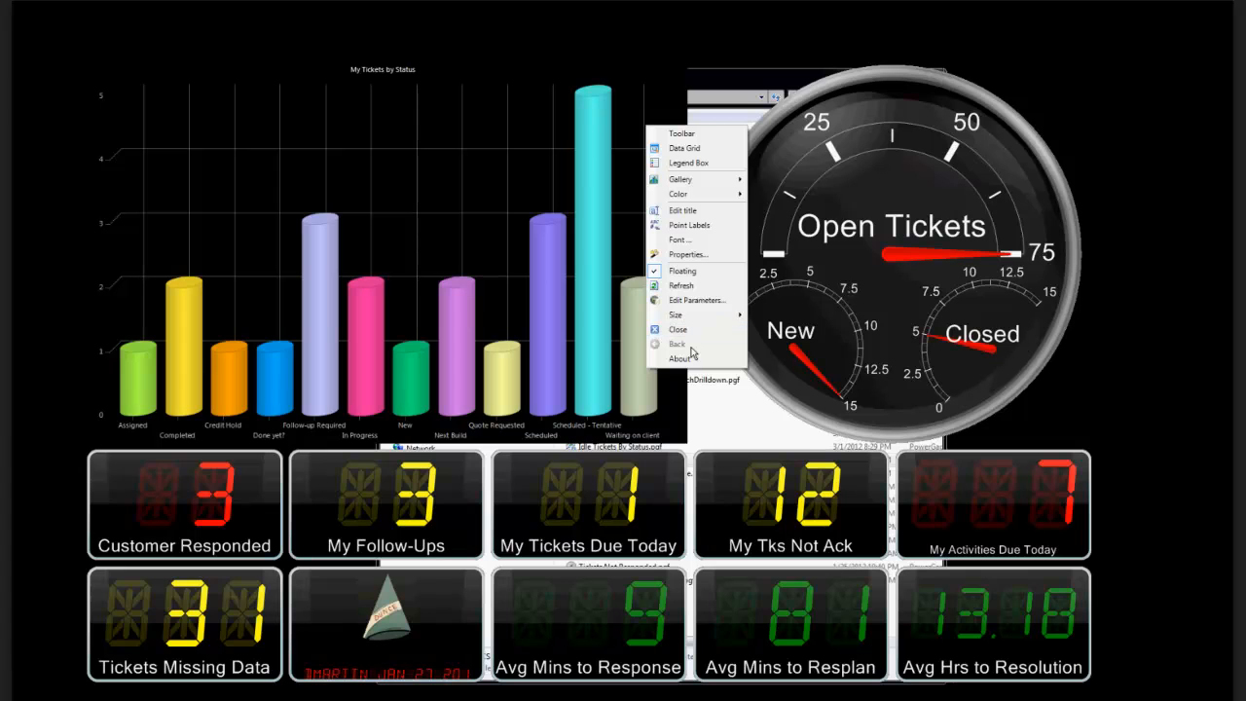
left_click(693, 332)
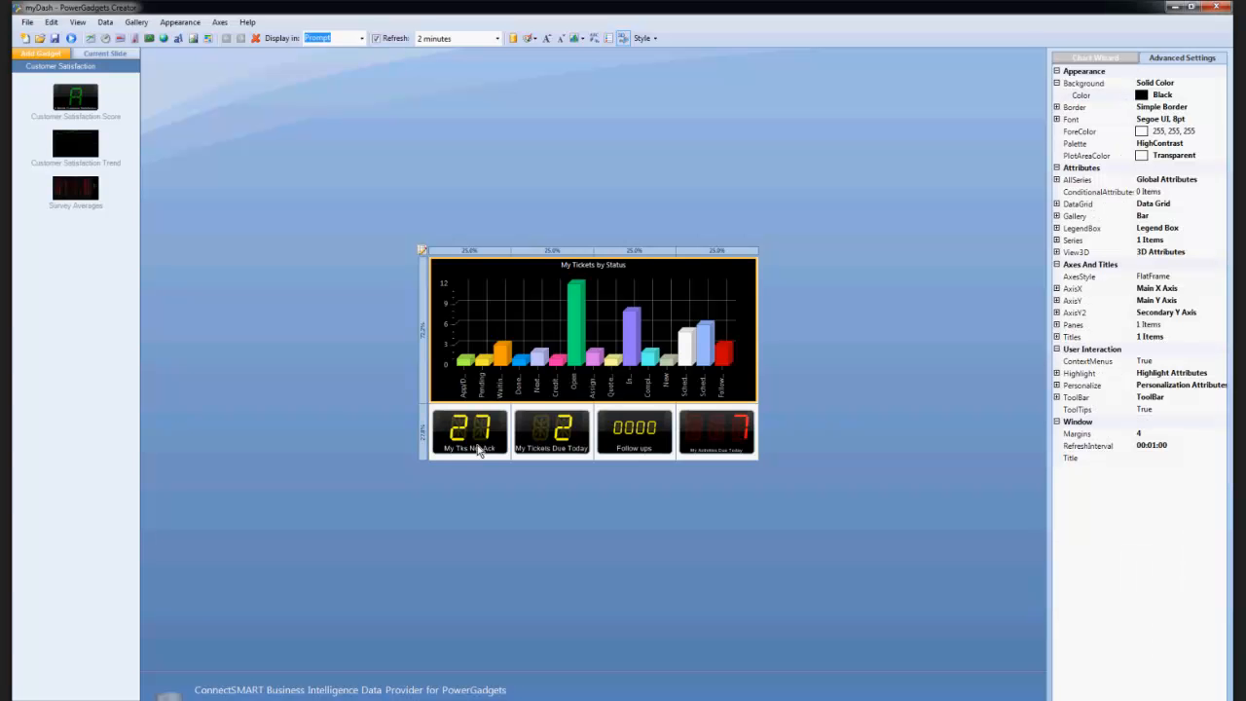
Start a new blank gadget in PowerGadgets Creator and add the Missing Ticket Data gadget from the Service group.
left_click(24, 40)
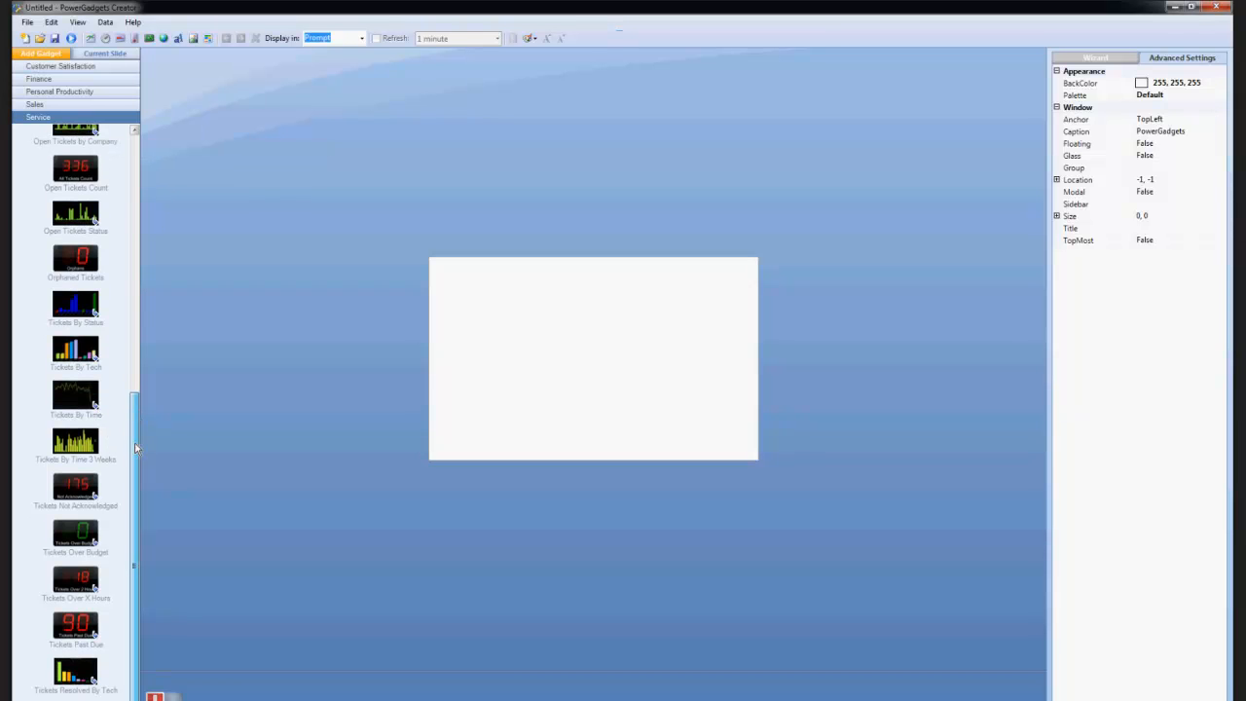
left_click_drag(136, 453, 157, 173)
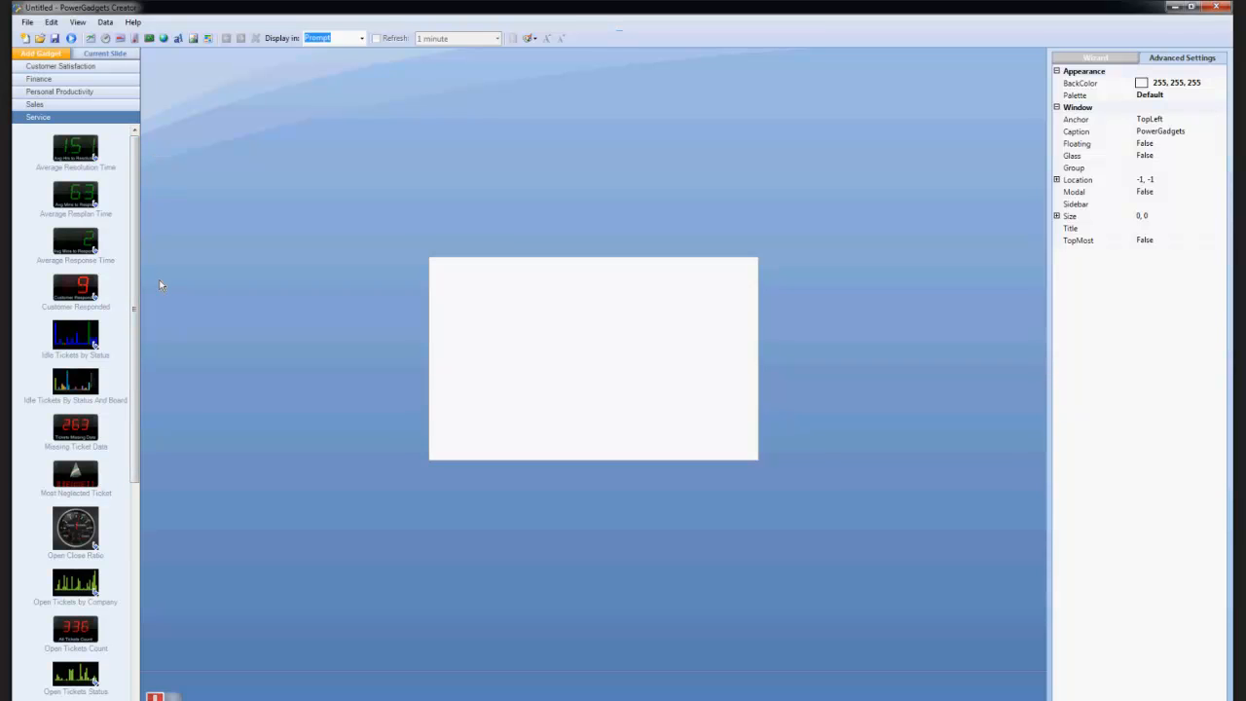
double_click(79, 428)
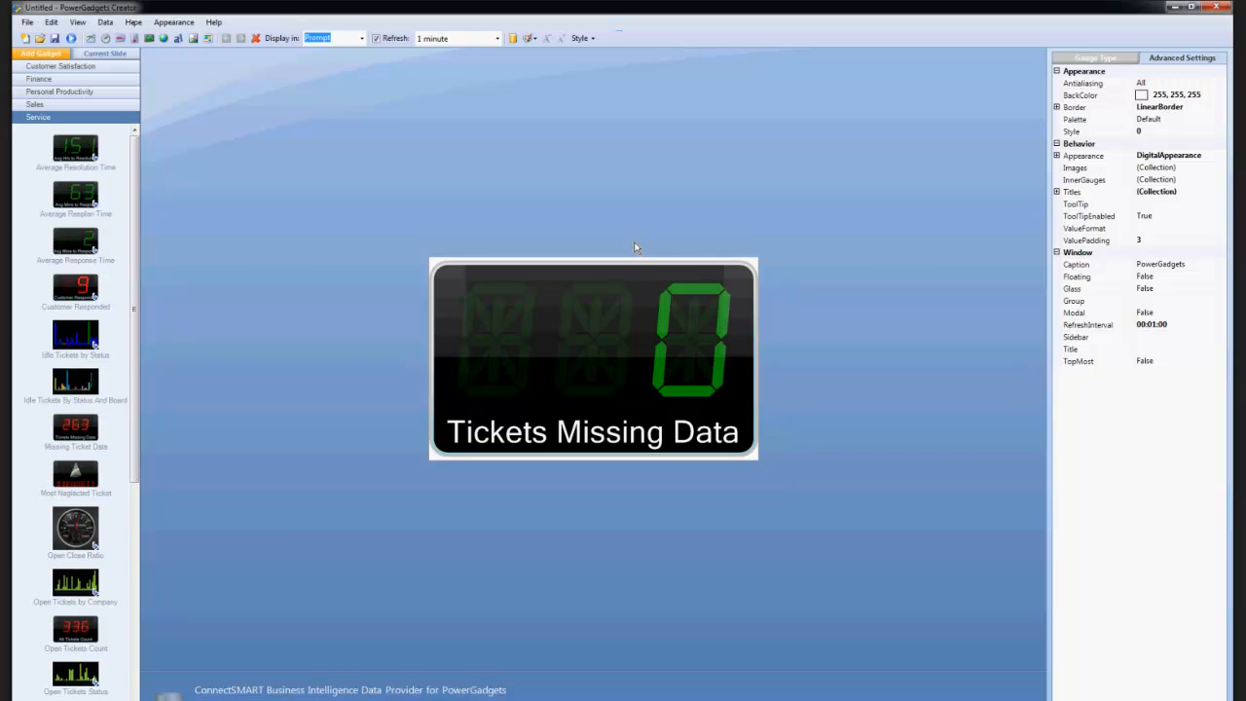
Open the parameters of the Missing Ticket Data gadget and examine its boards and missing_fields settings.
left_click(107, 22)
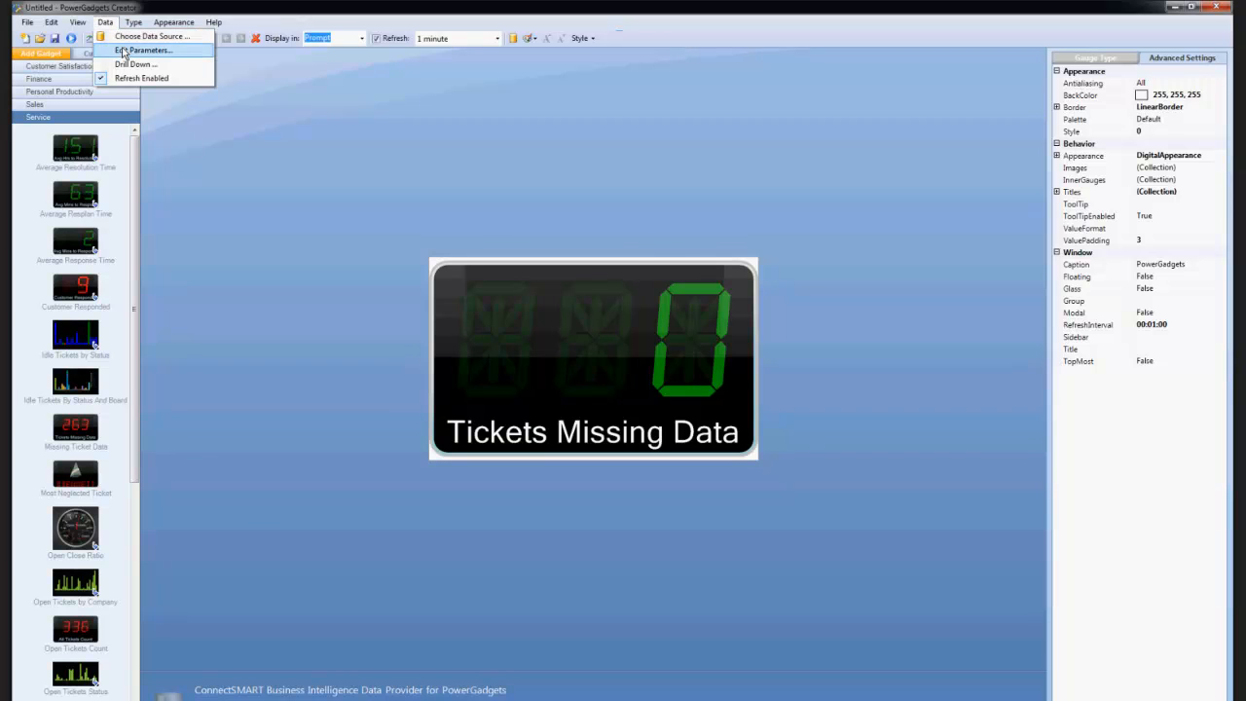
left_click(124, 50)
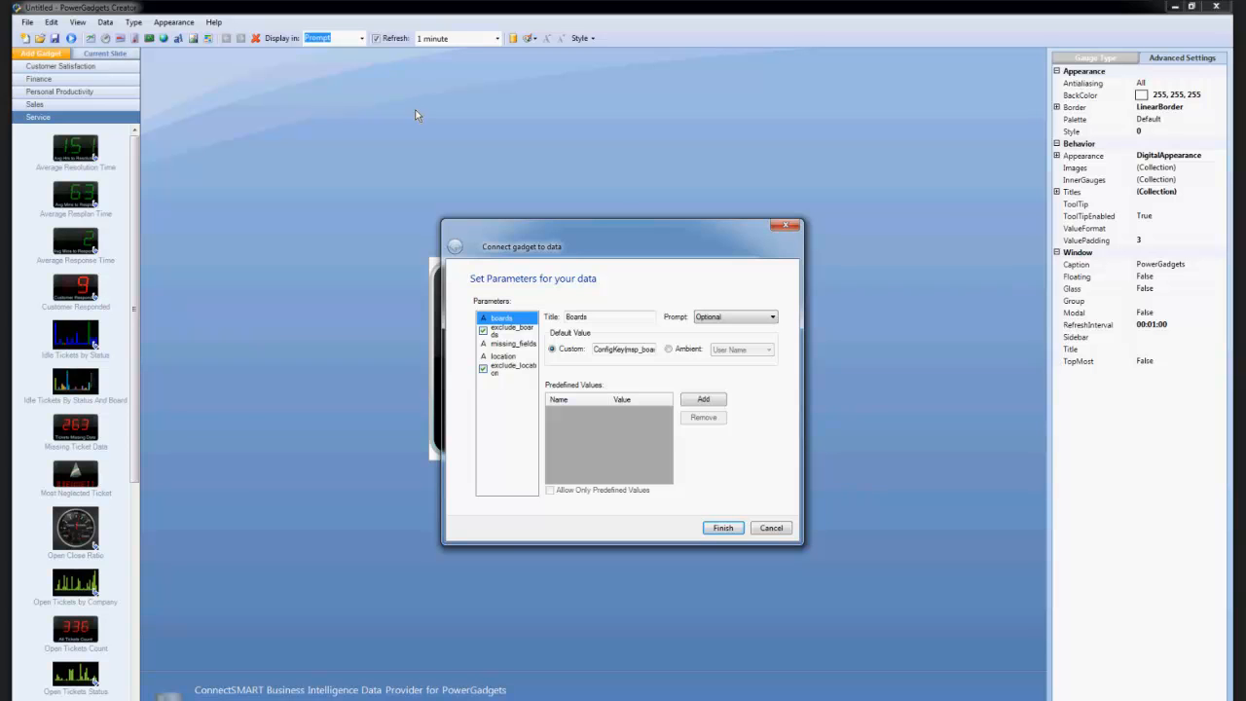
left_click_drag(629, 240, 801, 240)
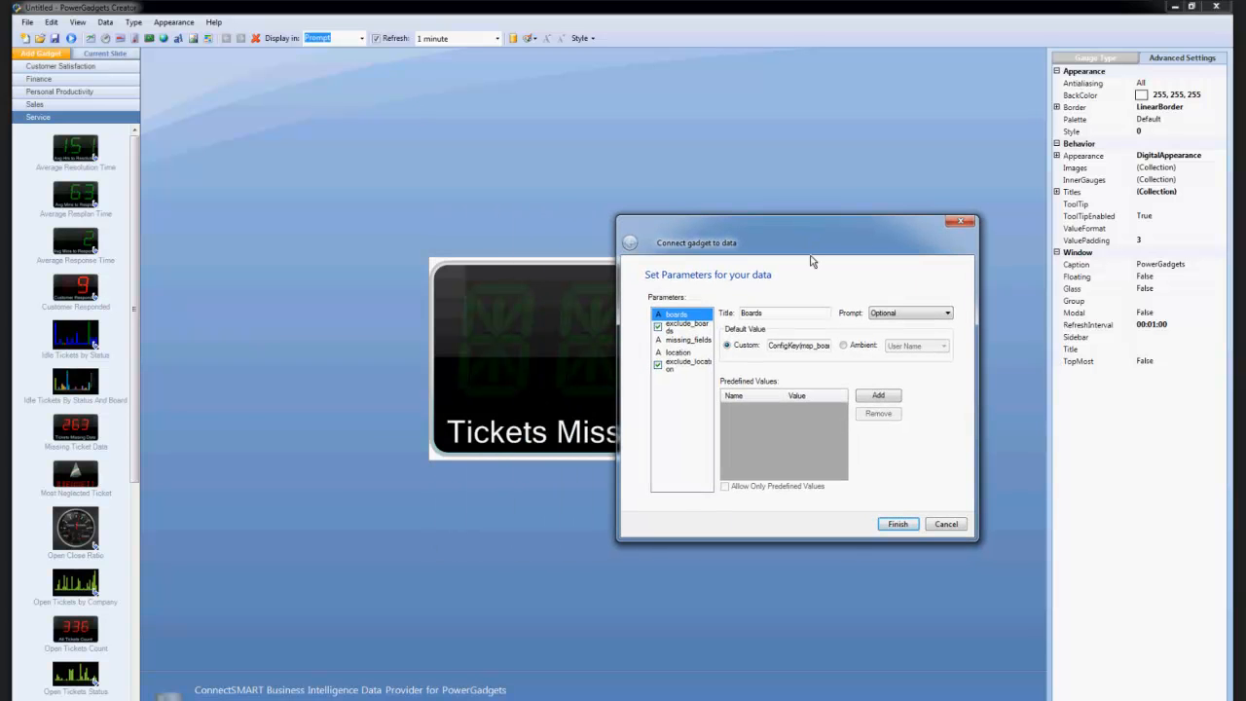
left_click(681, 341)
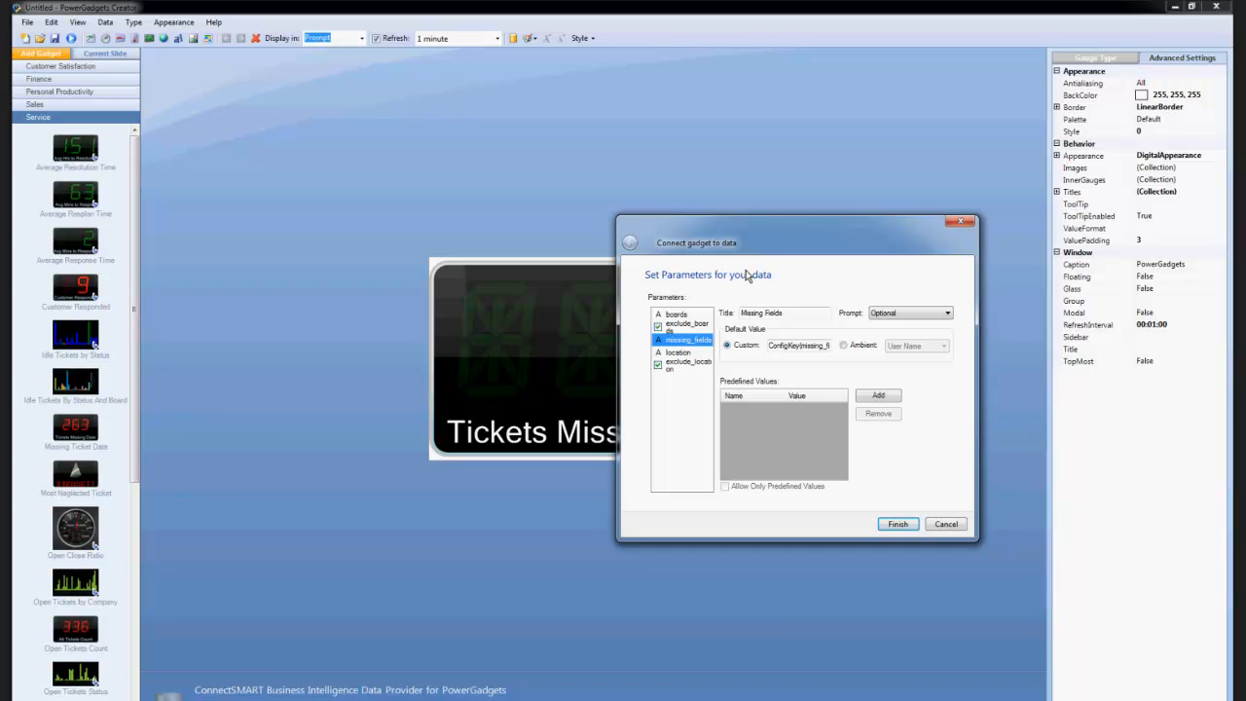
left_click_drag(762, 243, 733, 233)
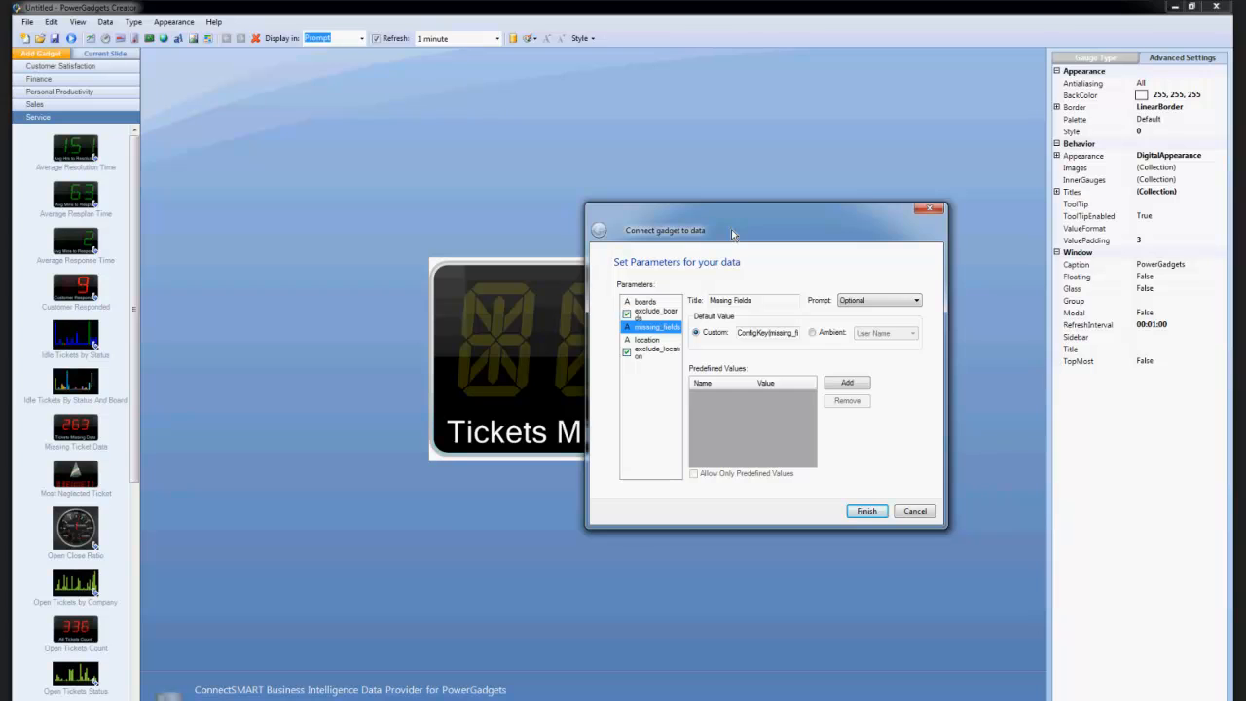
left_click(656, 303)
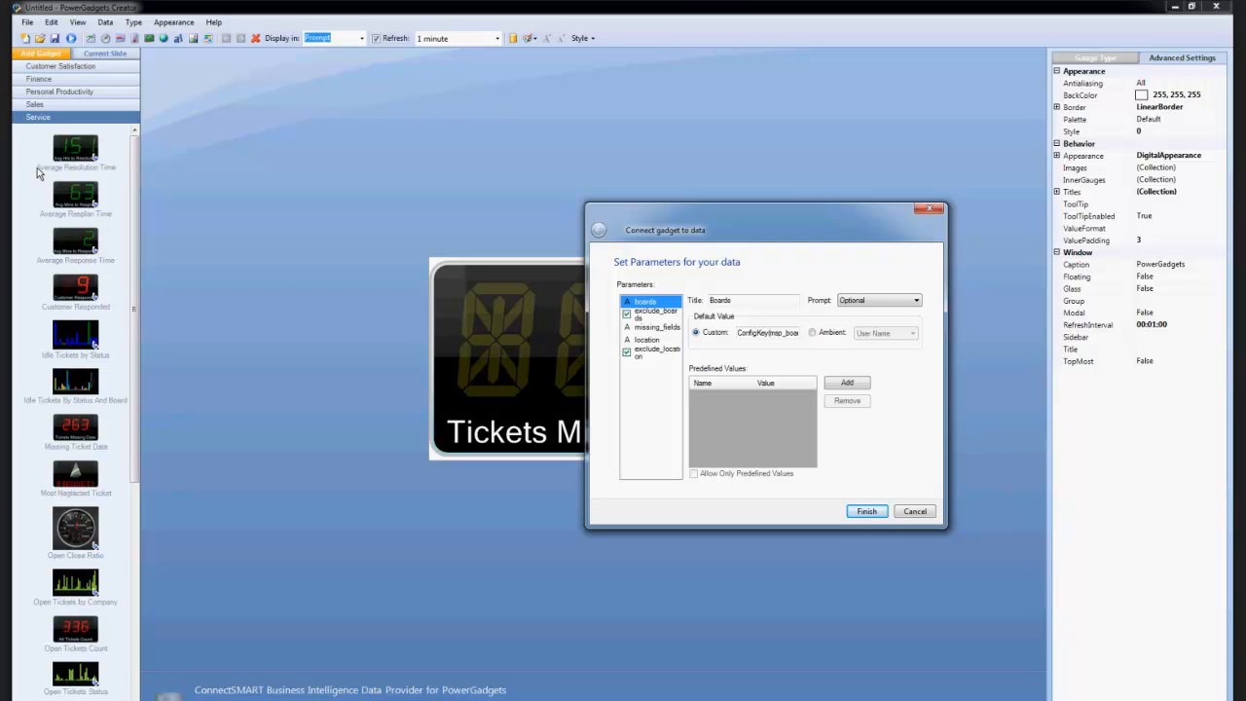
left_click_drag(669, 229, 764, 233)
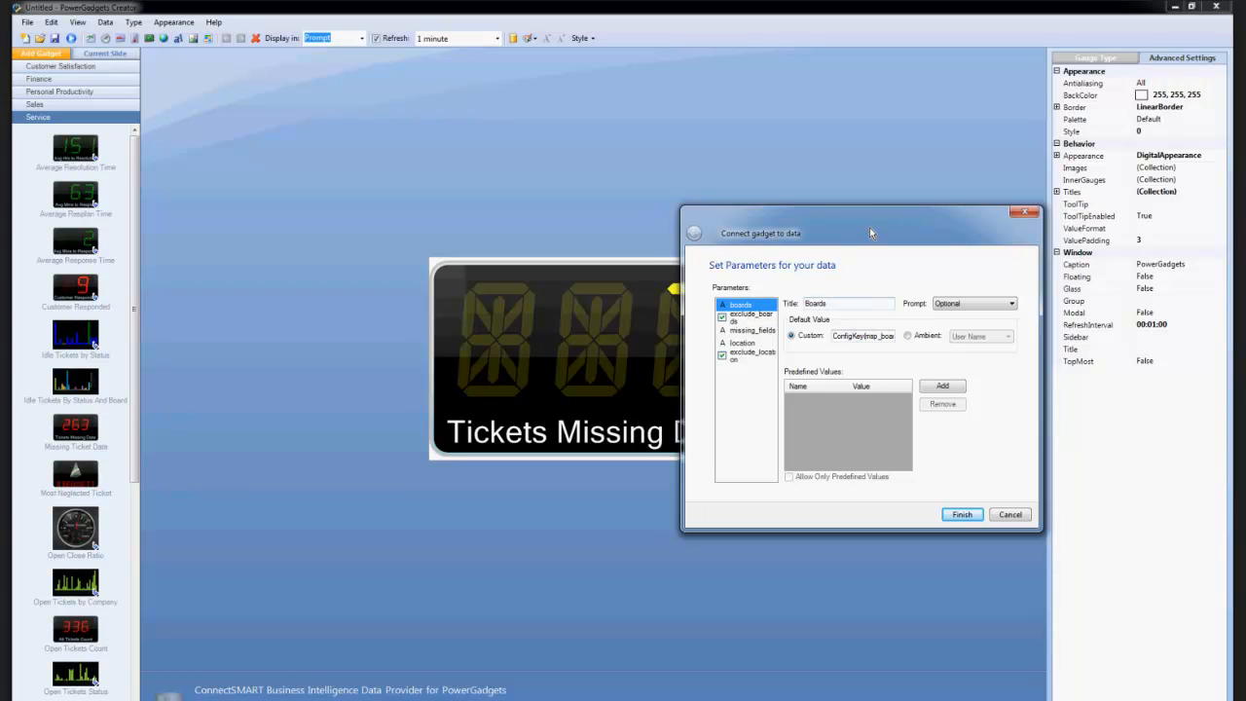
left_click_drag(870, 230, 826, 224)
left_click(708, 323)
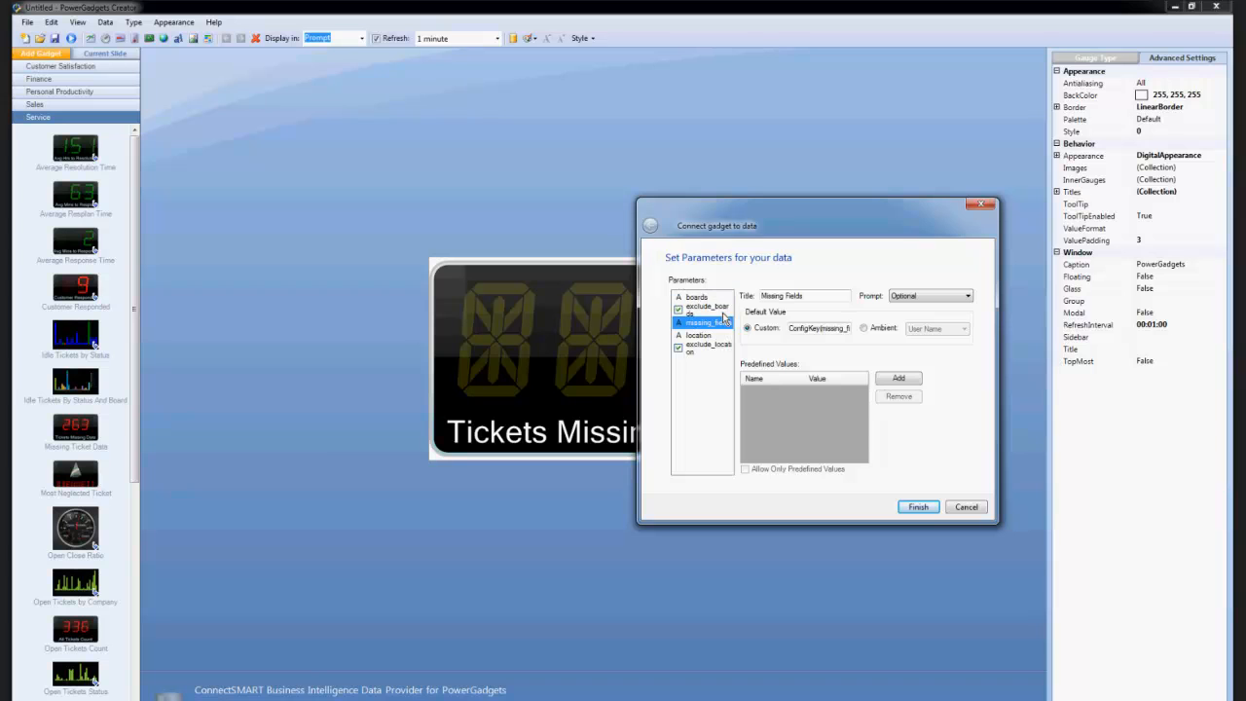
left_click_drag(721, 233, 627, 253)
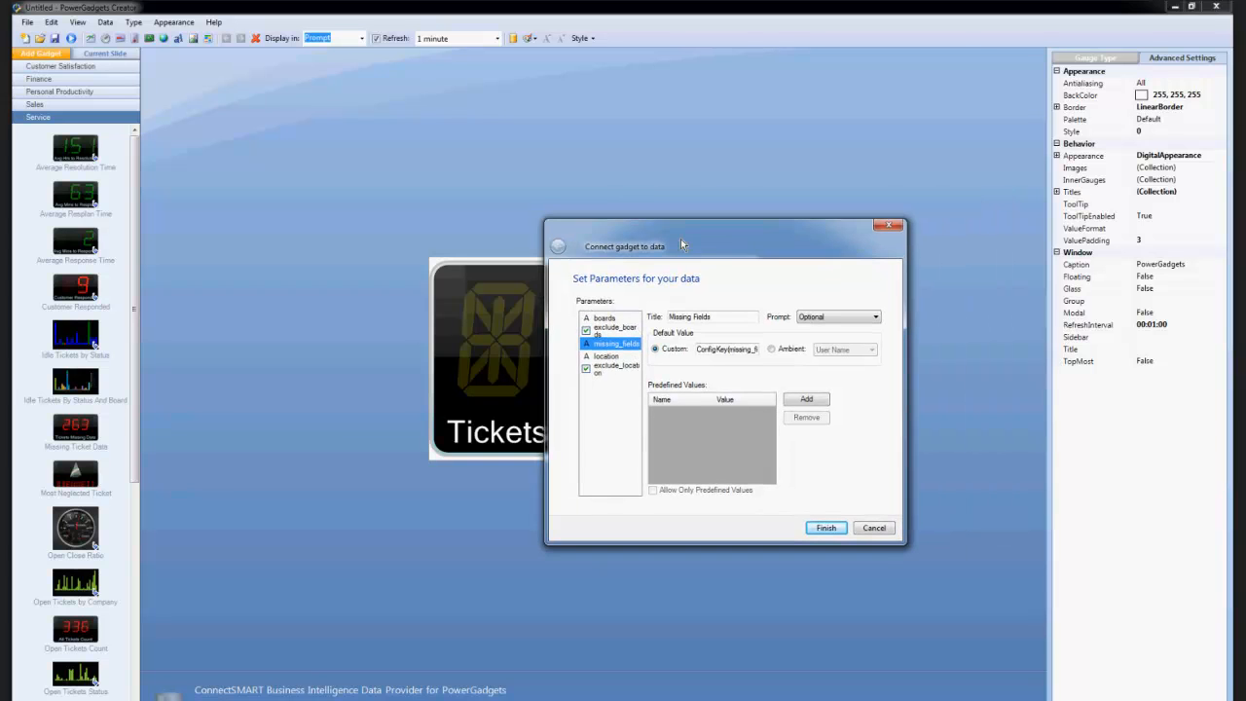
Try replacing the custom default value of the missing_fields parameter with 'email', 'phone'.
left_click_drag(692, 352, 762, 355)
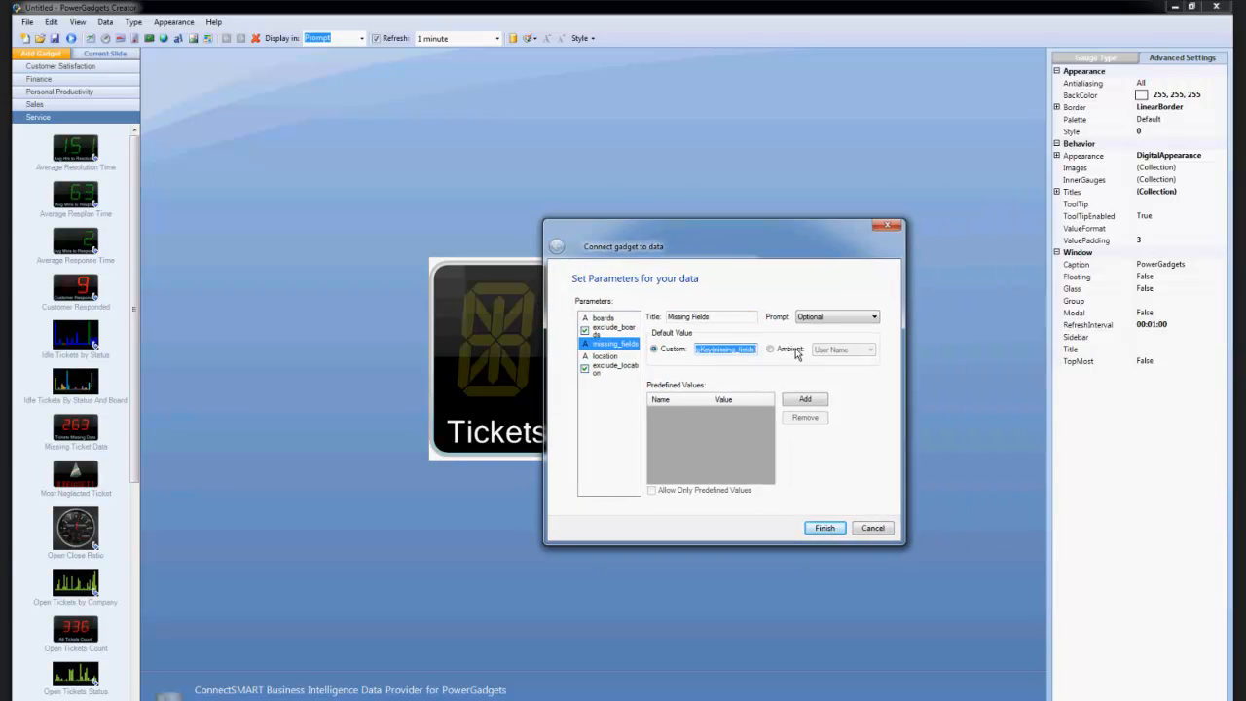
left_click_drag(757, 349, 668, 352)
left_click(710, 352)
left_click_drag(699, 356, 844, 353)
key("Delete")
type("'email")
key("BackSpace")
key("BackSpace")
type("'pohone")
Add 'contact' to the end of the missing_fields default value, and cancel the parameter changes.
left_click_drag(746, 349, 661, 349)
left_click(730, 352)
key("BackSpace")
left_click(748, 349)
type("'comp")
key("BackSpace")
key("BackSpace")
type("ntact'")
left_click_drag(726, 239, 765, 331)
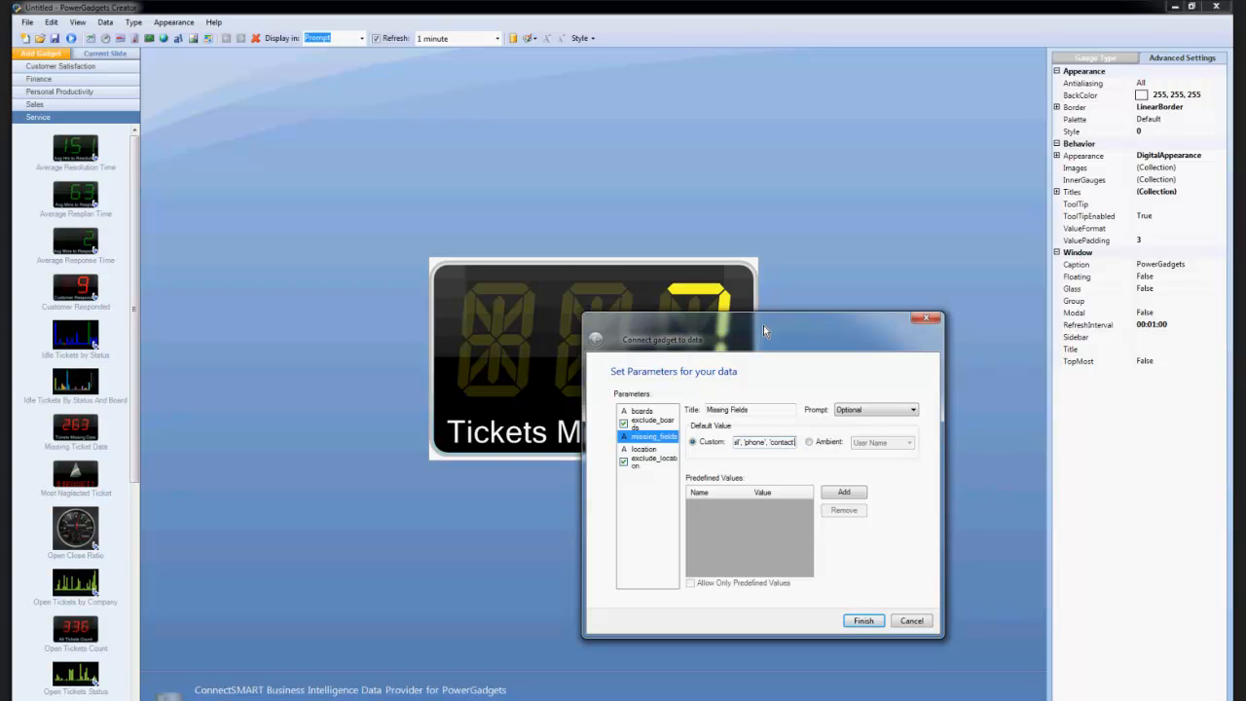
left_click(915, 621)
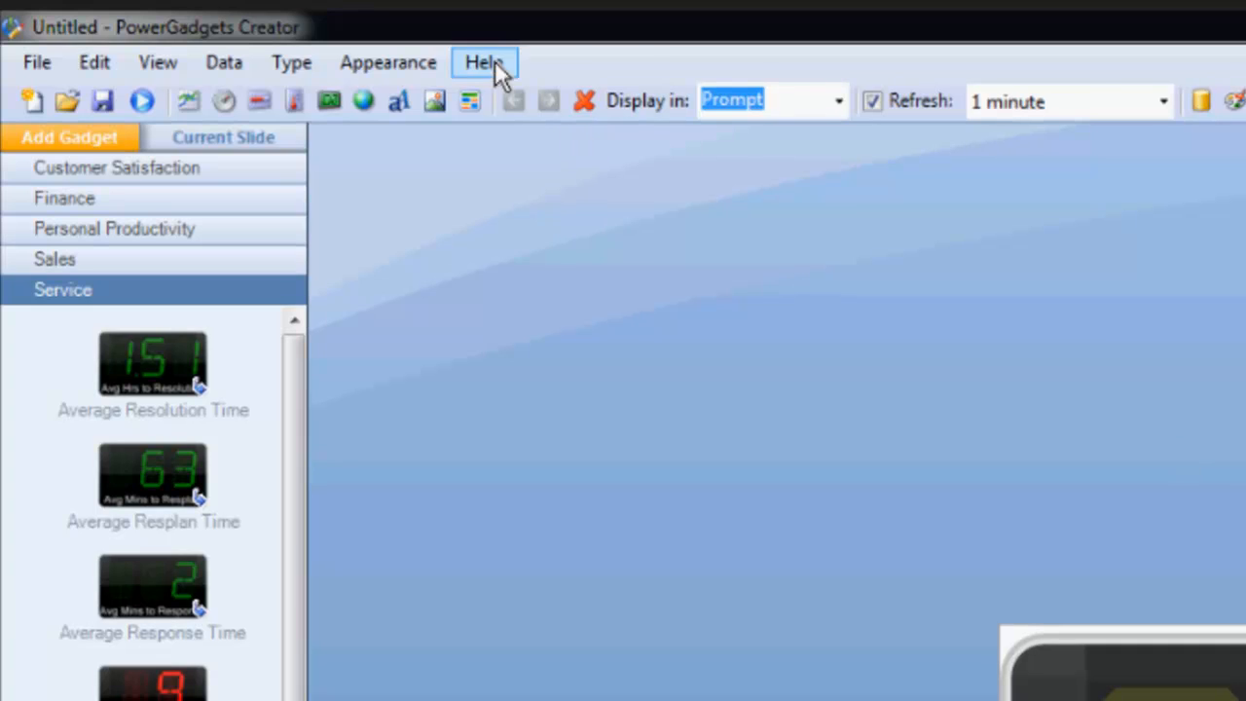
Start a new blank gadget, discarding the unsaved Missing Ticket Data gadget.
left_click(495, 60)
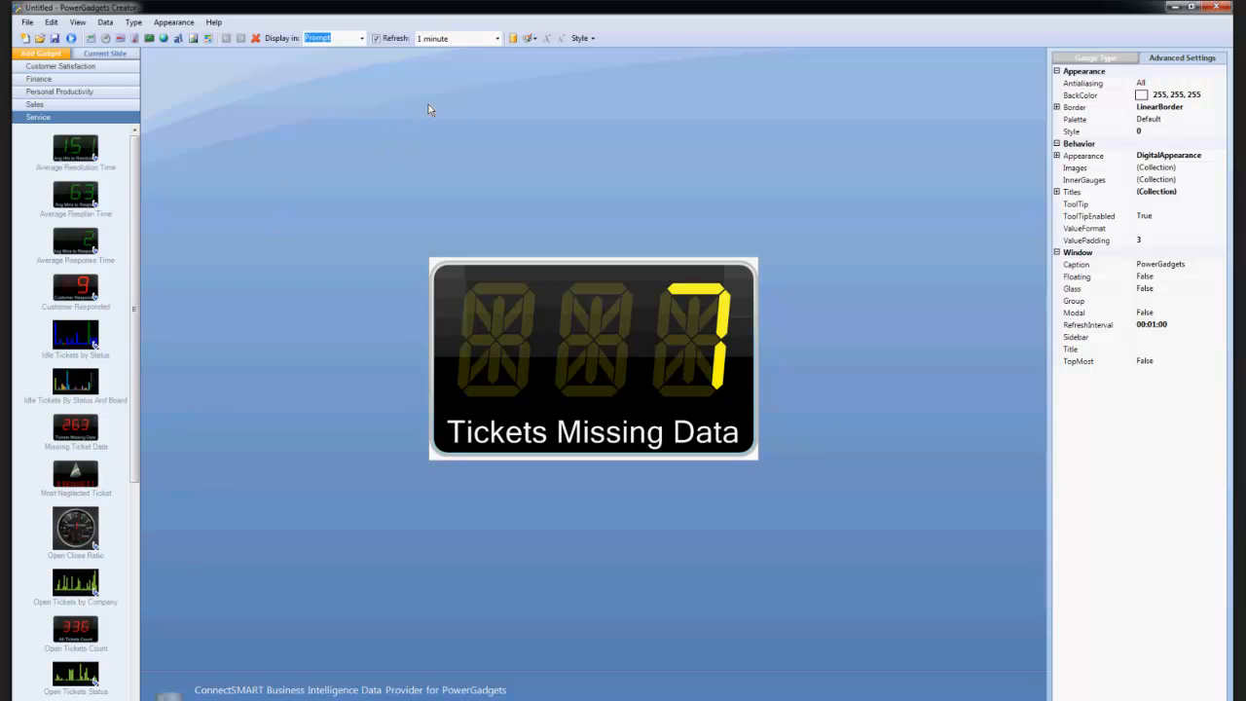
left_click(24, 38)
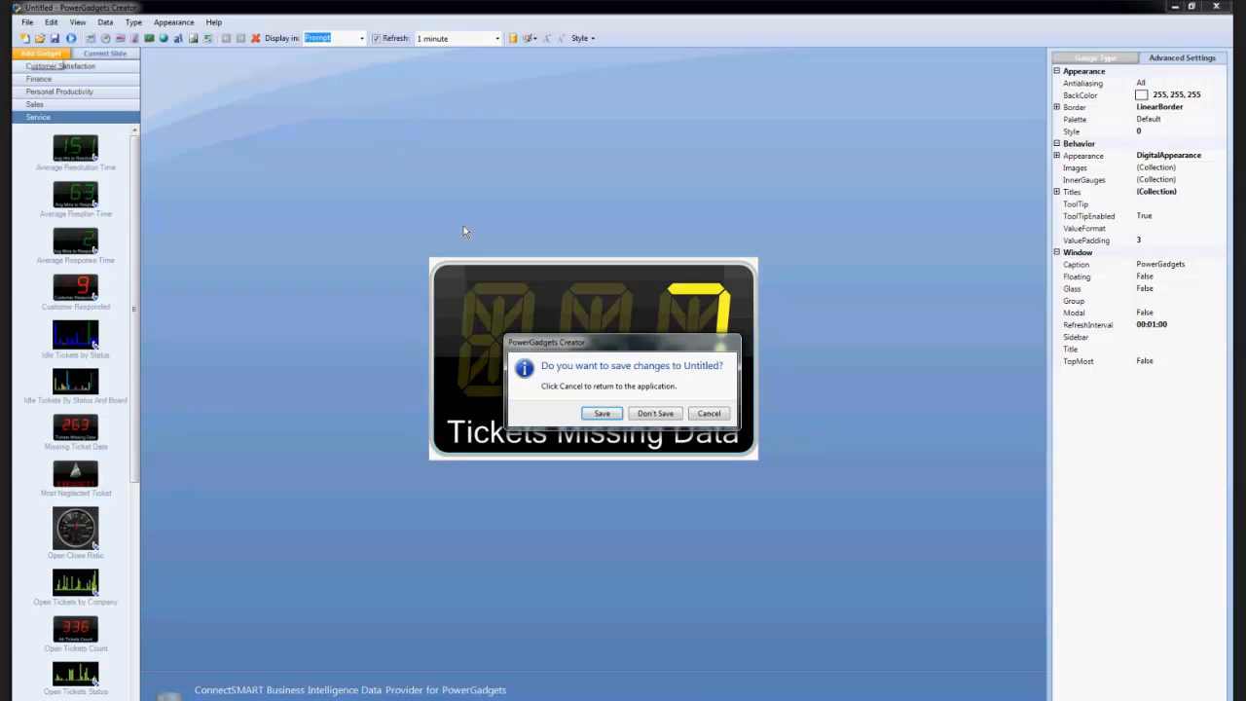
left_click(655, 415)
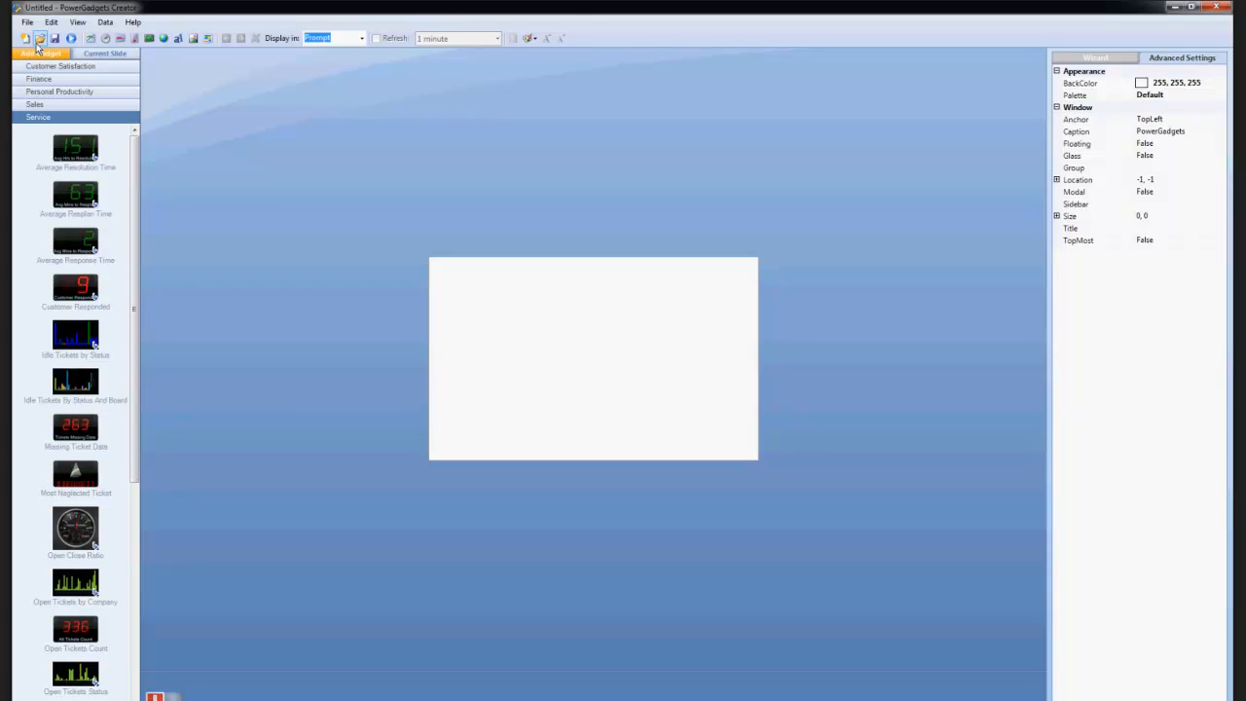
Add a radial gauge to the blank gadget and view its data source choices without connecting one.
left_click(106, 40)
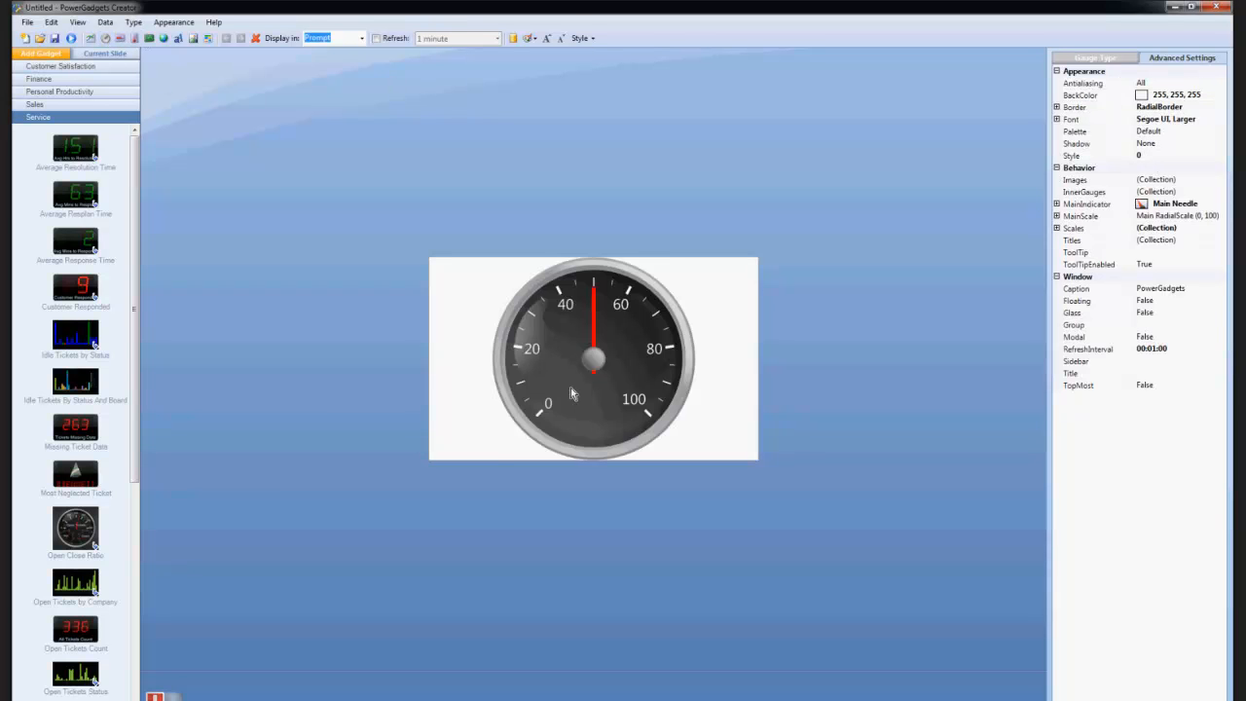
left_click(513, 38)
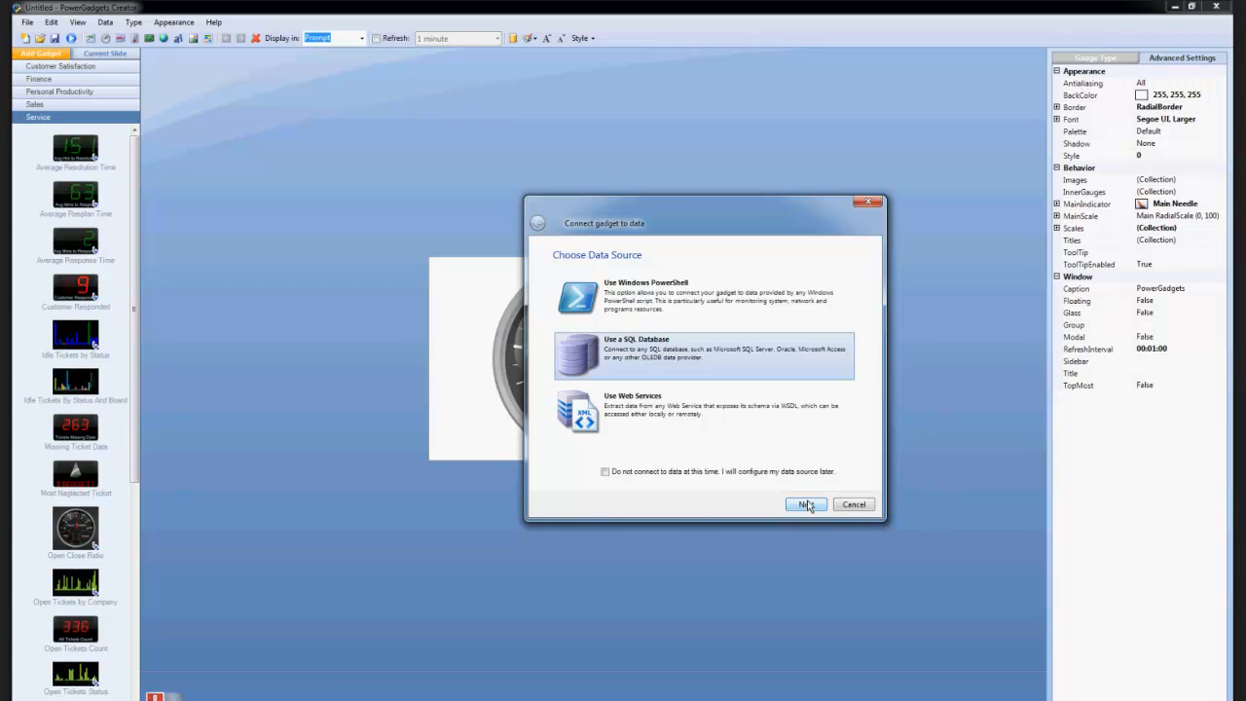
left_click(853, 506)
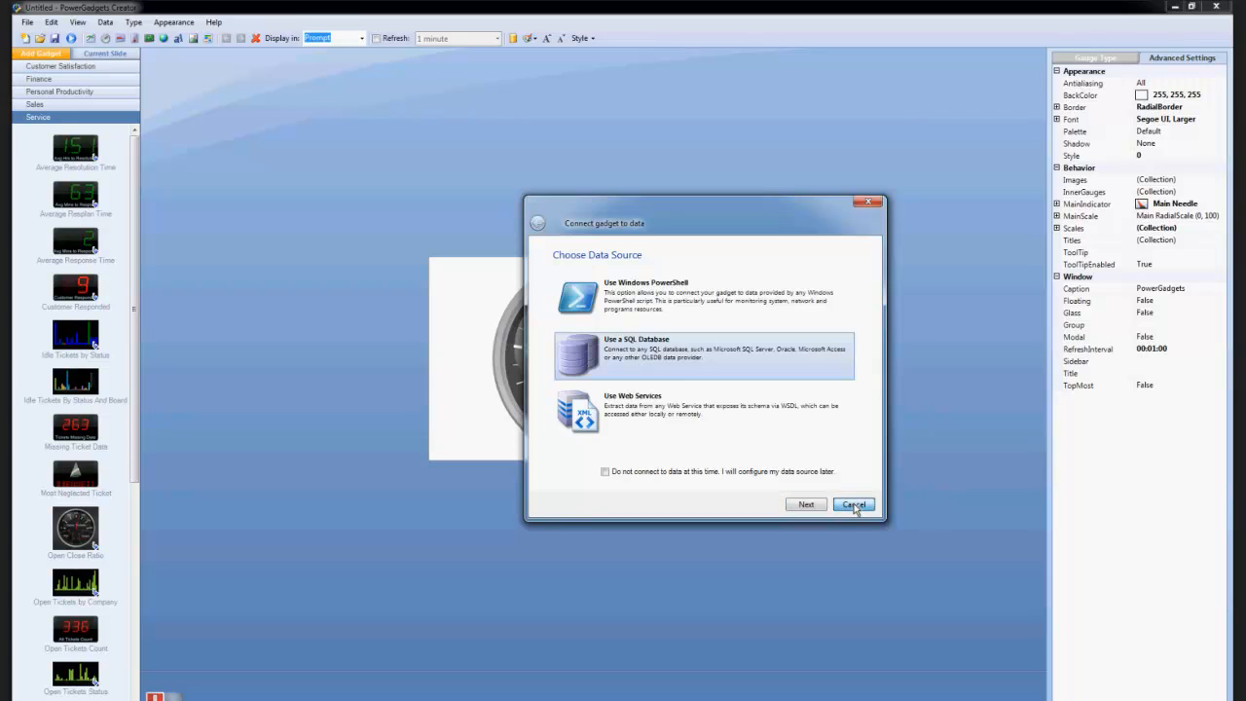